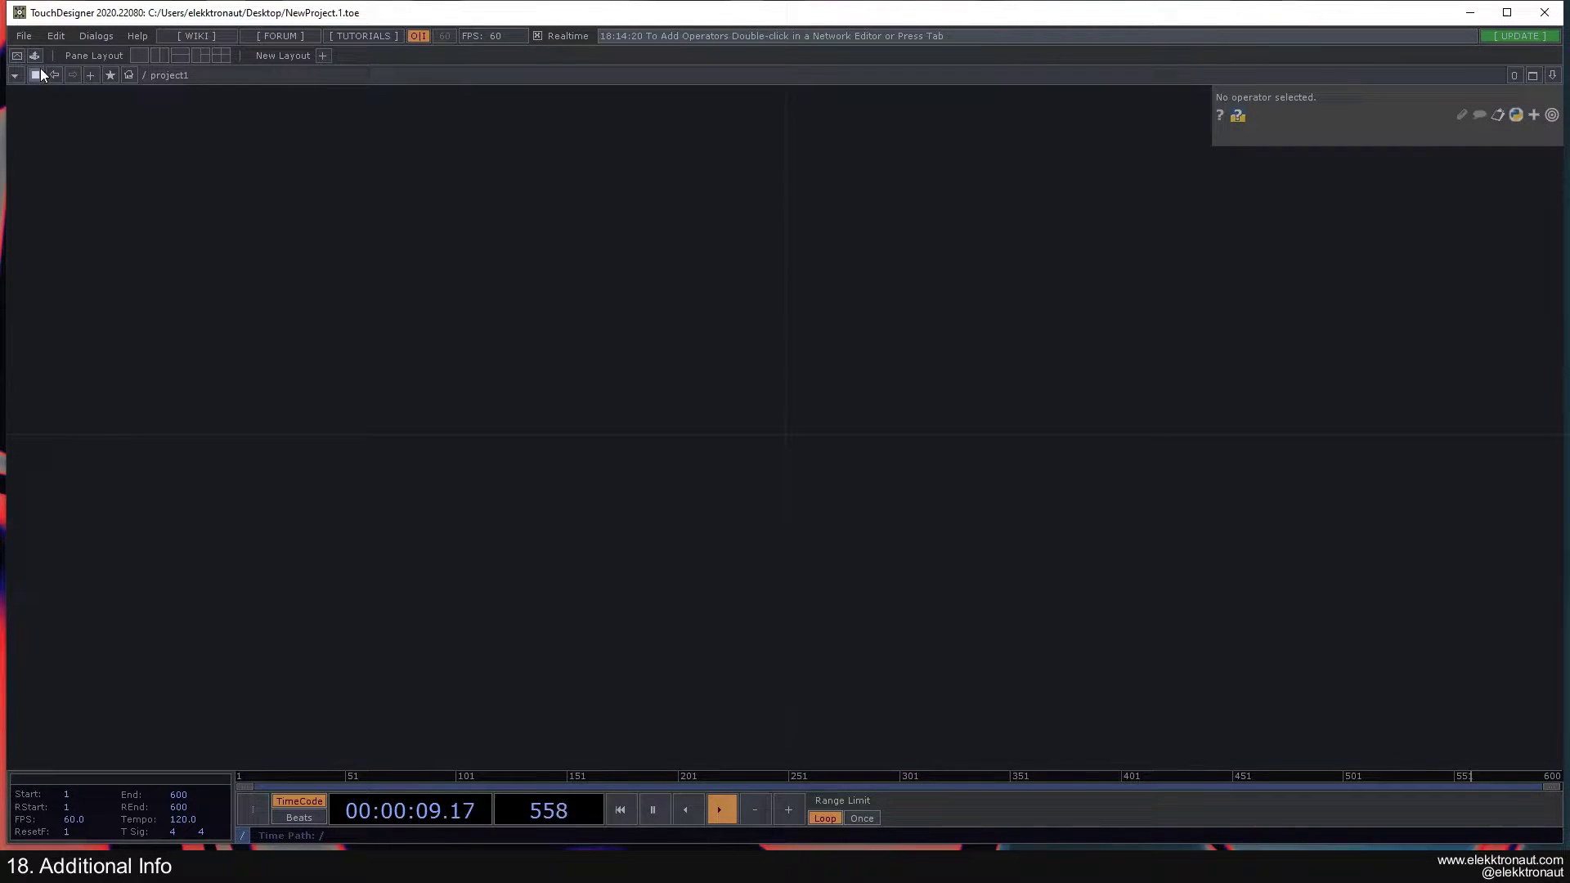
Open the Preferences dialog and look through its Network and General pages.
left_click(56, 36)
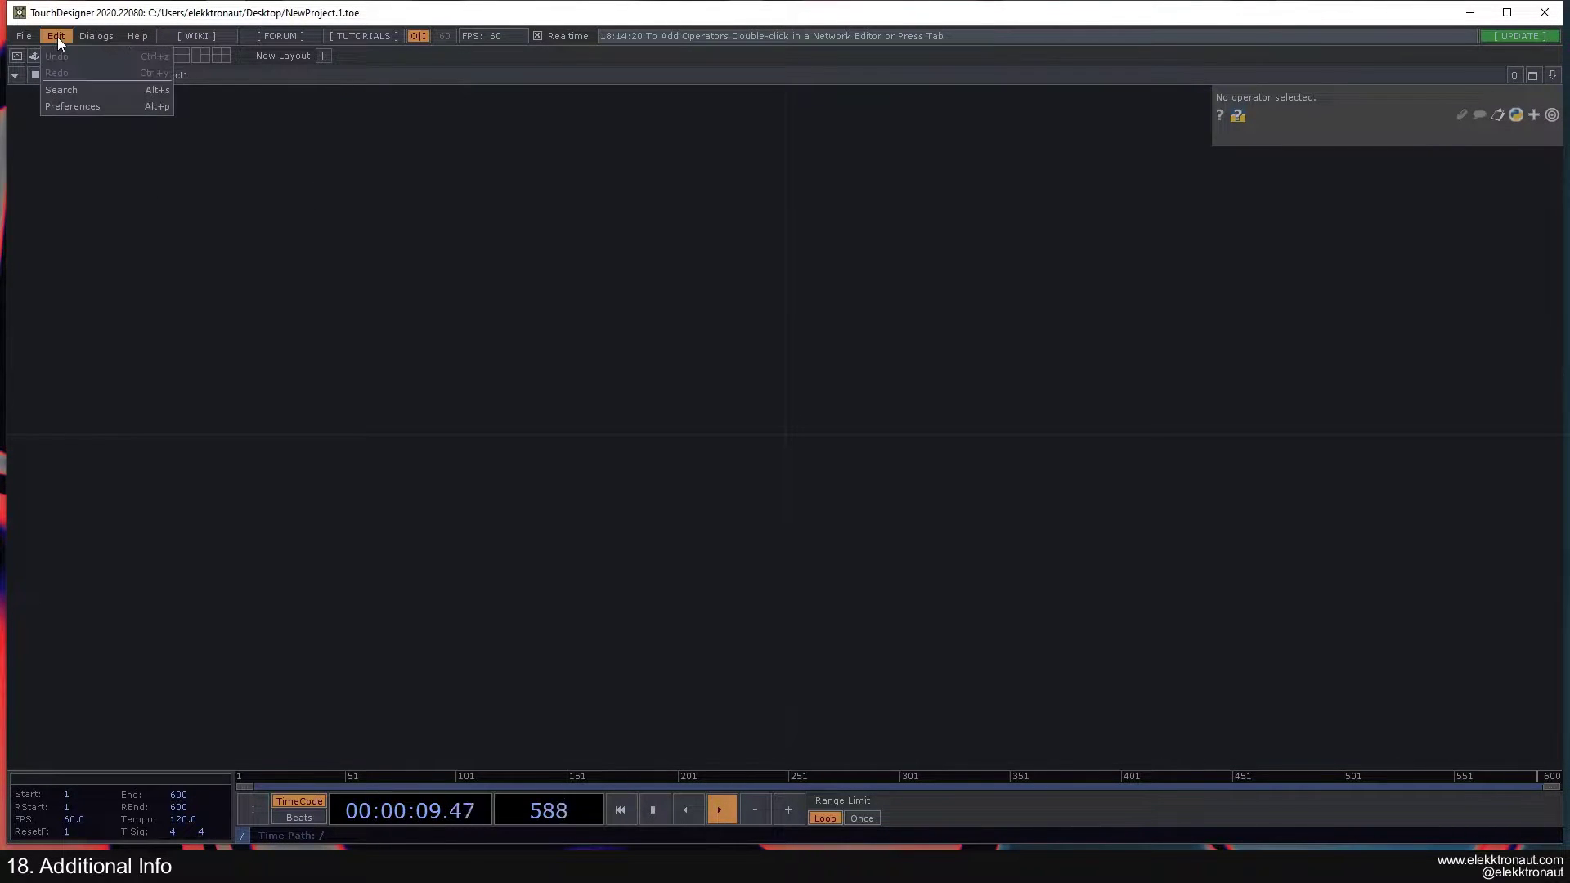
left_click(379, 211)
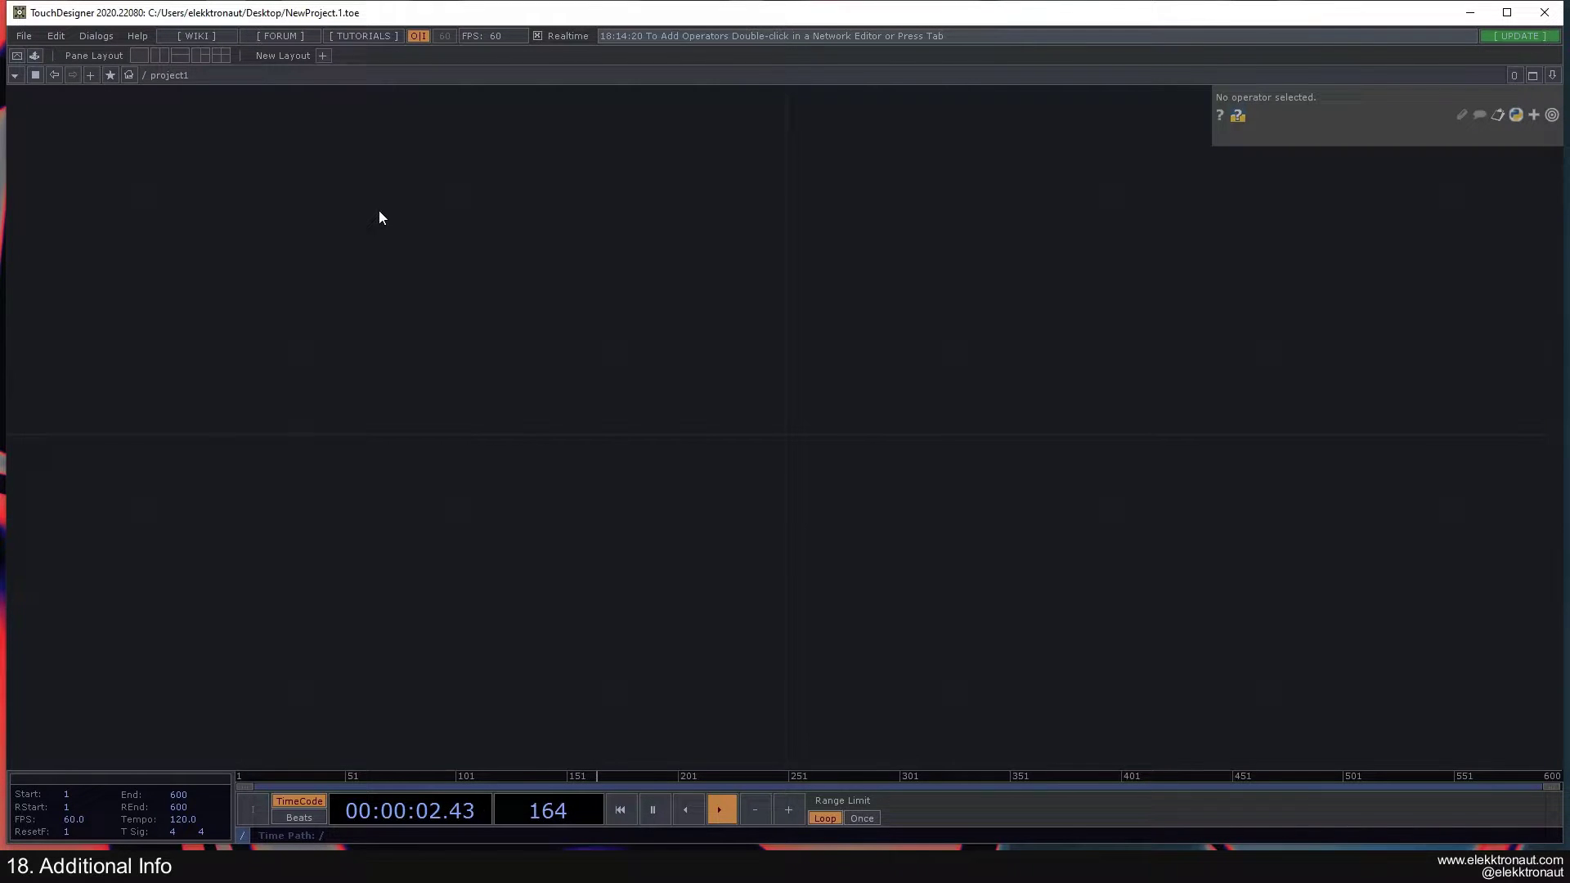
key("alt+p")
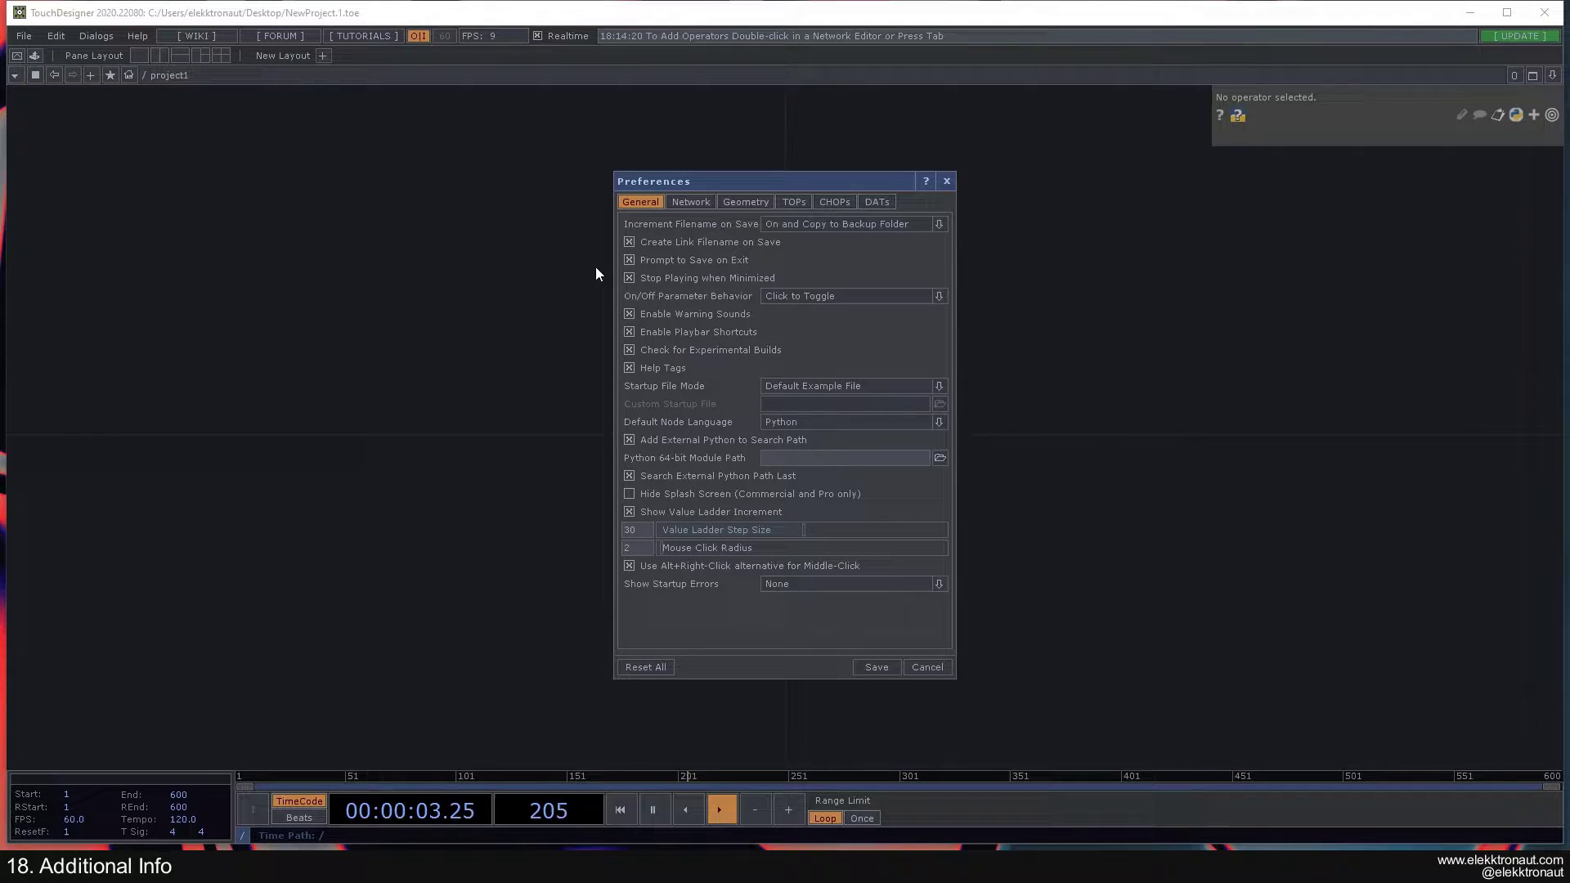
left_click_drag(674, 183, 635, 183)
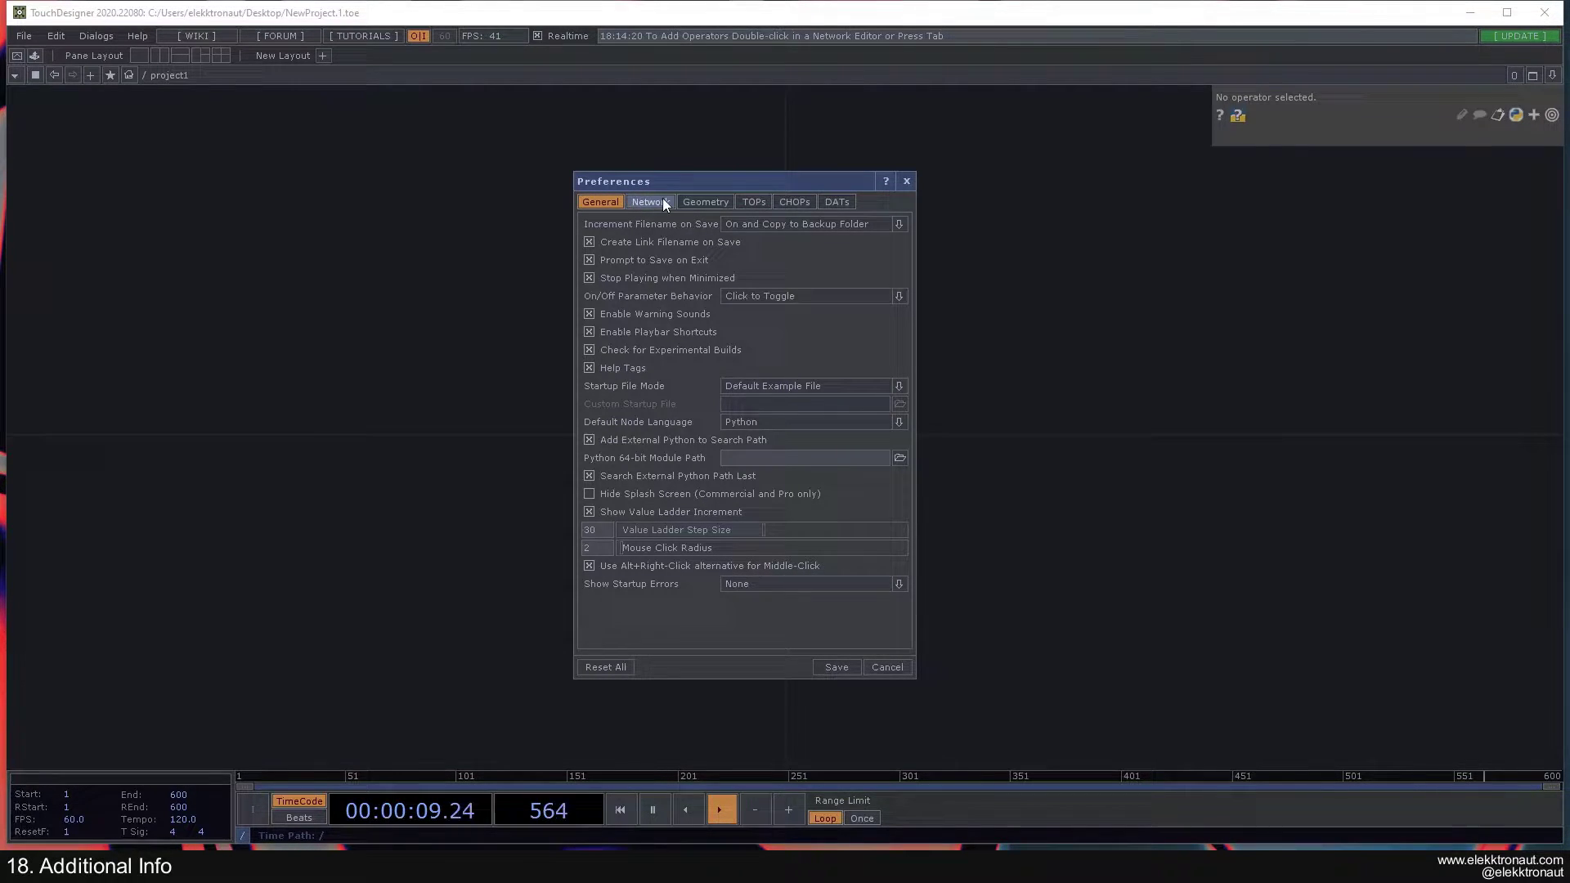
left_click(650, 203)
left_click(604, 206)
Set the Startup File Mode preference to Blank File.
left_click(845, 383)
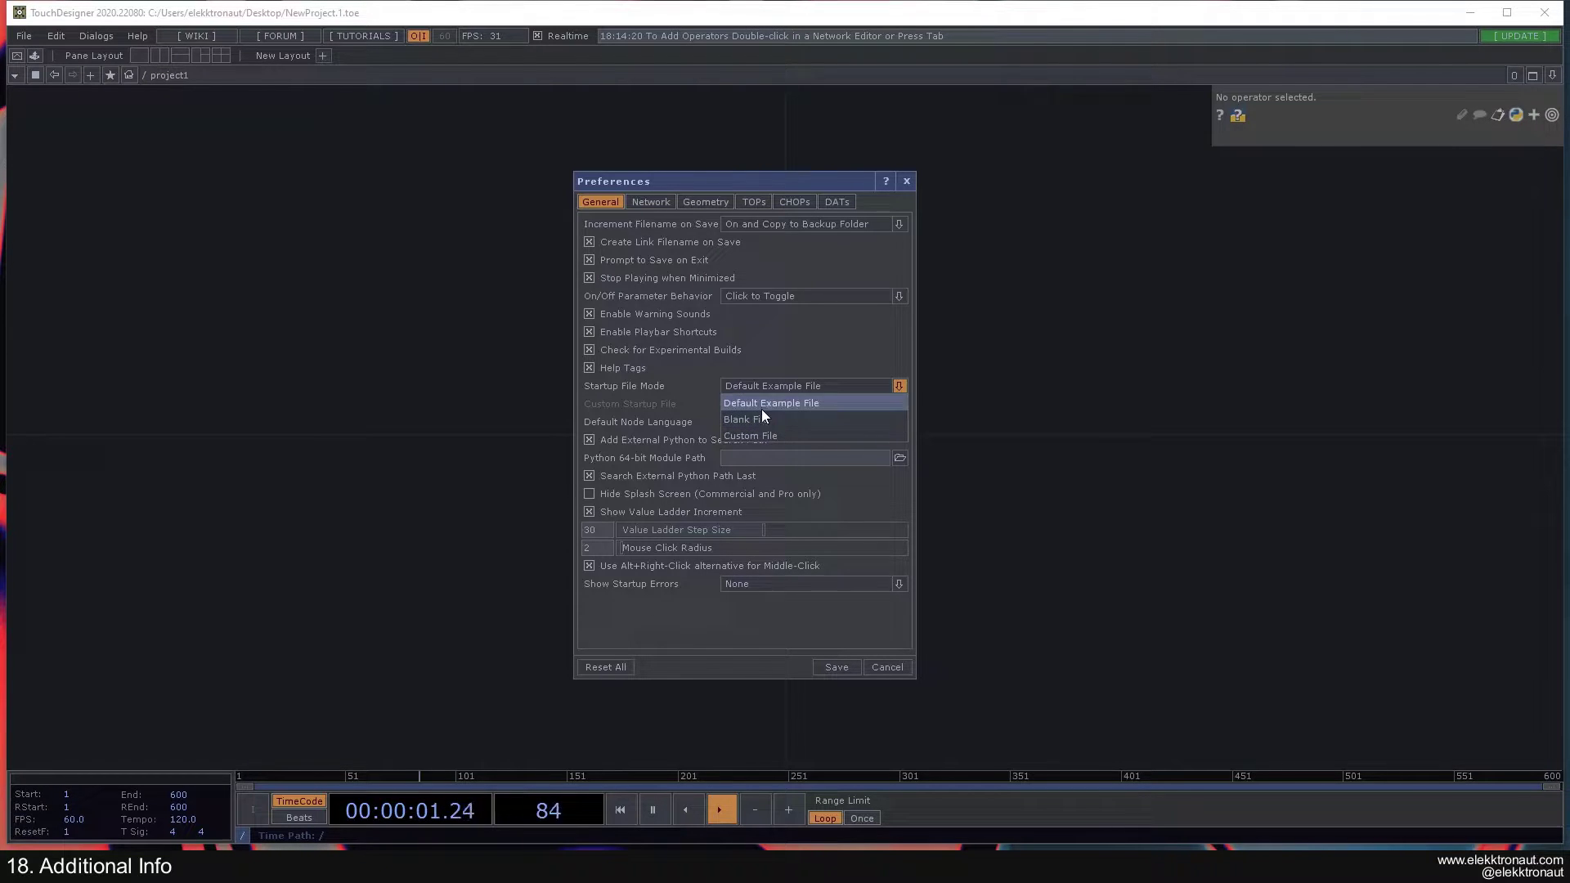
left_click(757, 435)
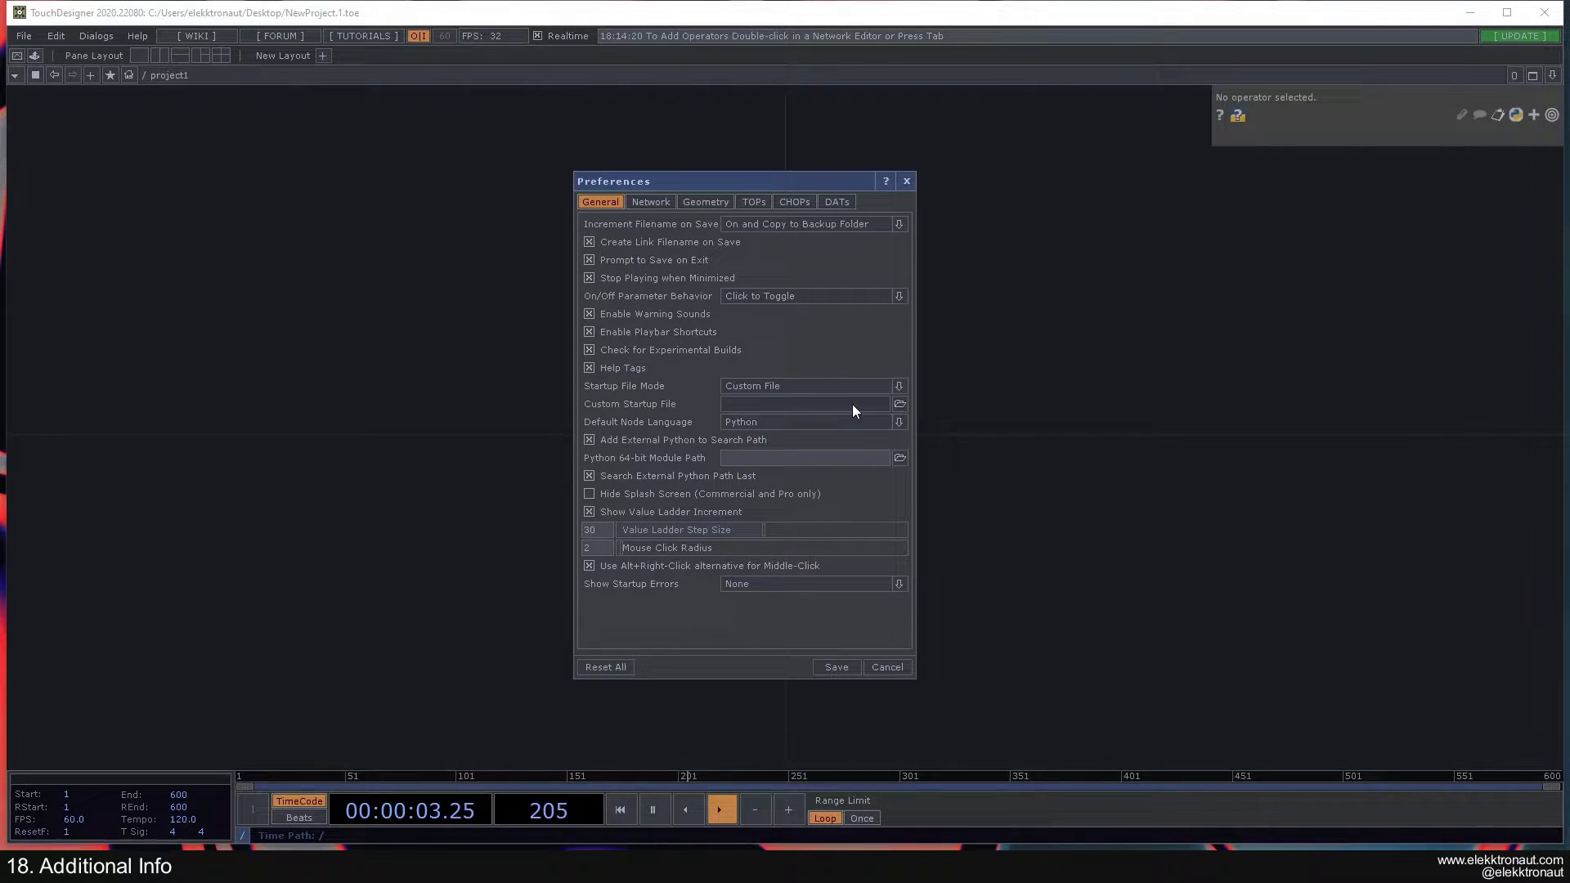
left_click(805, 386)
left_click(758, 420)
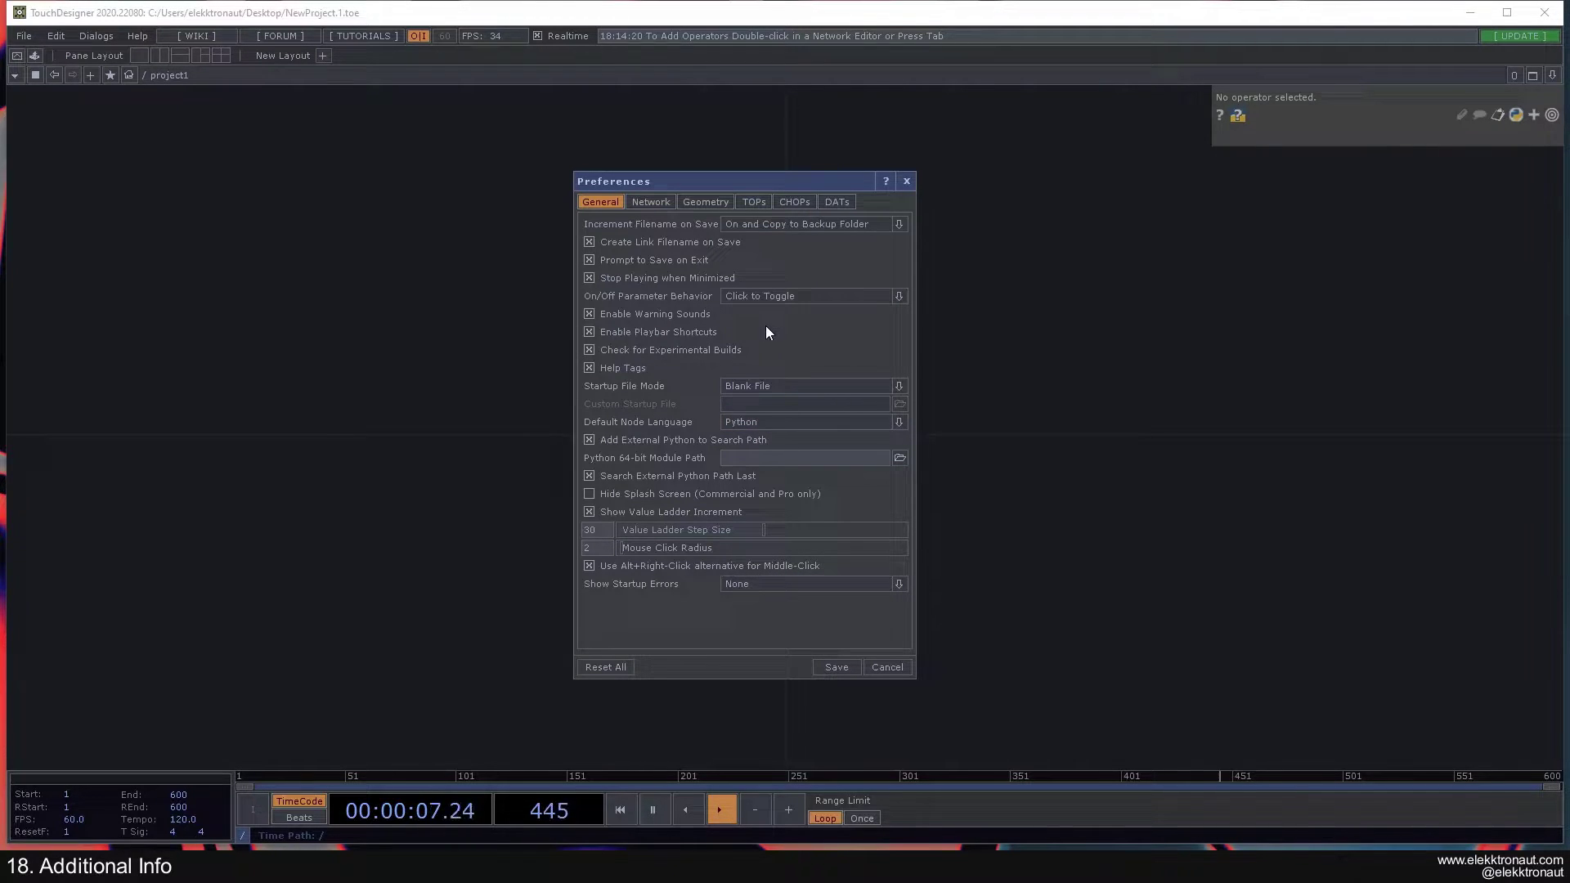
Examine the Network, Geometry, General and TOPs pages of the preferences.
left_click(651, 203)
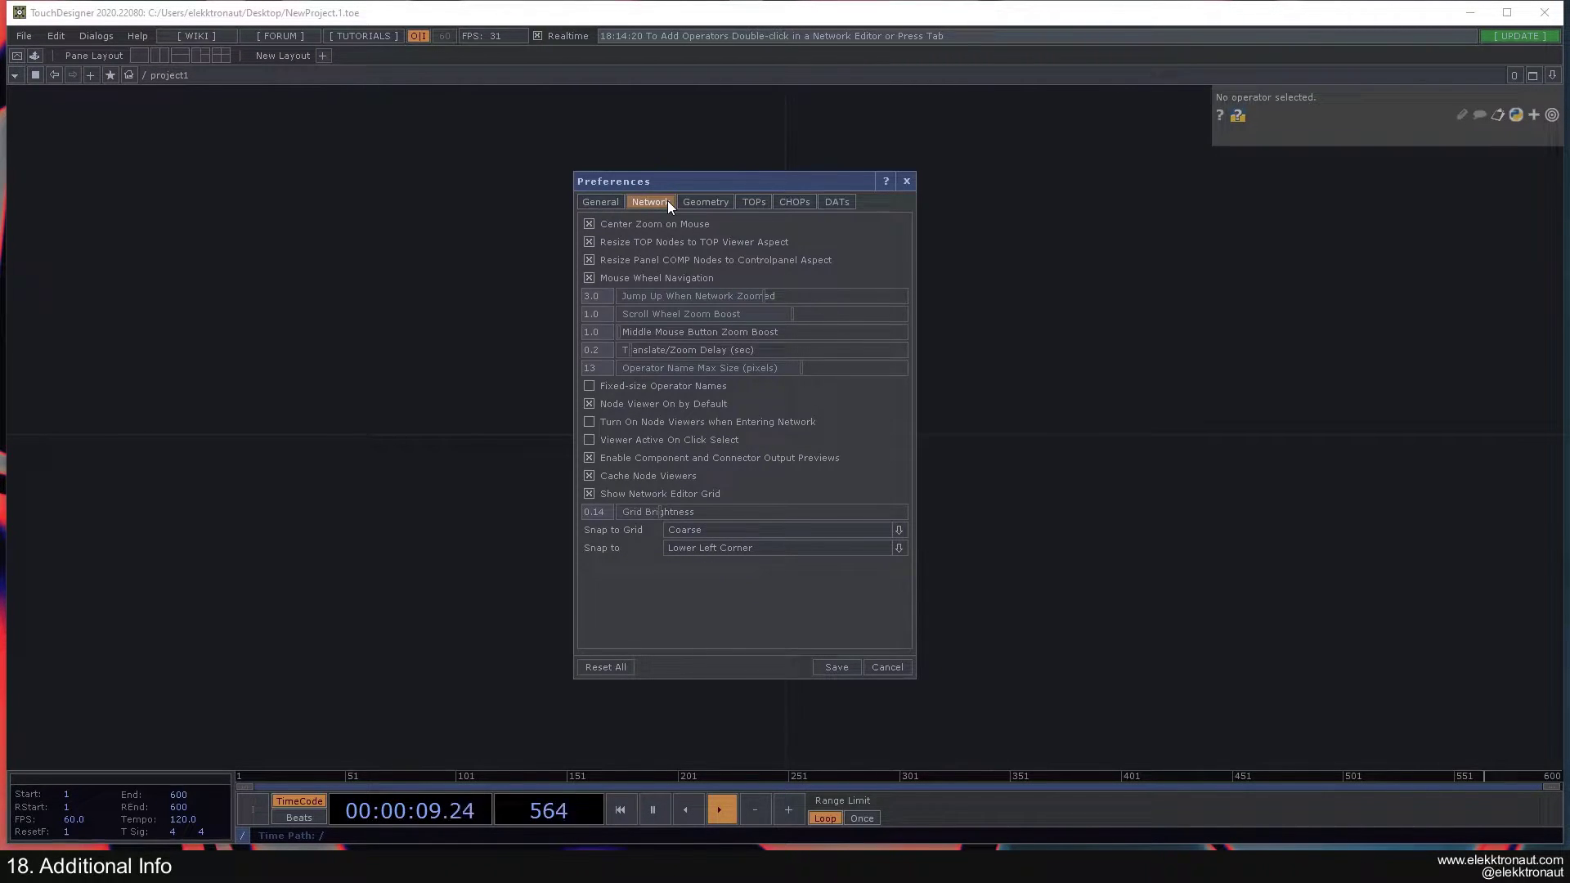
left_click(723, 203)
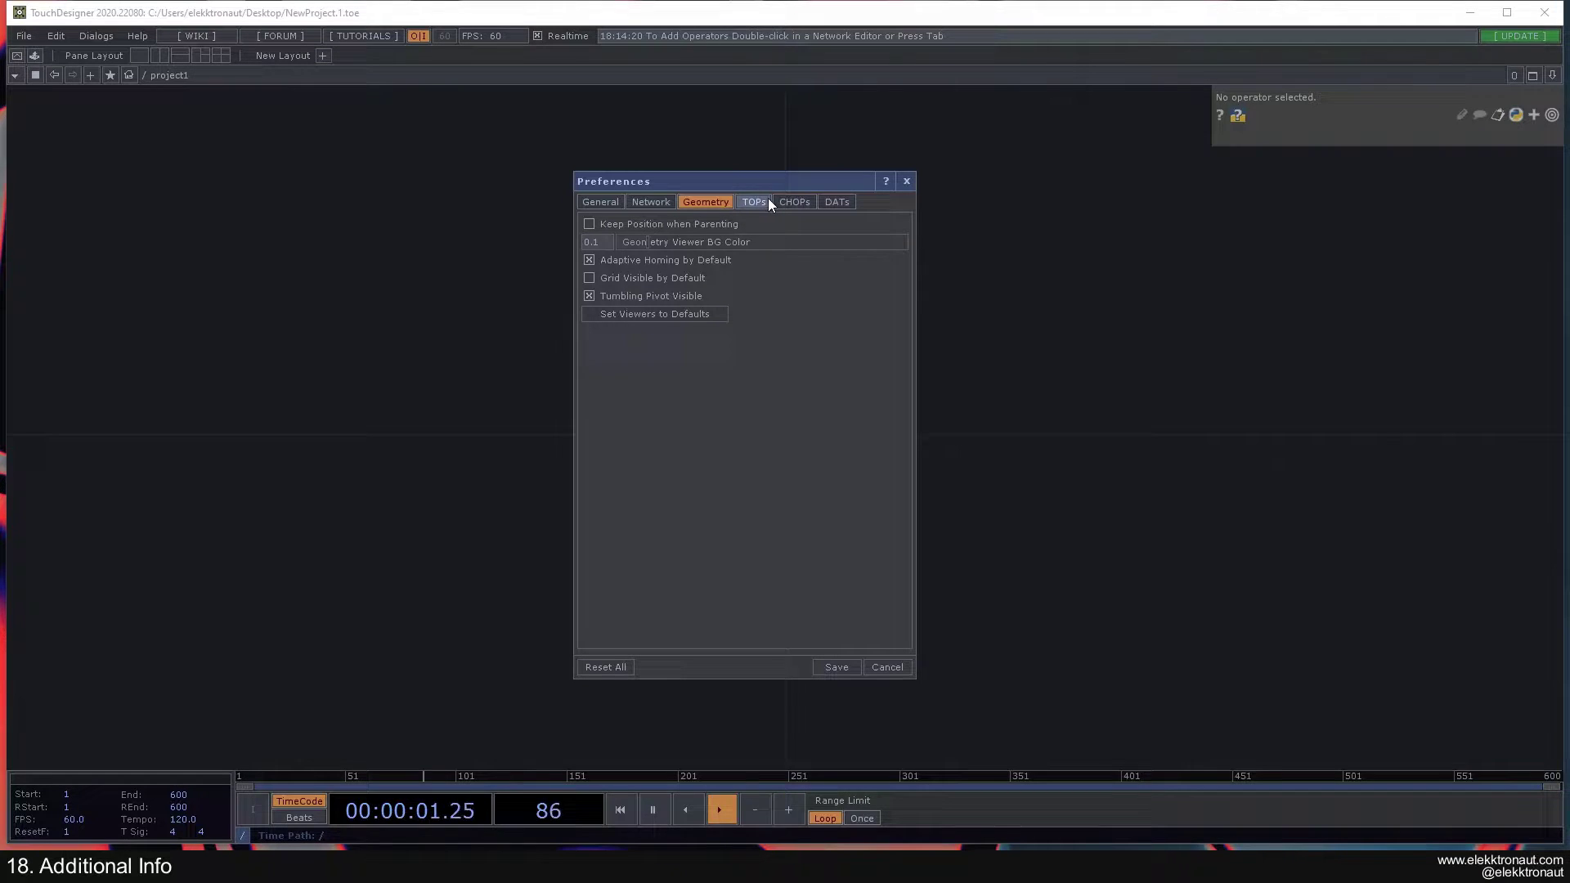
left_click(596, 202)
left_click(656, 201)
left_click(705, 202)
left_click(754, 204)
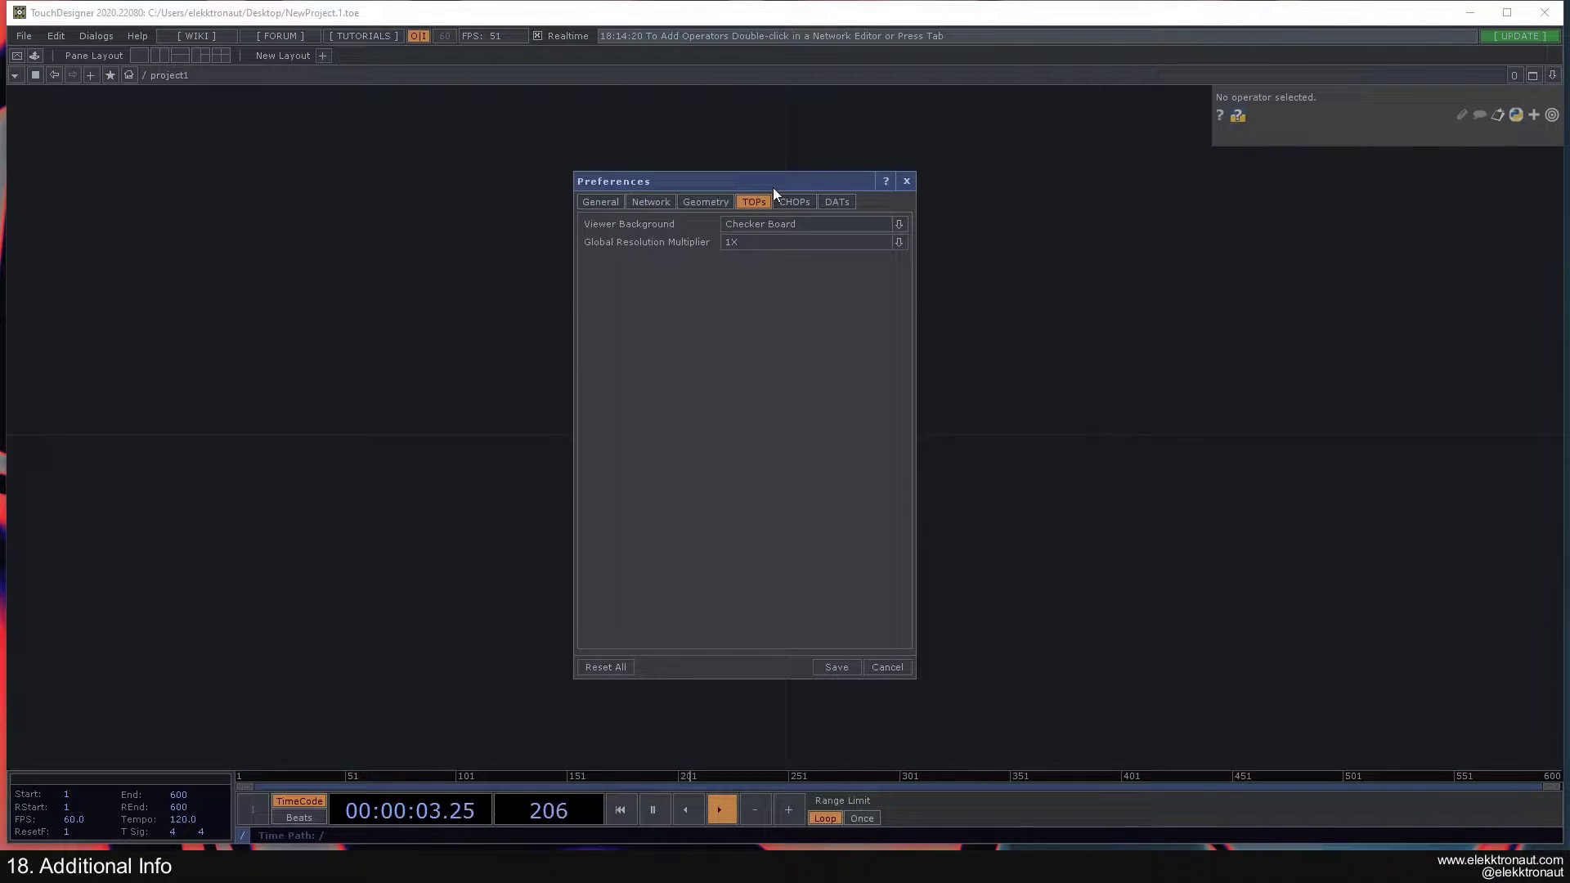
Move the Preferences dialog aside and add a Circle TOP to the empty network.
left_click_drag(773, 185, 328, 164)
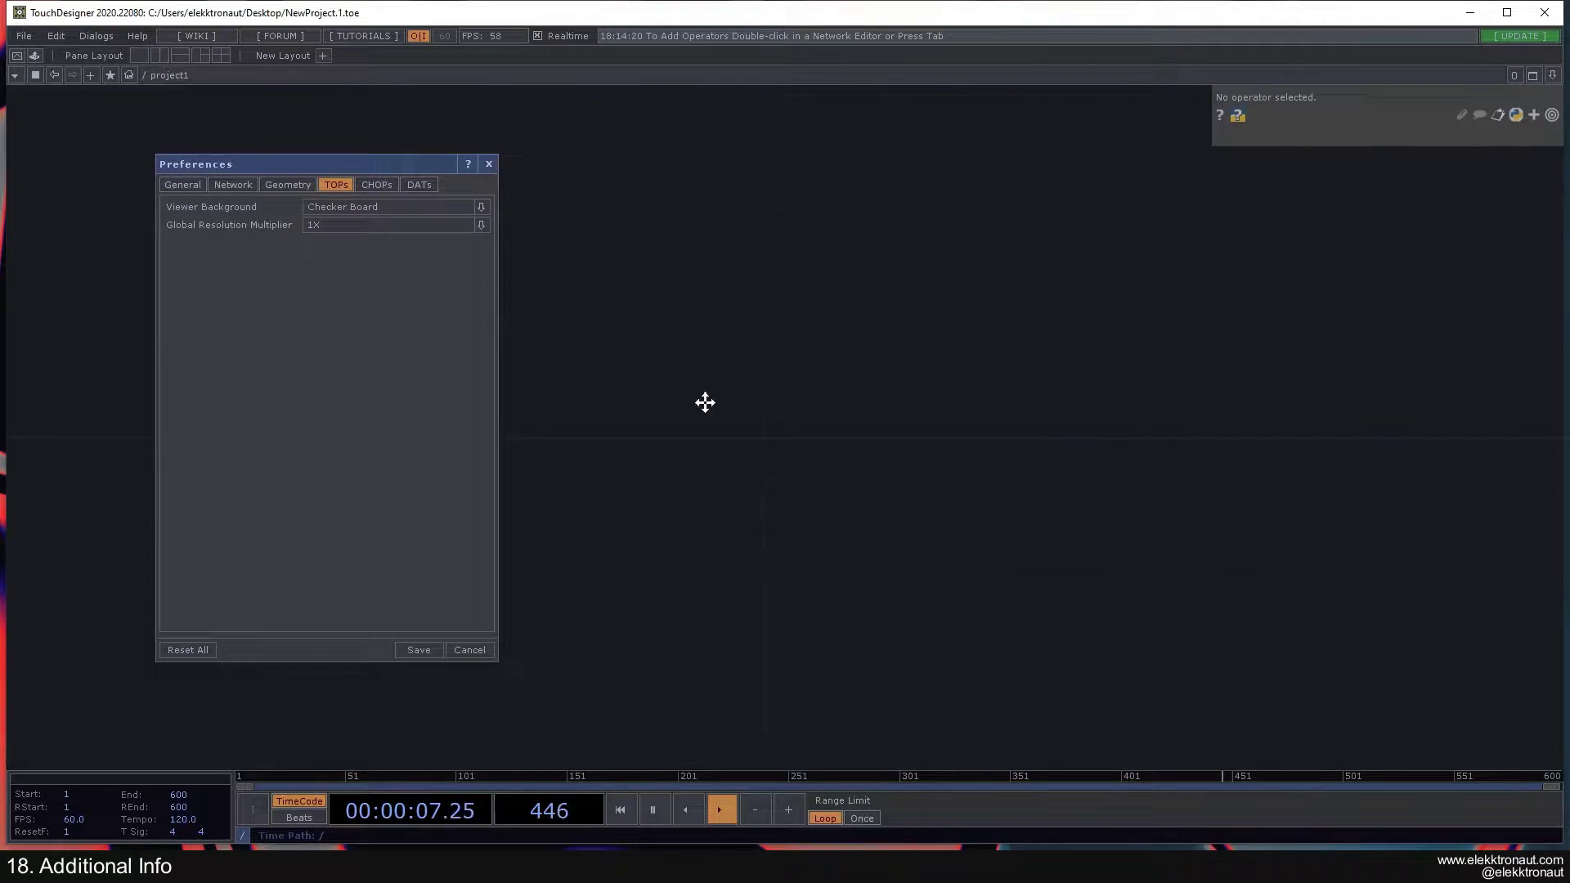
key("Tab")
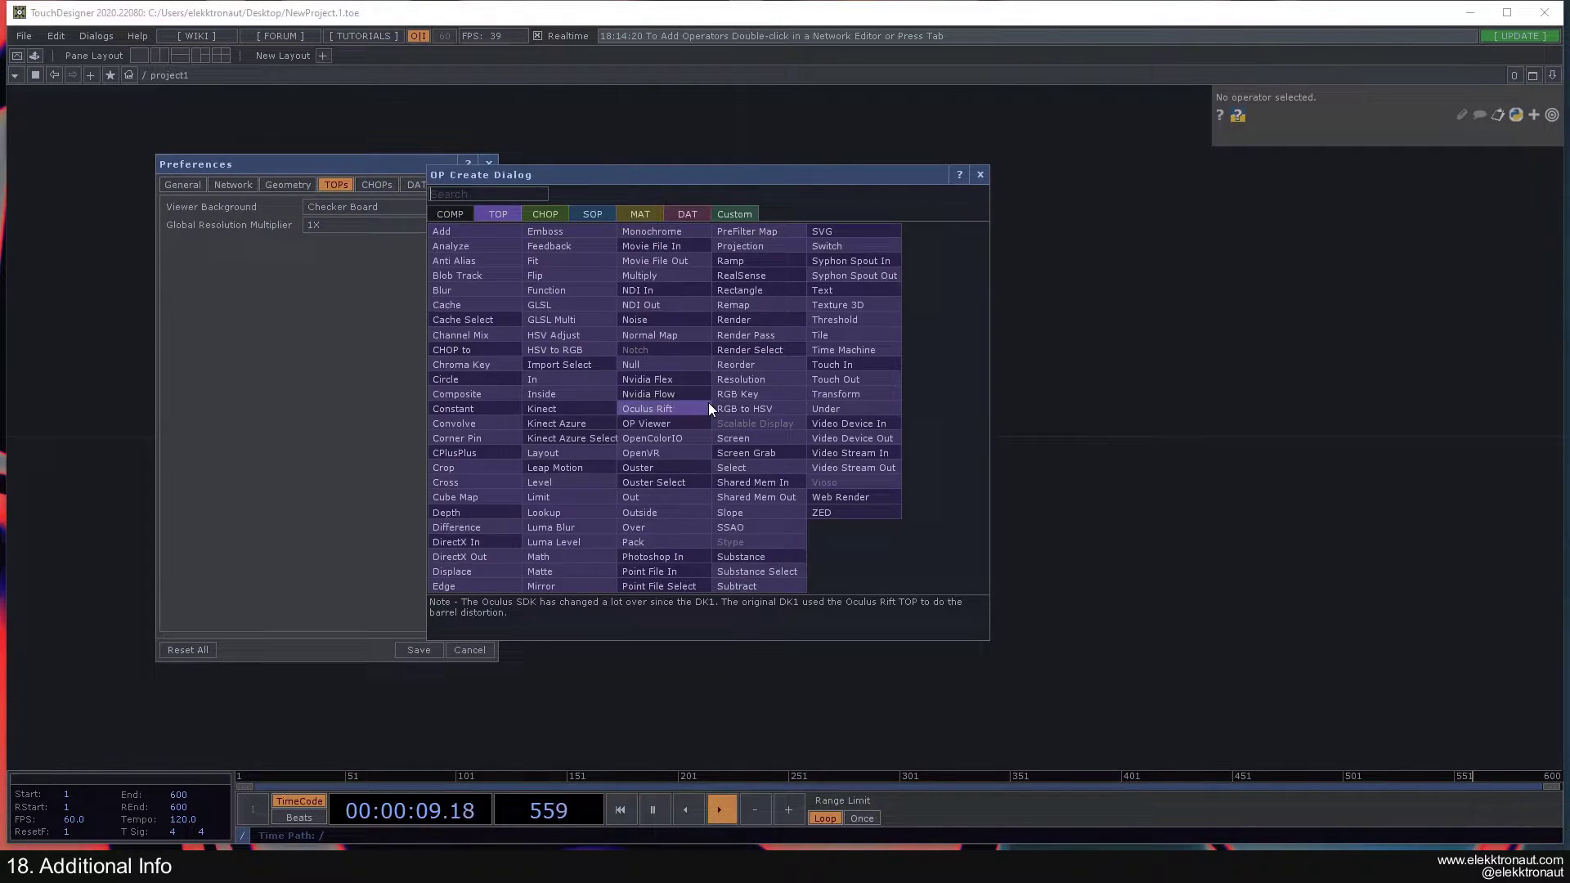
type("irc")
key("BackSpace")
key("BackSpace")
key("BackSpace")
type("cir")
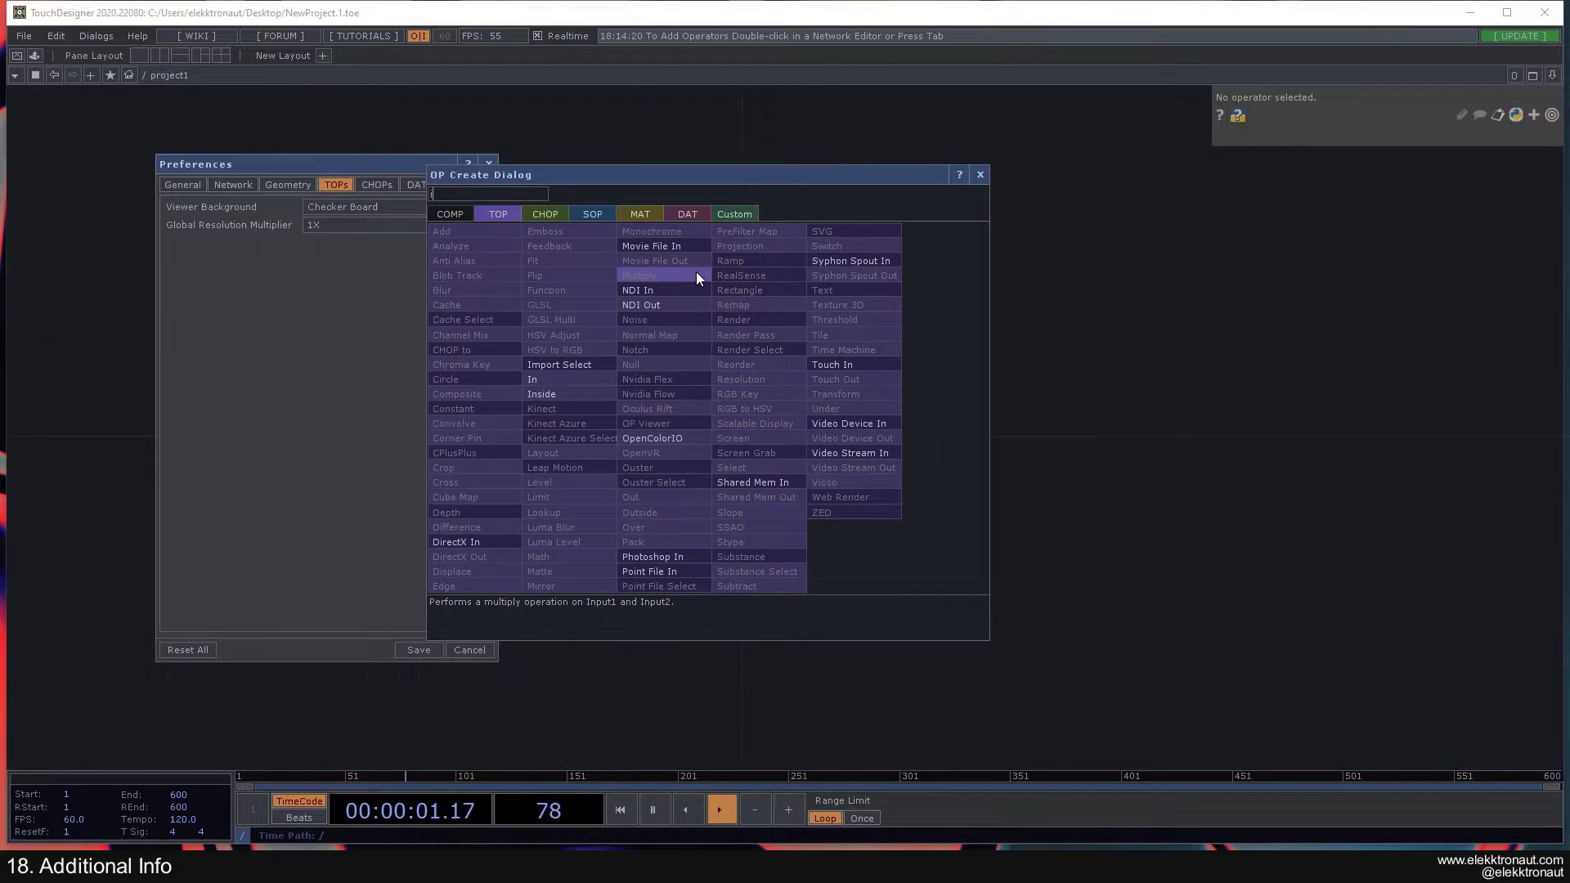
left_click(502, 379)
left_click(793, 400)
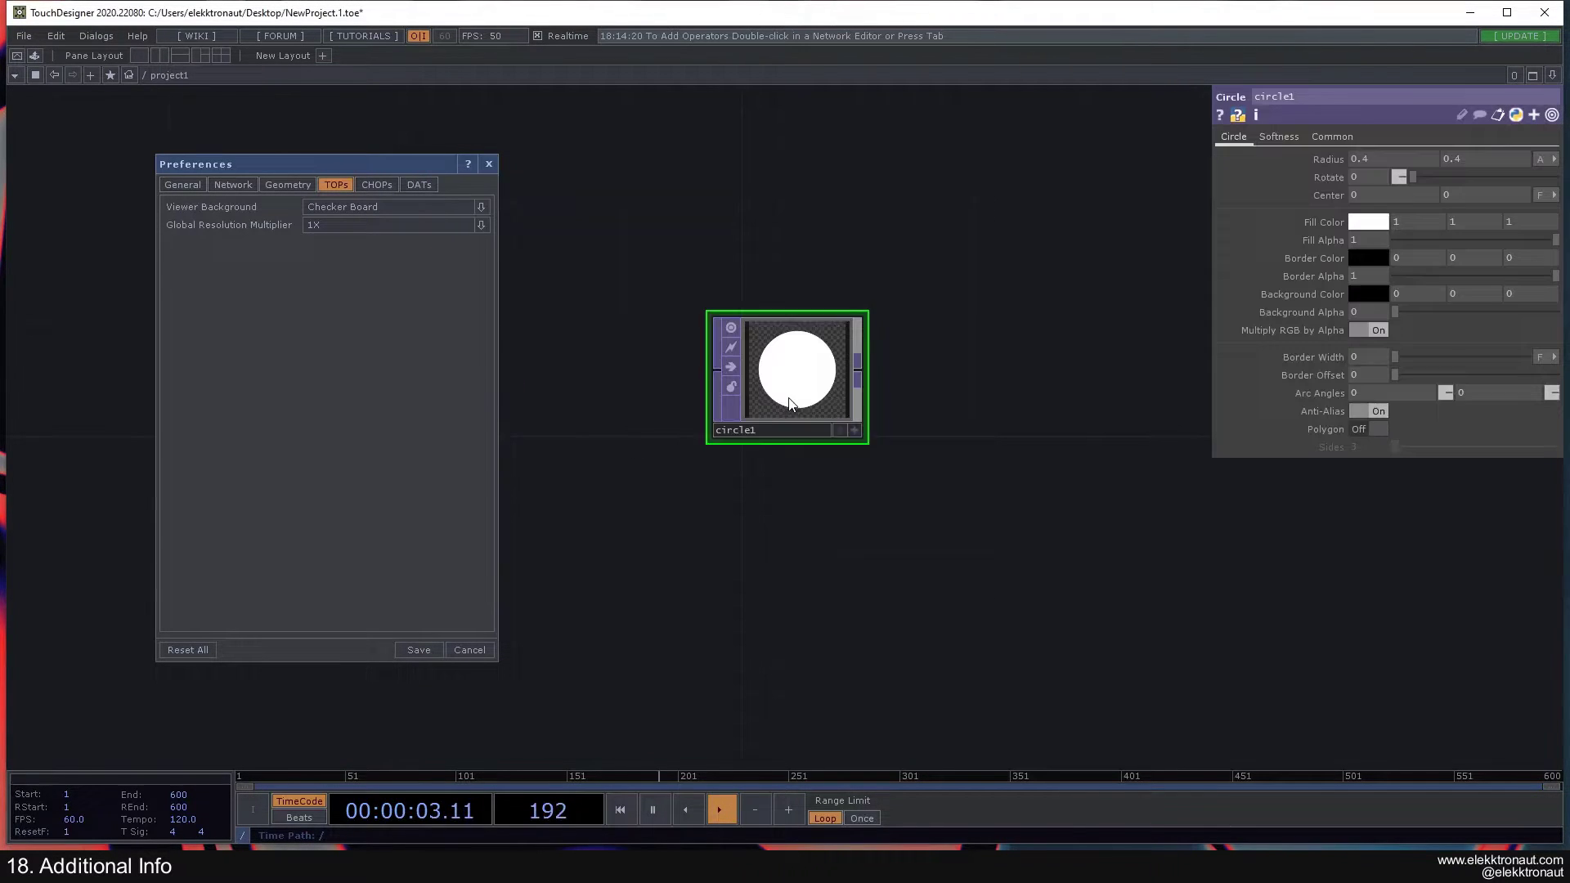
Set the TOP Viewer Background preference to Black and save the preferences.
left_click_drag(792, 400, 763, 430)
scroll(791, 409, "up", 3)
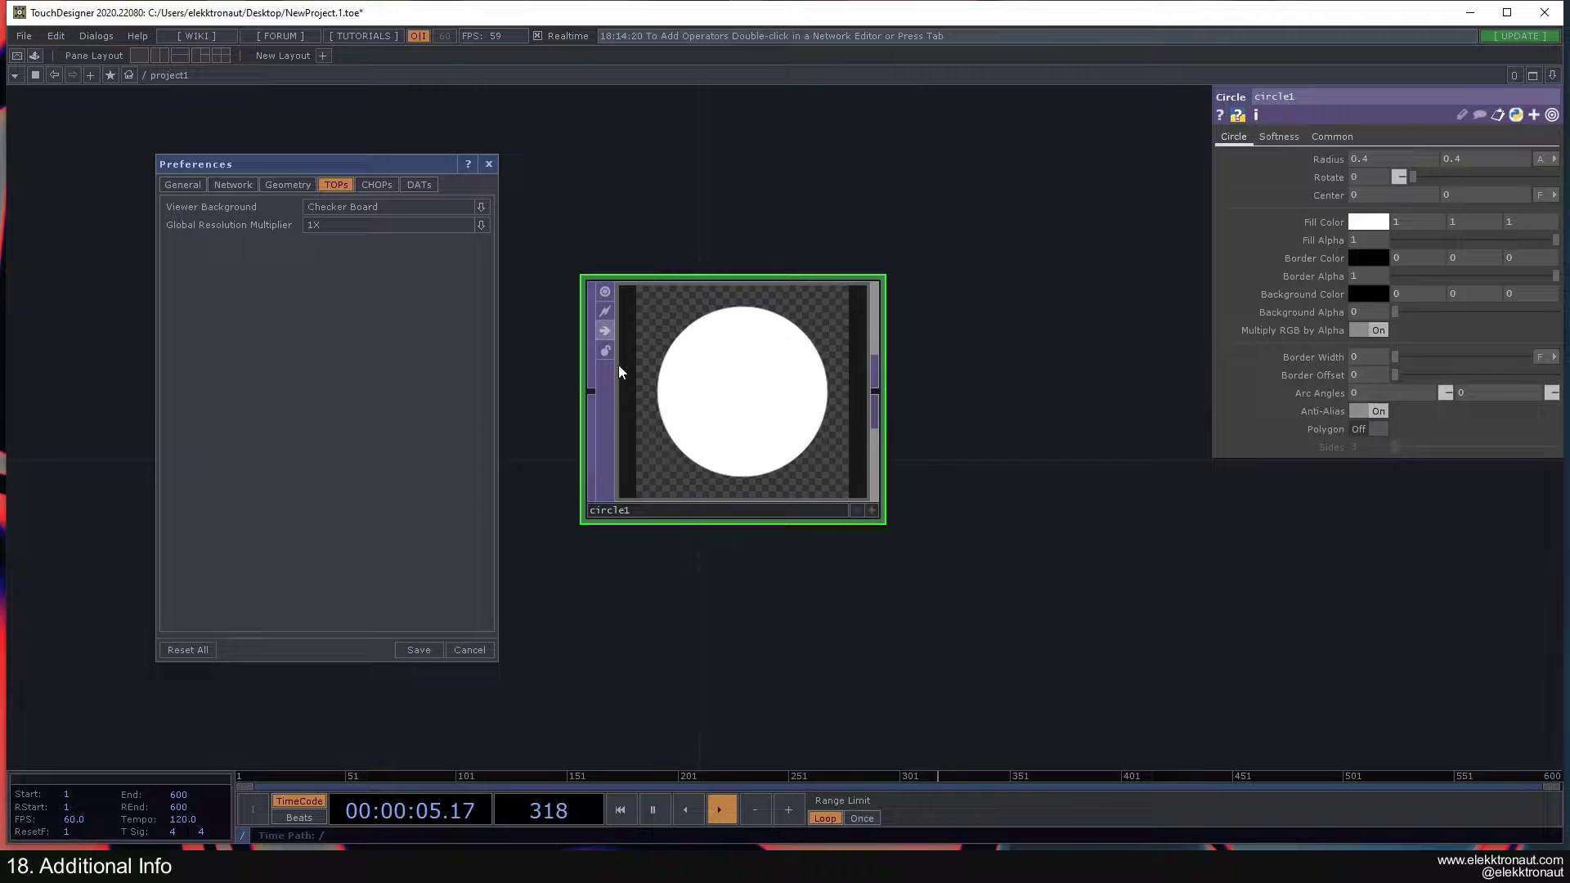
scroll(761, 365, "down", 3)
left_click_drag(881, 350, 867, 320)
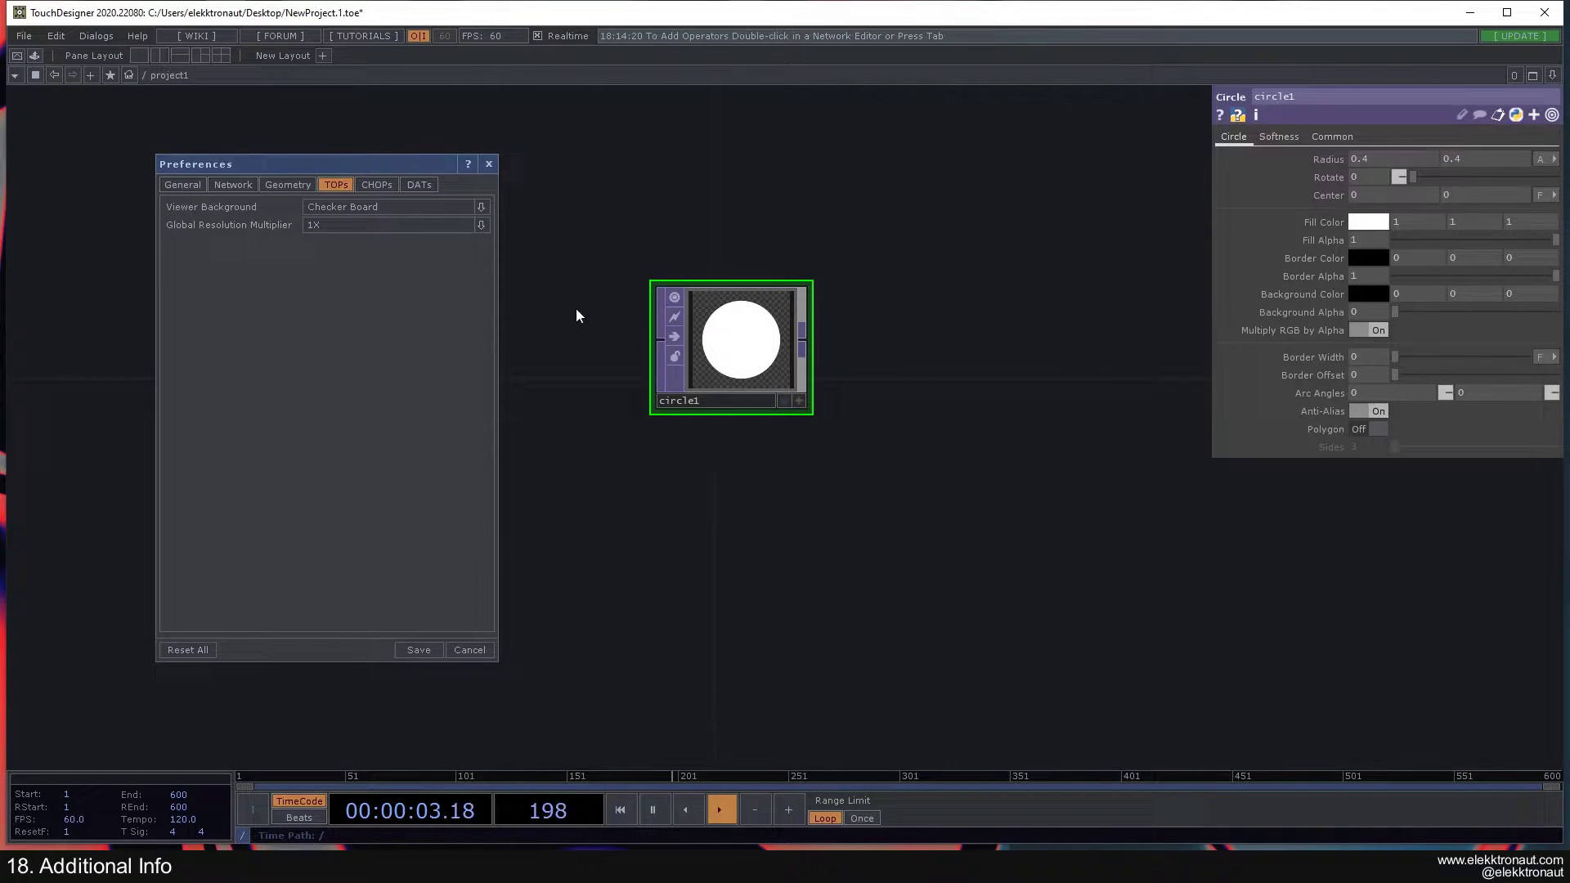
left_click(433, 208)
left_click(341, 223)
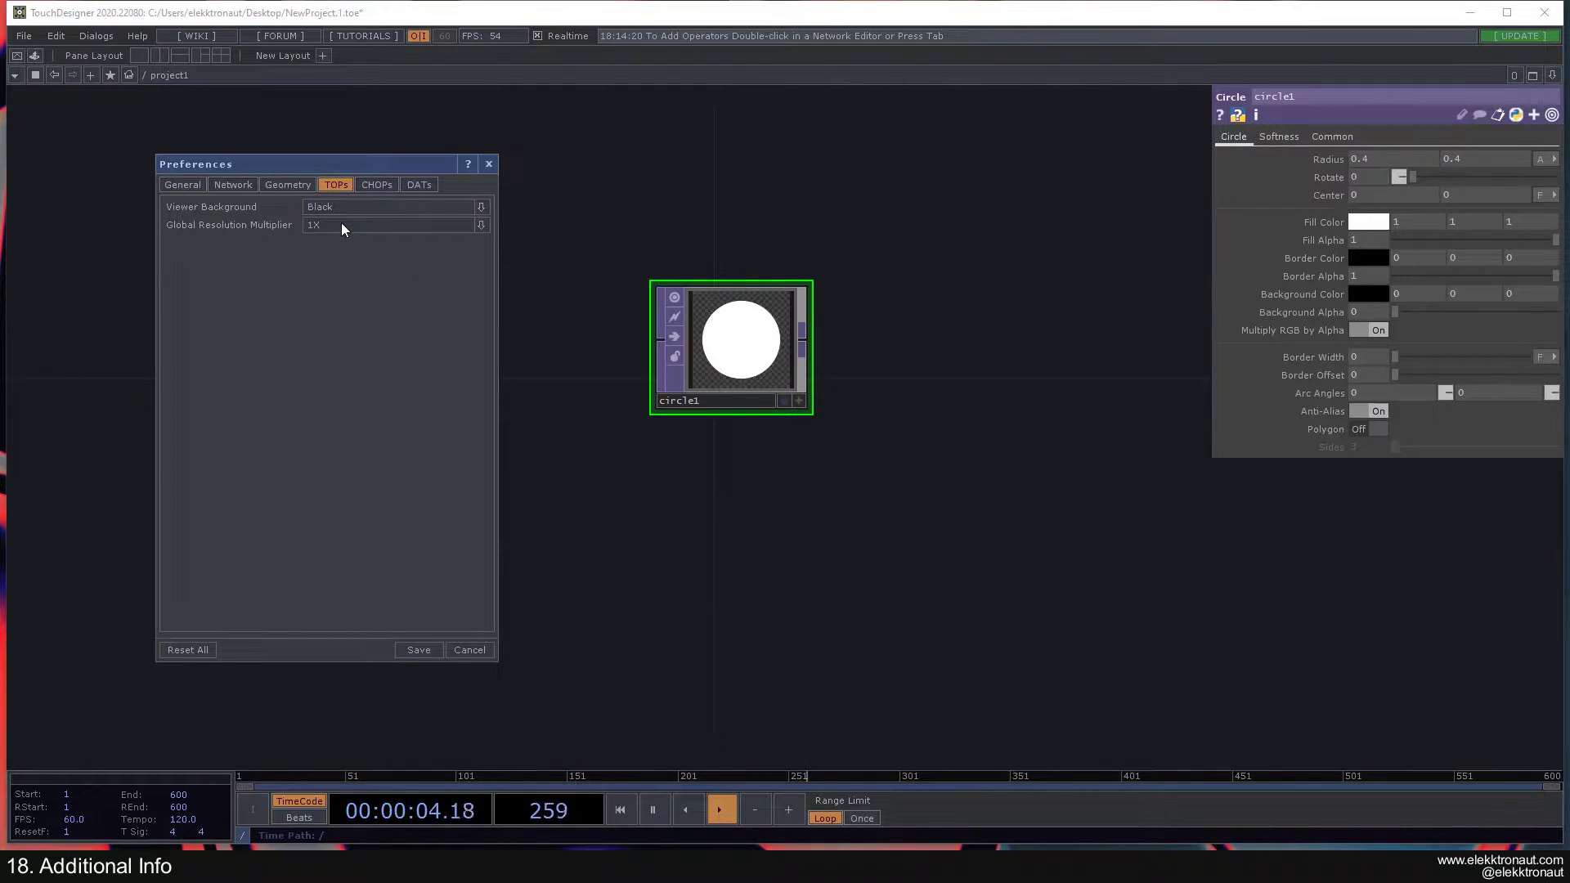
left_click(405, 648)
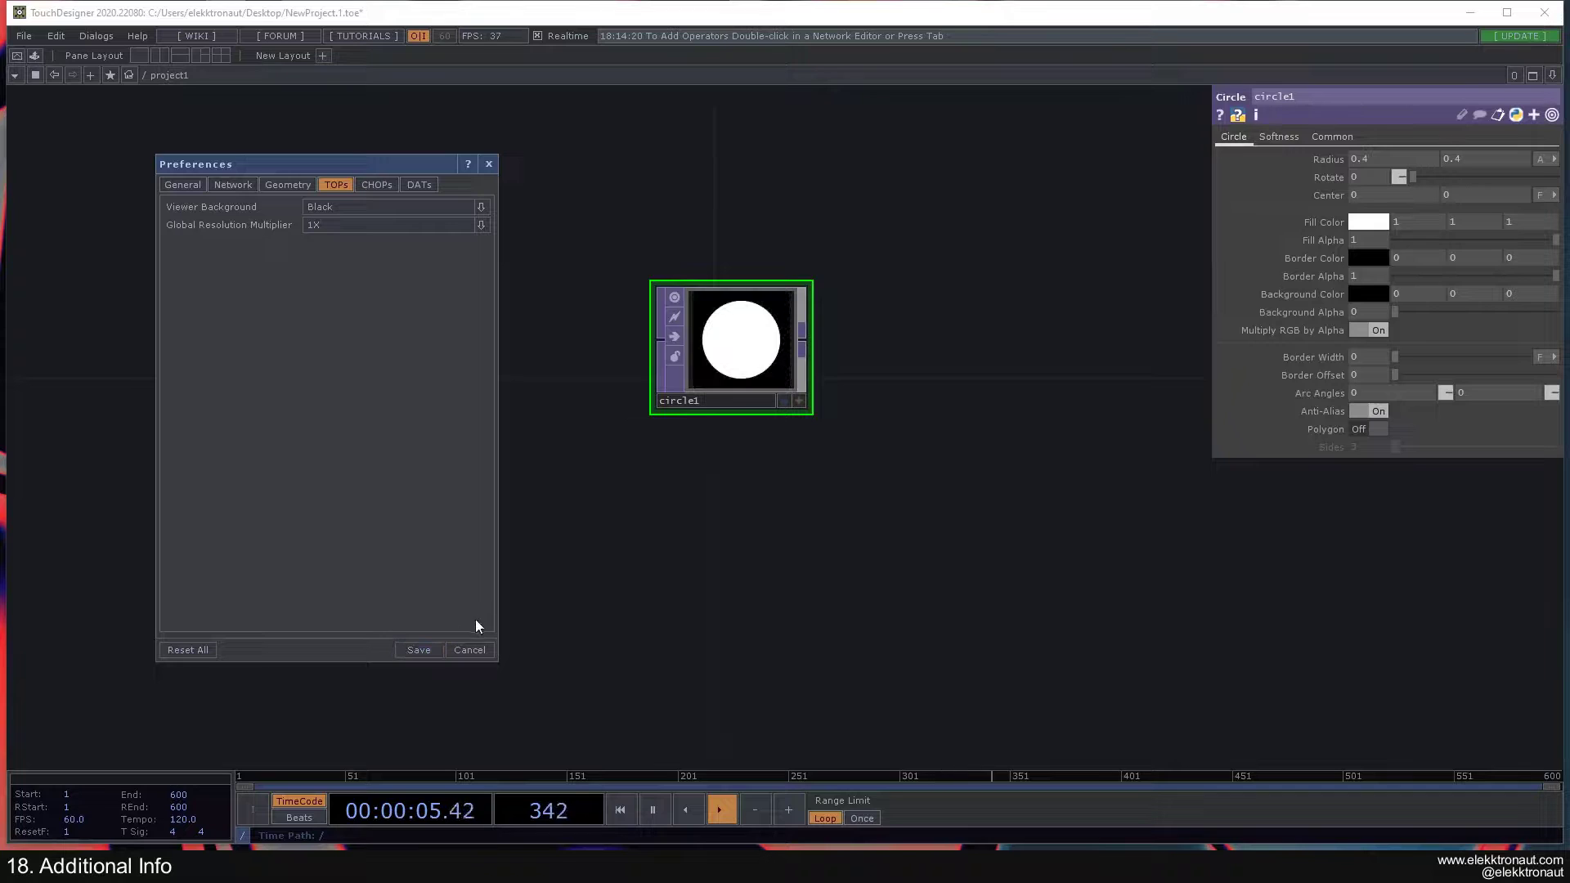
Set the TOP Viewer Background preference back to Checker Board and save the preferences.
left_click(383, 206)
left_click(360, 238)
left_click(419, 650)
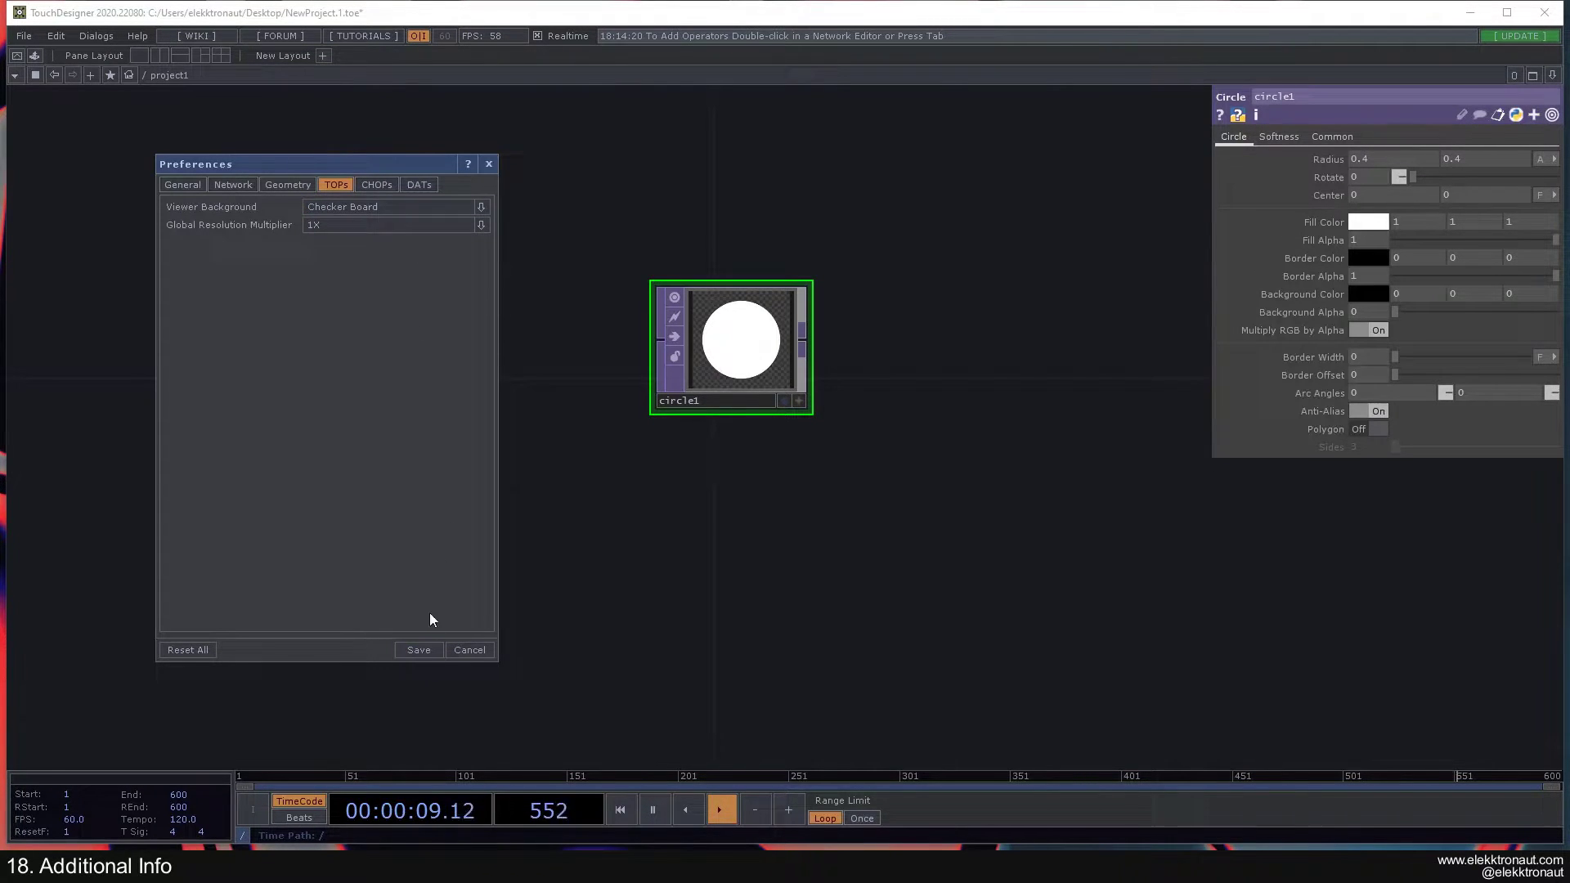
Append a Transform TOP to the output of the Circle TOP.
scroll(712, 331, "up", 3)
scroll(695, 319, "up", 2)
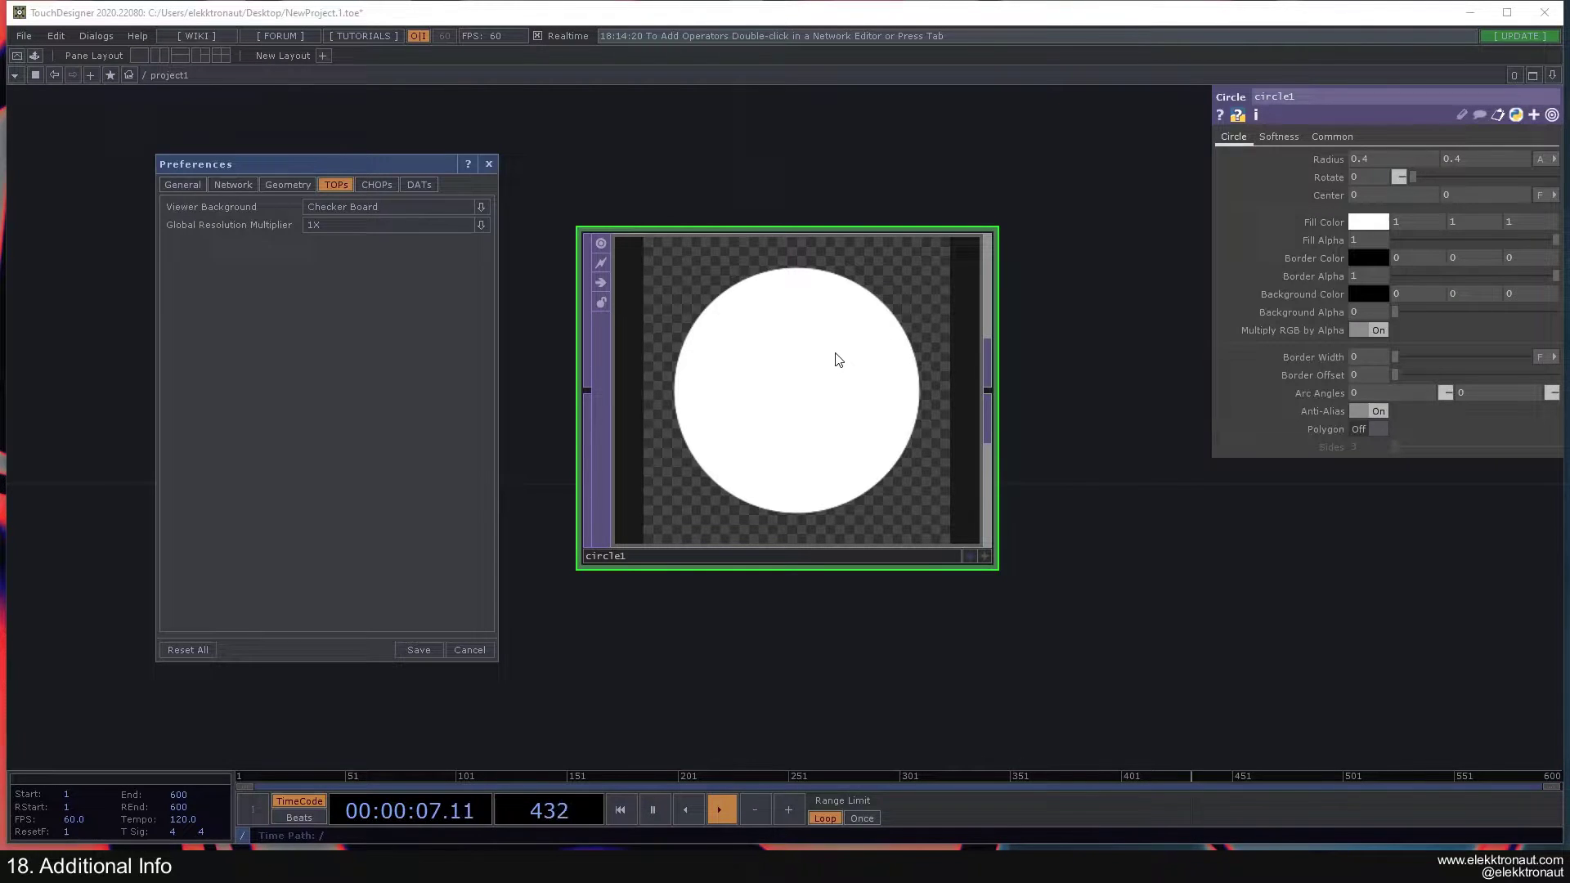
scroll(834, 354, "down", 5)
left_click_drag(933, 314, 934, 315)
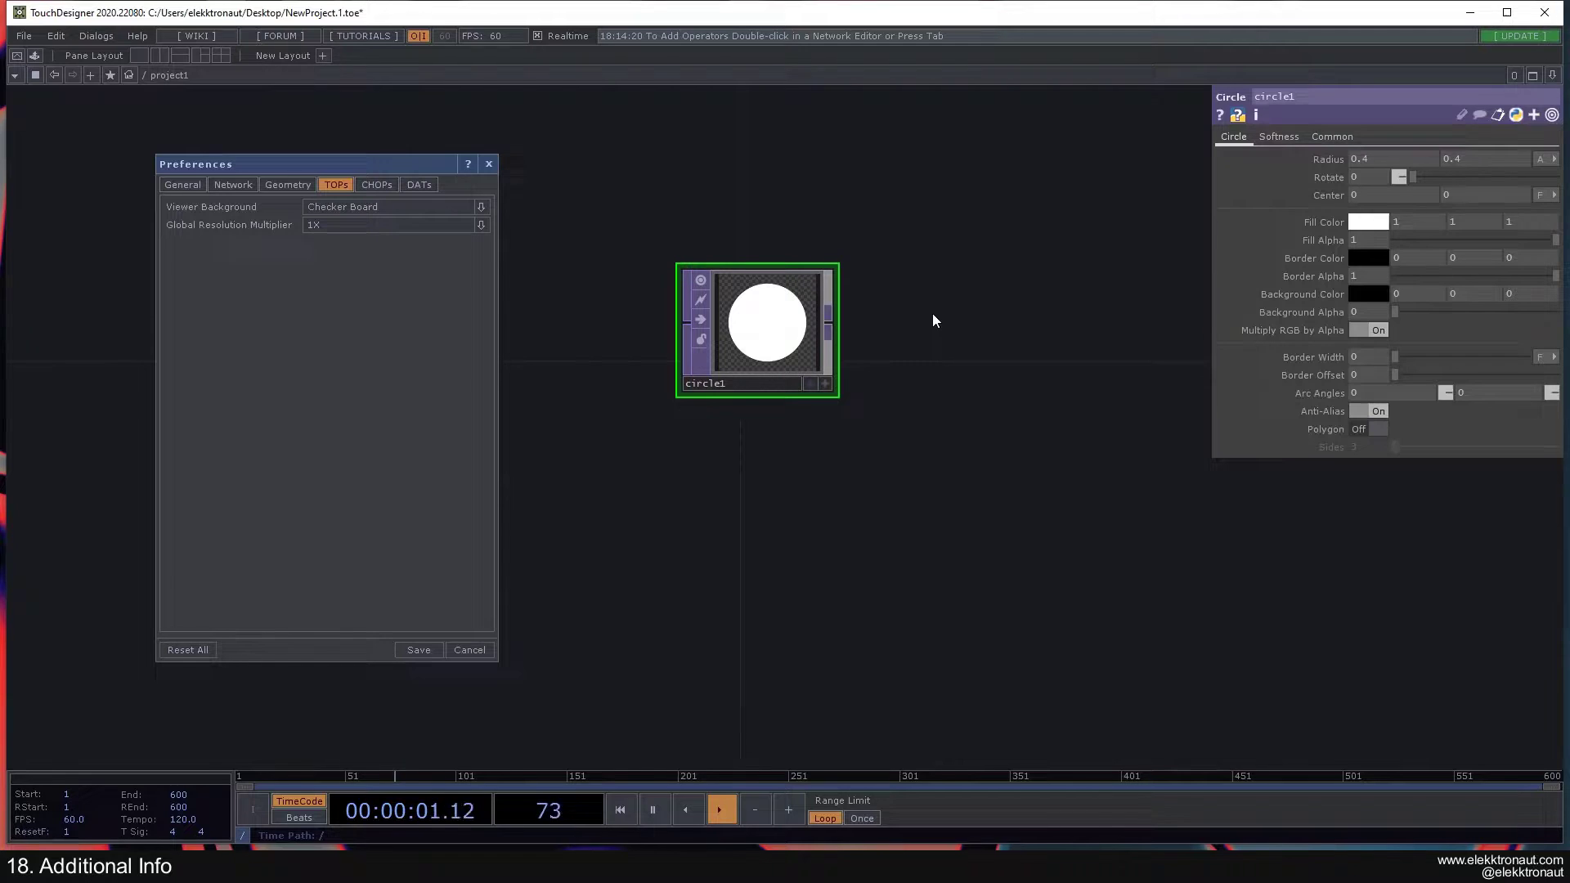
left_click_drag(930, 310, 874, 295)
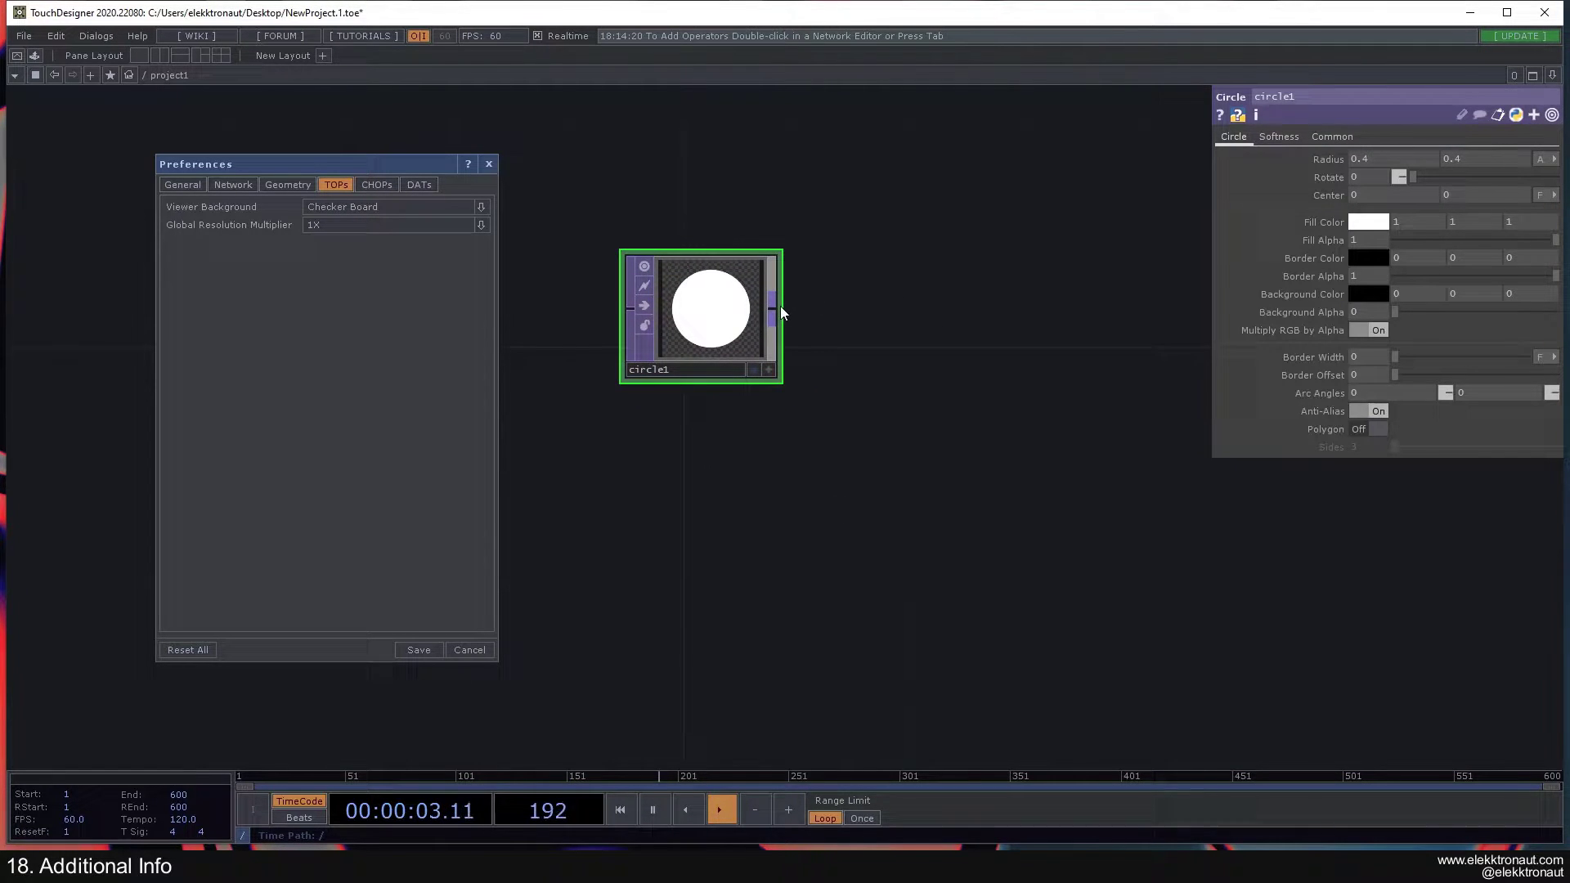
right_click(781, 311)
left_click(992, 304)
left_click(921, 335)
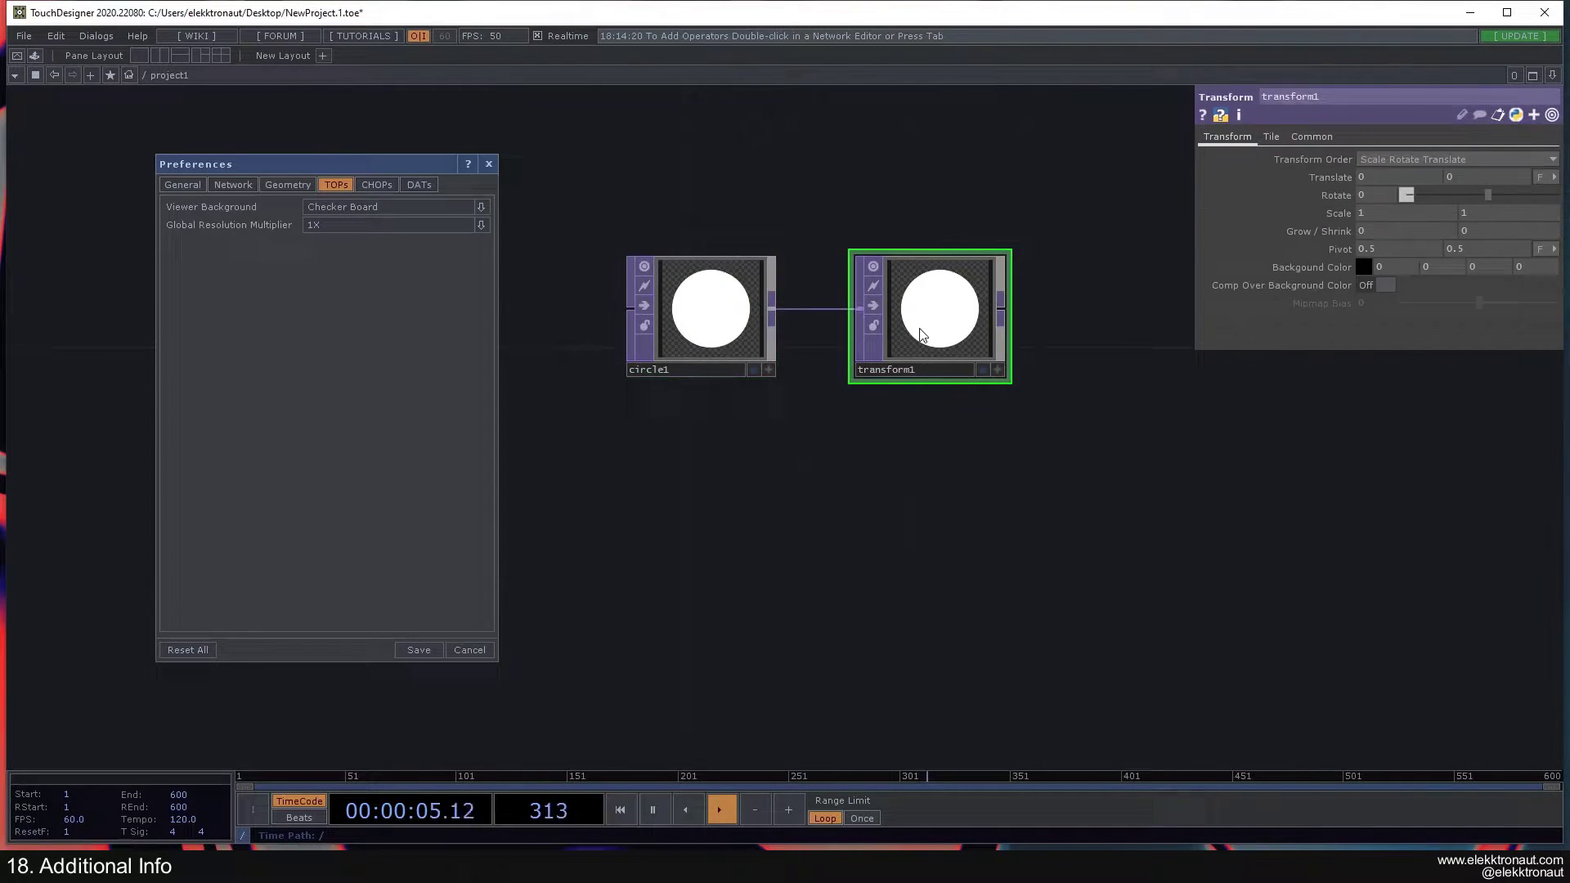
Set the Transform TOP's background colour alpha to 1 and turn on Comp Over Background Color.
left_click(1526, 268)
type("1")
key("Return")
left_click(1380, 288)
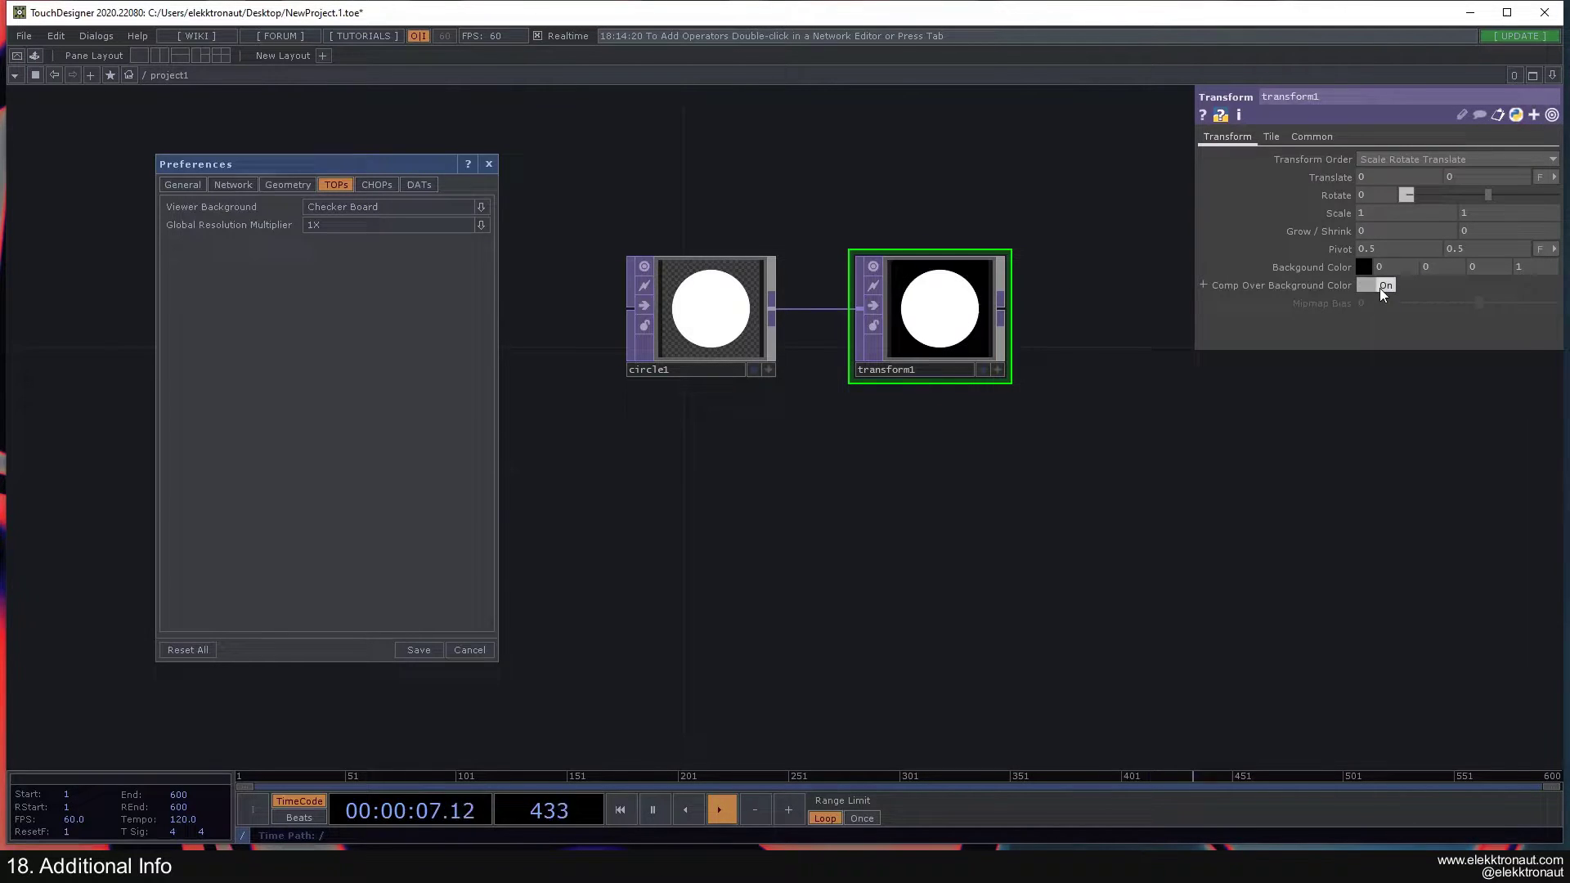
Delete the Transform TOP from the network.
scroll(887, 300, "up", 2)
scroll(853, 280, "down", 4)
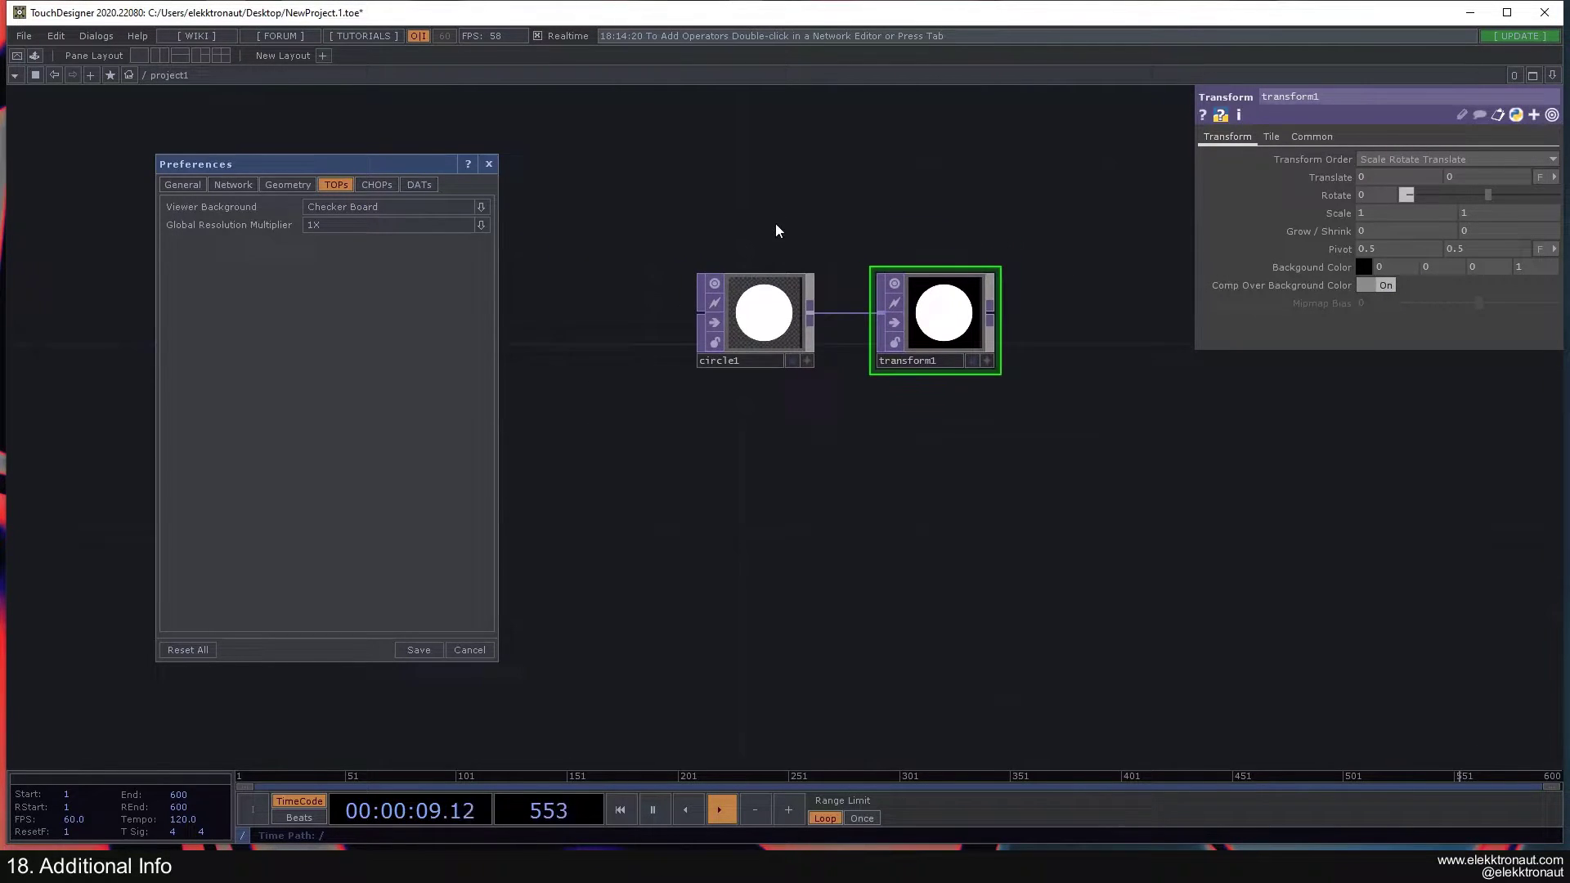
scroll(920, 318, "up", 2)
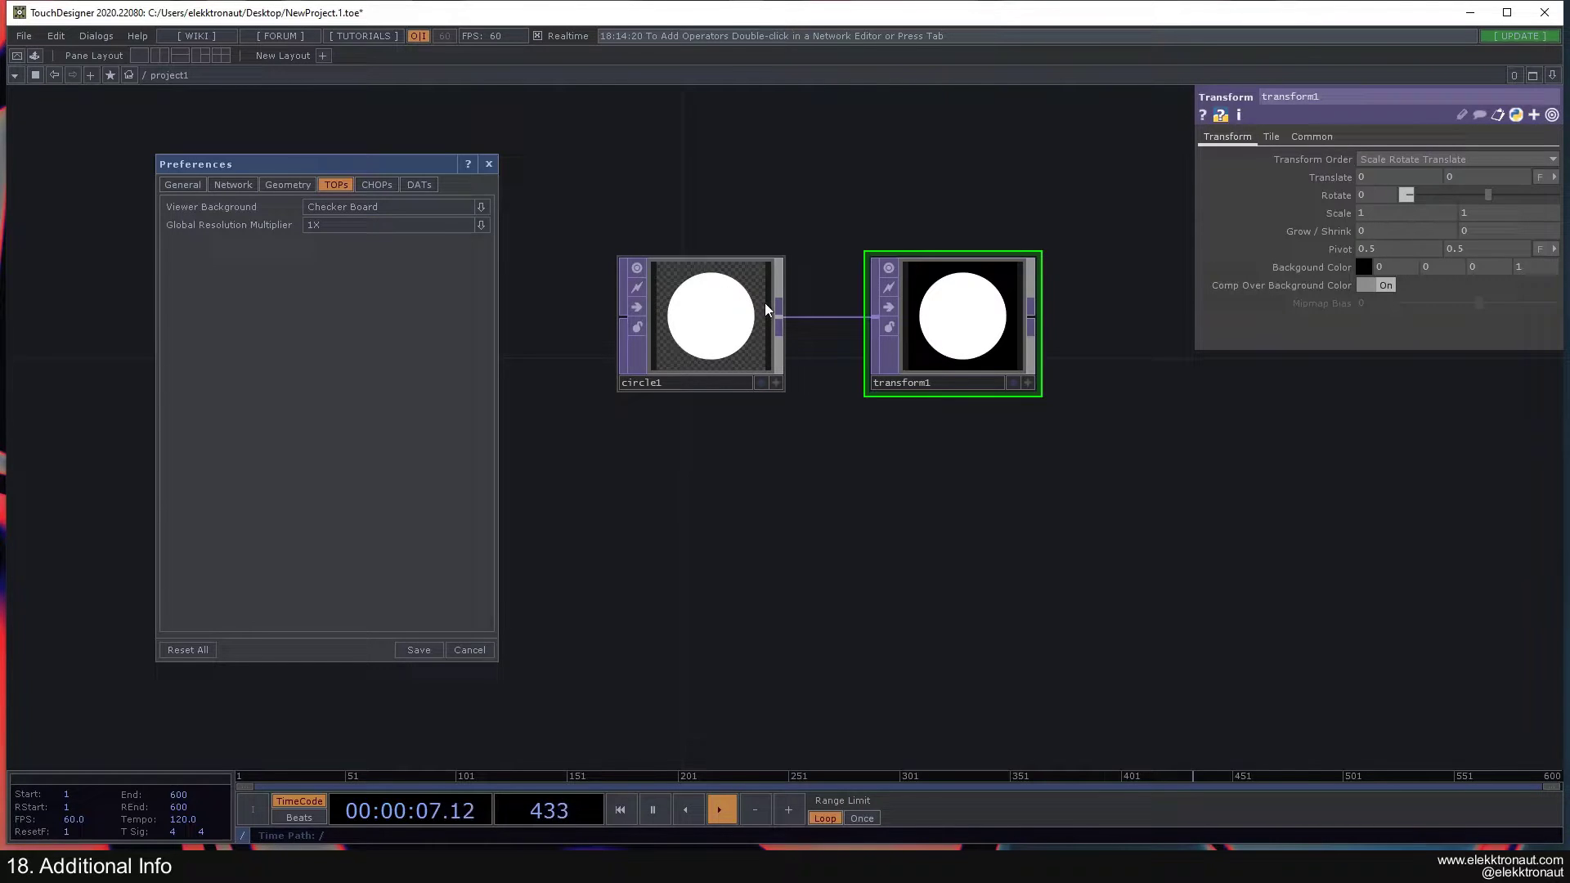
key("Delete")
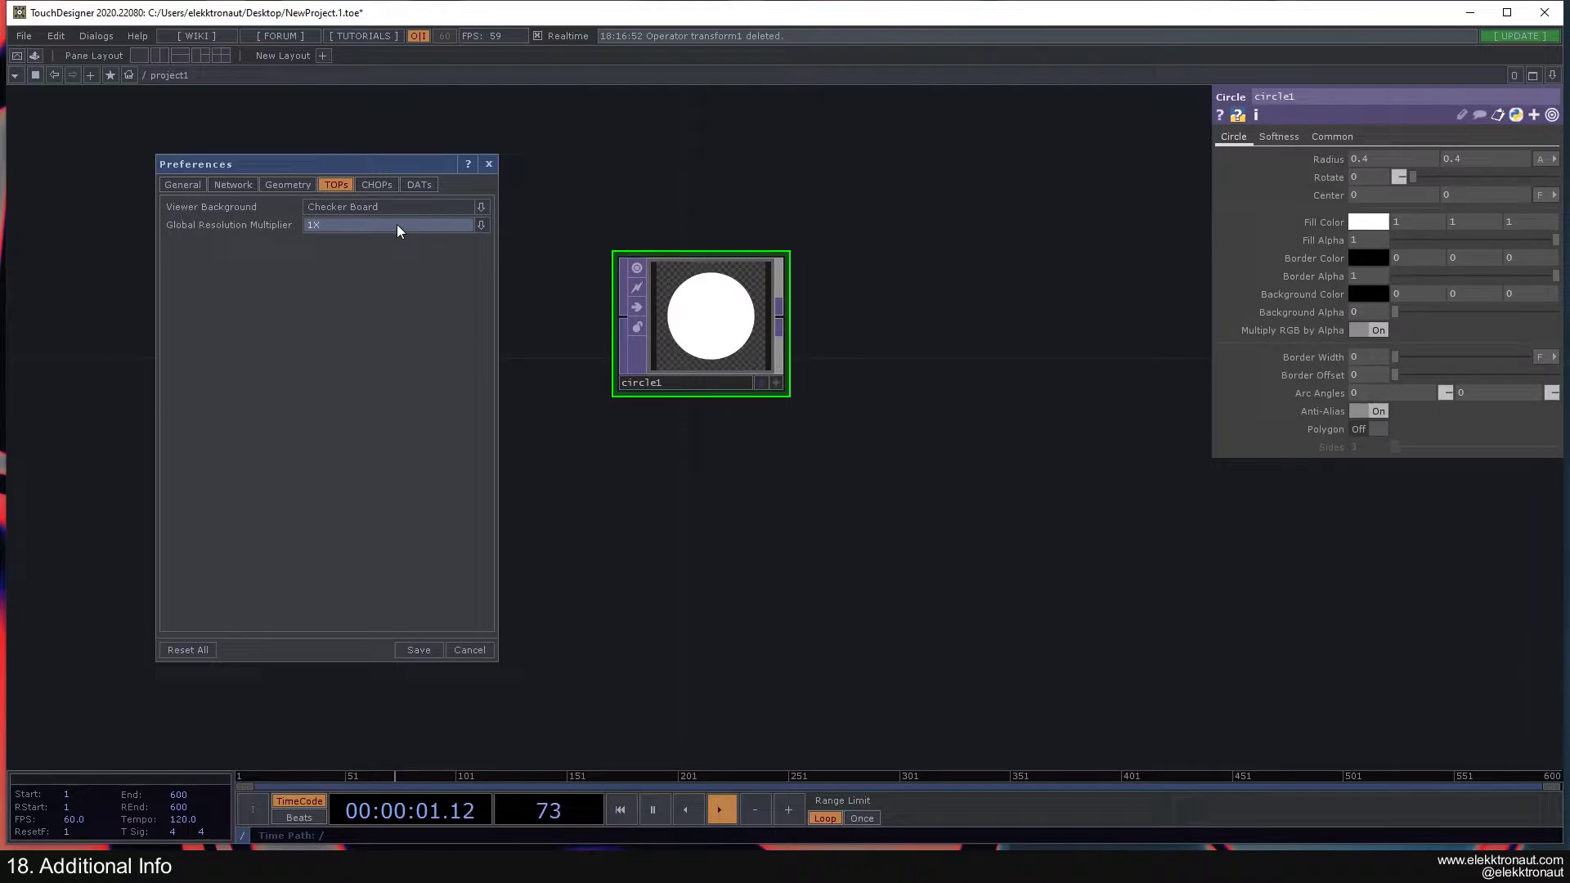
Show the CHOPs preferences and add a Noise CHOP to the network below the Circle TOP.
left_click(379, 185)
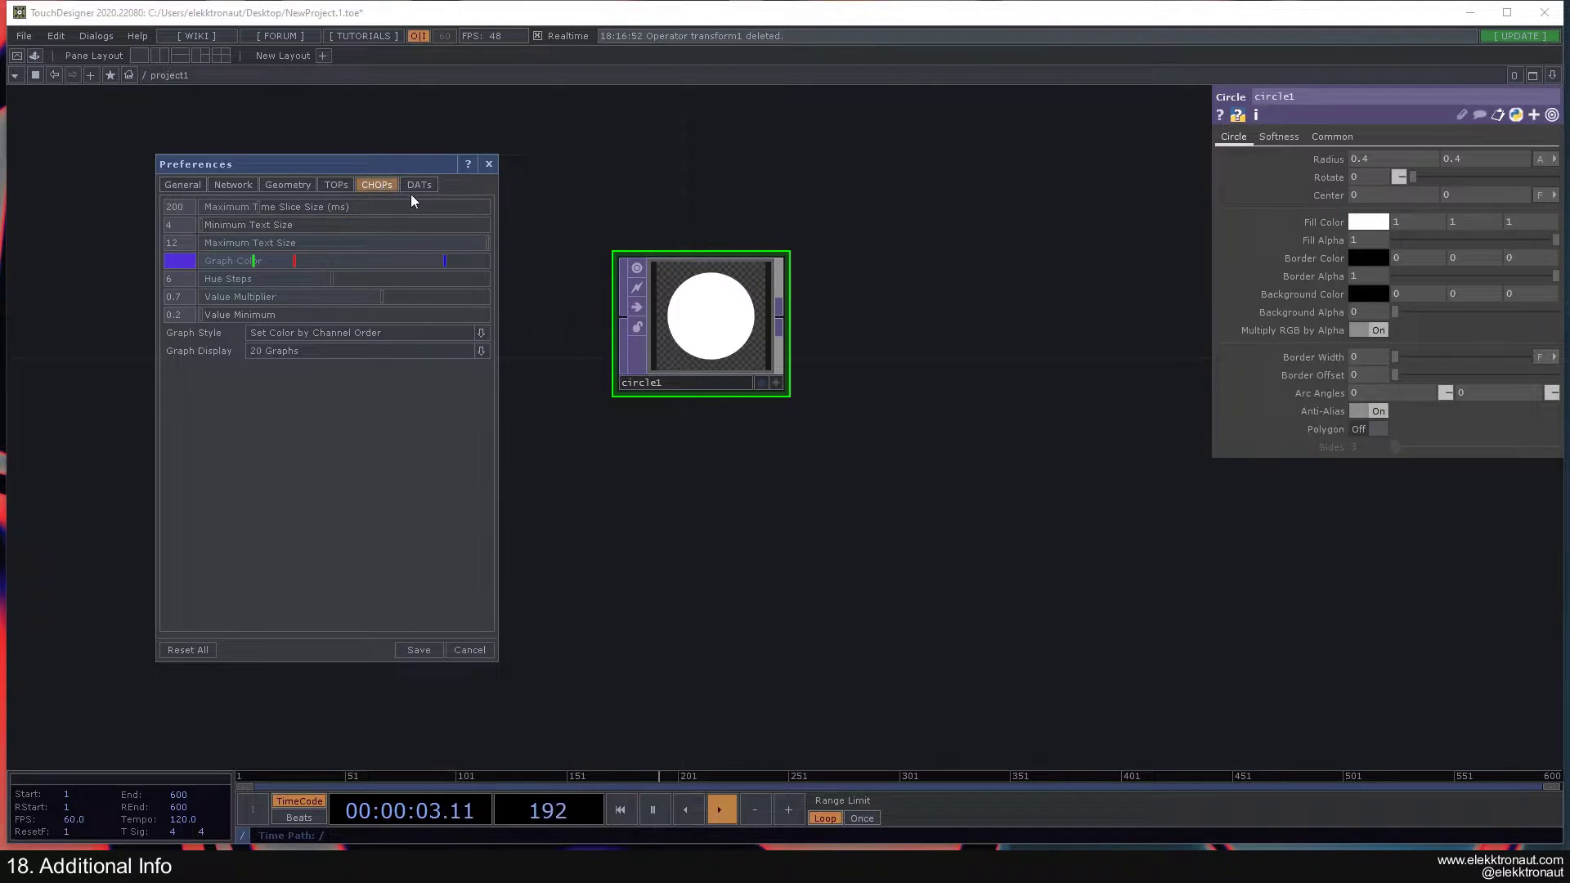
key("Tab")
type("n")
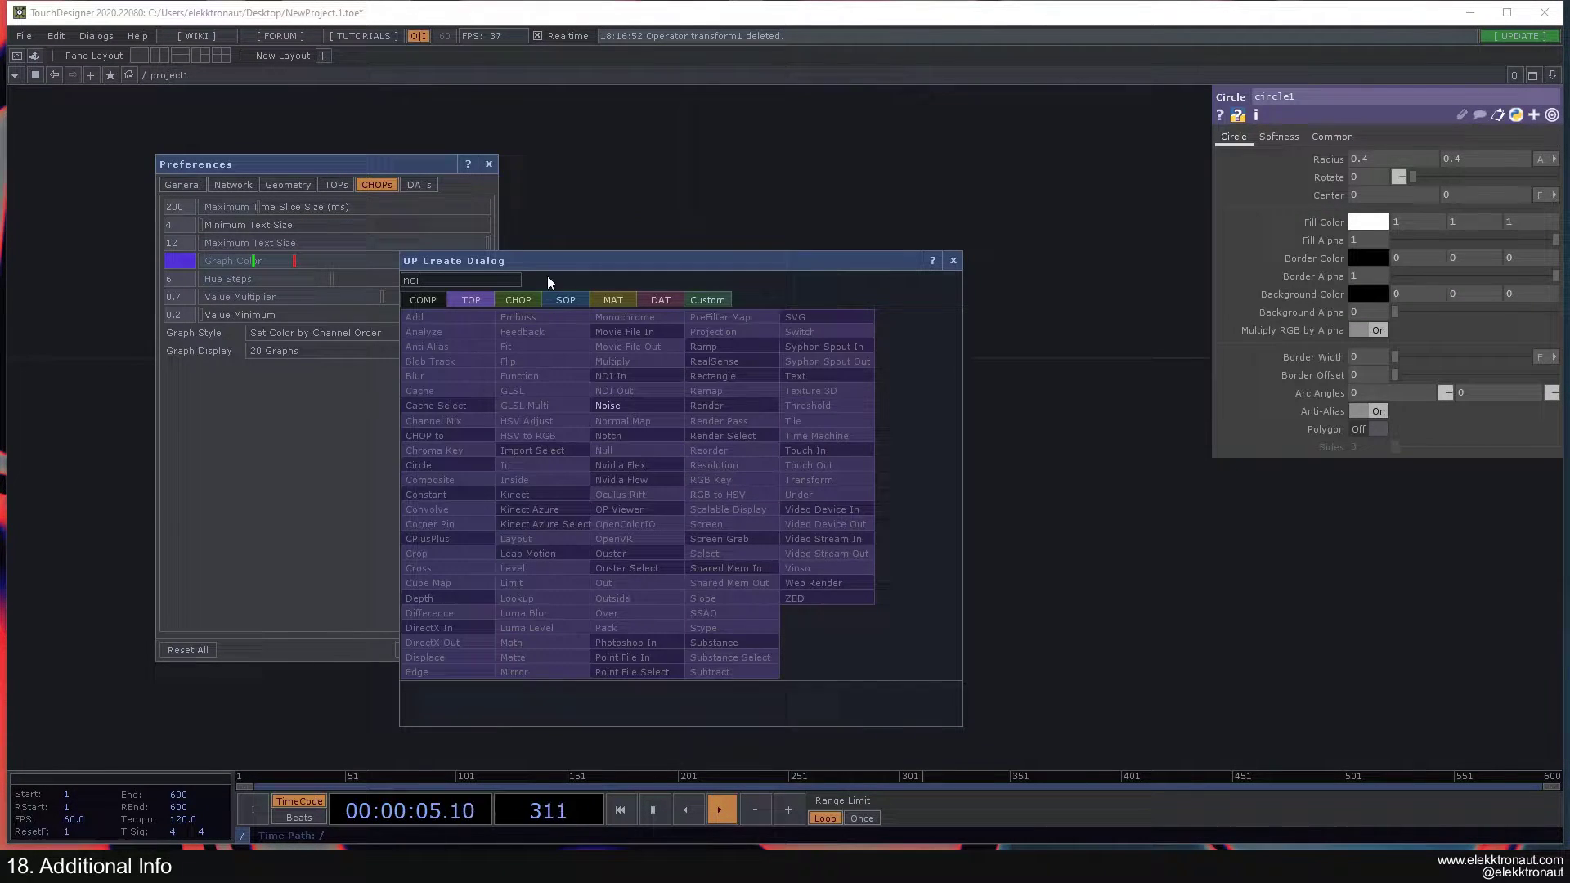
left_click(524, 299)
left_click(742, 488)
left_click(709, 550)
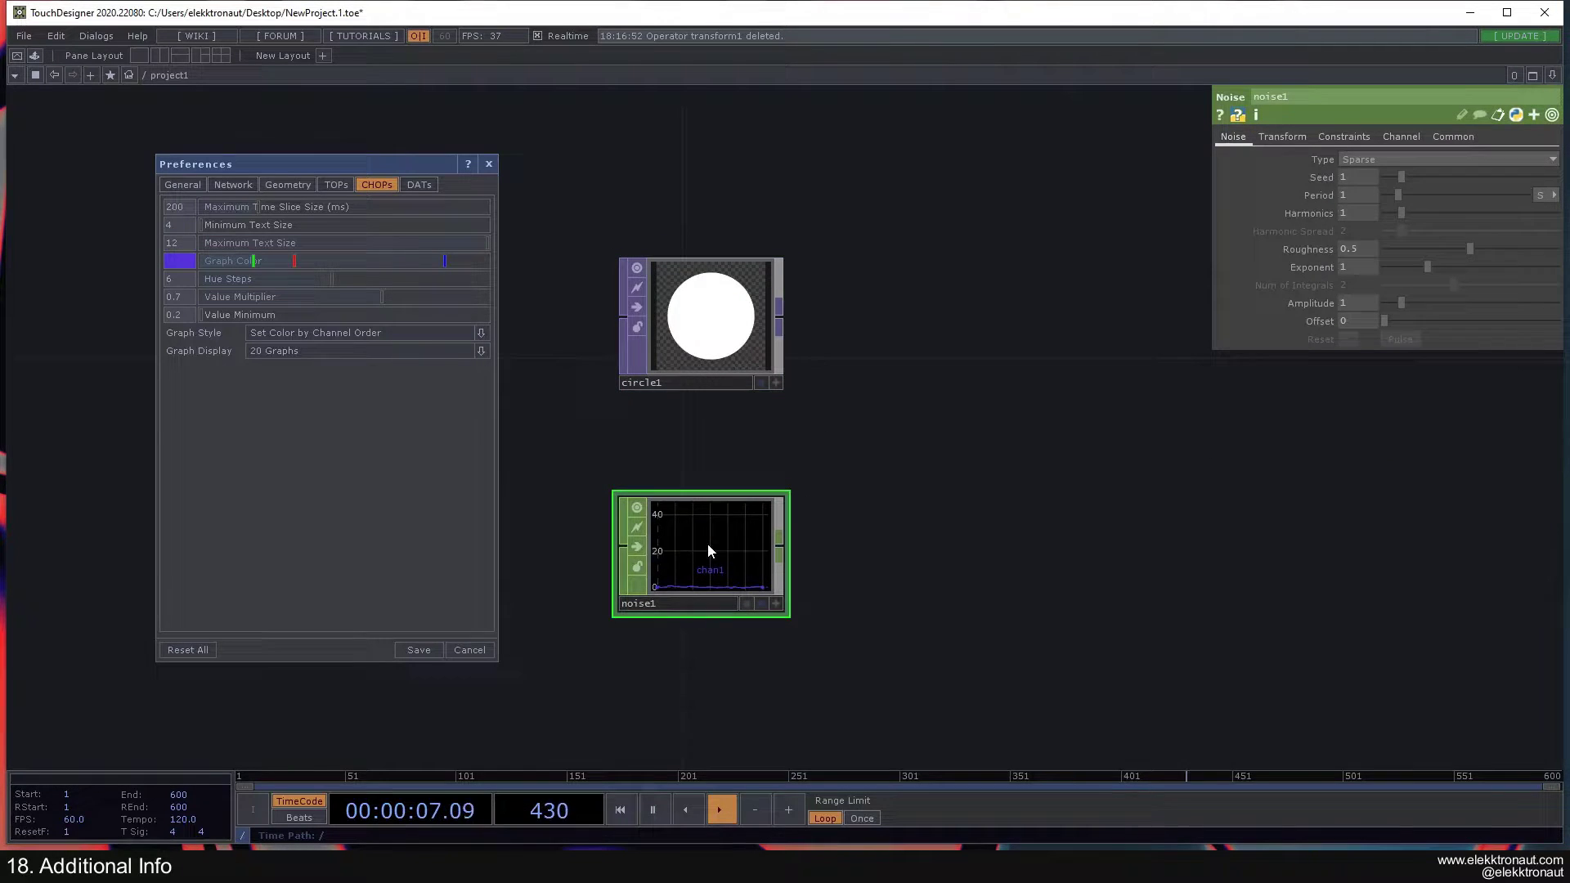
scroll(818, 499, "up", 3)
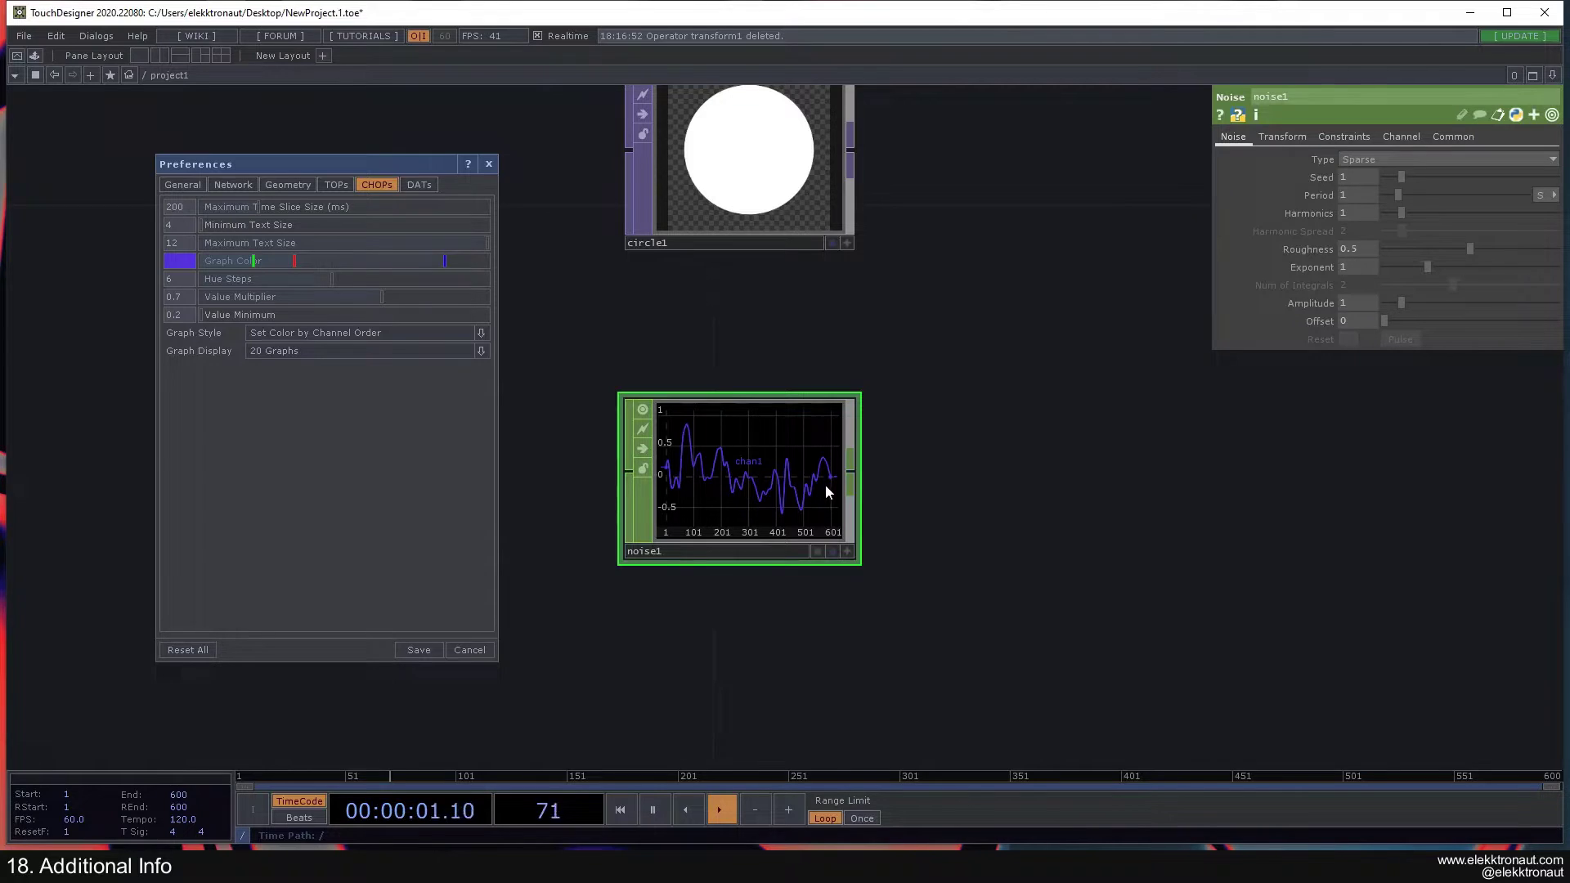
Open and close the CHOP Graph Color picker, and view the DATs preferences with the external text editor setting.
left_click(183, 259)
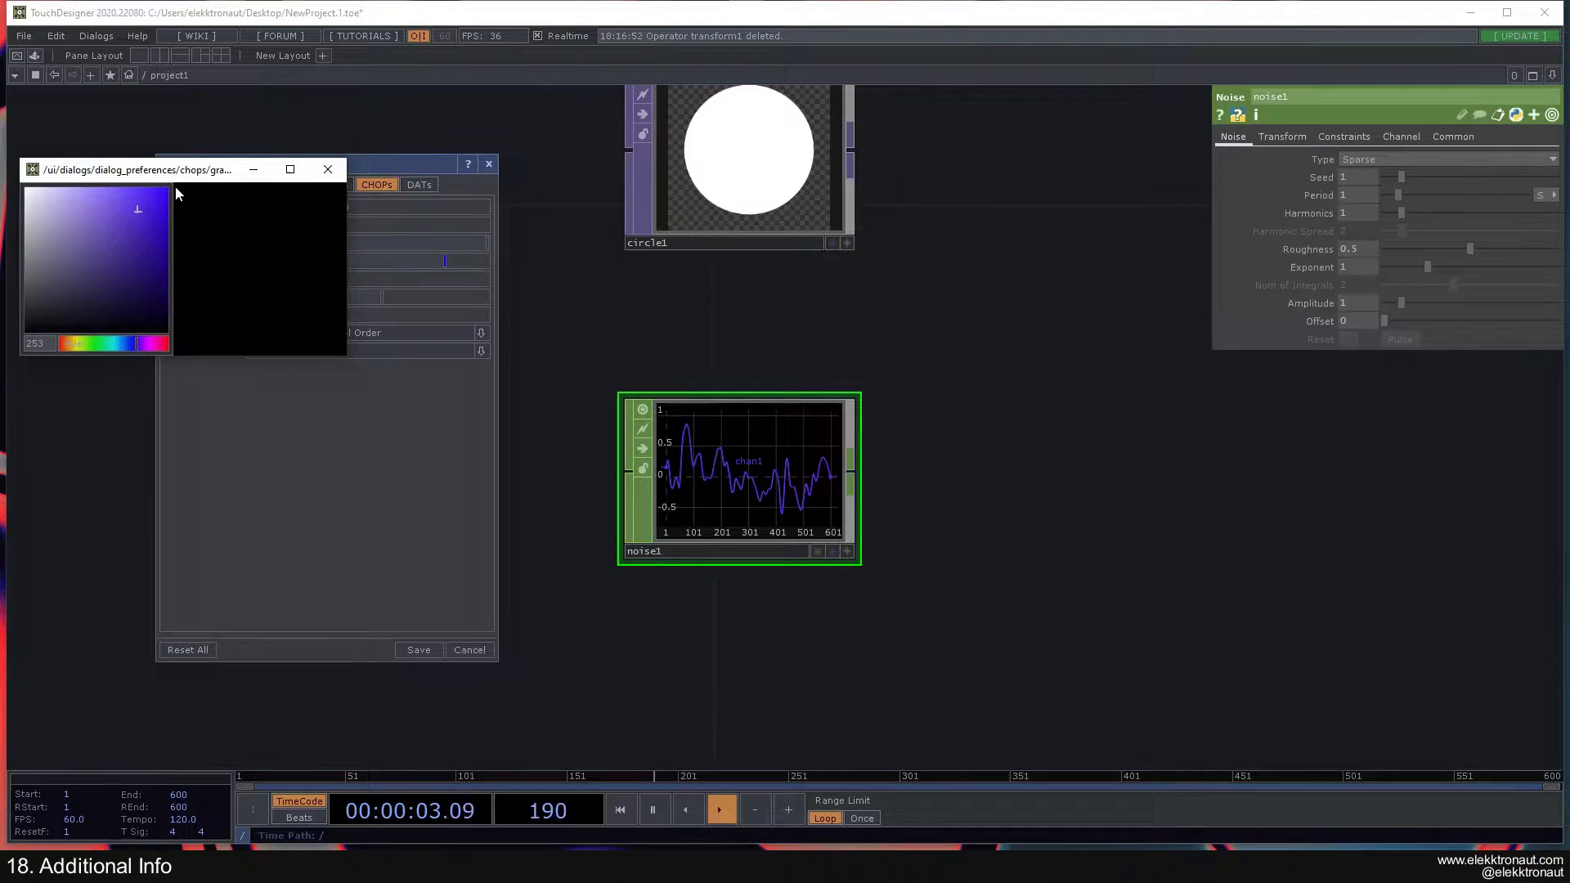
left_click(448, 169)
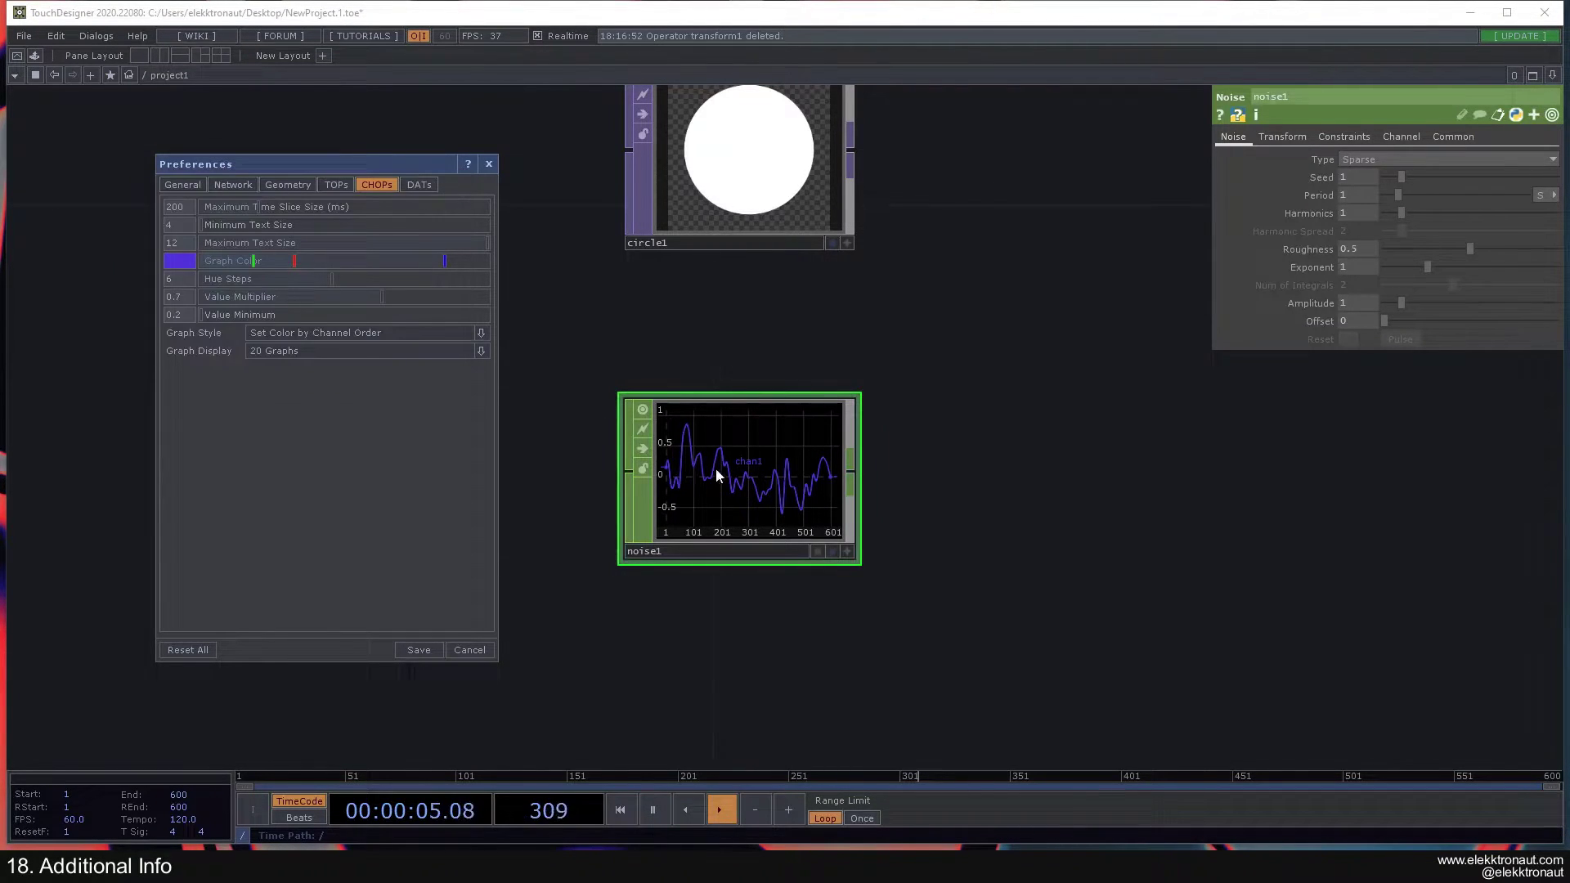
left_click_drag(877, 569, 866, 506)
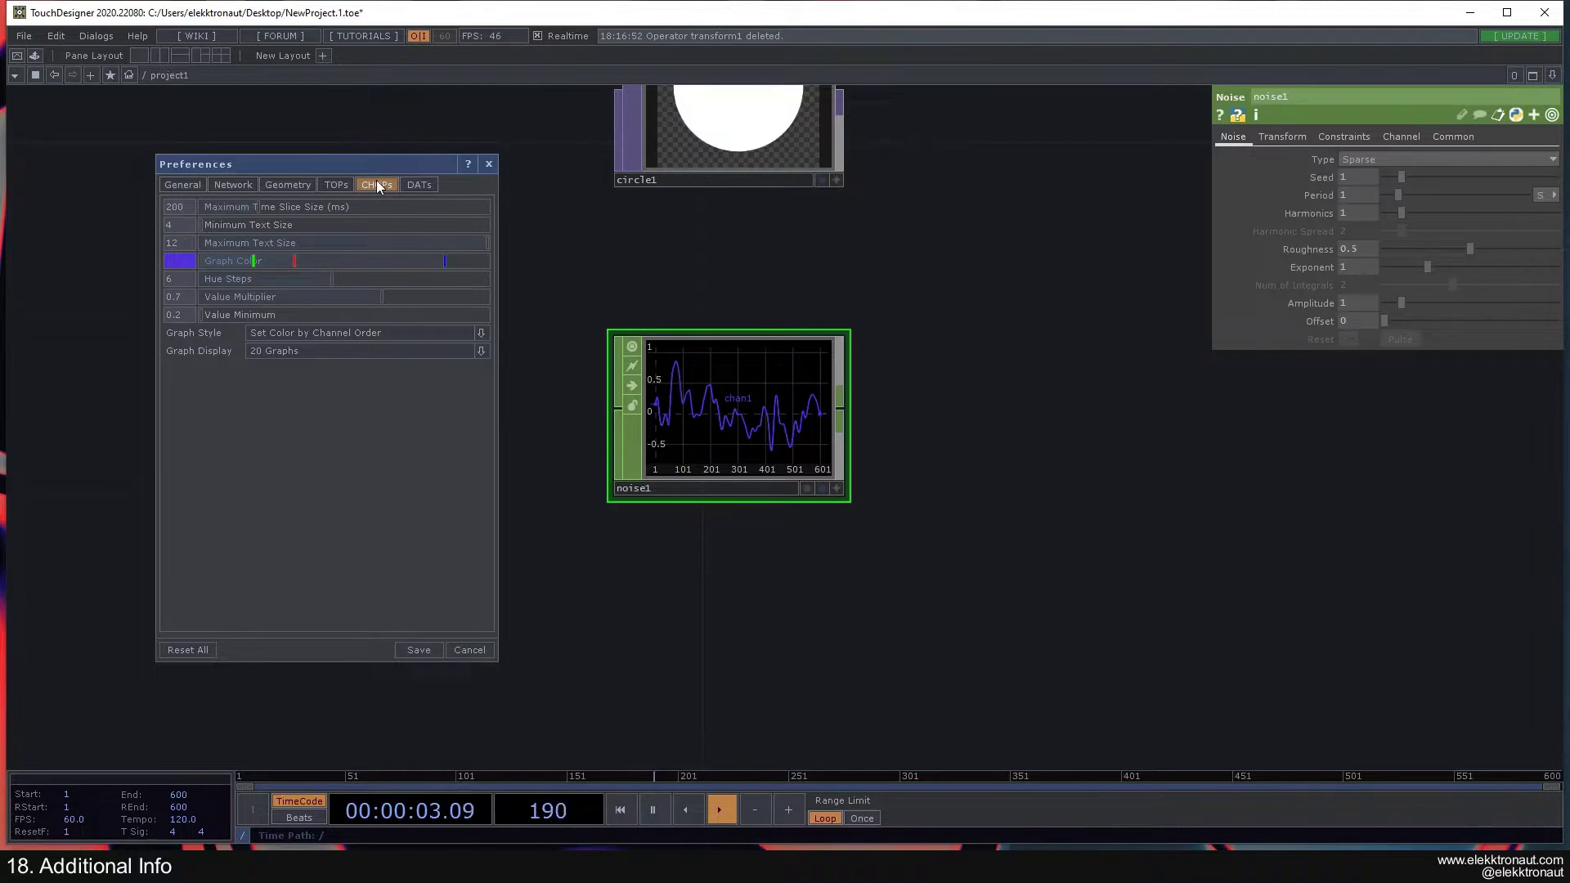
left_click(418, 185)
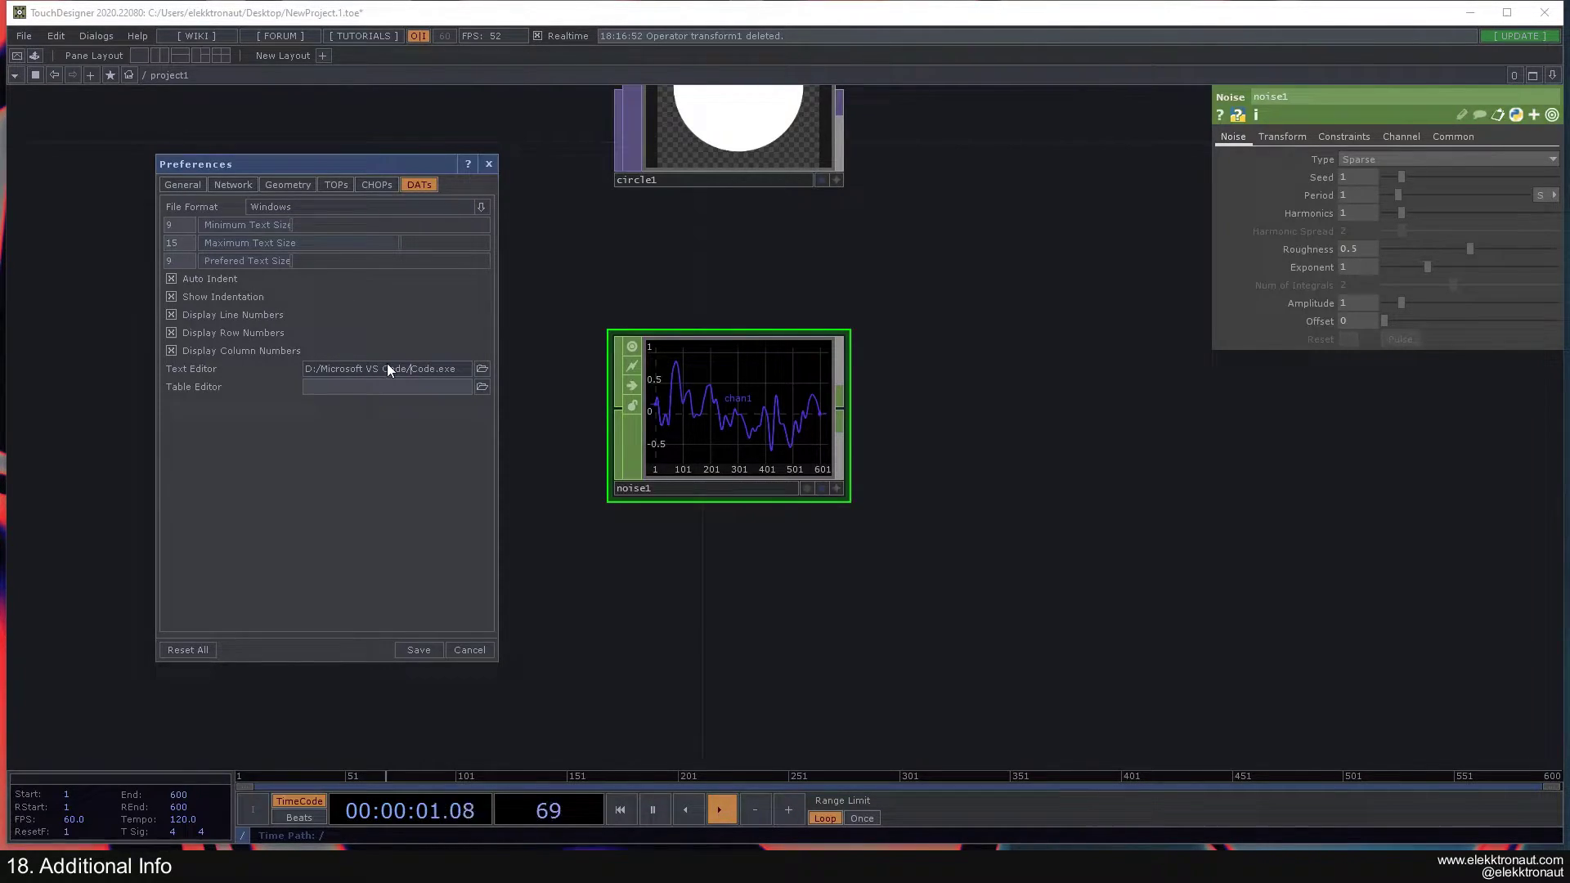
Close the preferences and delete both the Circle TOP and the Noise CHOP from the network.
left_click(390, 384)
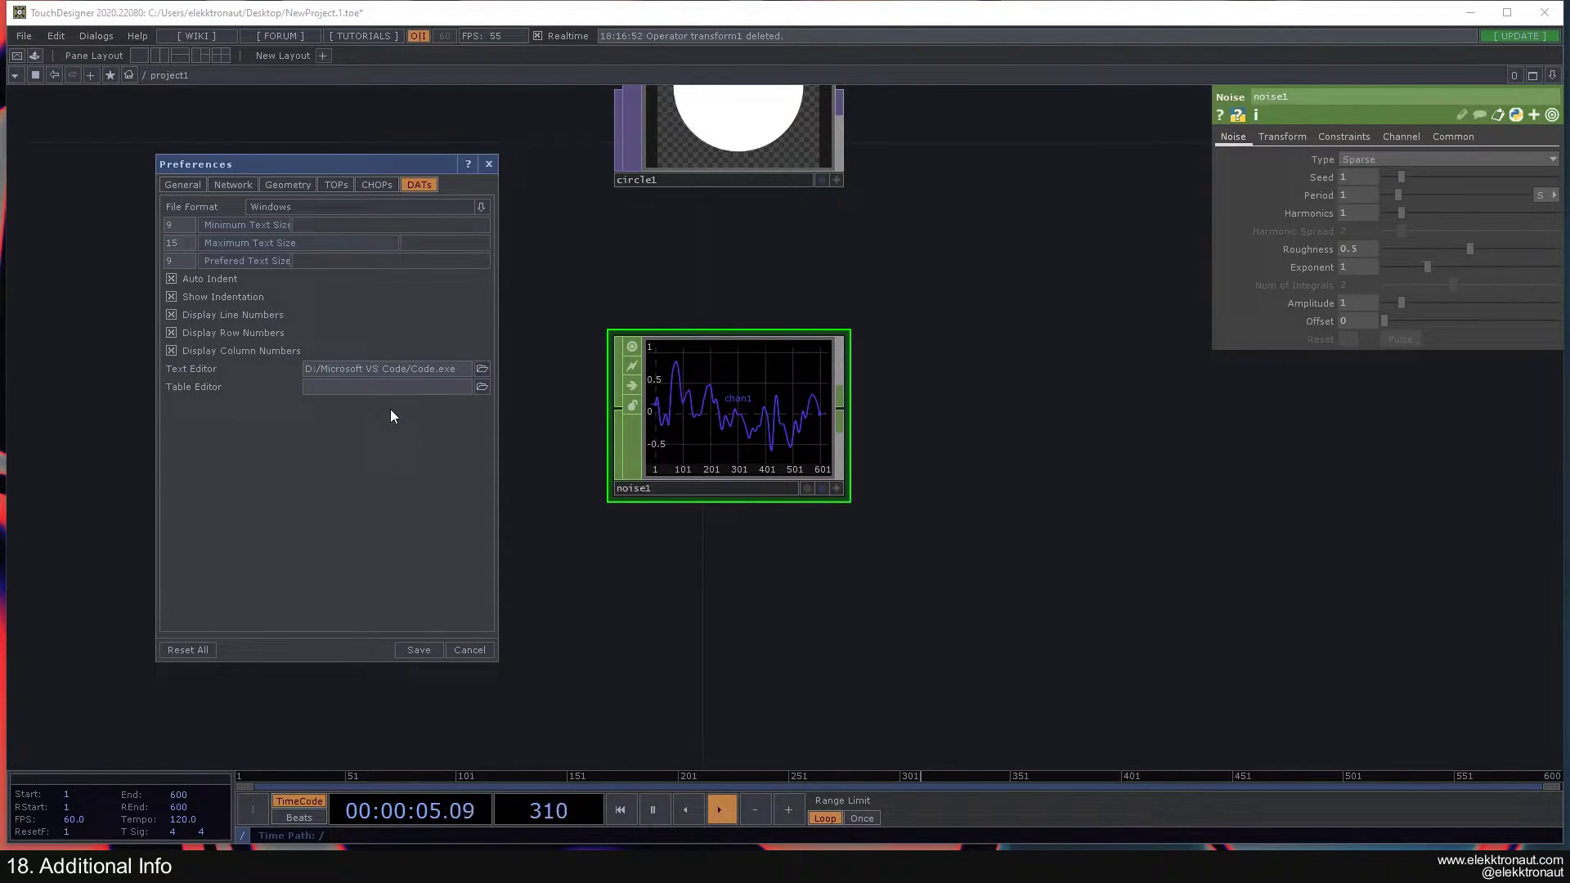
left_click(488, 165)
scroll(491, 225, "down", 3)
left_click_drag(483, 247, 458, 333)
right_click_drag(439, 183, 789, 494)
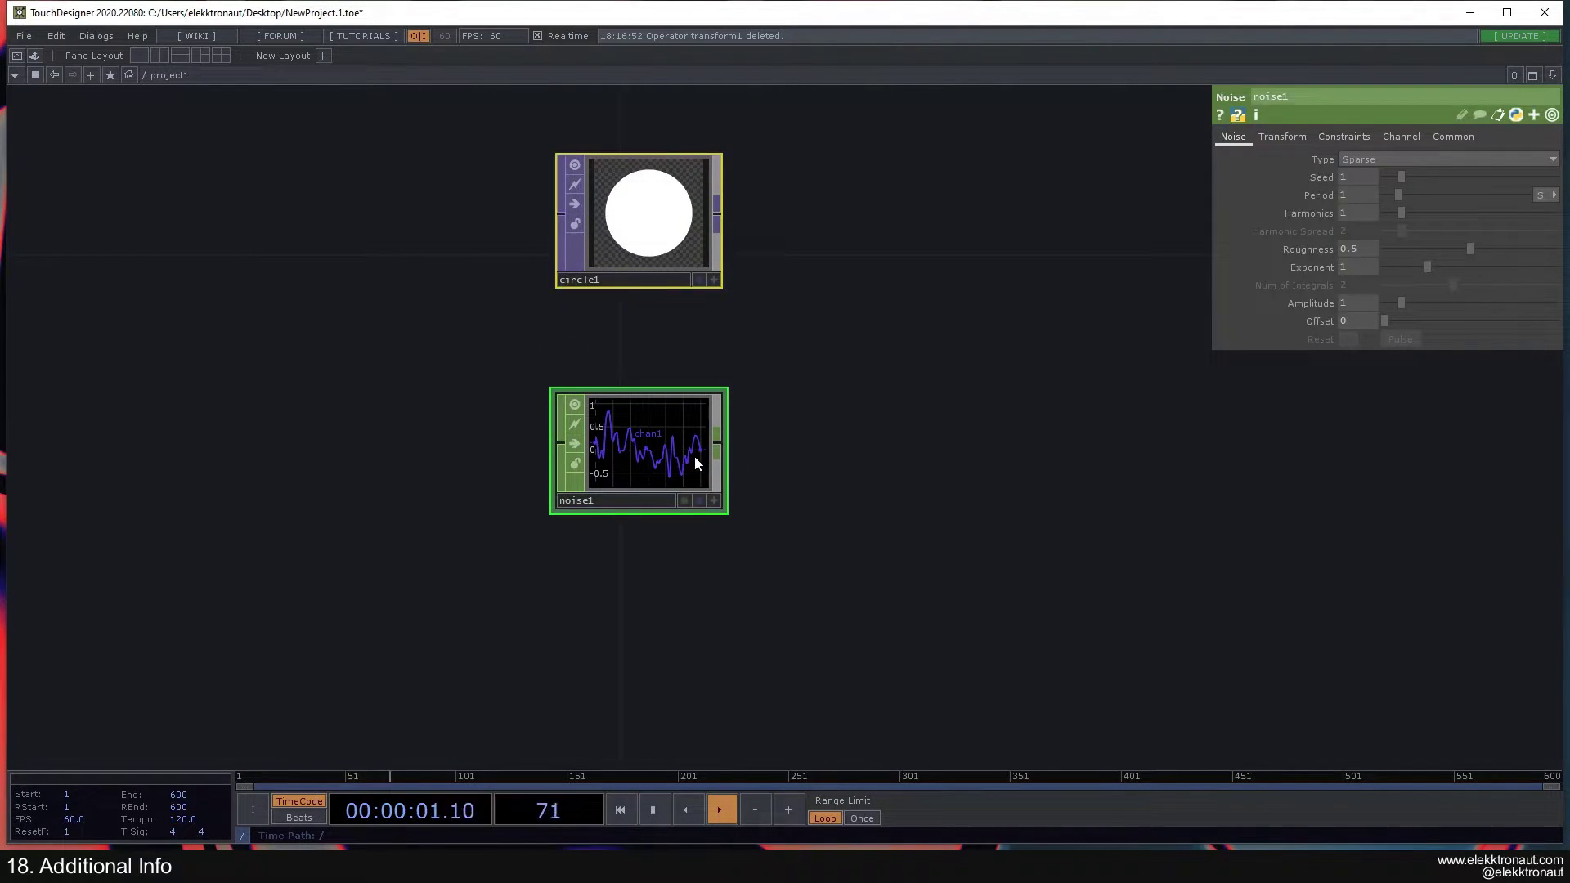
key("Delete")
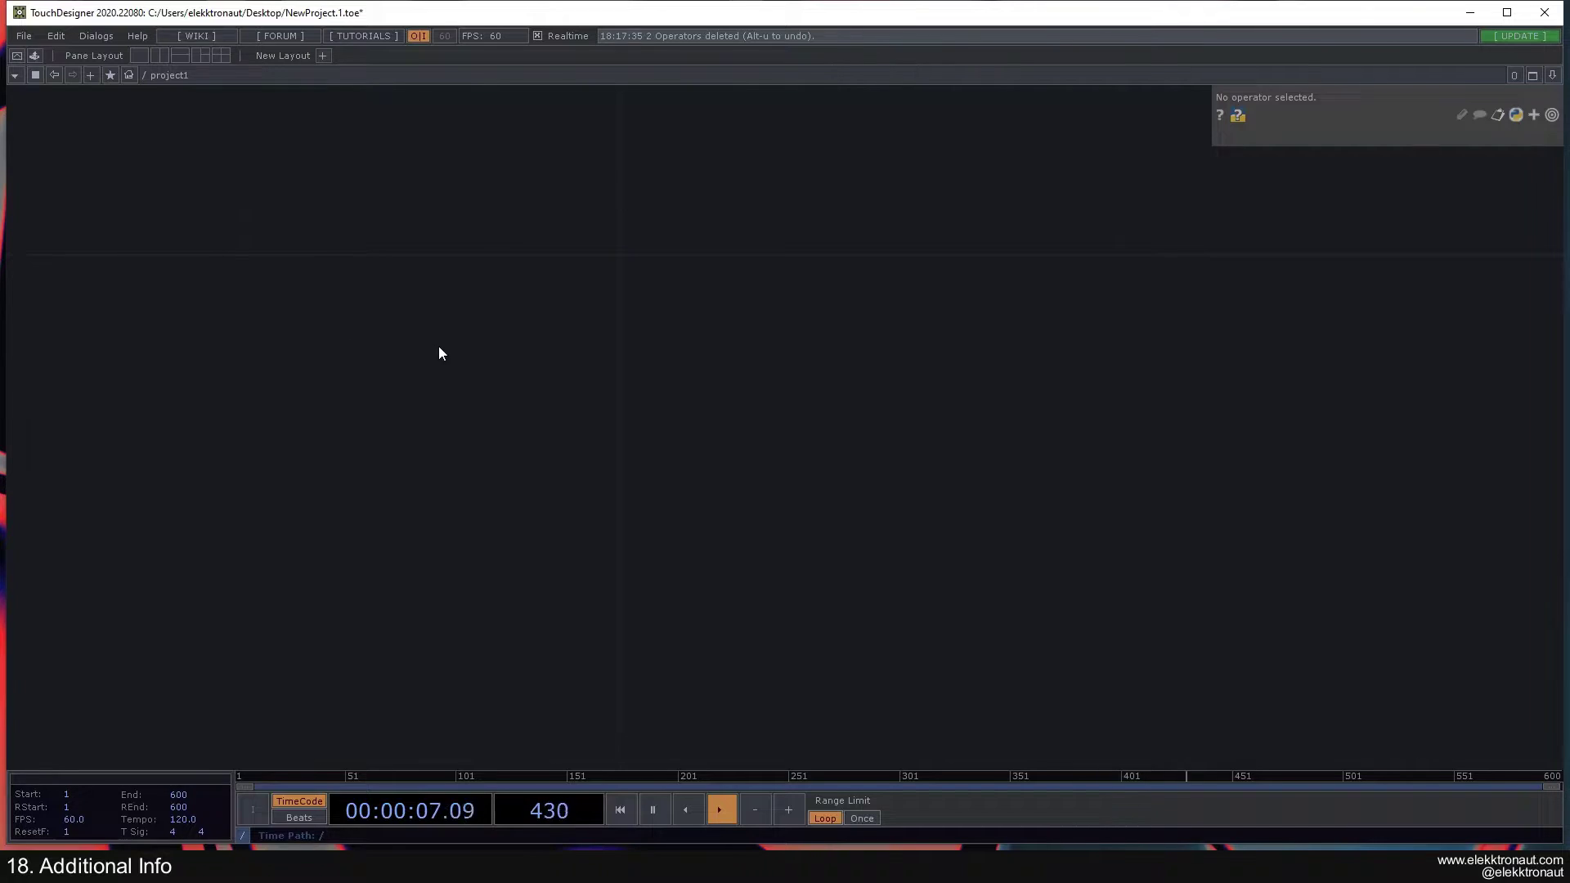
Add a Render TOP to the empty network.
key("Tab")
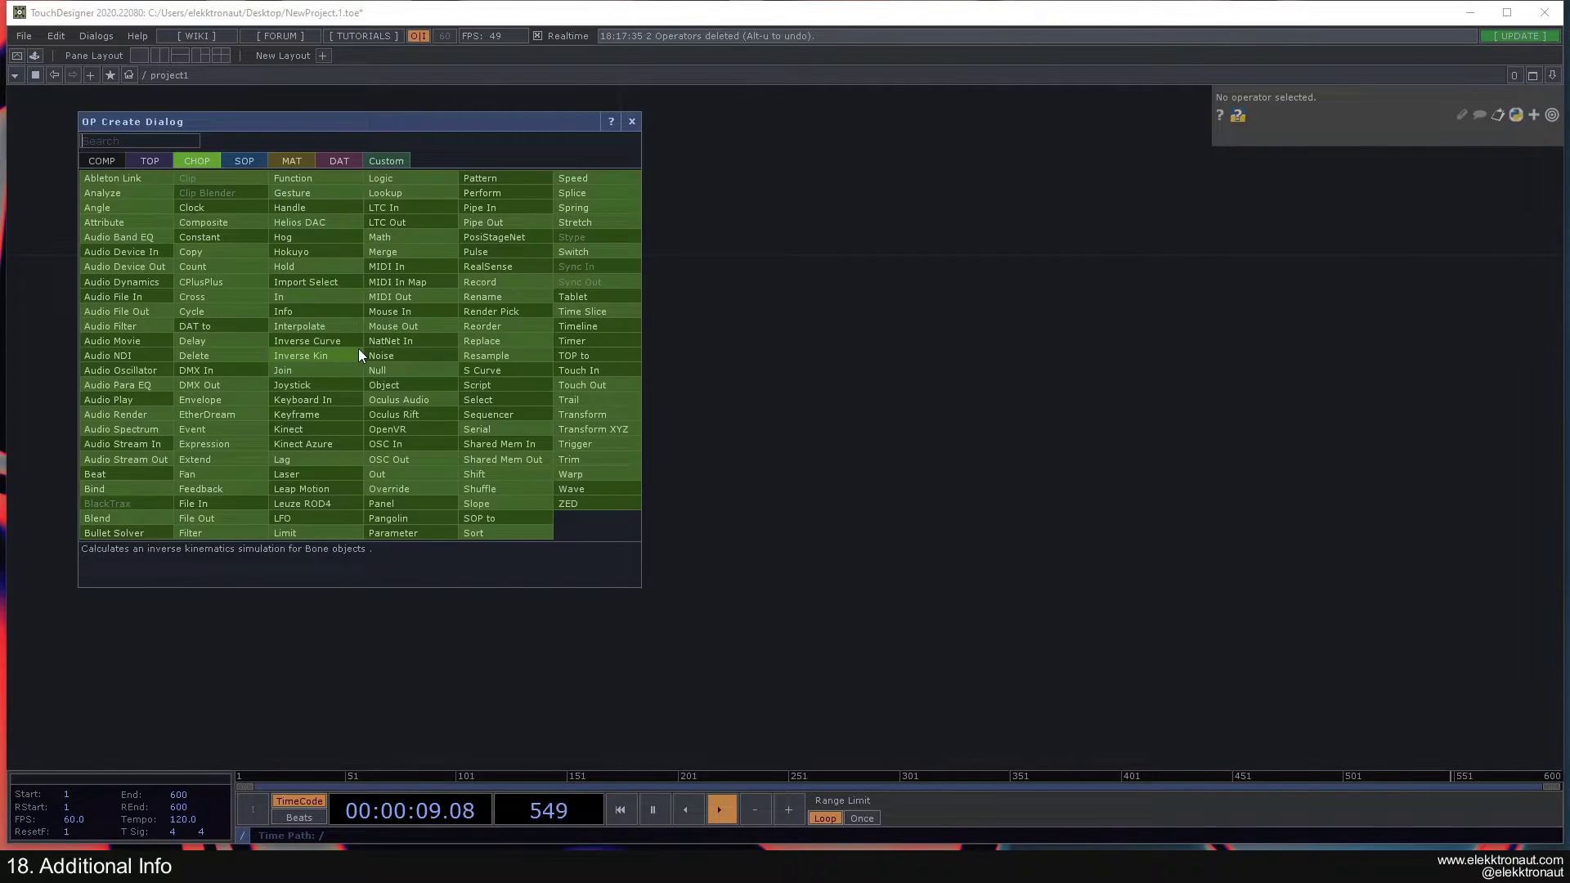
type("re")
left_click(155, 161)
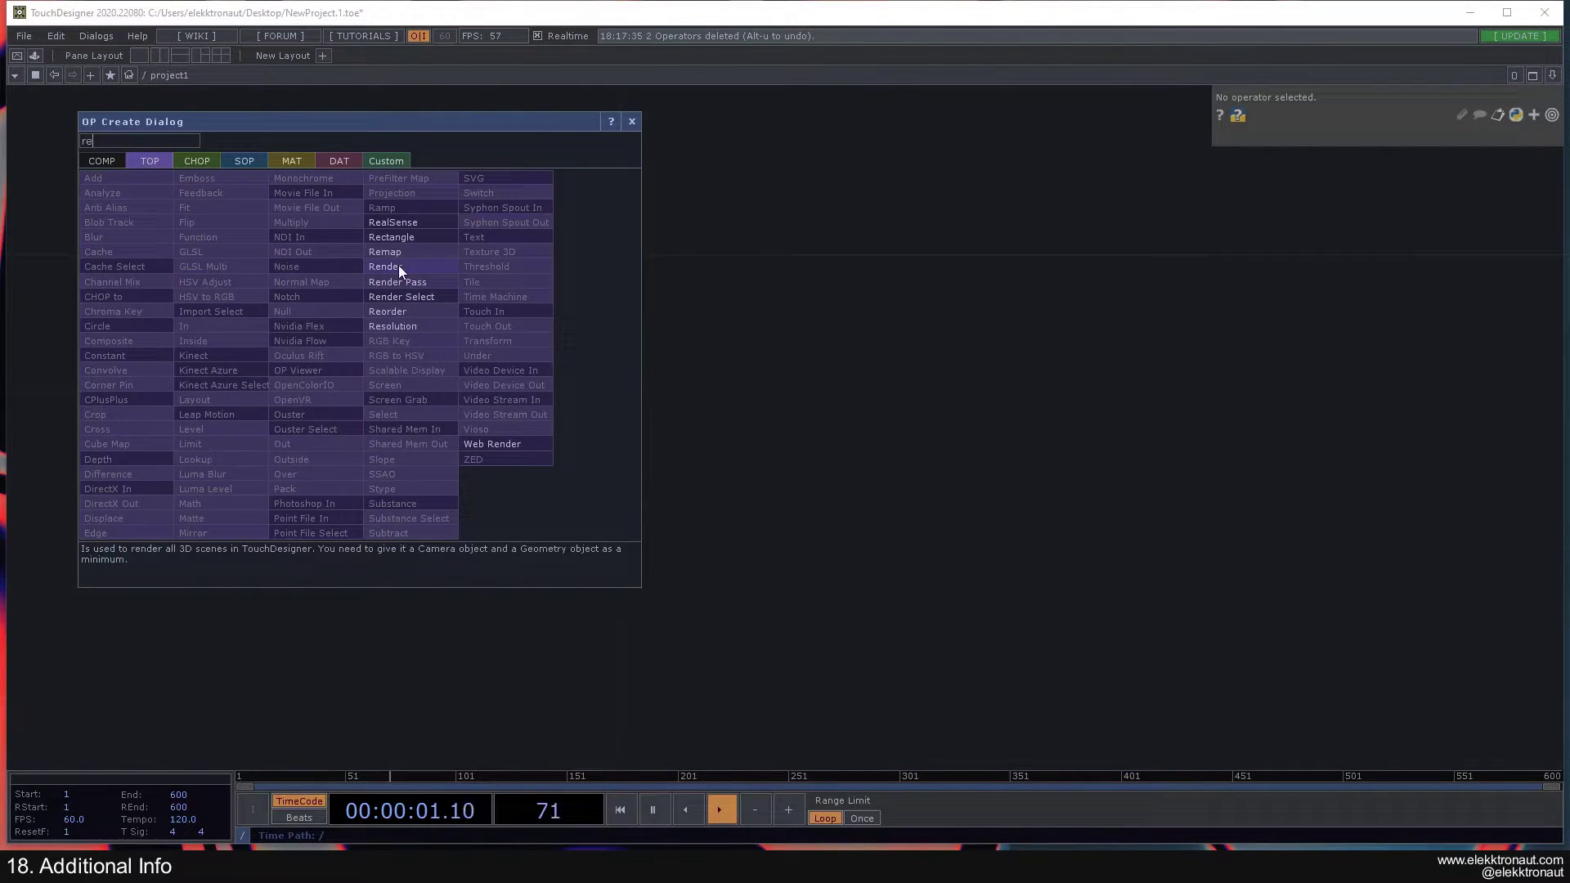
left_click(399, 267)
left_click(311, 384)
Add a Threshold TOP beside the Render TOP, leaving it unconnected, and move it closer to the Render TOP.
key("Tab")
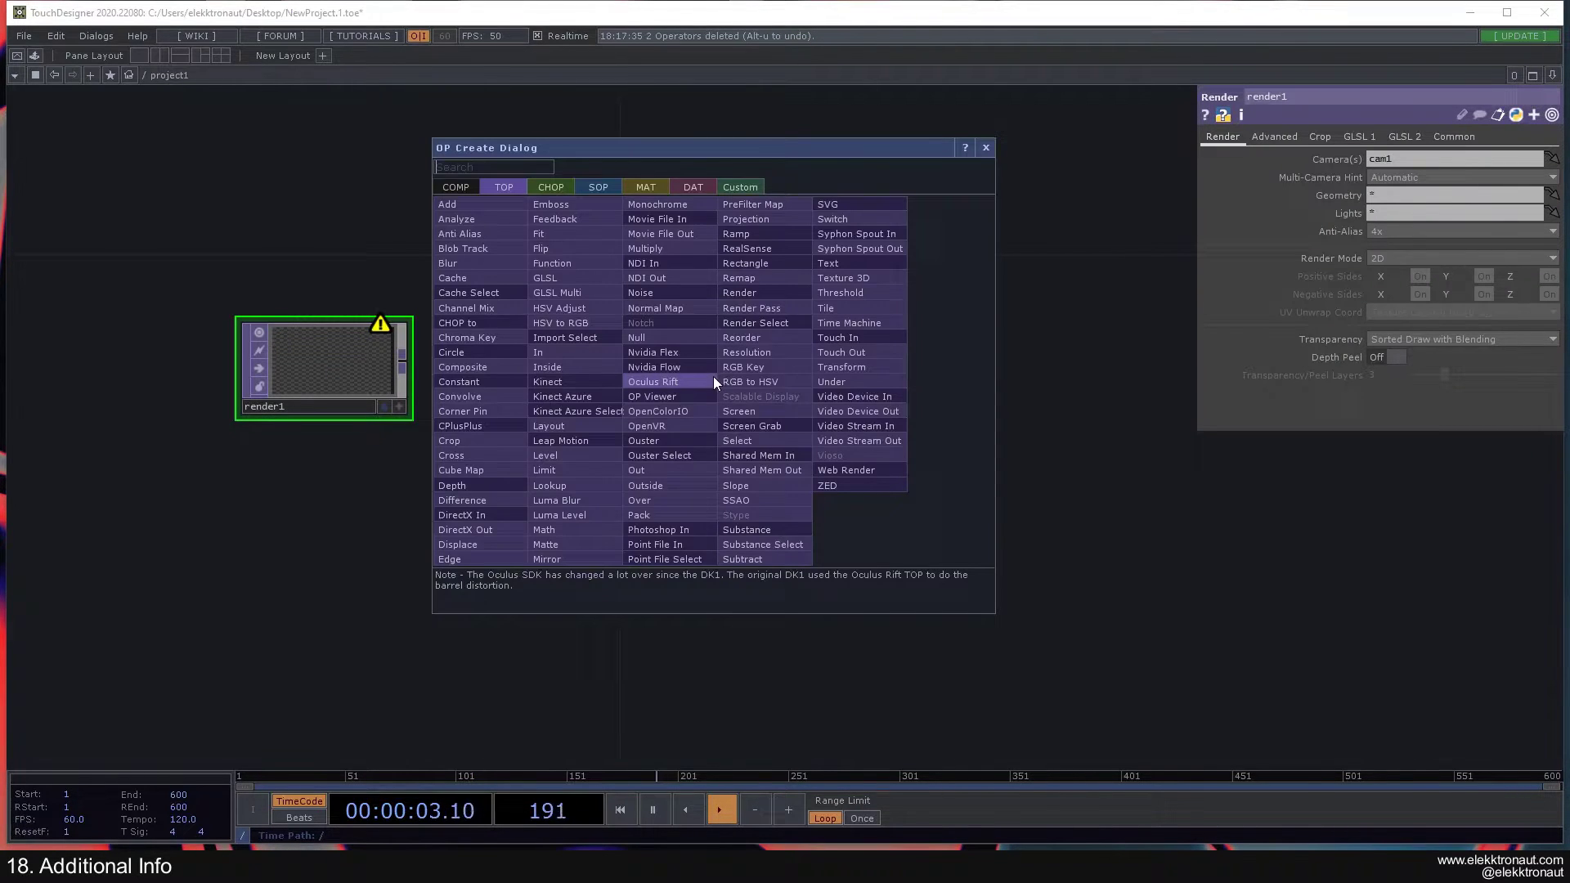
type("t")
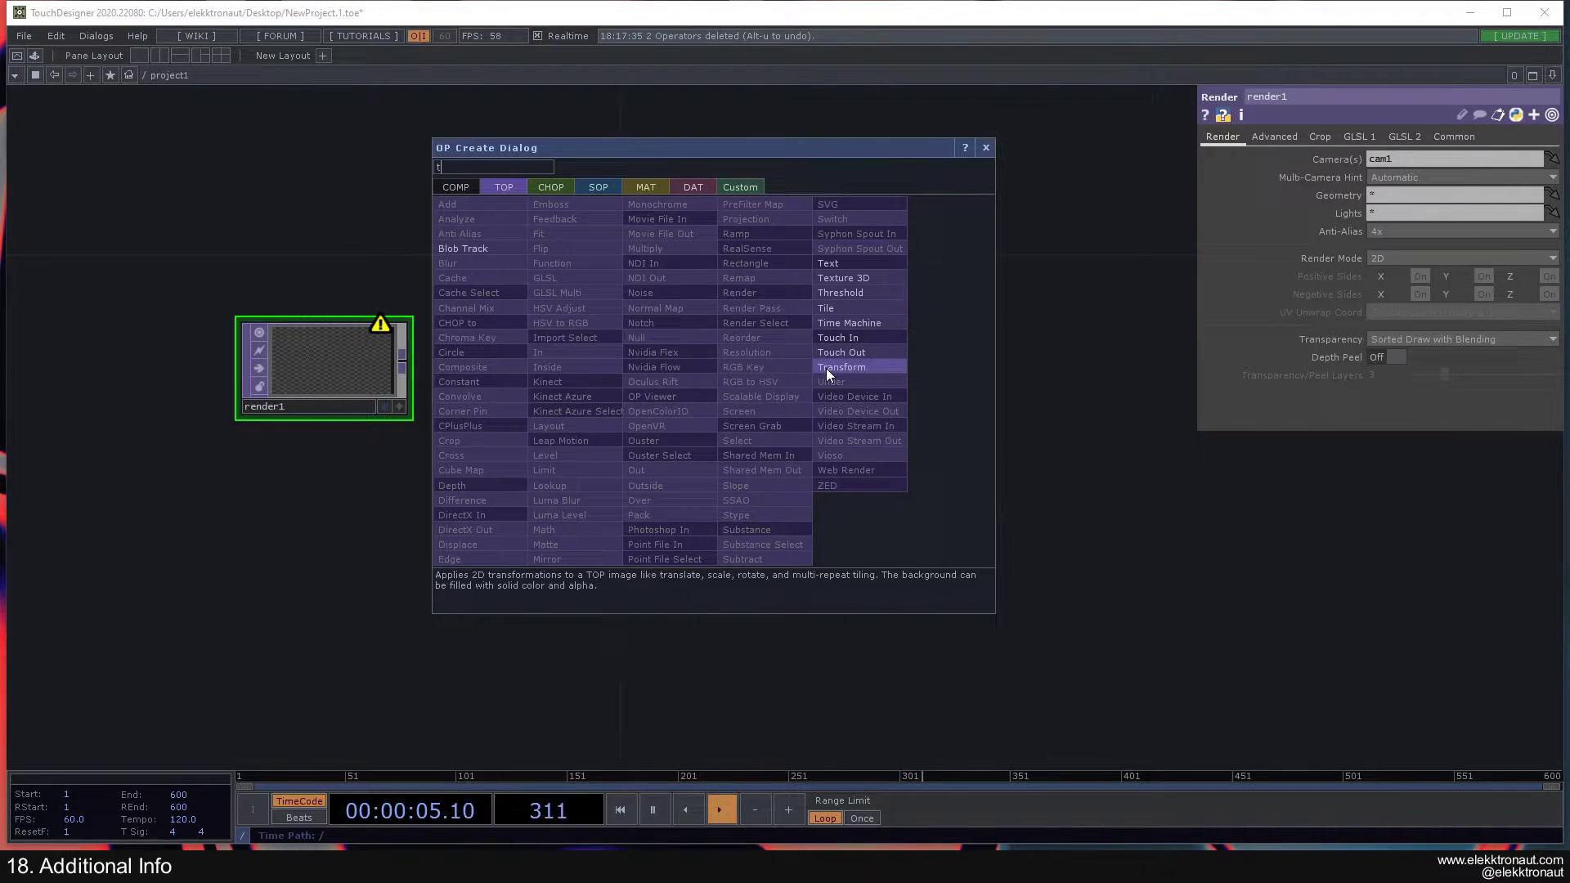
left_click(862, 290)
left_click(802, 381)
left_click_drag(542, 378, 612, 362)
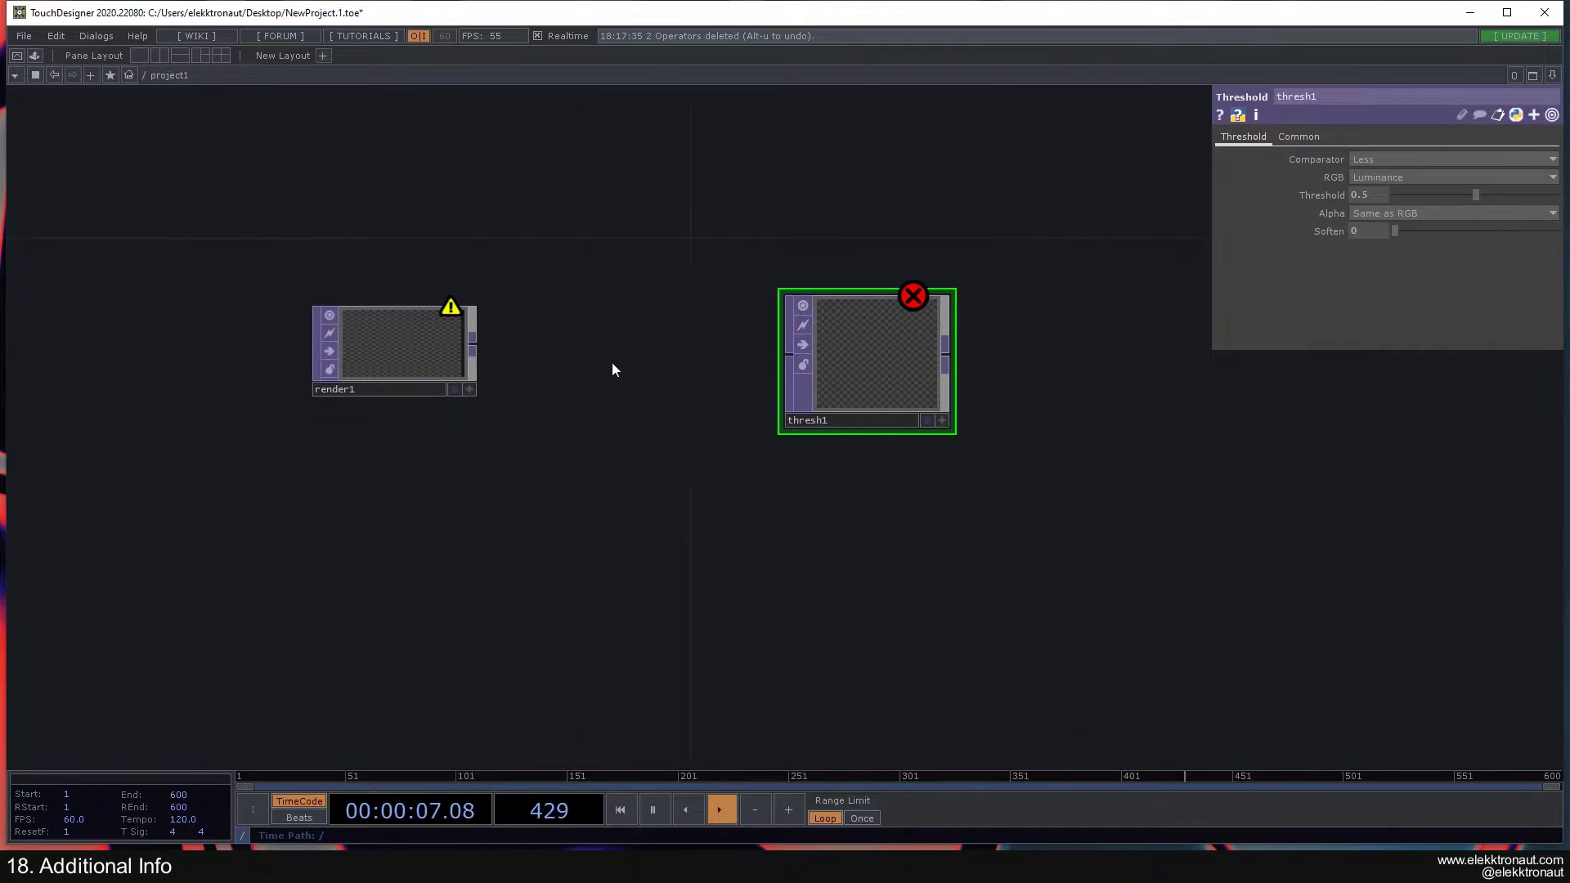
left_click_drag(862, 364, 706, 364)
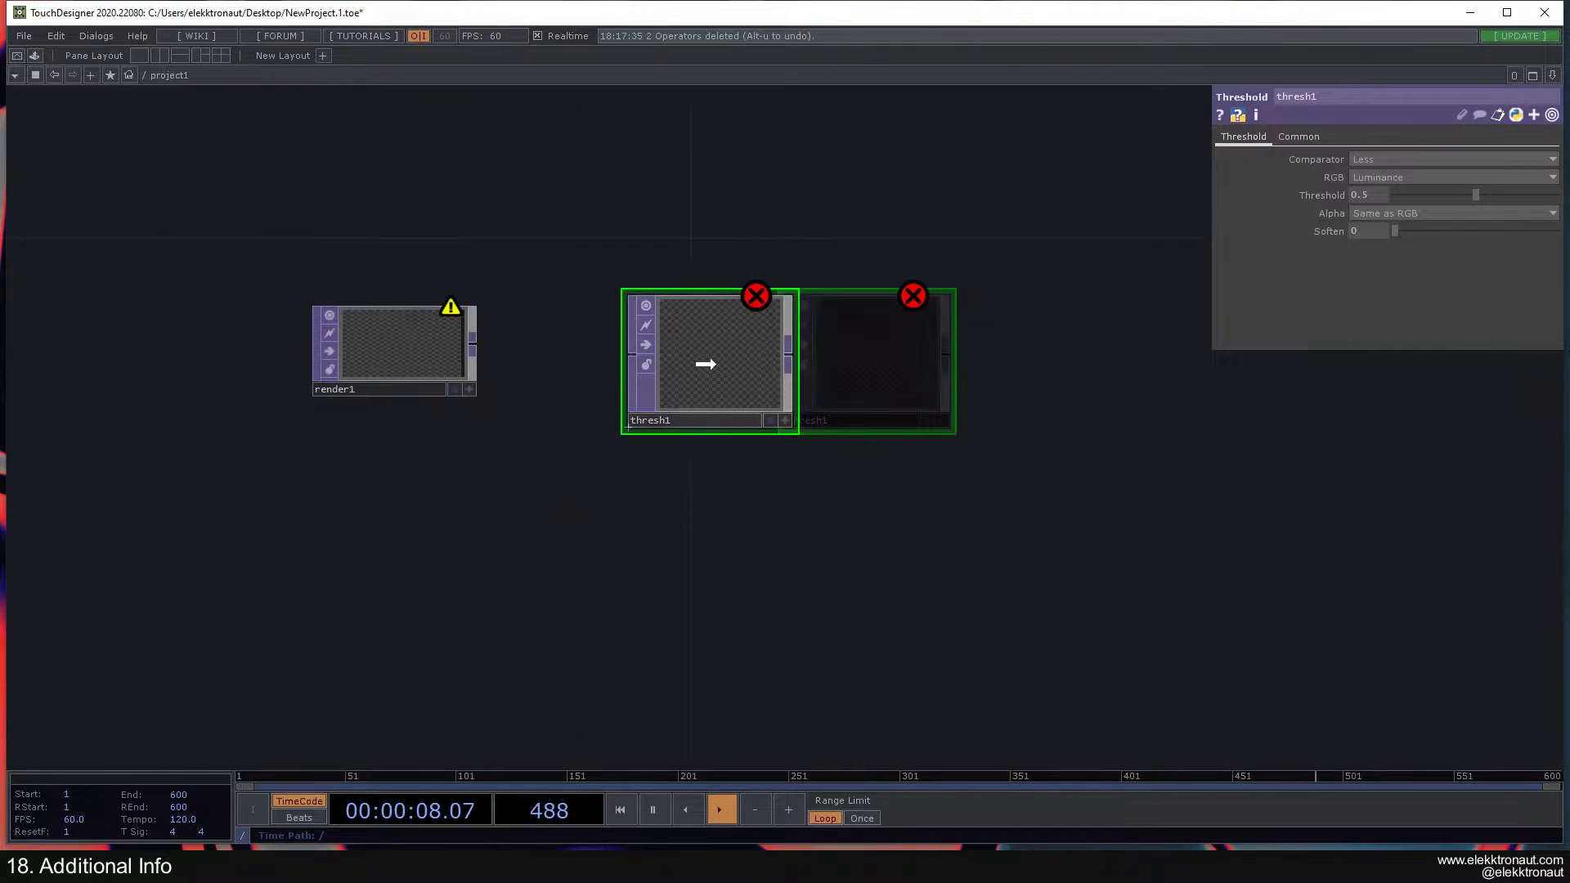
Examine the operator info of the Threshold TOP and the Render TOP for their error and warning.
scroll(548, 377, "up", 2)
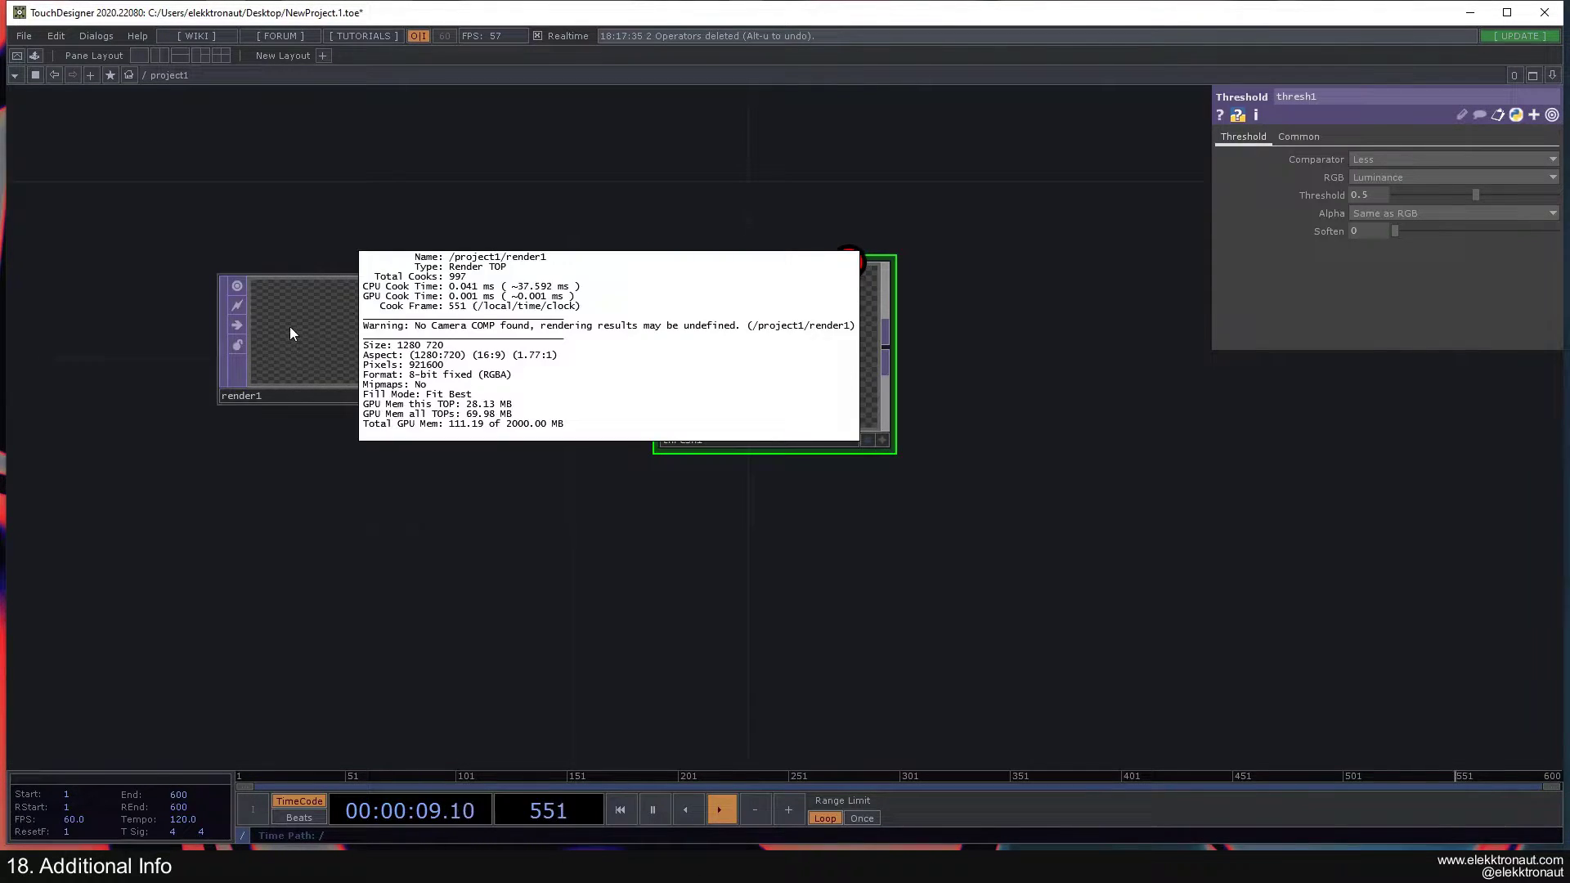
middle_click_drag(737, 317, 529, 312)
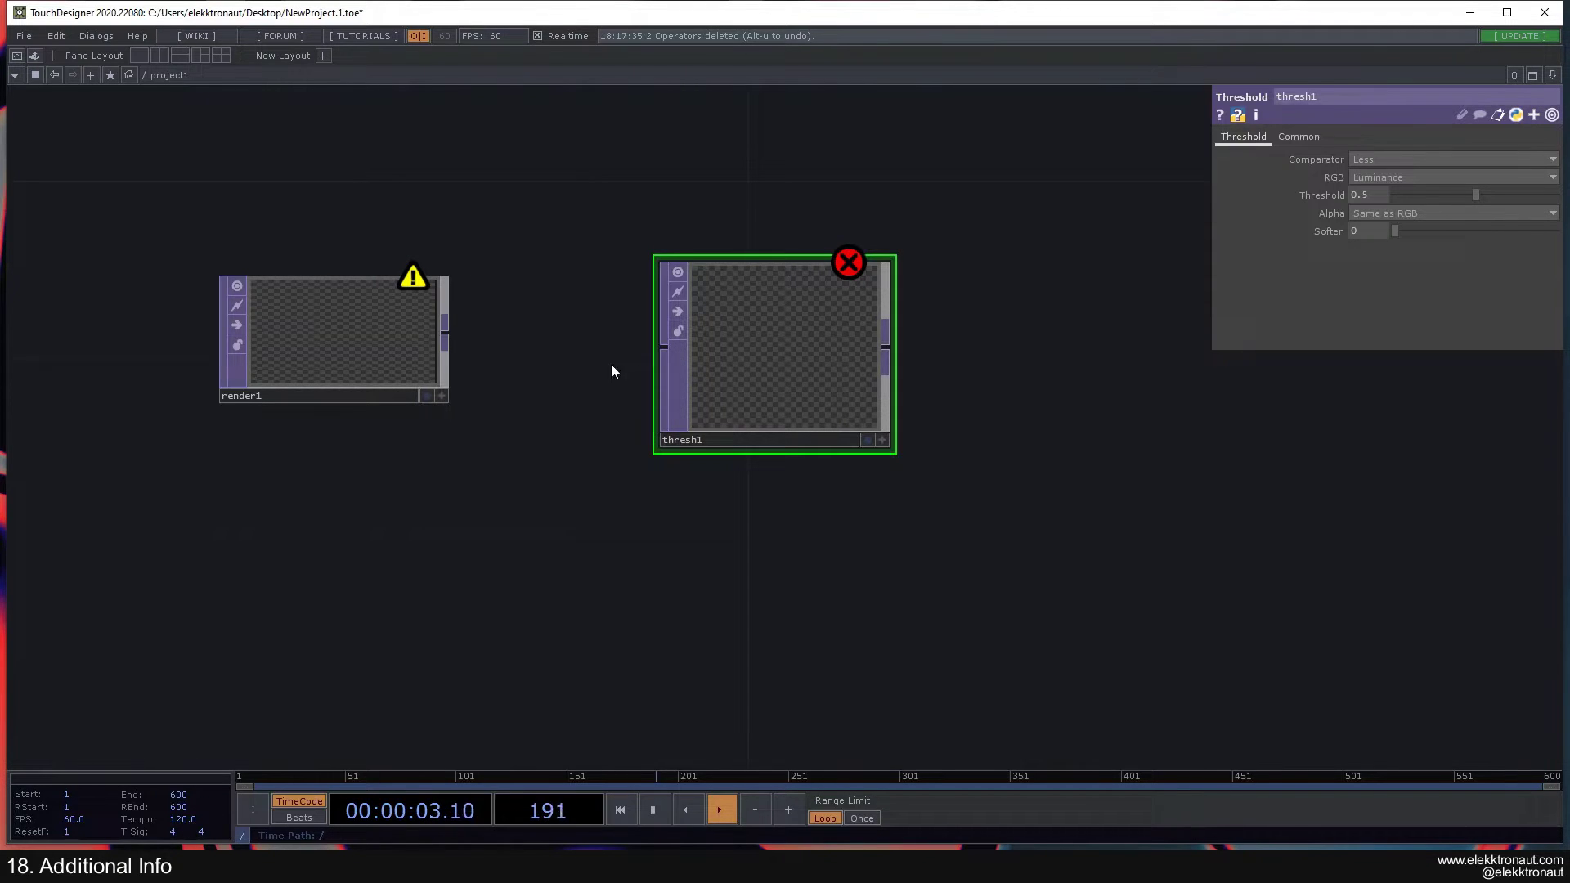
middle_click_drag(315, 328, 237, 341)
scroll(144, 343, "down", 3)
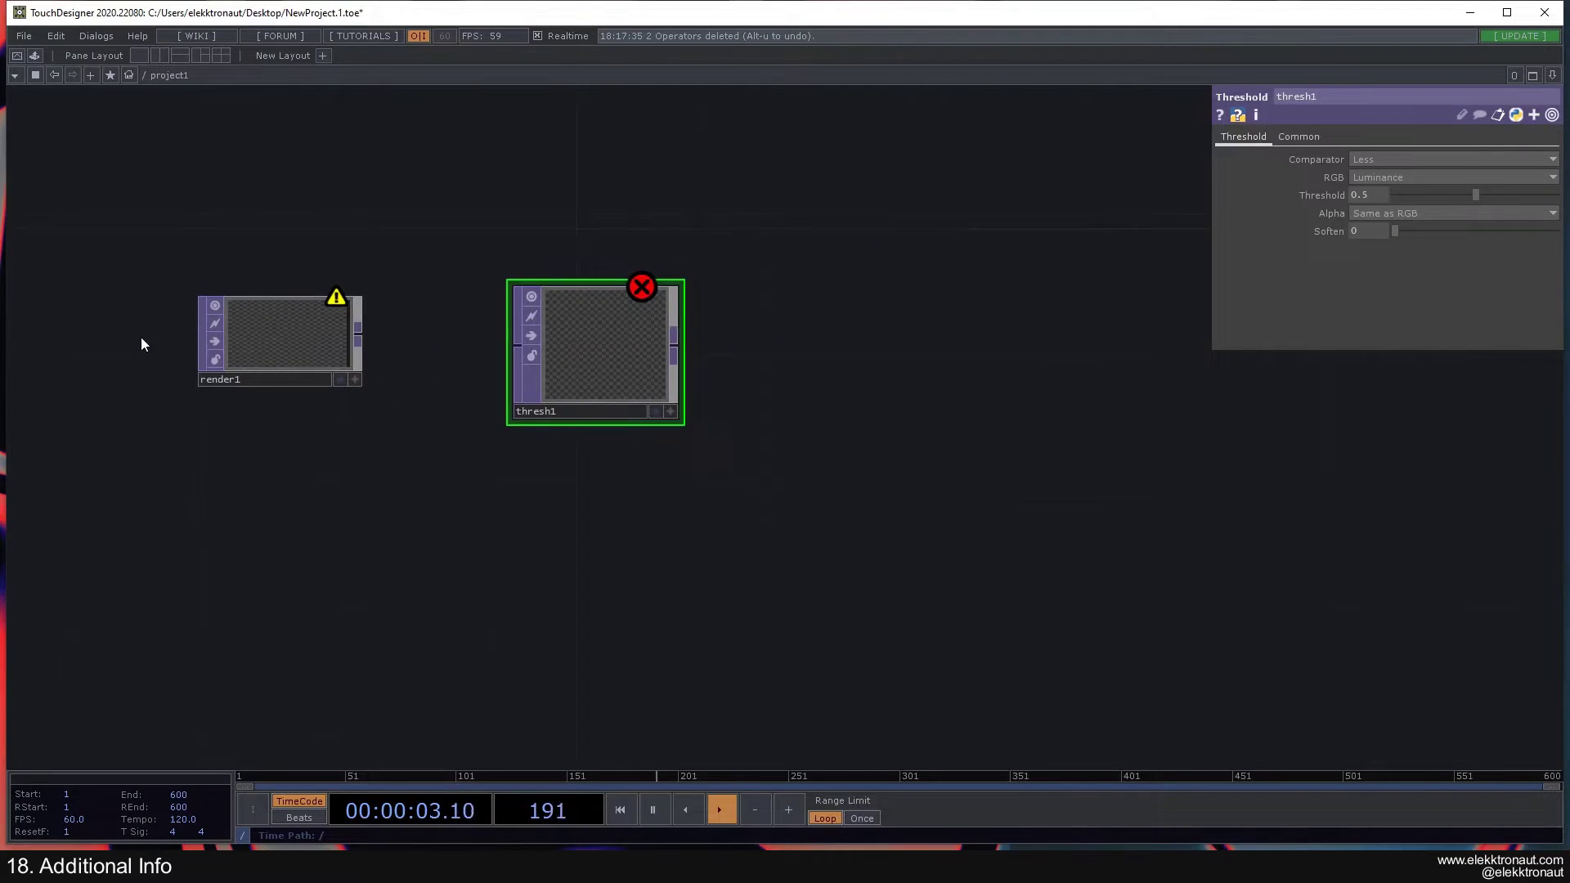
left_click_drag(144, 343, 382, 341)
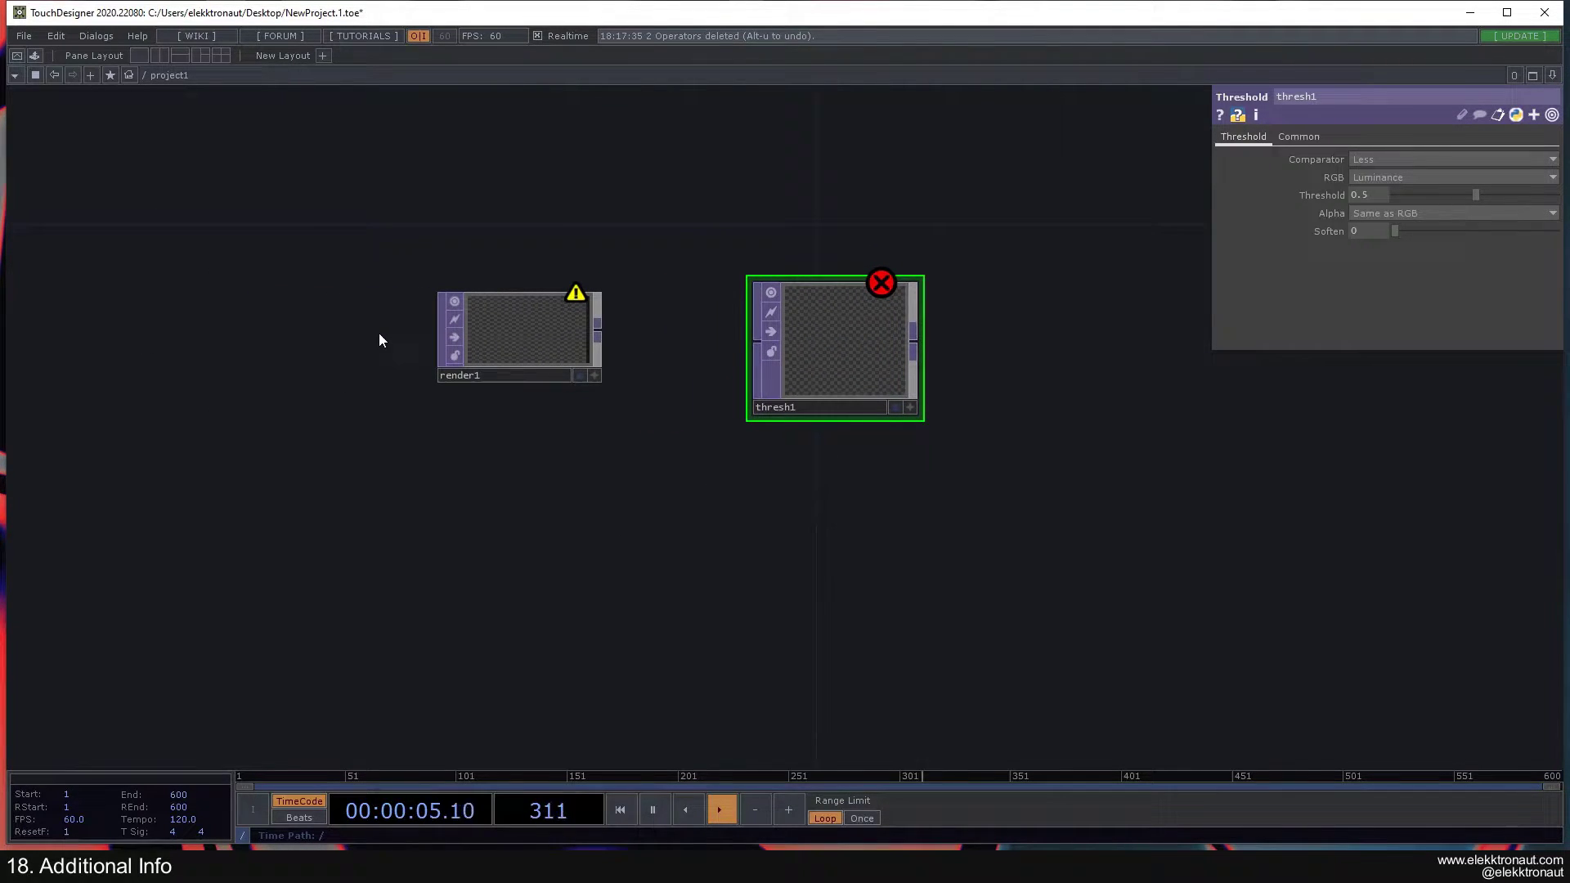
left_click_drag(300, 323, 351, 336)
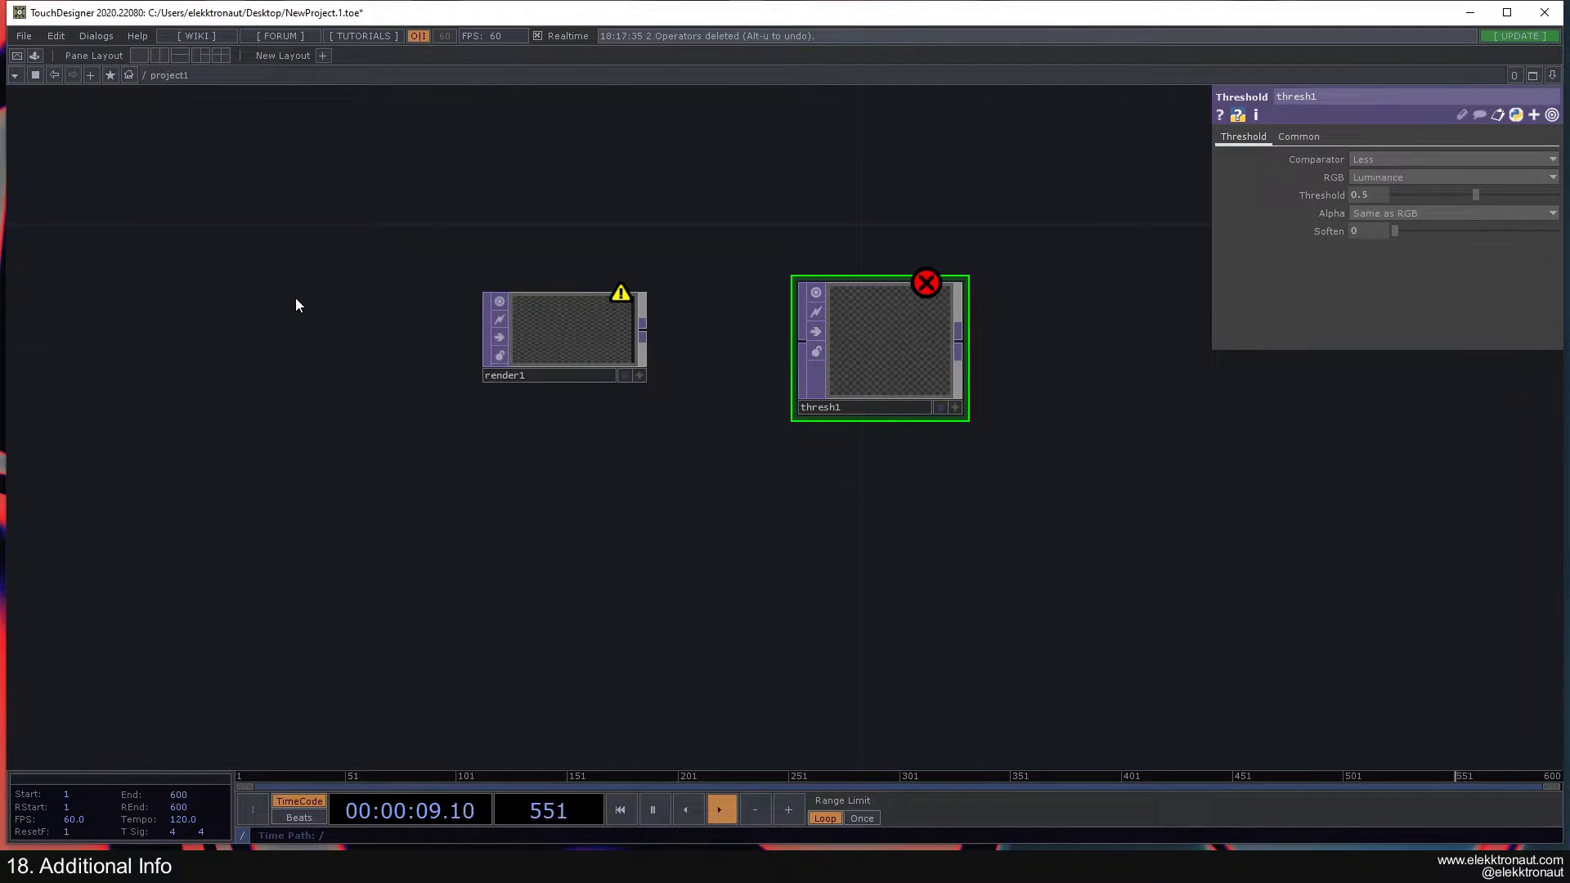
Add a Camera COMP above and to the left of the Render TOP.
key("Tab")
type("ca")
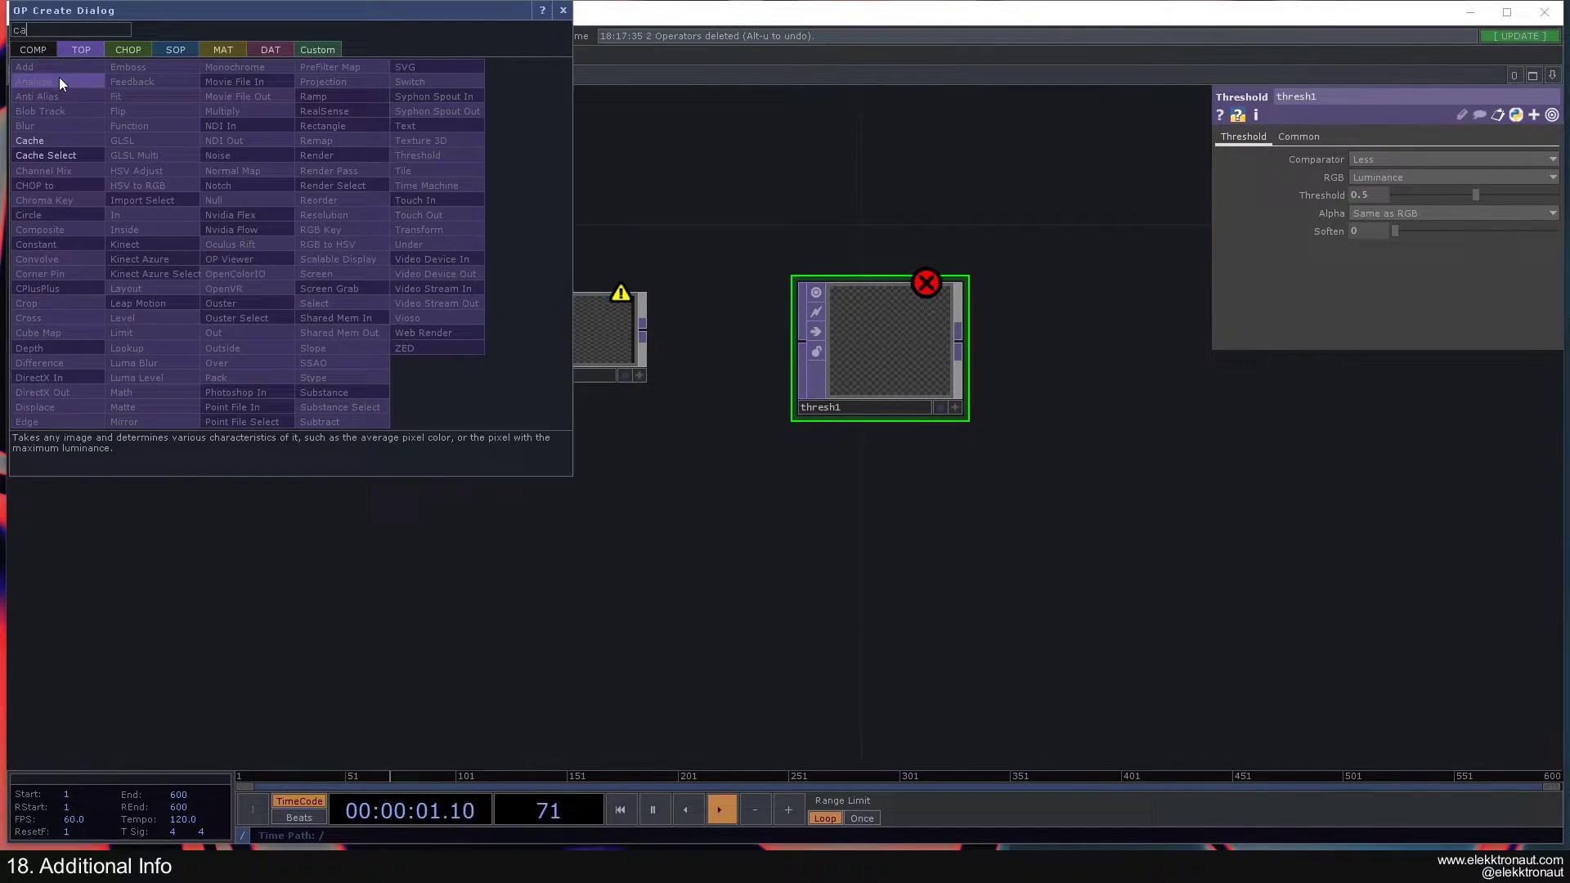
type("m")
left_click(67, 135)
left_click(260, 175)
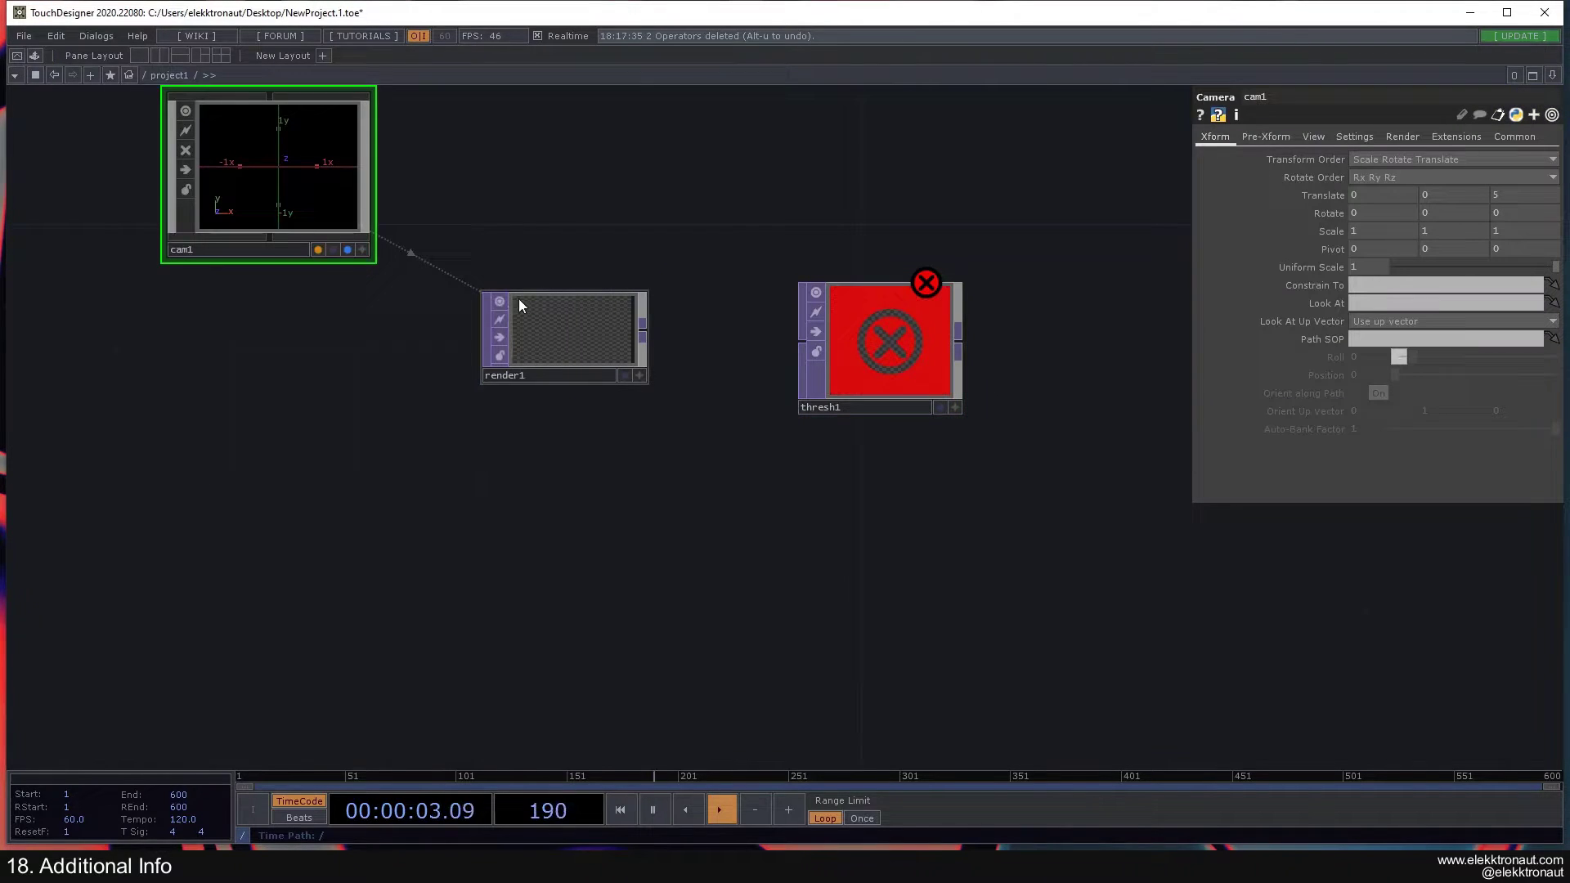
Add a Geometry COMP below the Camera COMP for the Render TOP to render.
key("Tab")
type("ge")
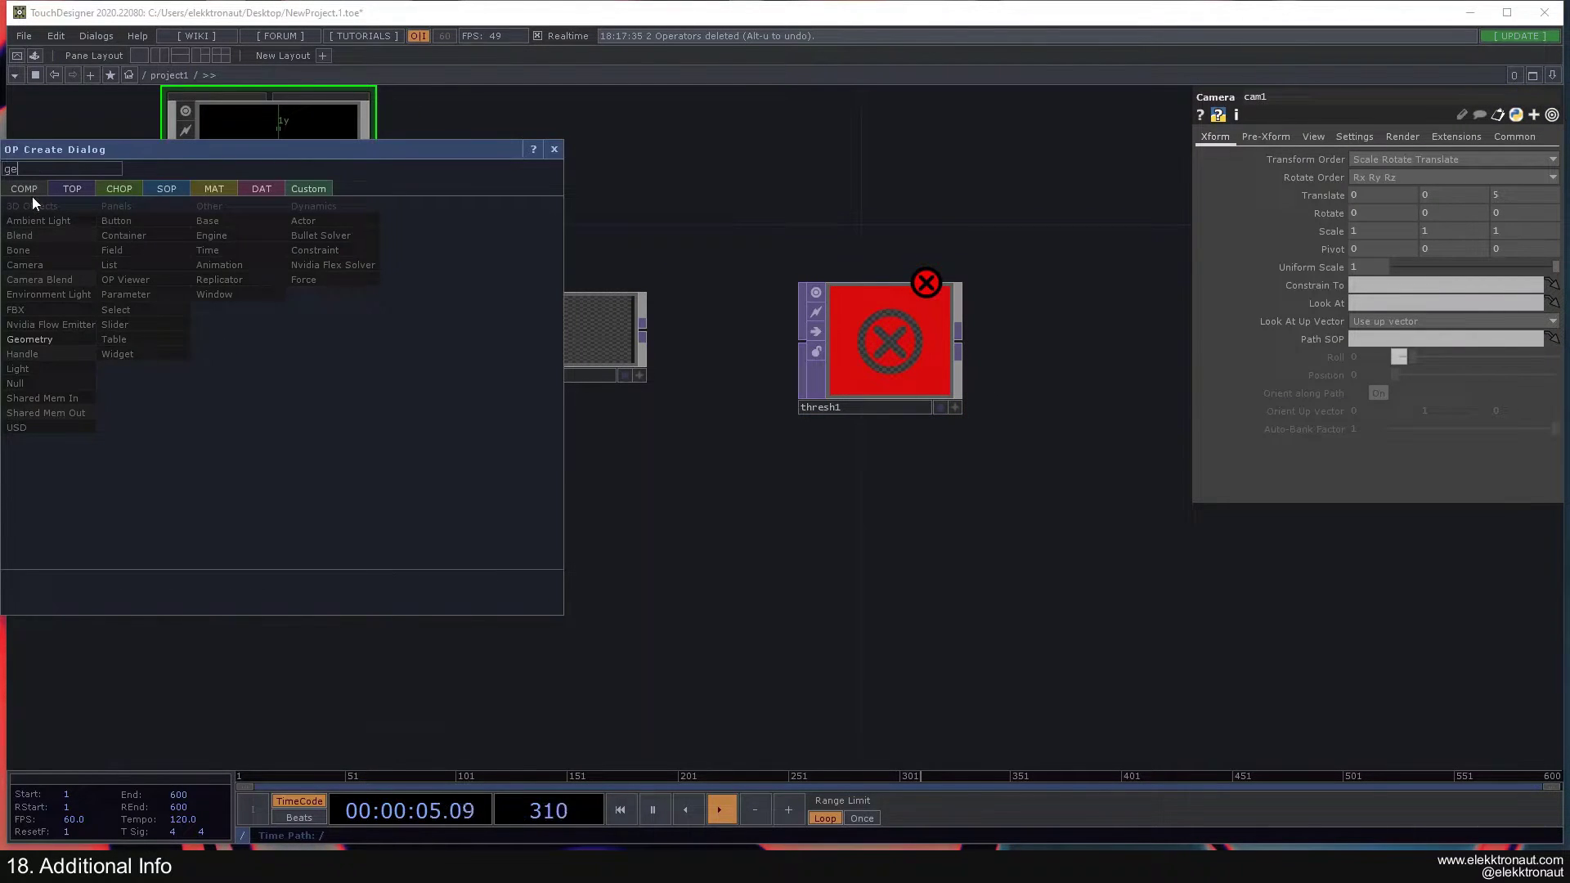
key("Return")
left_click(342, 384)
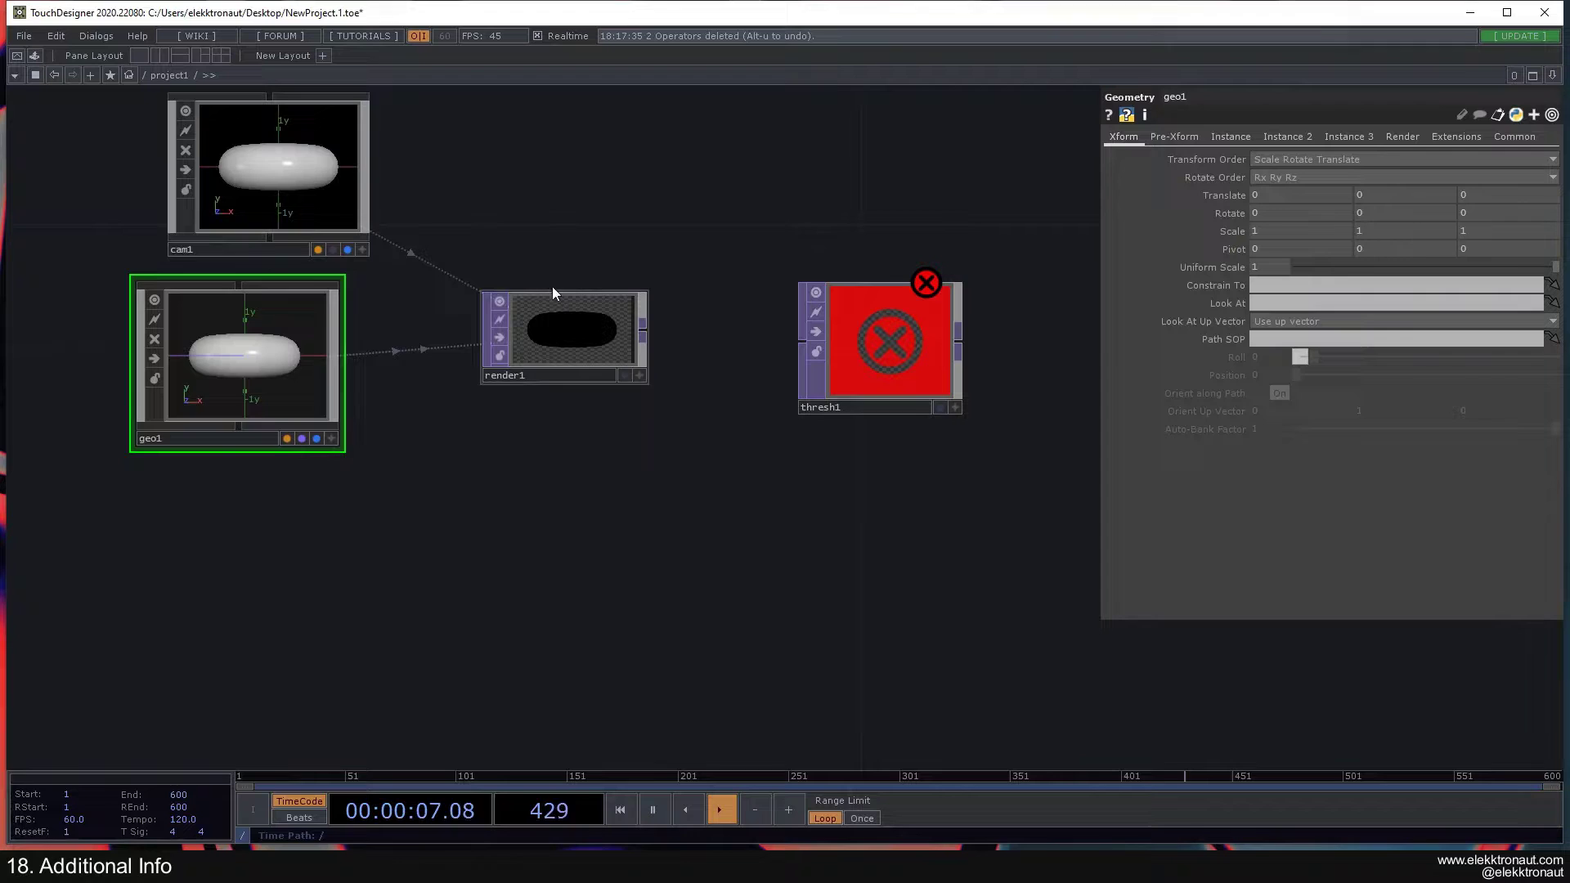
Delete the Camera COMP and the Geometry COMP together.
left_click_drag(553, 286, 541, 378)
left_click_drag(233, 459, 264, 460)
right_click_drag(107, 230, 298, 475)
key("Delete")
Move the Threshold TOP farther from the Render TOP, add a Noise TOP between them and connect it to the Threshold TOP.
left_click_drag(441, 482, 188, 273)
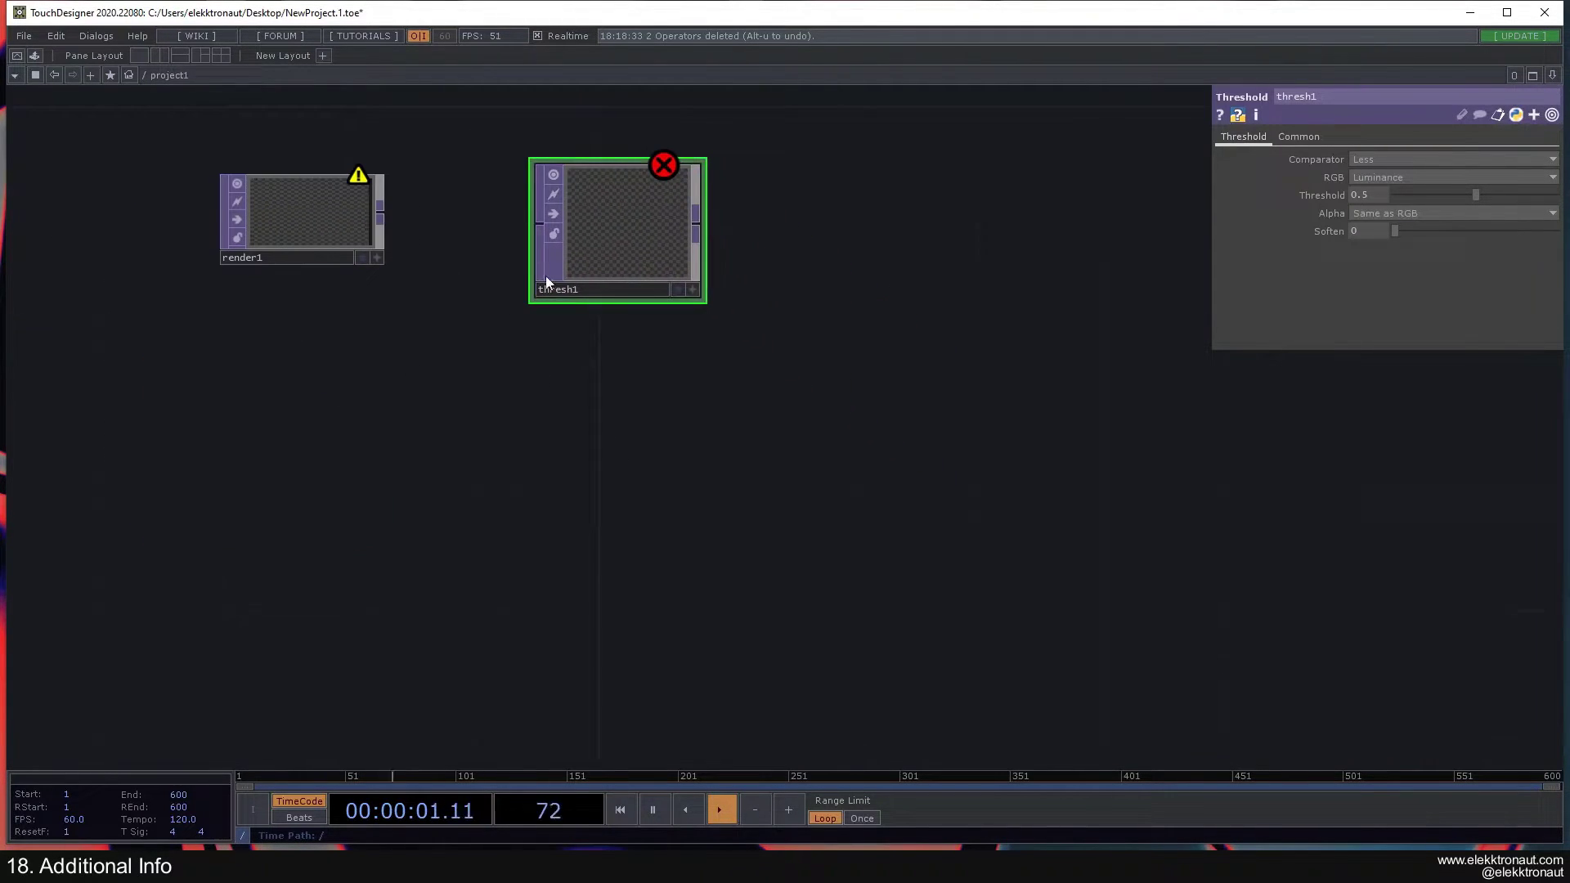
left_click_drag(546, 282, 703, 282)
mouse_move(769, 237)
middle_mouse_down()
mouse_move(924, 270)
mouse_move(752, 234)
middle_mouse_up()
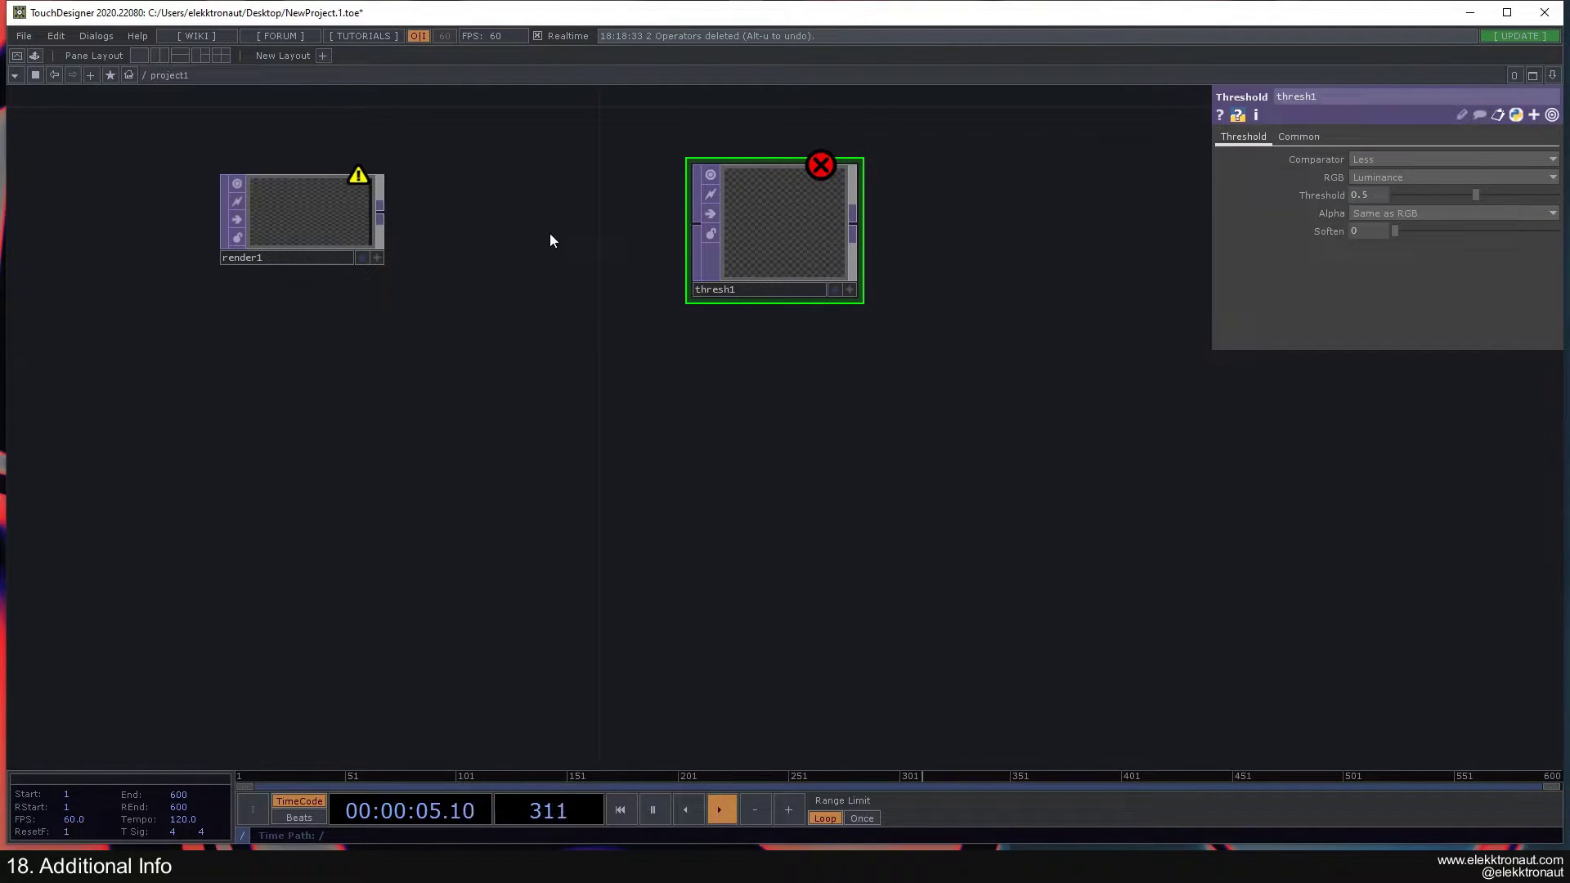
key("Tab")
type("m")
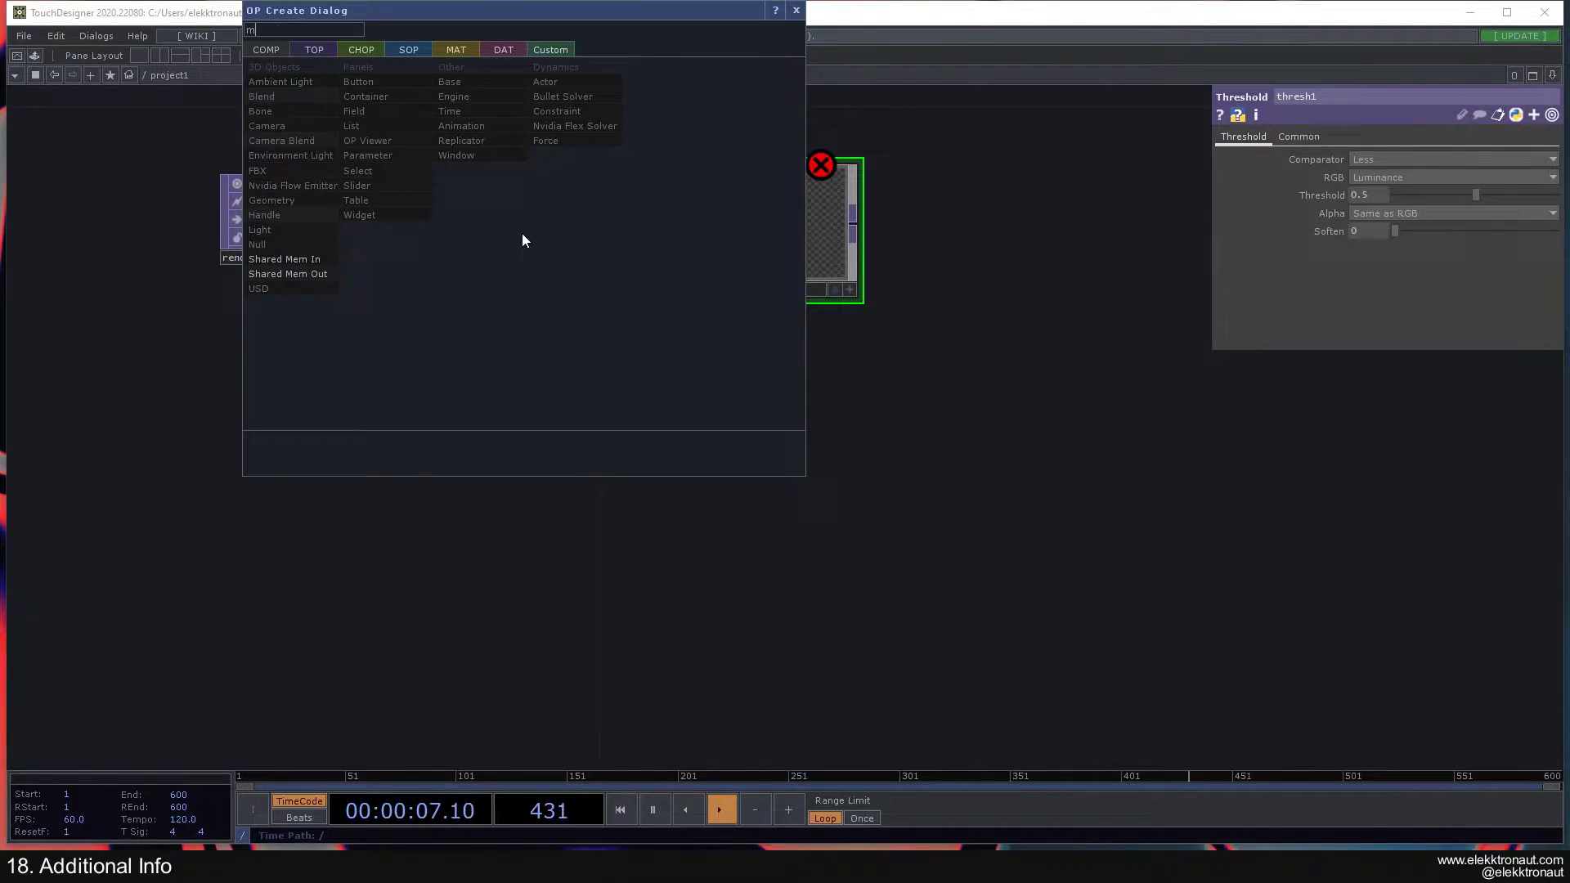
key("BackSpace")
type("noi")
left_click(315, 51)
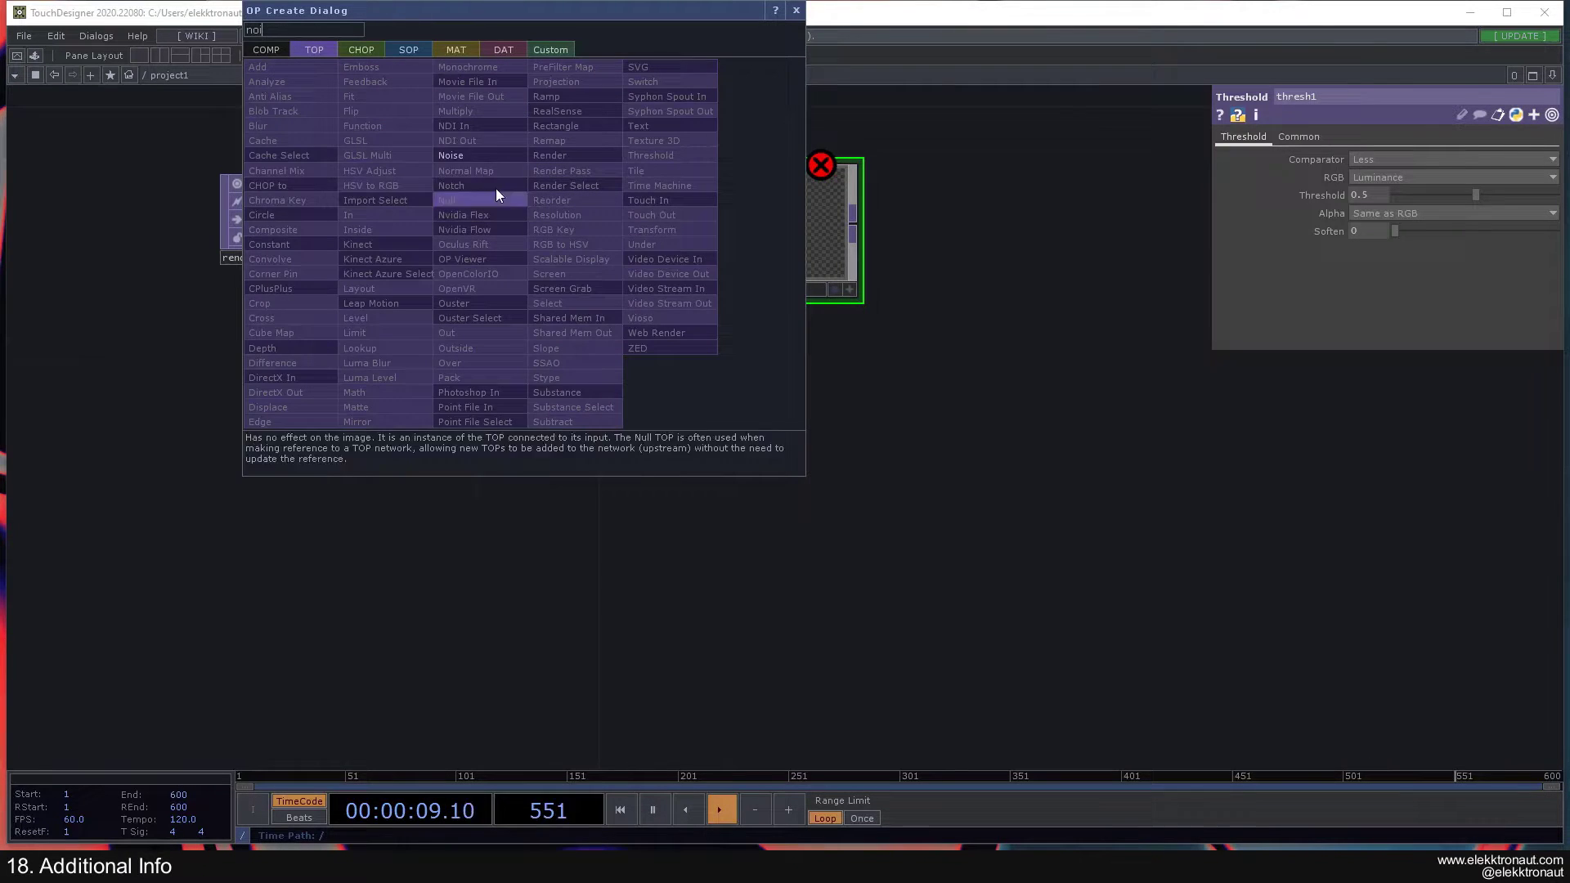
key("Return")
left_click(468, 163)
left_click_drag(607, 233, 696, 219)
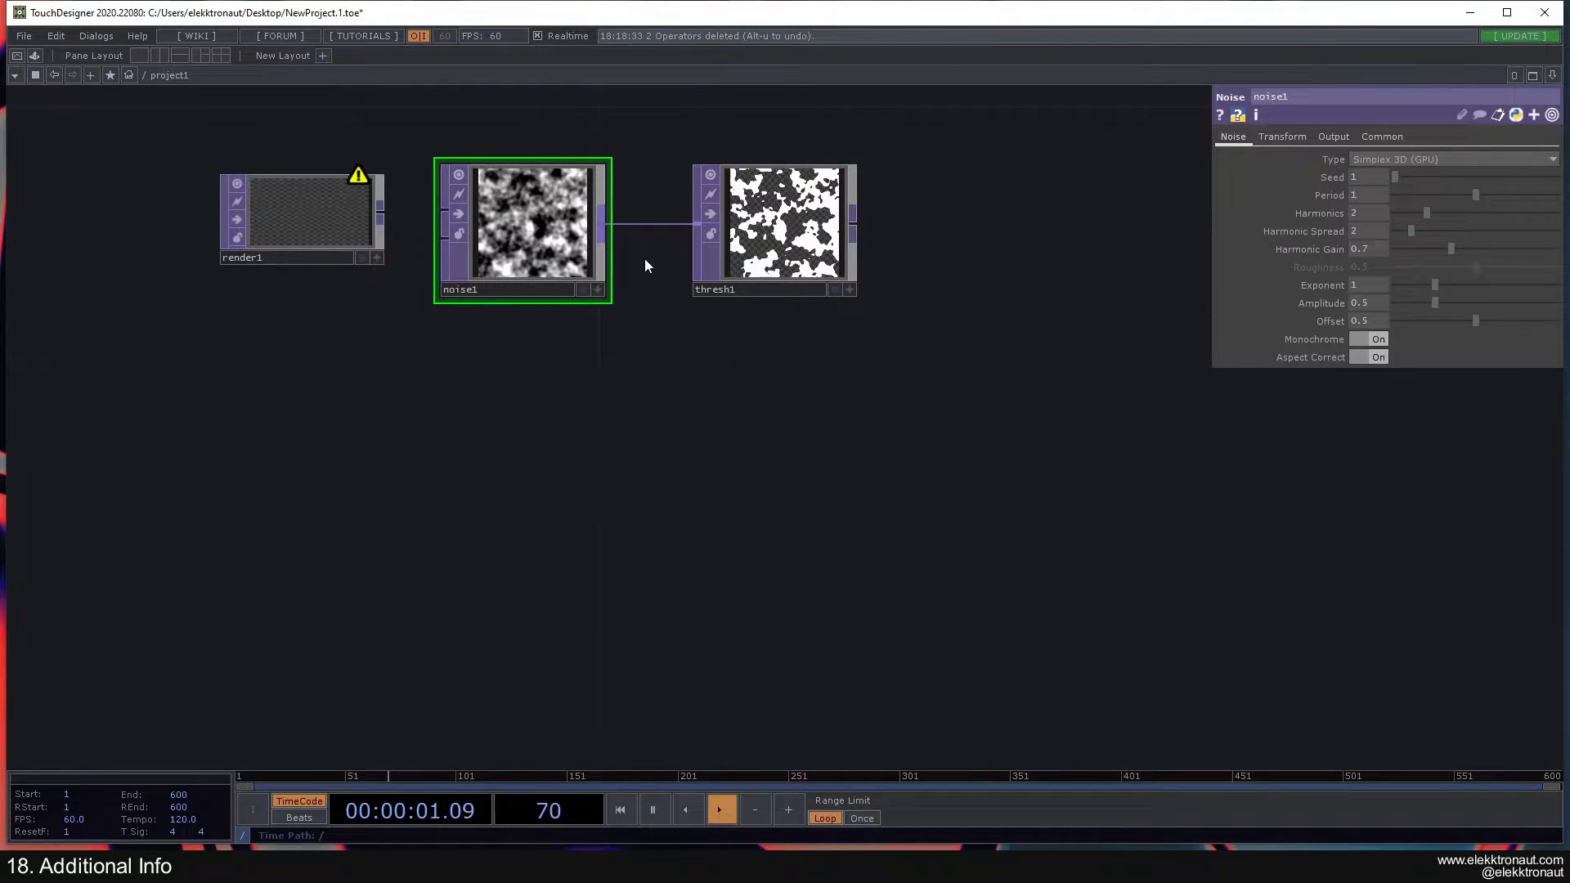
Delete the Noise TOP, undo that deletion, and delete the Threshold TOP instead.
scroll(581, 264, "up", 3)
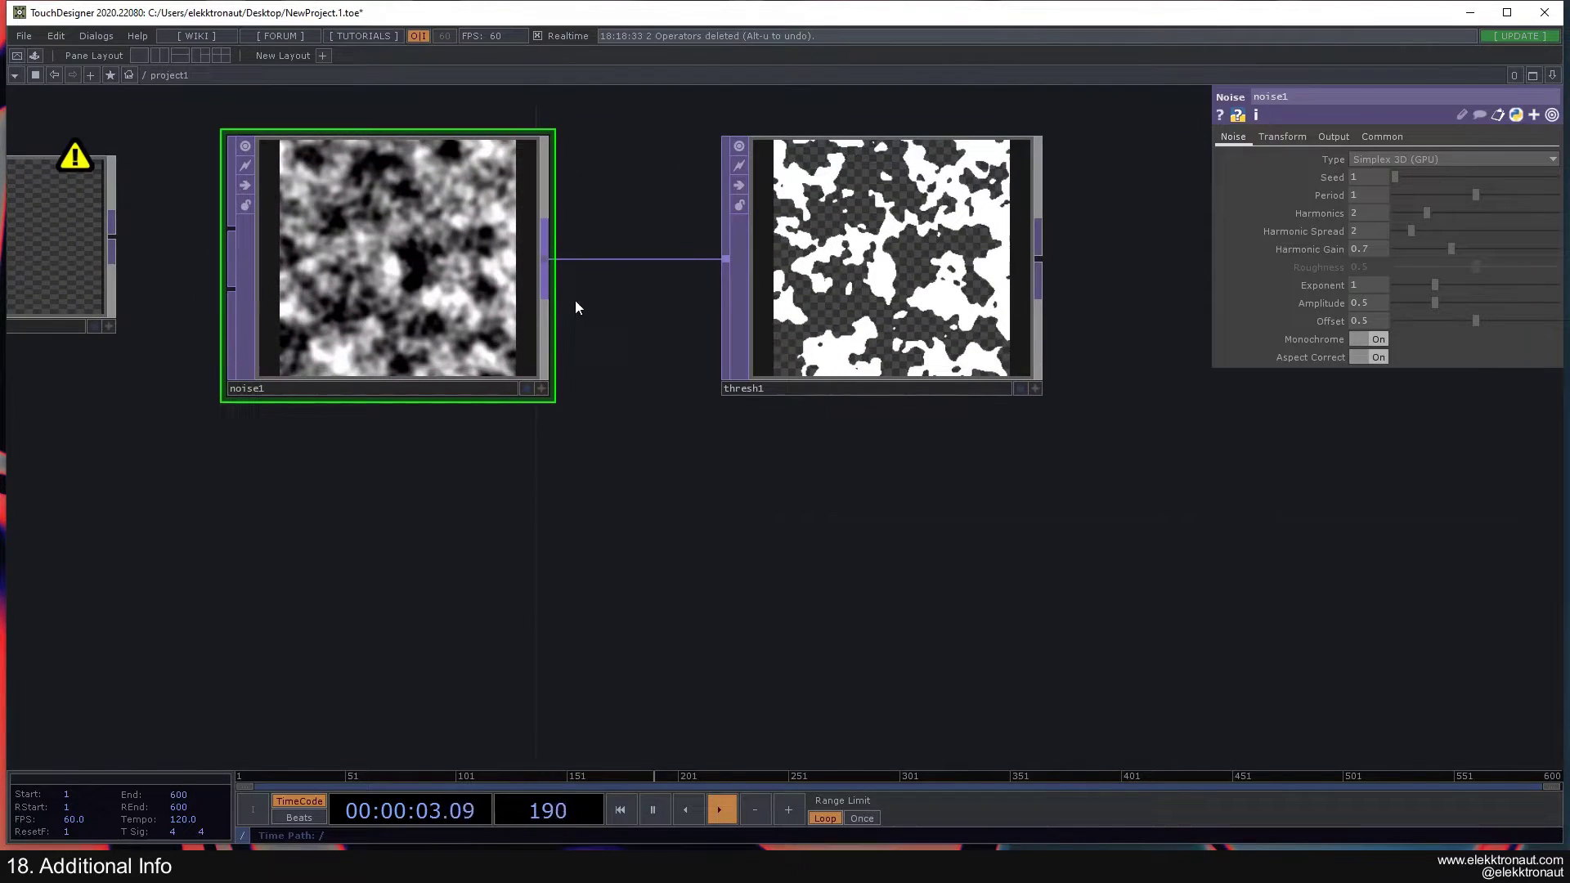
scroll(576, 308, "down", 3)
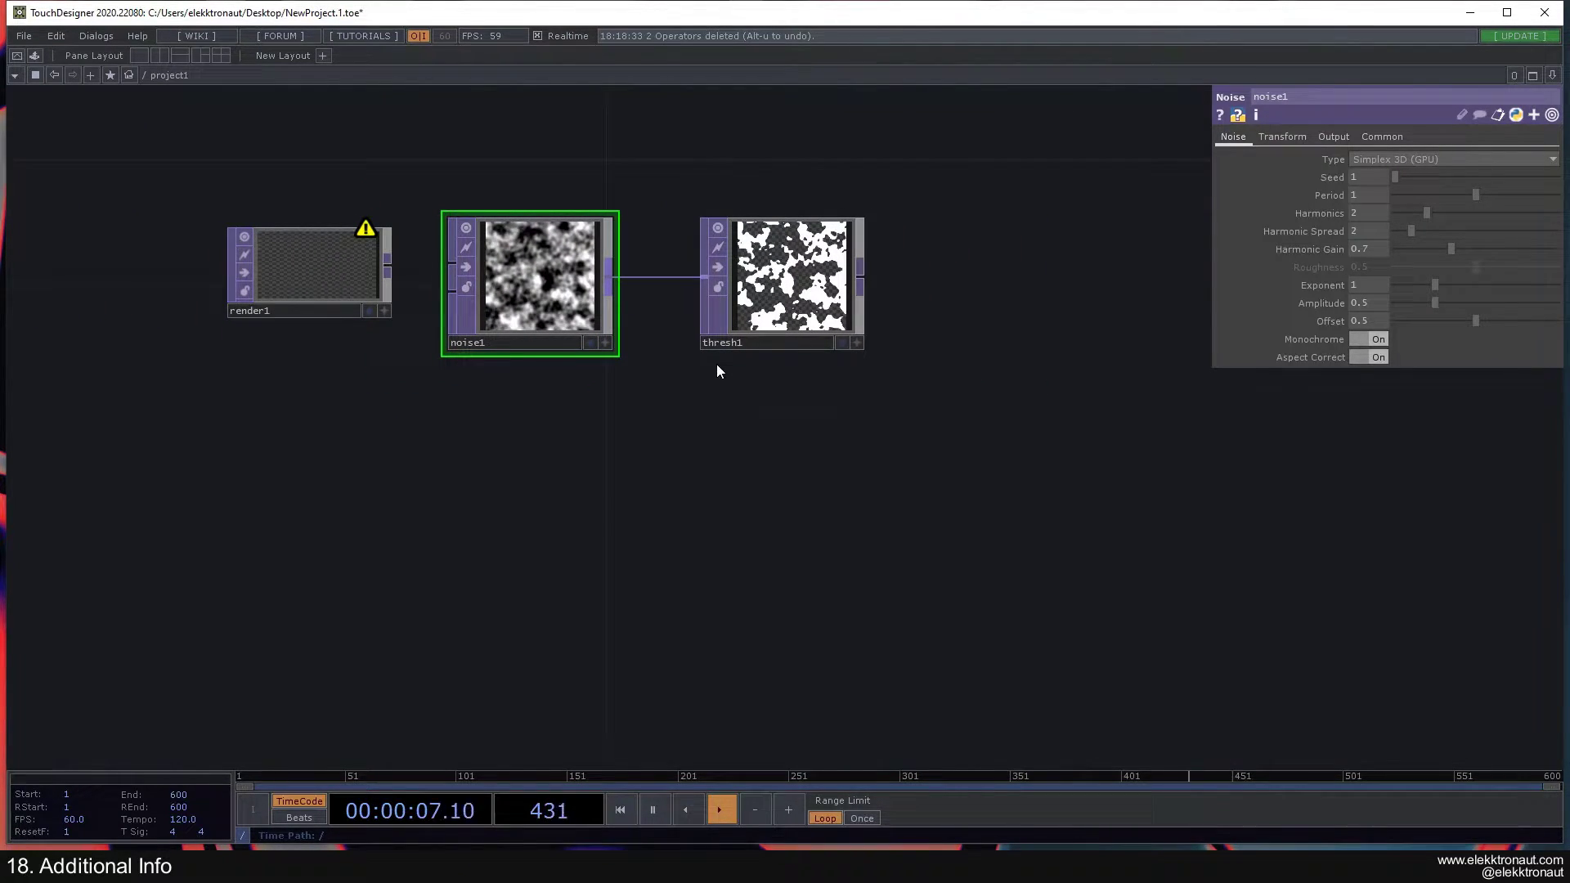
key("Delete")
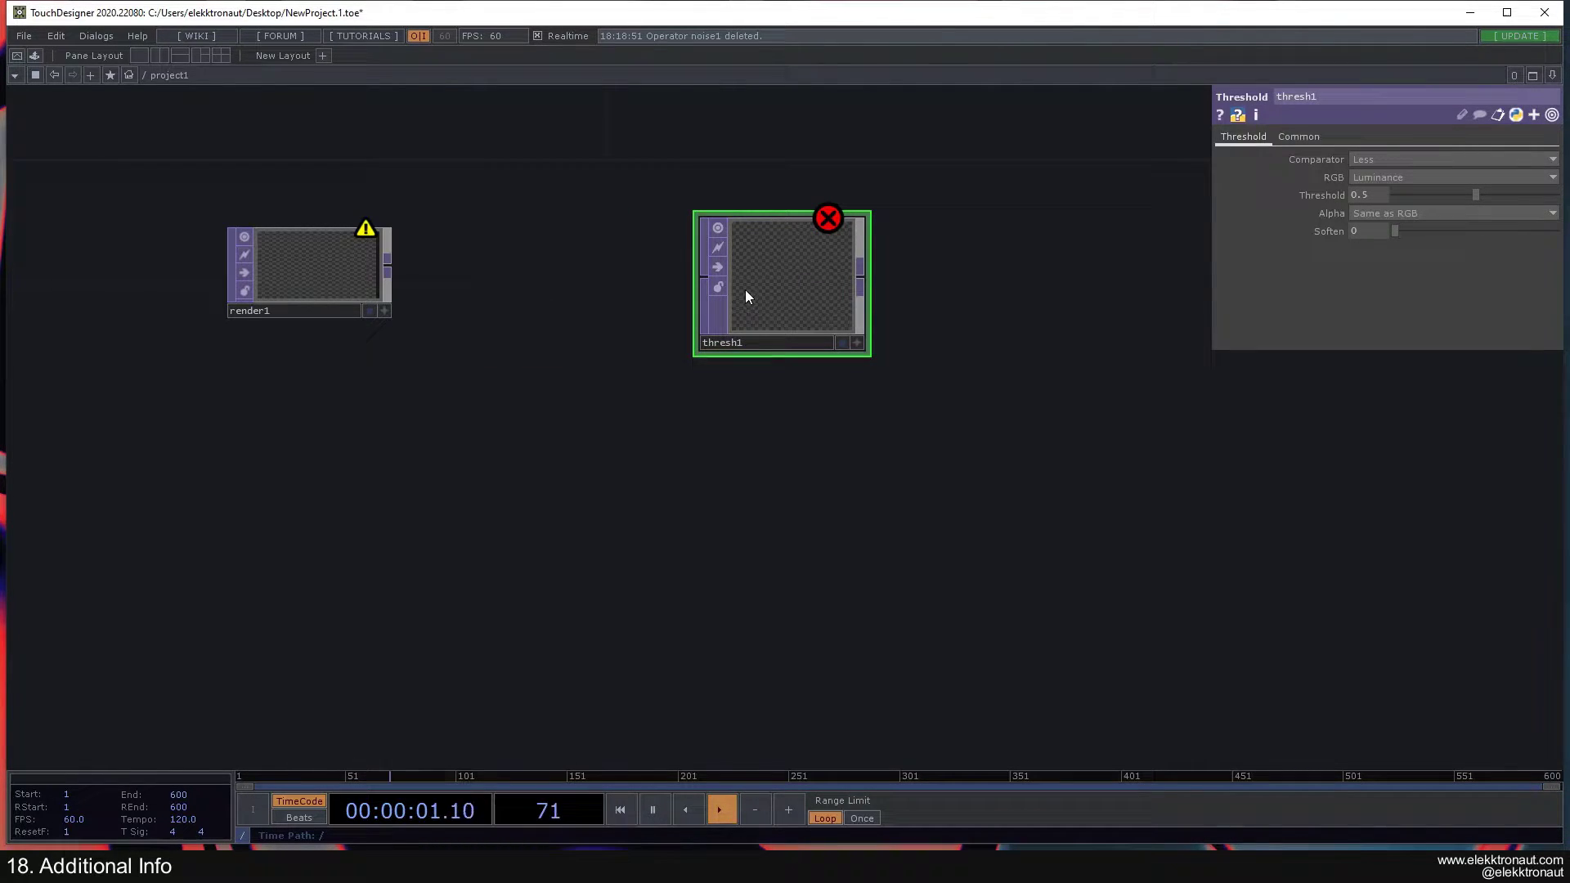
key("ctrl+z")
left_click(748, 316)
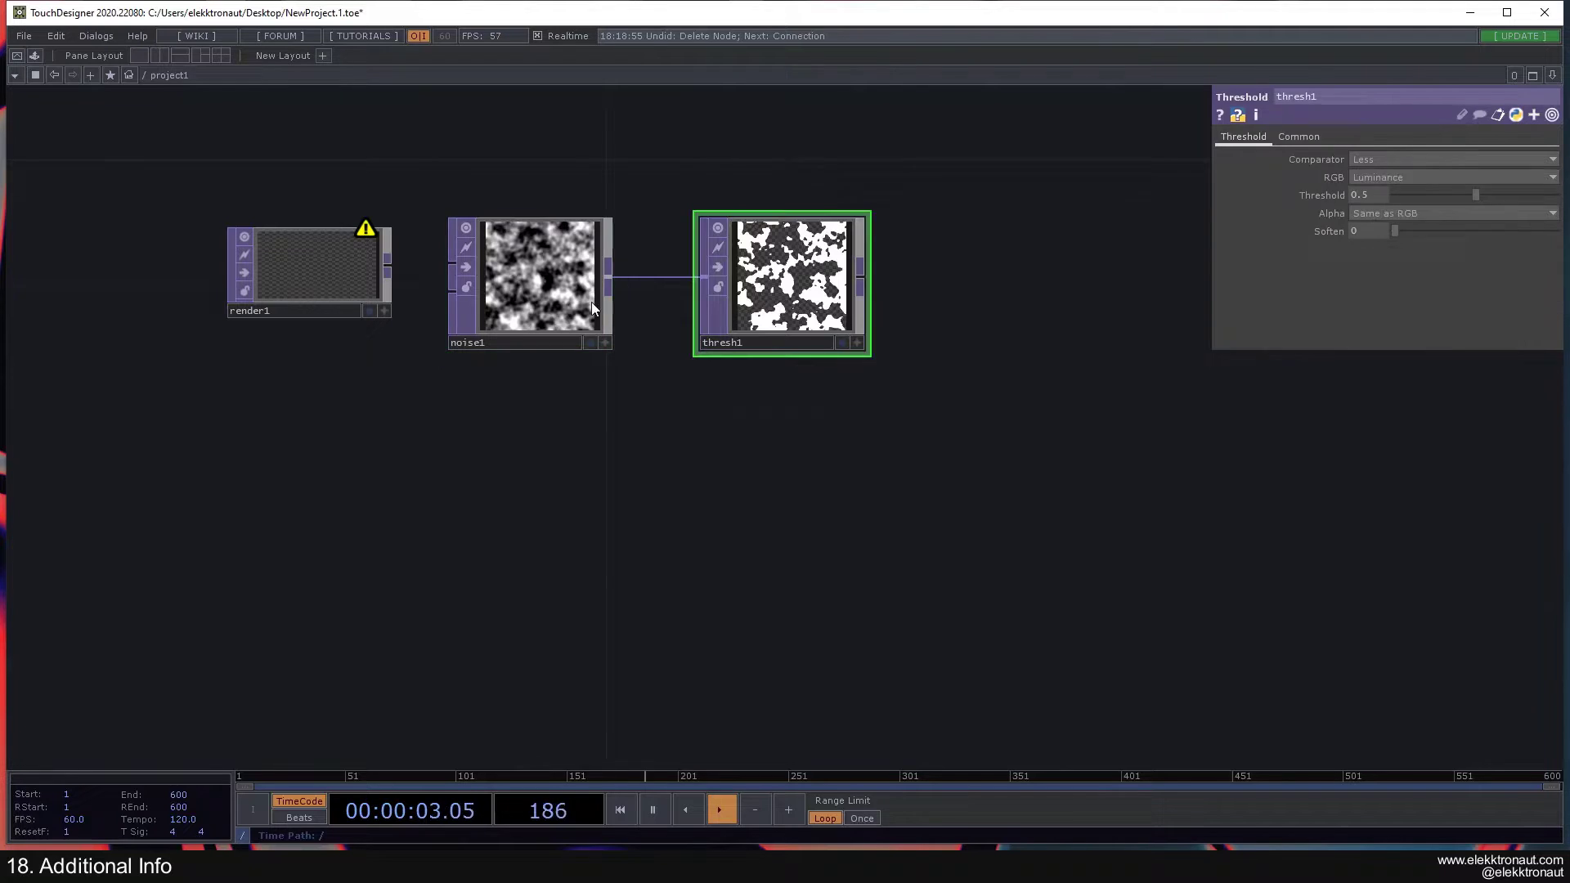
key("Delete")
Add a Lookup TOP fed by the Noise TOP's output and move it farther from the Noise TOP.
right_click(610, 283)
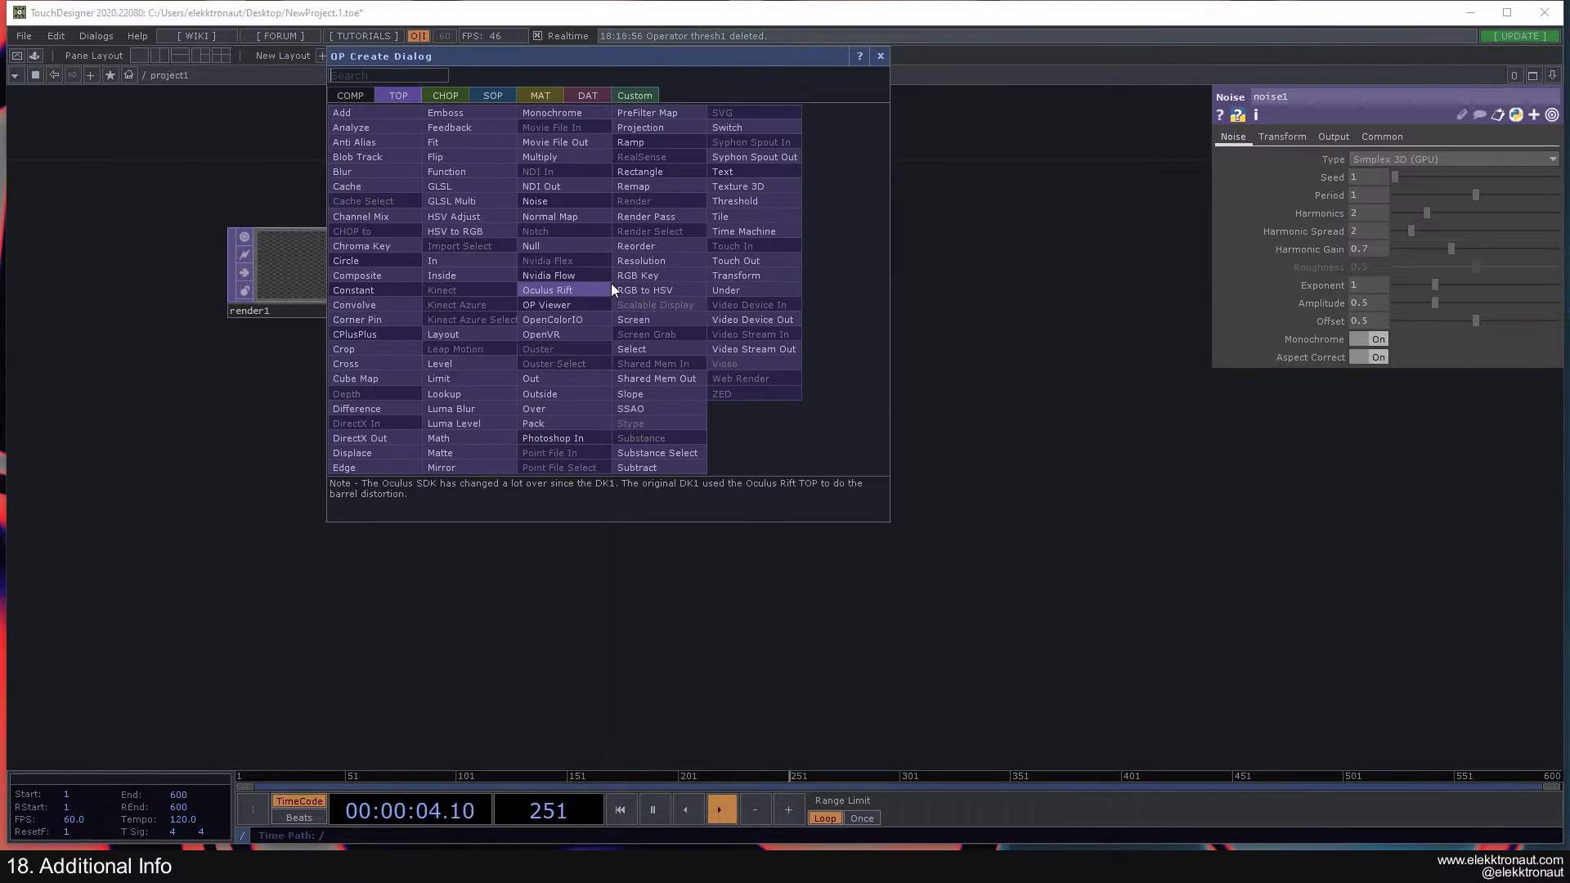
left_click(451, 395)
left_click(767, 297)
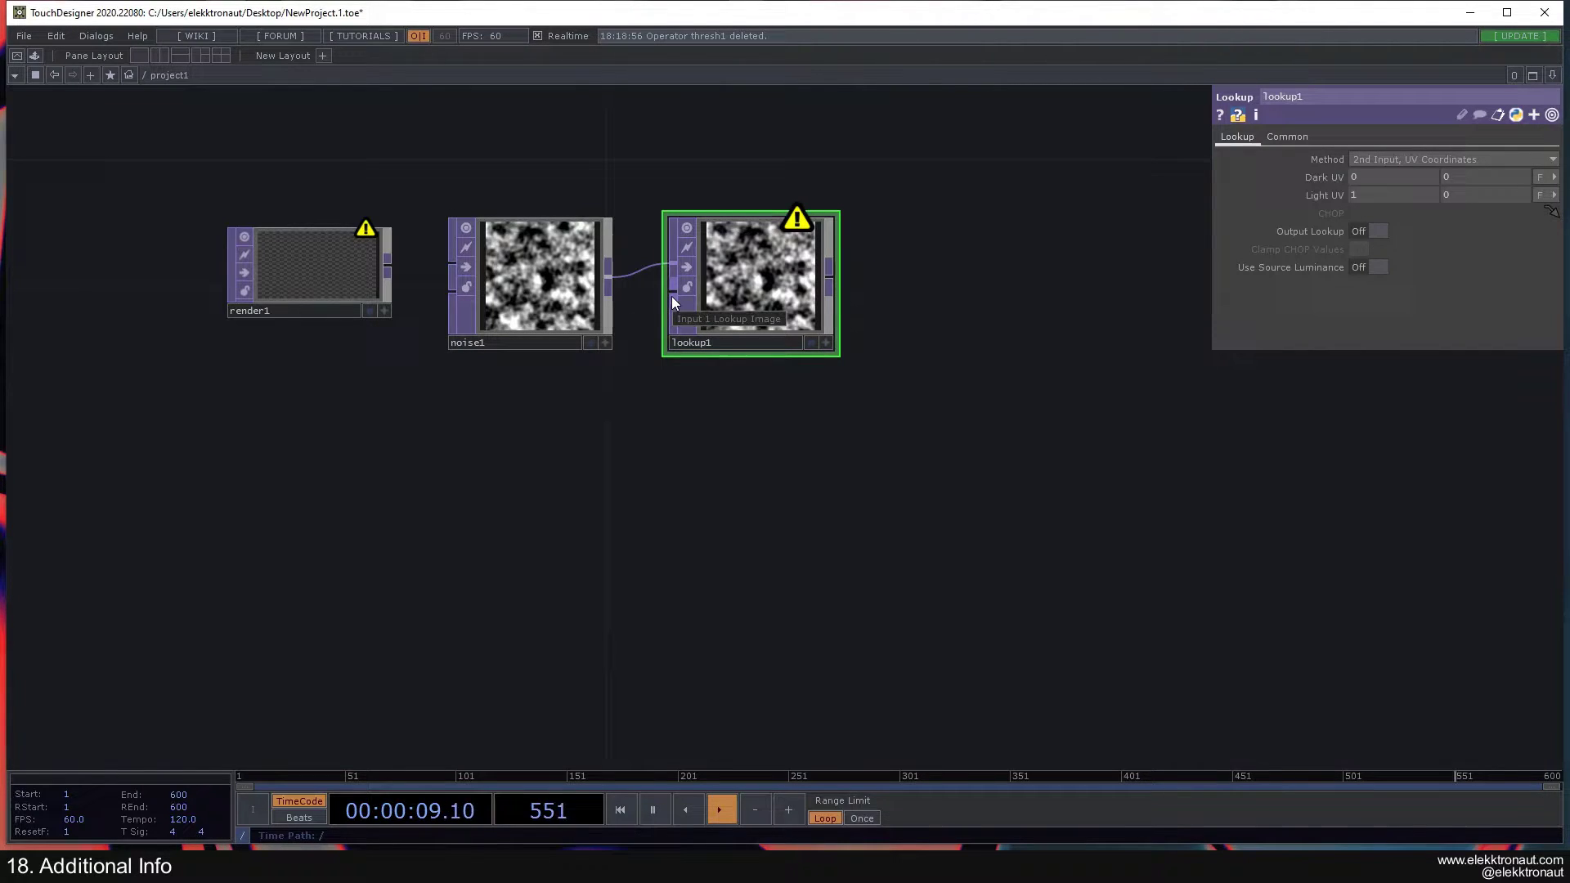
middle_click_drag(729, 307, 783, 311)
left_click_drag(783, 311, 847, 311)
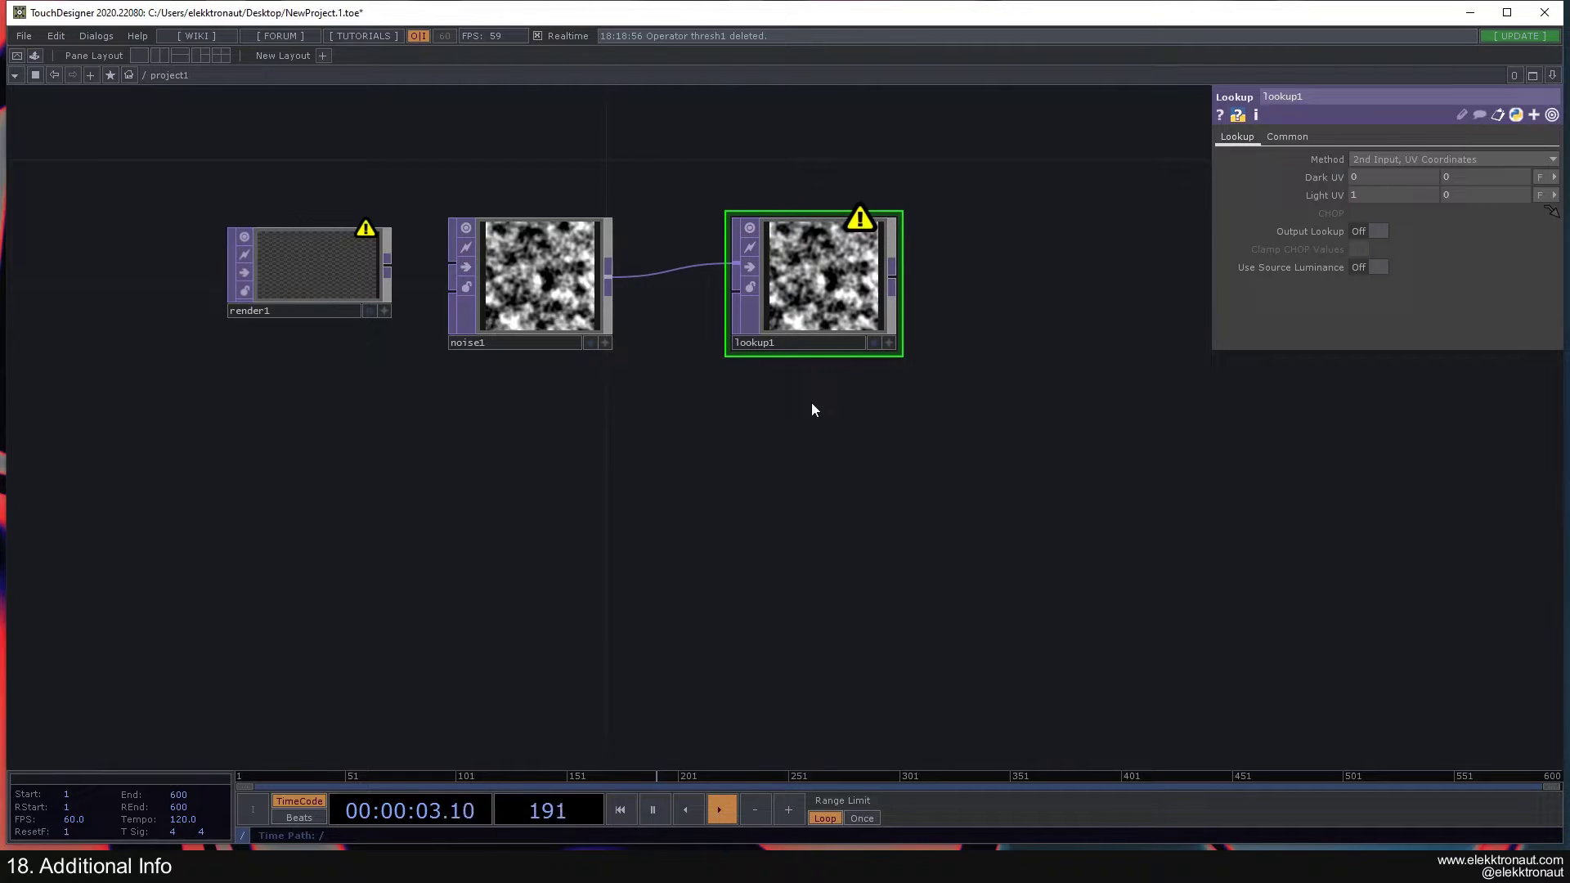
Add a Ramp TOP below the Noise TOP, connected to the Lookup TOP's second input.
left_click_drag(811, 402, 804, 419)
right_click(729, 311)
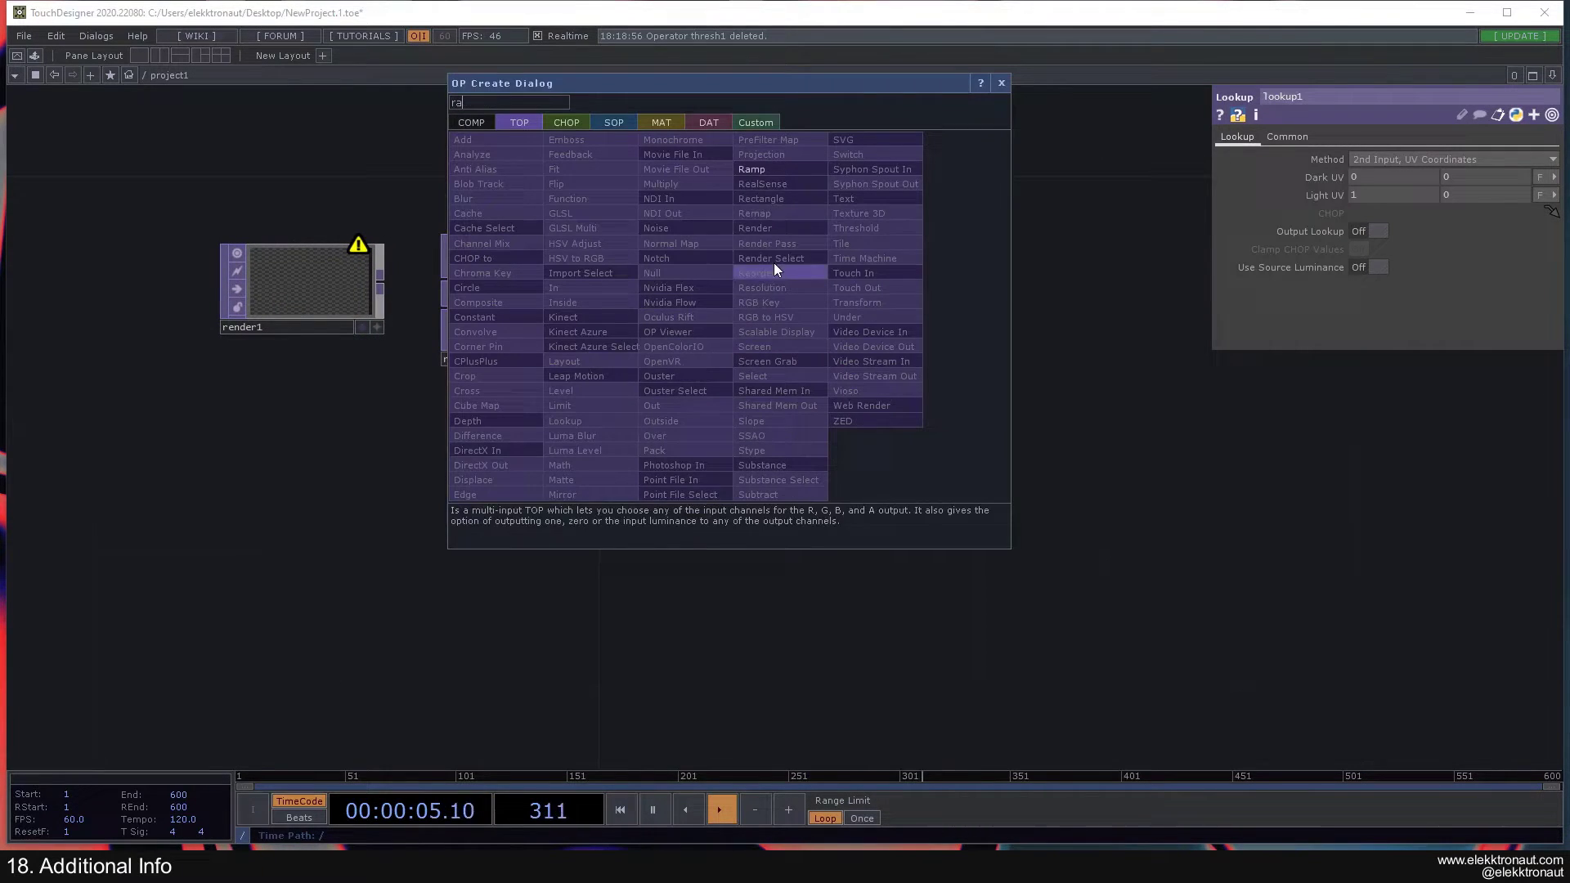
left_click(768, 175)
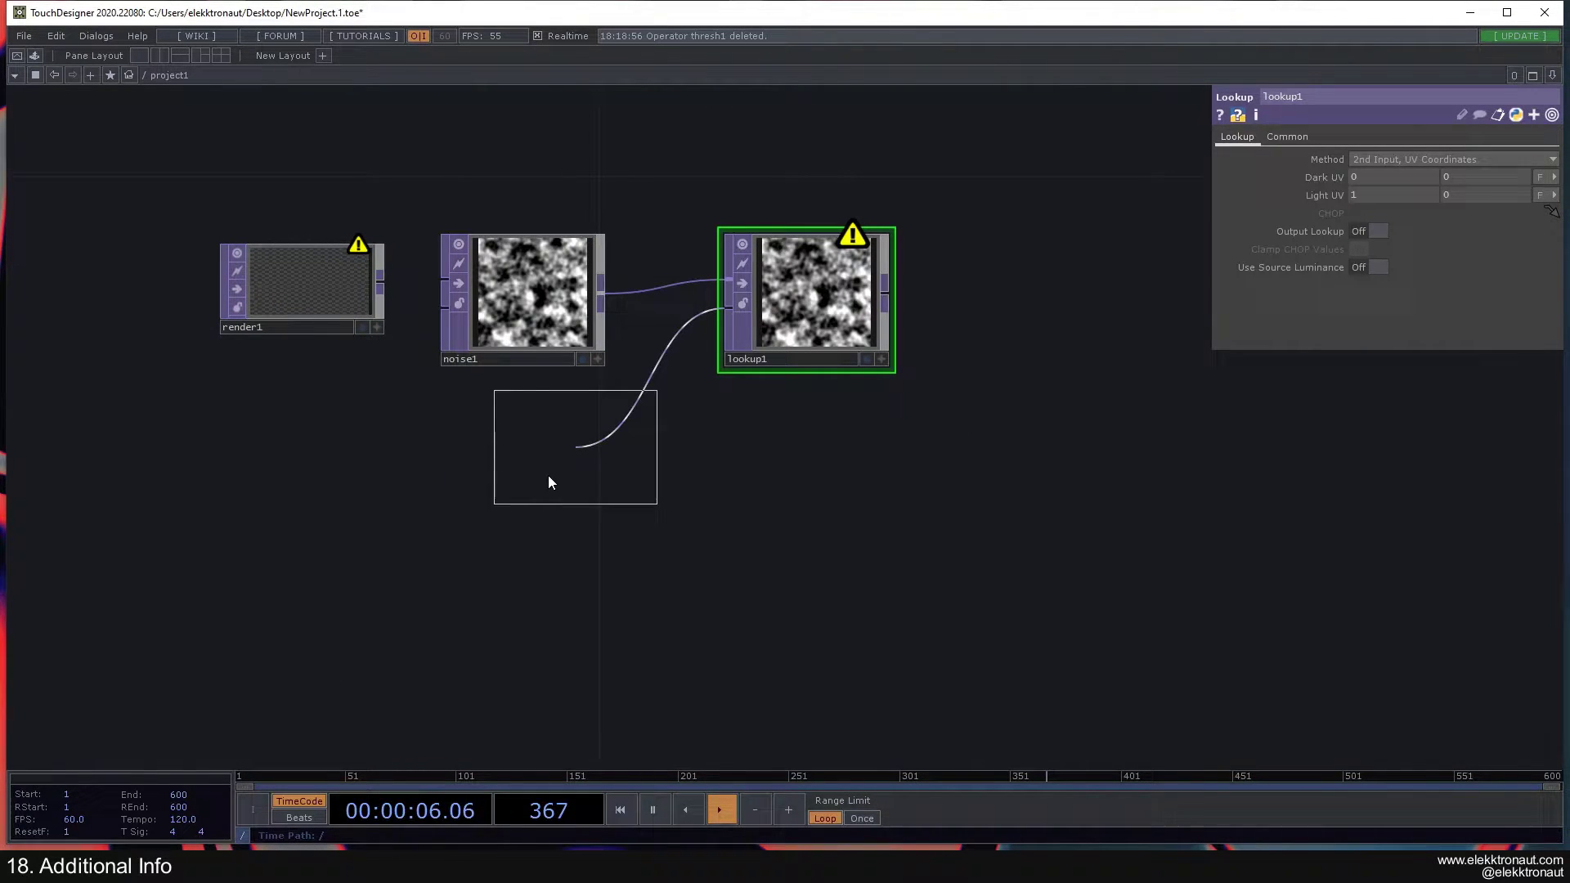
left_click(548, 474)
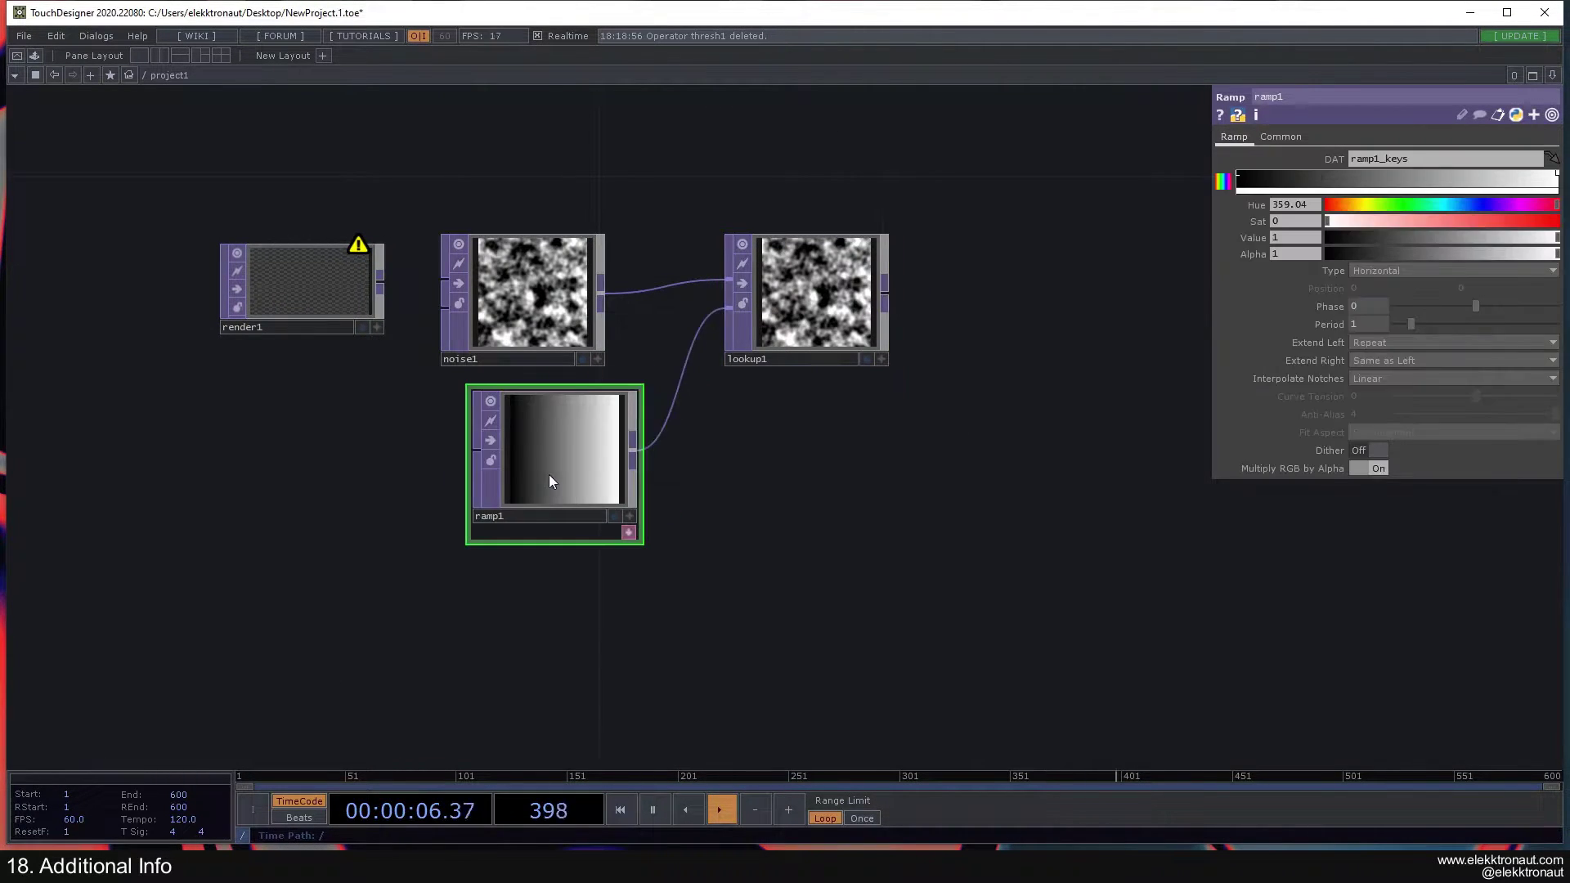
Add two colour keys to the Ramp TOP's gradient: a dark brown one near the black end and a blue one with hue 198.
left_click(1288, 179)
left_click(1347, 204)
left_click_drag(1358, 221, 1496, 232)
left_click(1428, 178)
left_click(1454, 205)
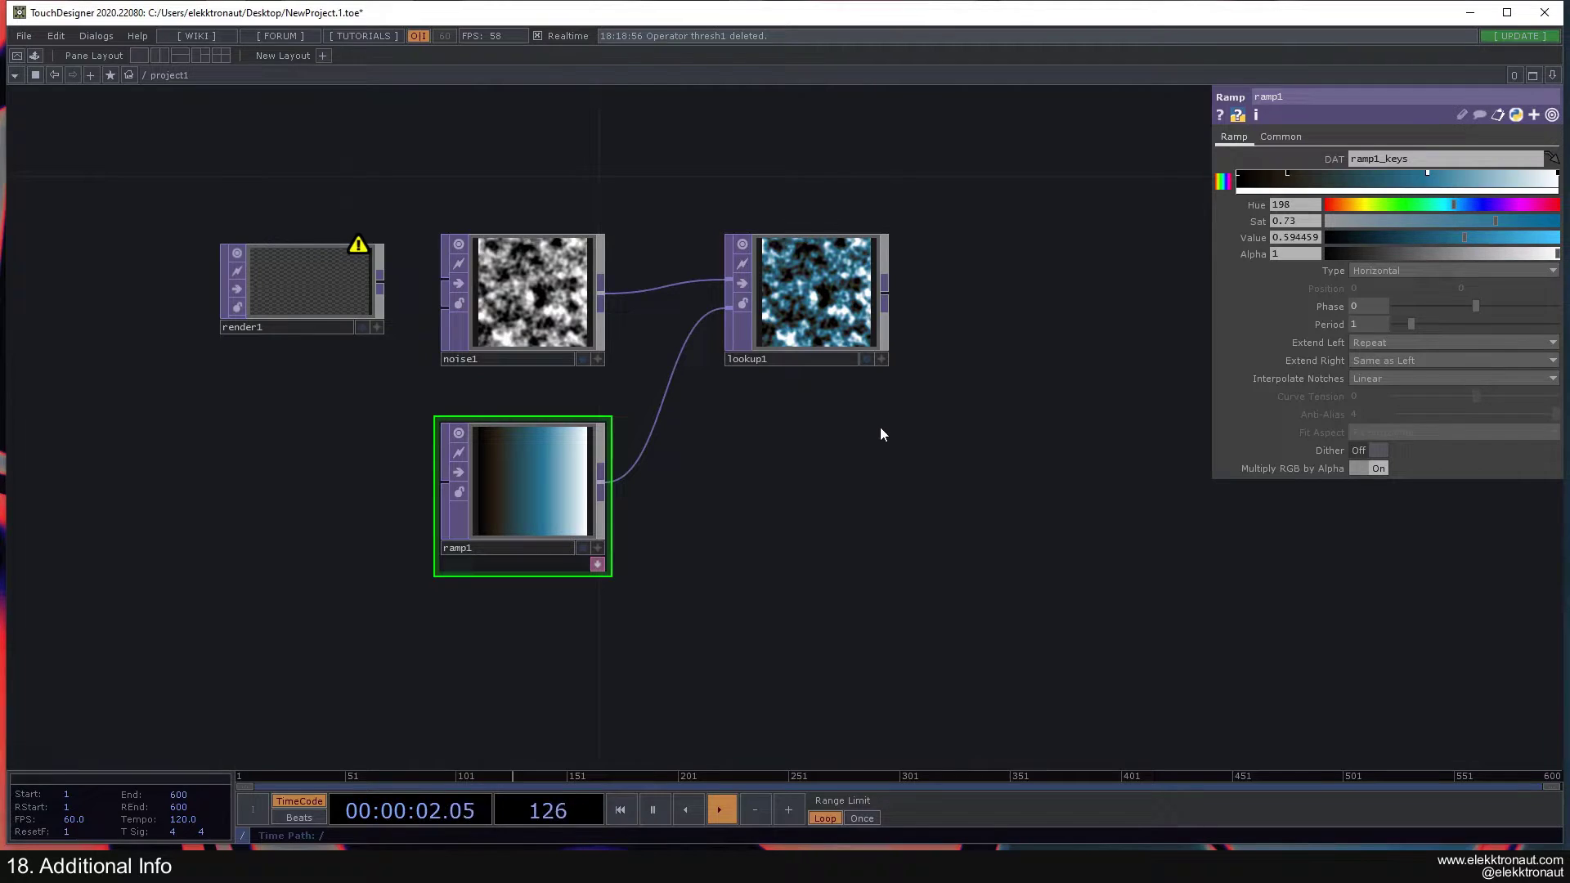
scroll(862, 440, "down", 5)
left_click_drag(831, 455, 692, 401)
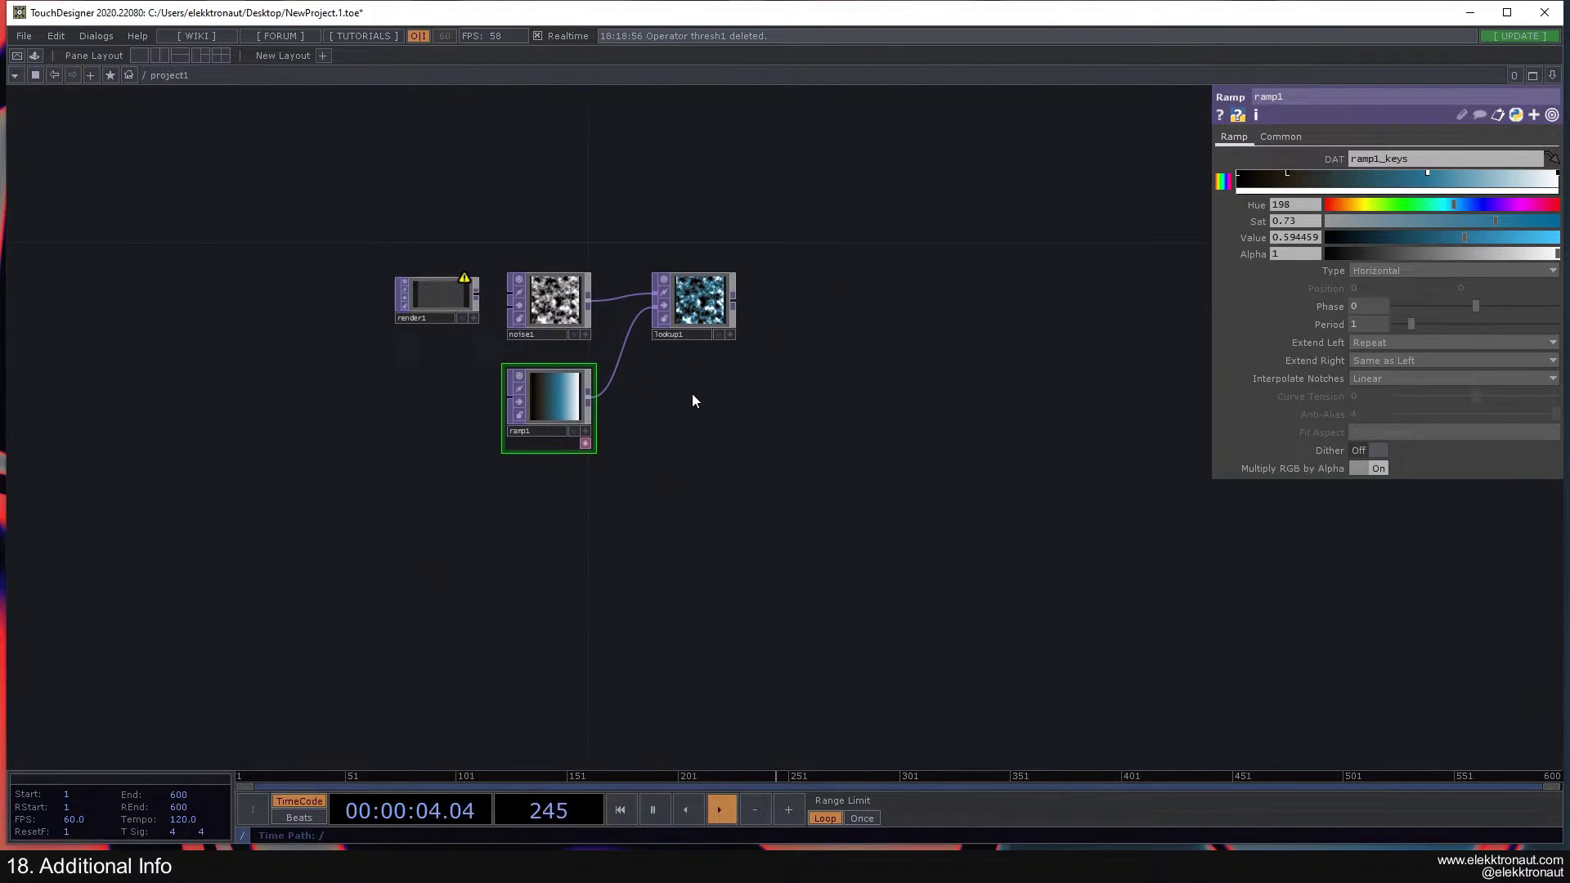
Delete the Ramp, Lookup and Noise TOPs, keeping the Render TOP.
left_click_drag(764, 477, 413, 260)
key("Delete")
left_click(704, 314)
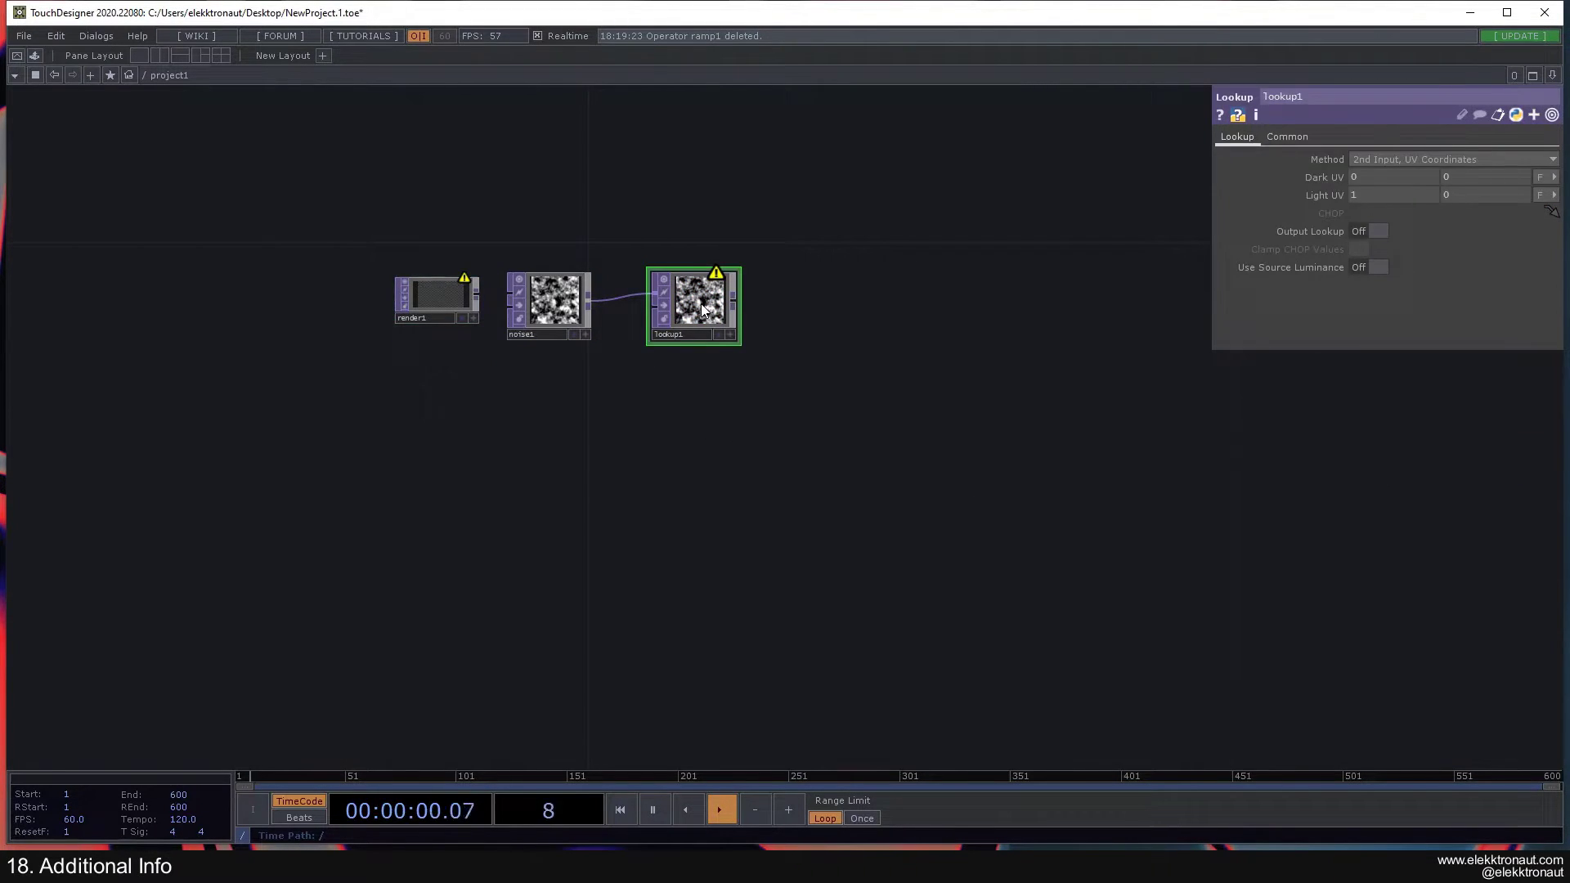
key("Delete")
key("Delete")
Add a Threshold TOP beside the Render TOP, leaving its input unconnected.
key("Tab")
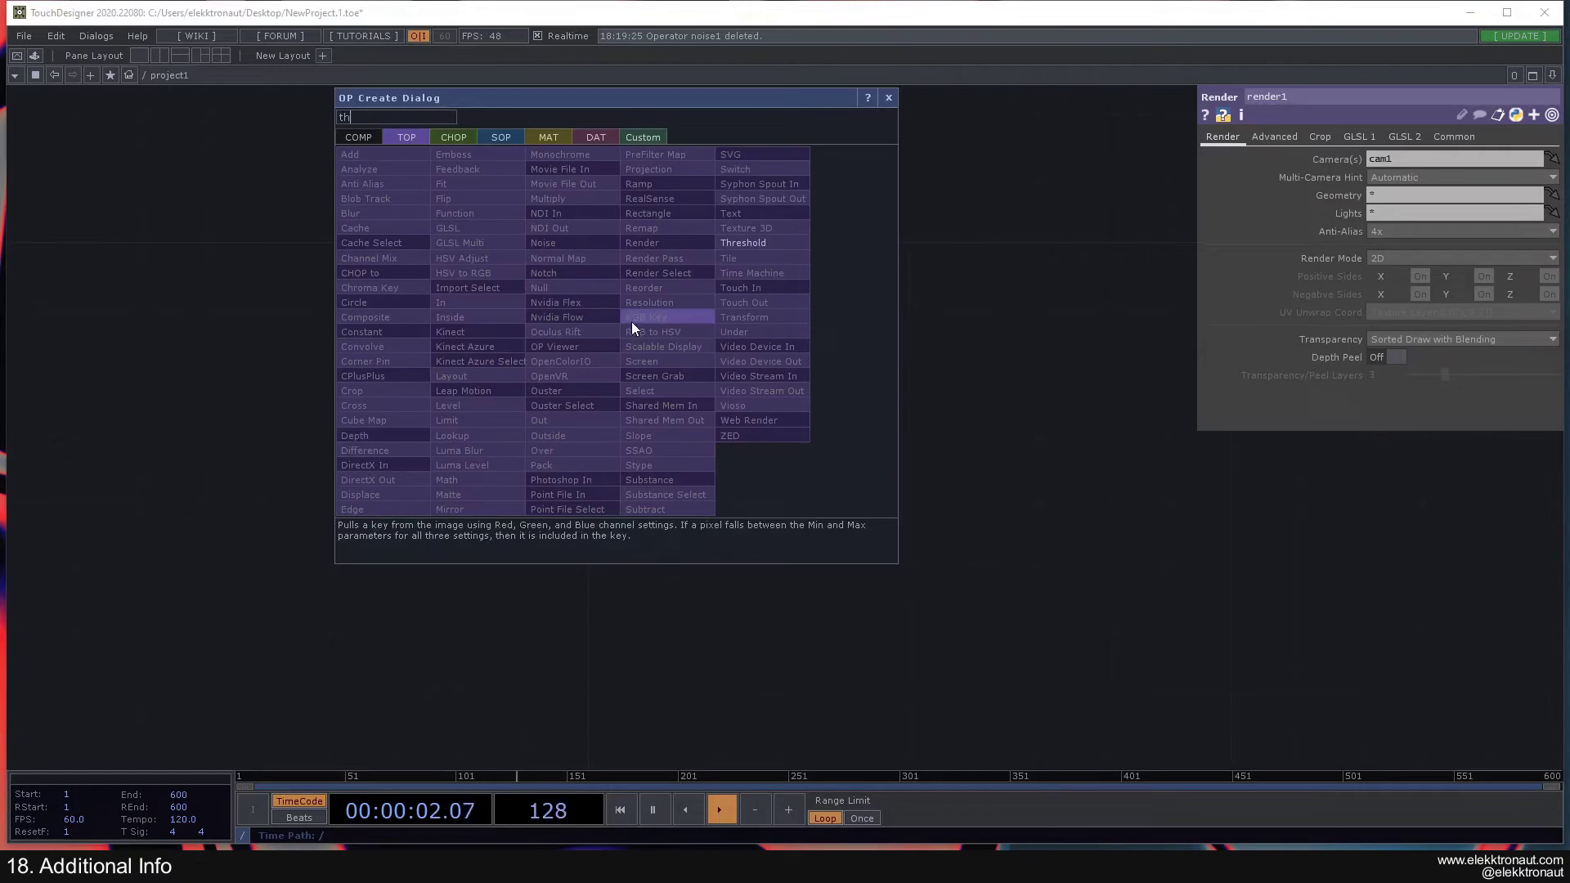
left_click(744, 246)
left_click(662, 311)
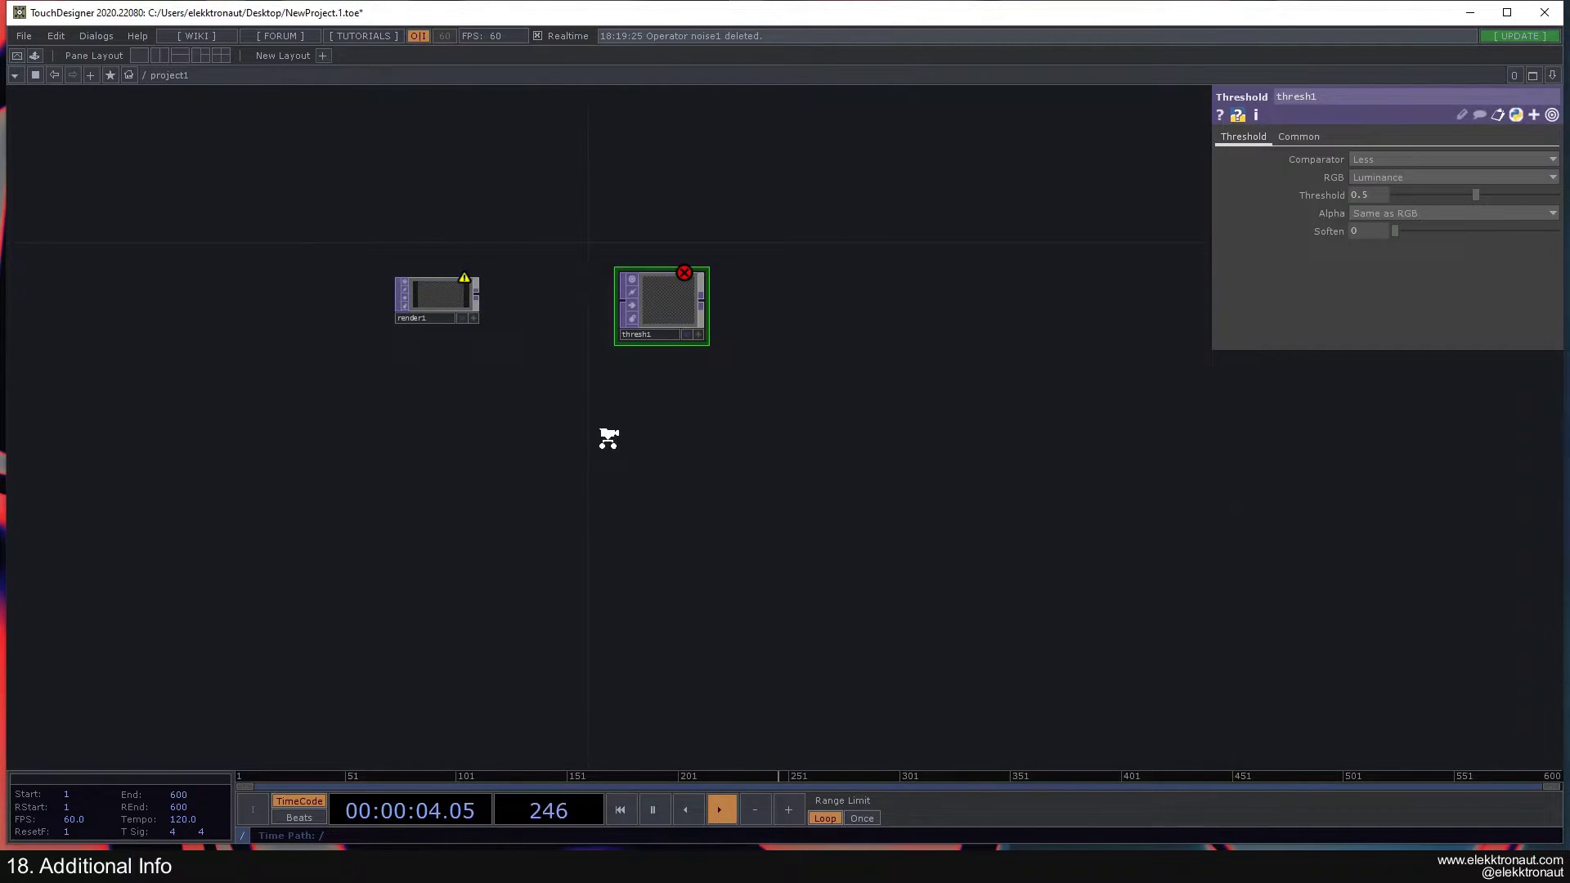
Go up to the parent network to inspect the error flag on the project1 container, and return inside it.
key("u")
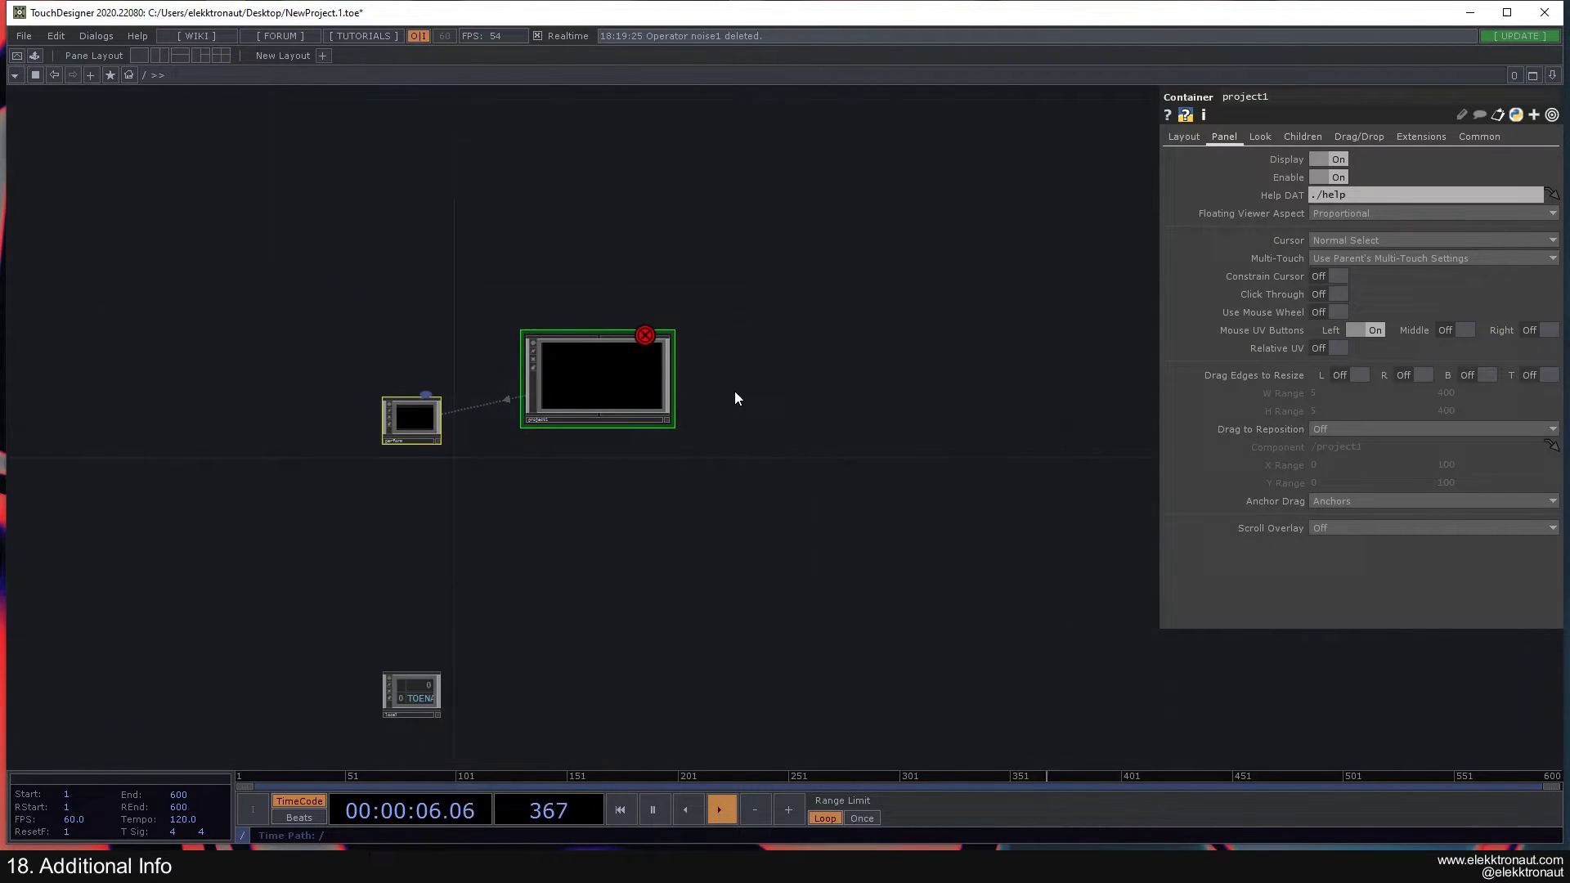
scroll(630, 365, "up", 5)
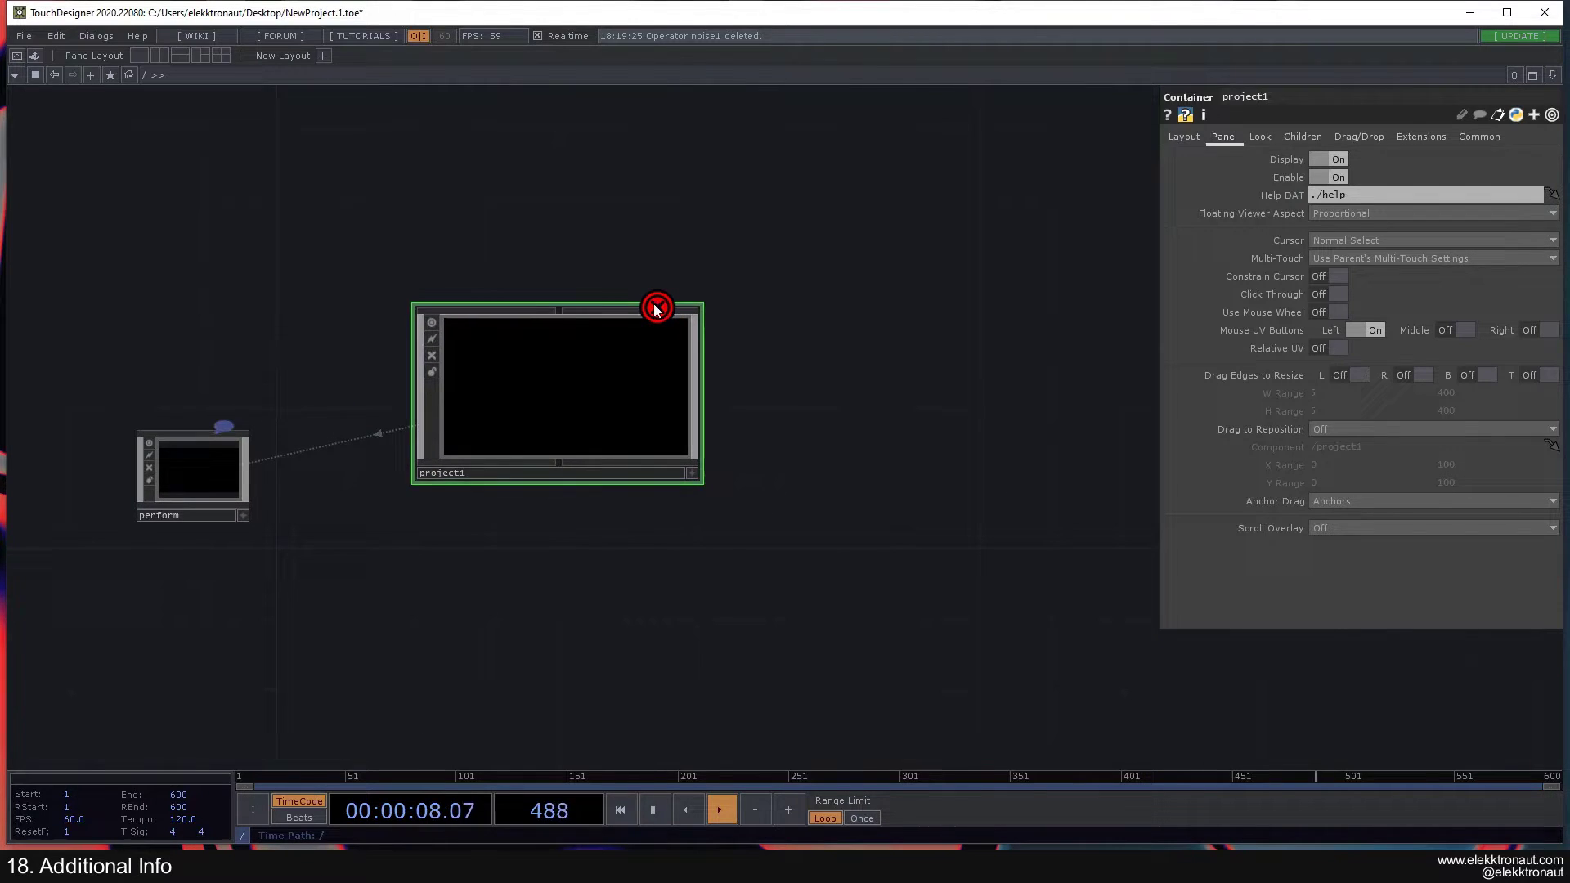
left_click_drag(808, 343, 818, 287)
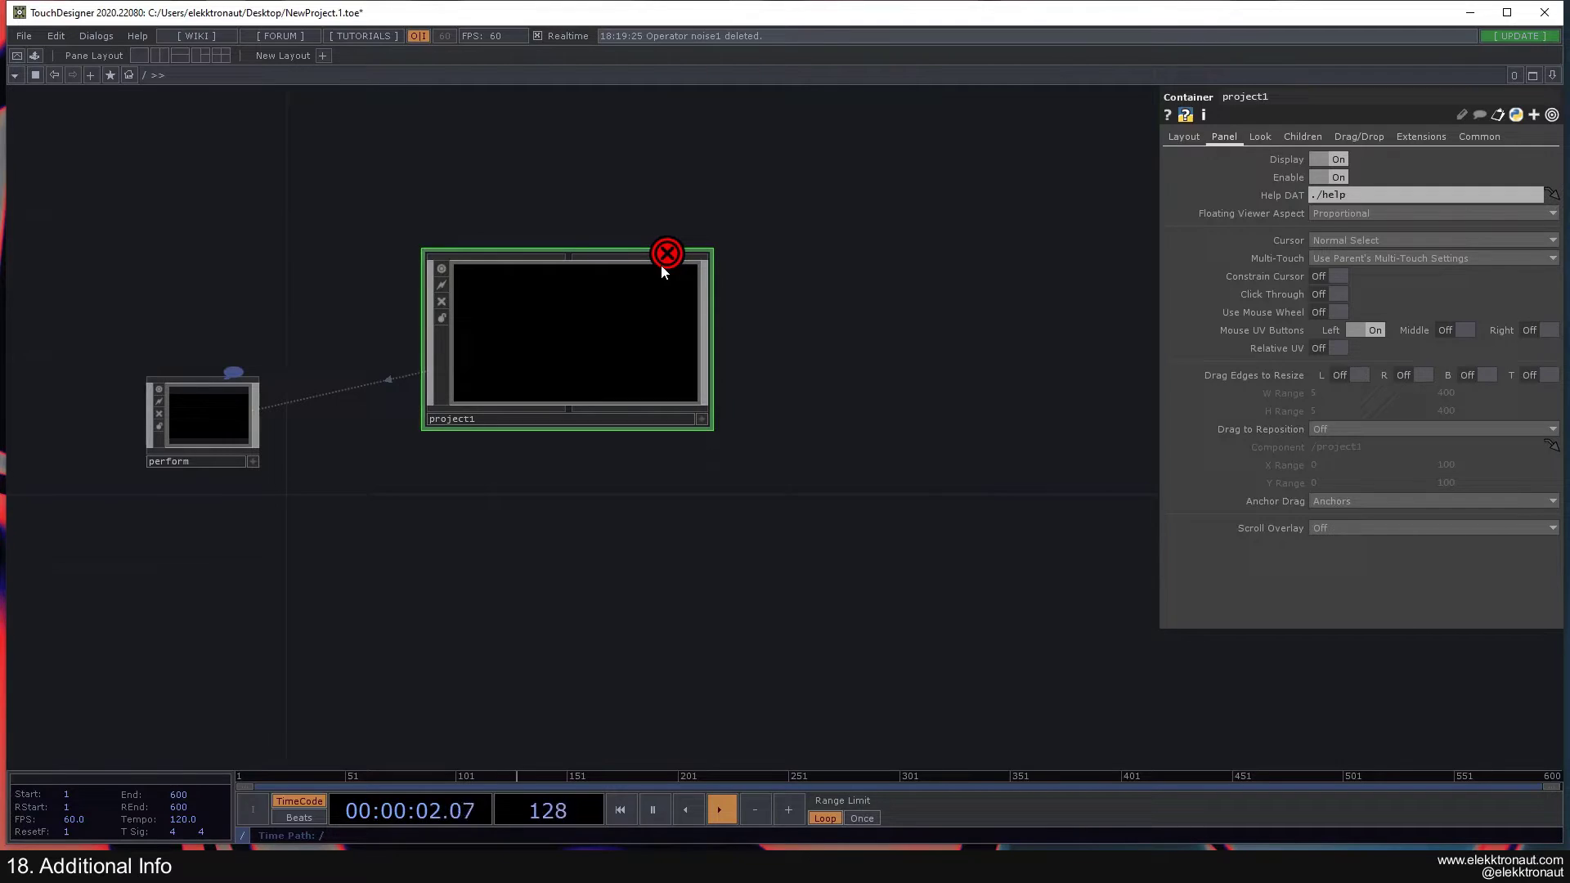
scroll(544, 361, "up", 2)
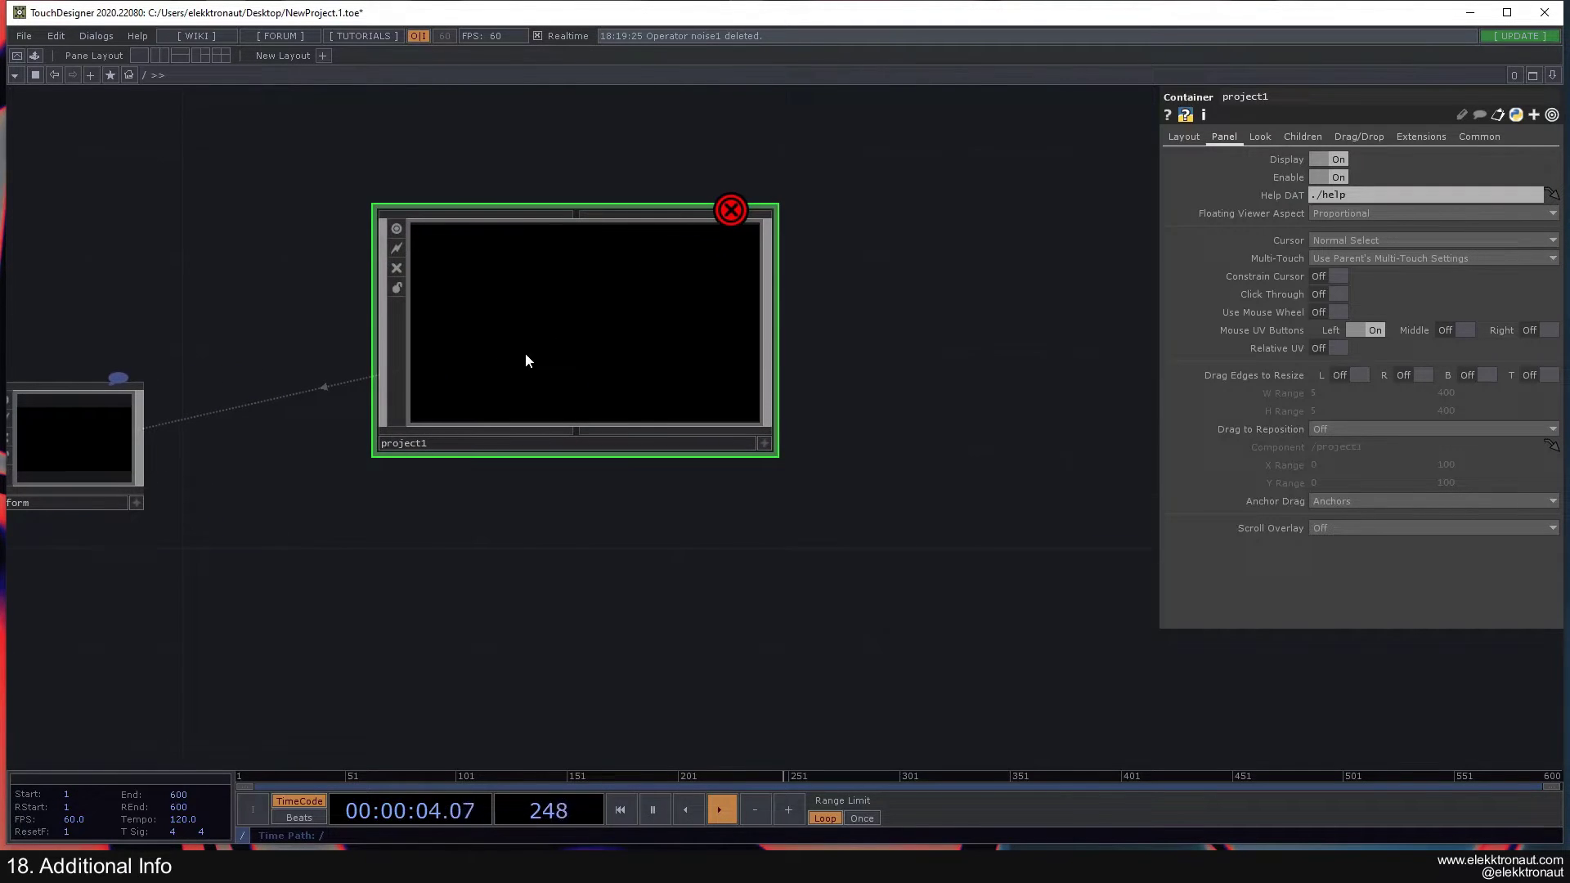
scroll(565, 360, "up", 3)
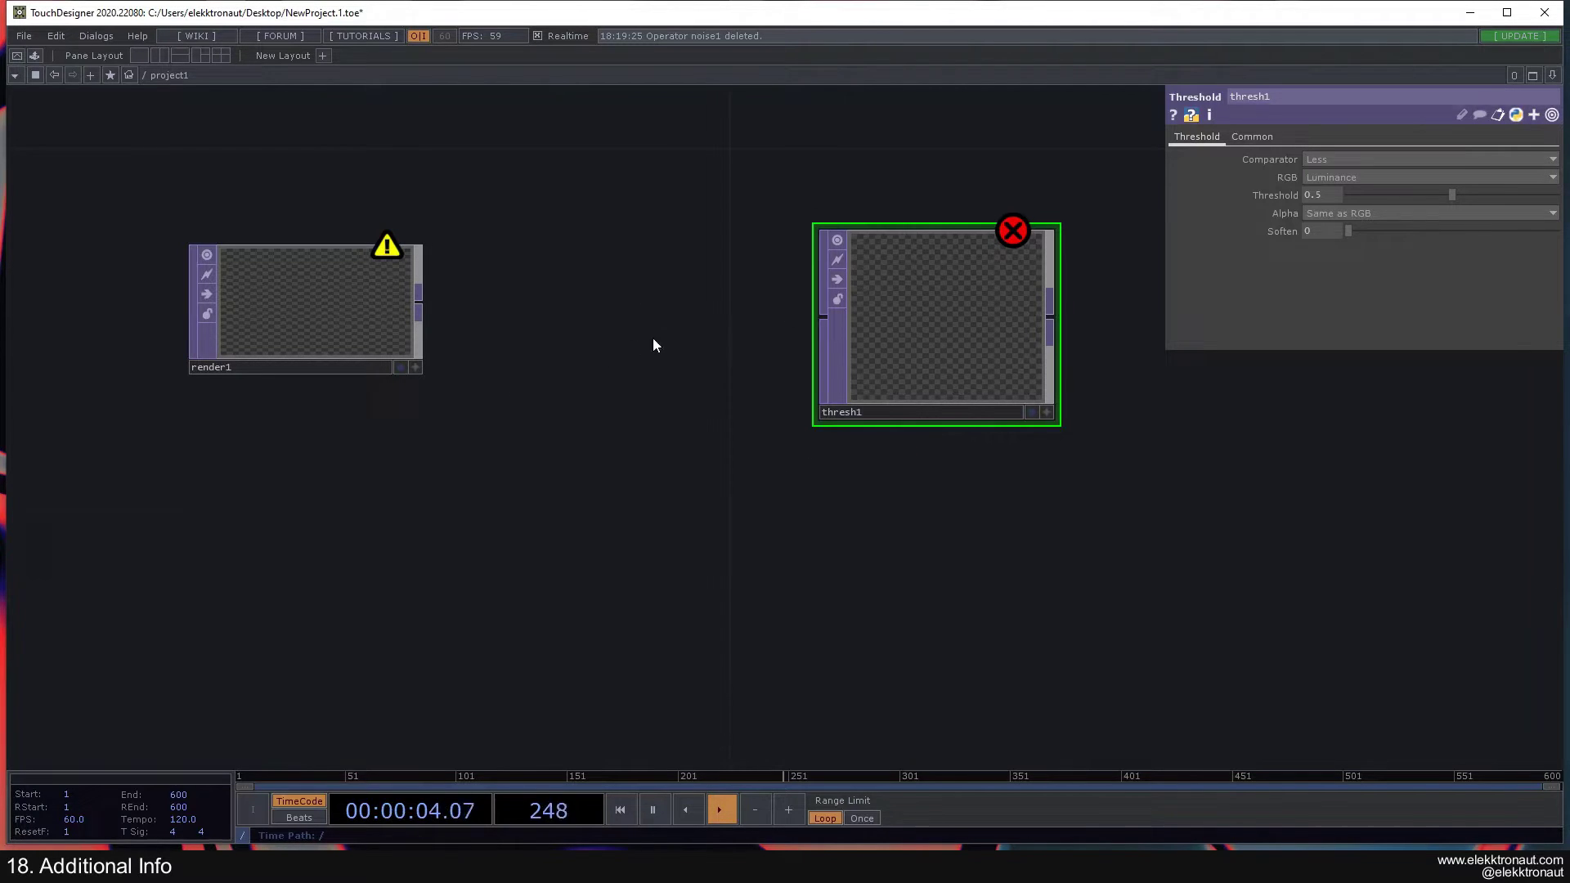
Connect the Render TOP's output to the Threshold TOP's input, and undo that connection.
scroll(701, 291, "down", 3)
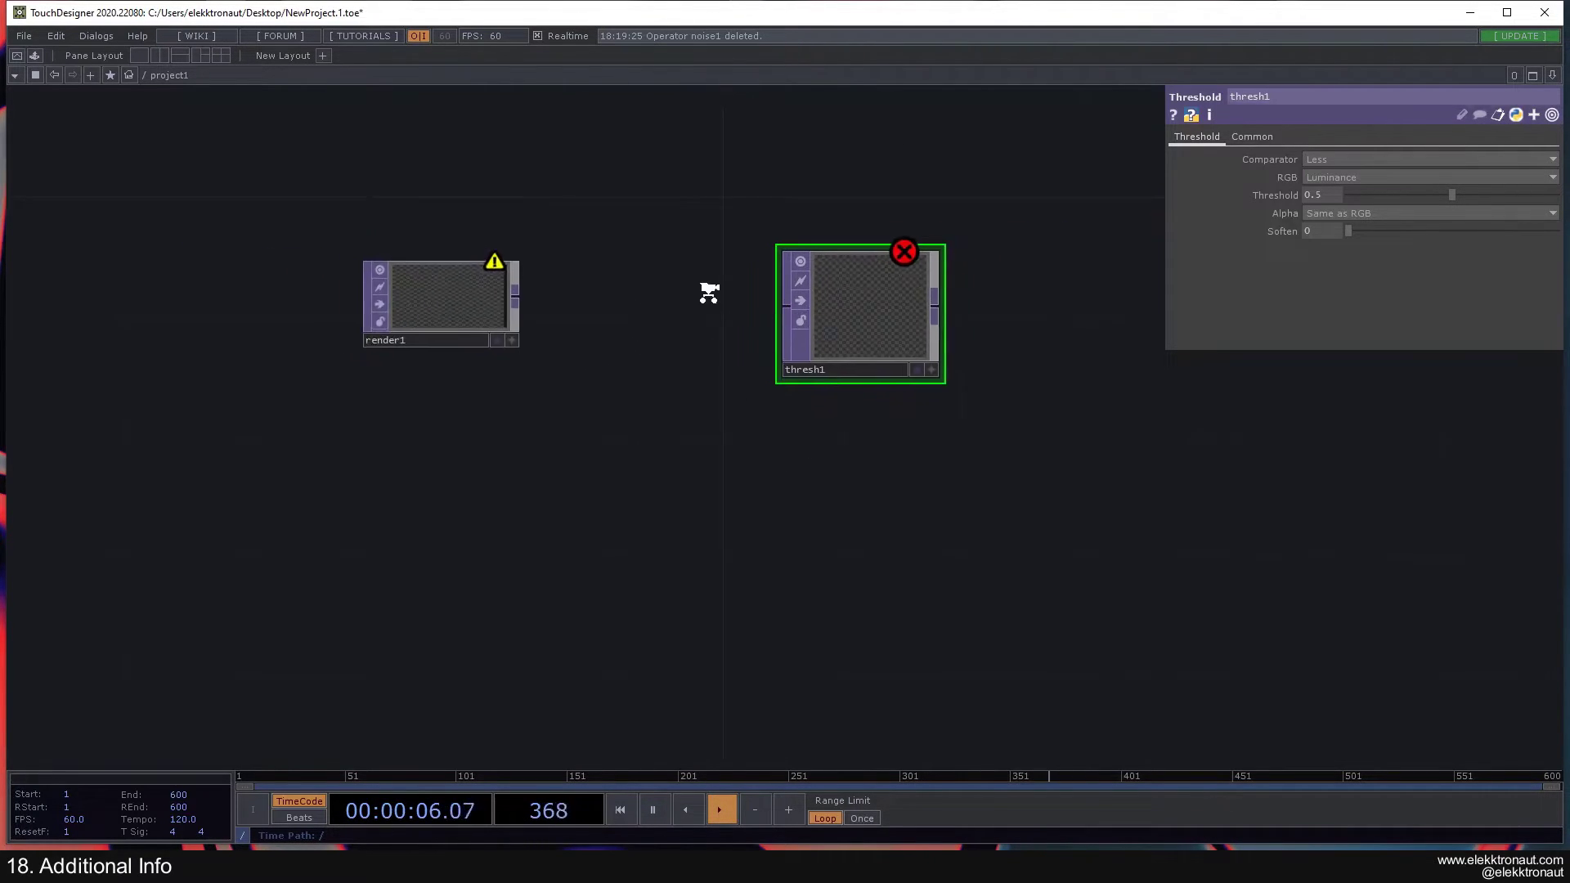
scroll(703, 295, "up", 2)
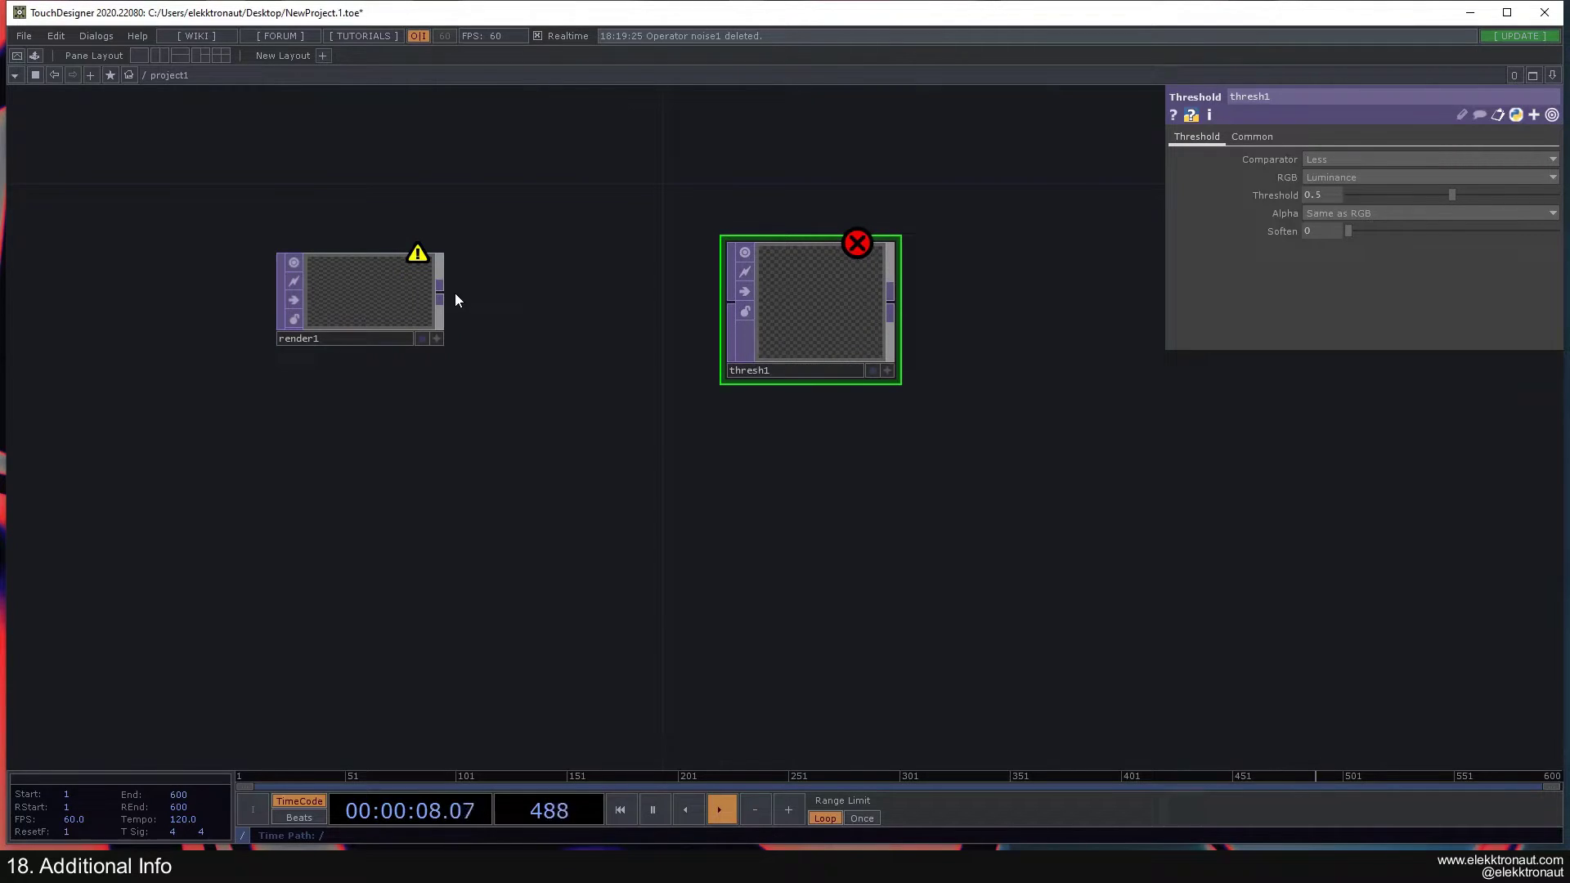
left_click_drag(442, 292, 742, 327)
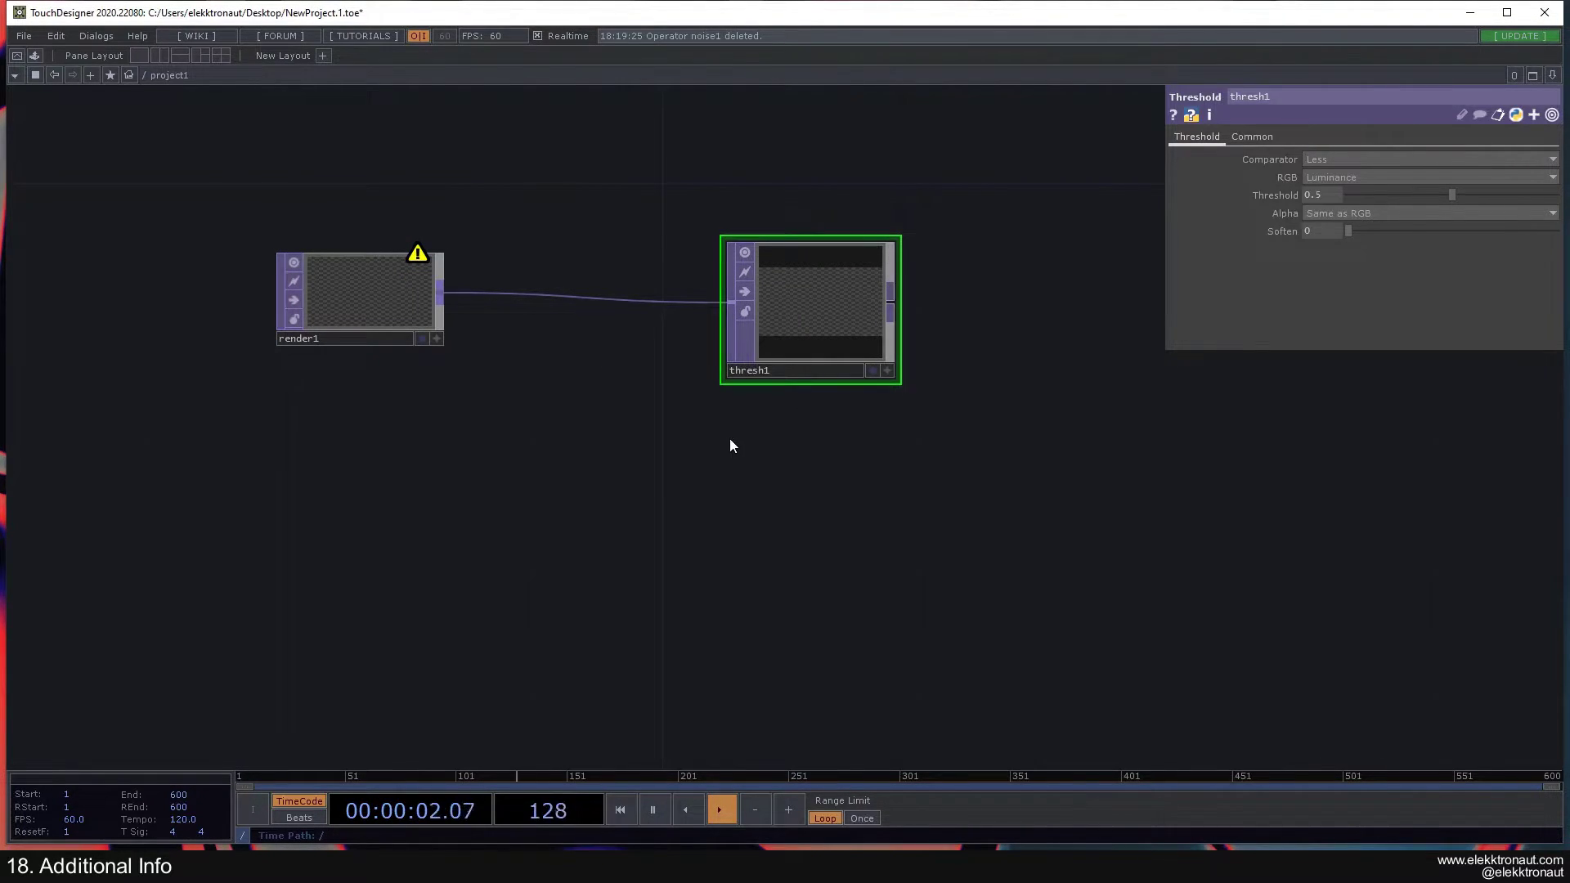
key("ctrl+z")
Delete both the Render TOP and the Threshold TOP from the network.
scroll(728, 449, "down", 3)
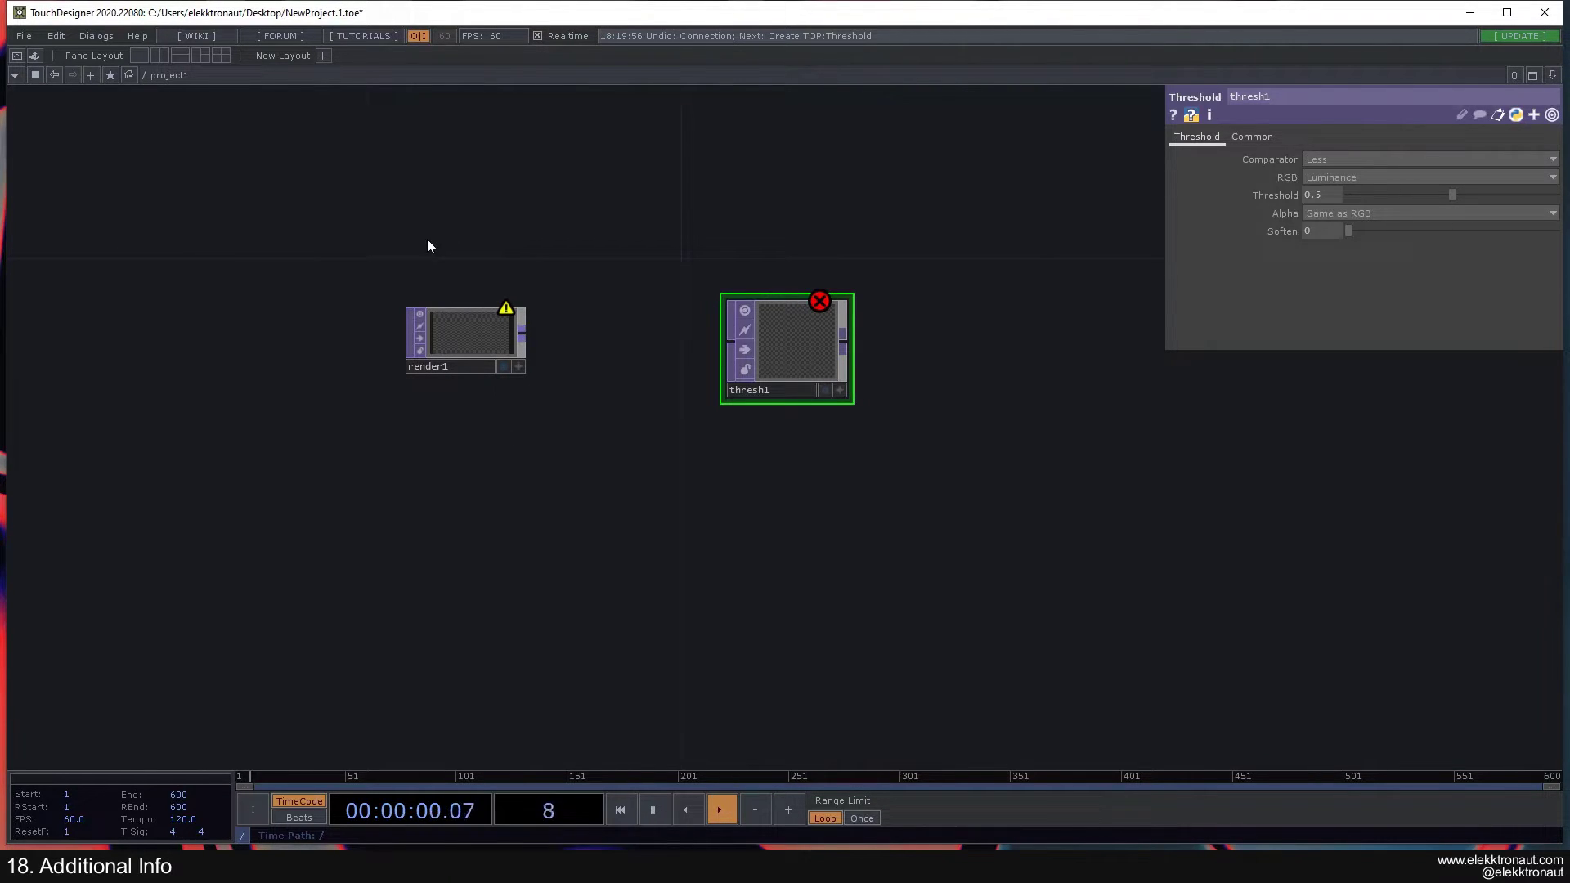
left_click_drag(416, 234, 792, 483)
key("Delete")
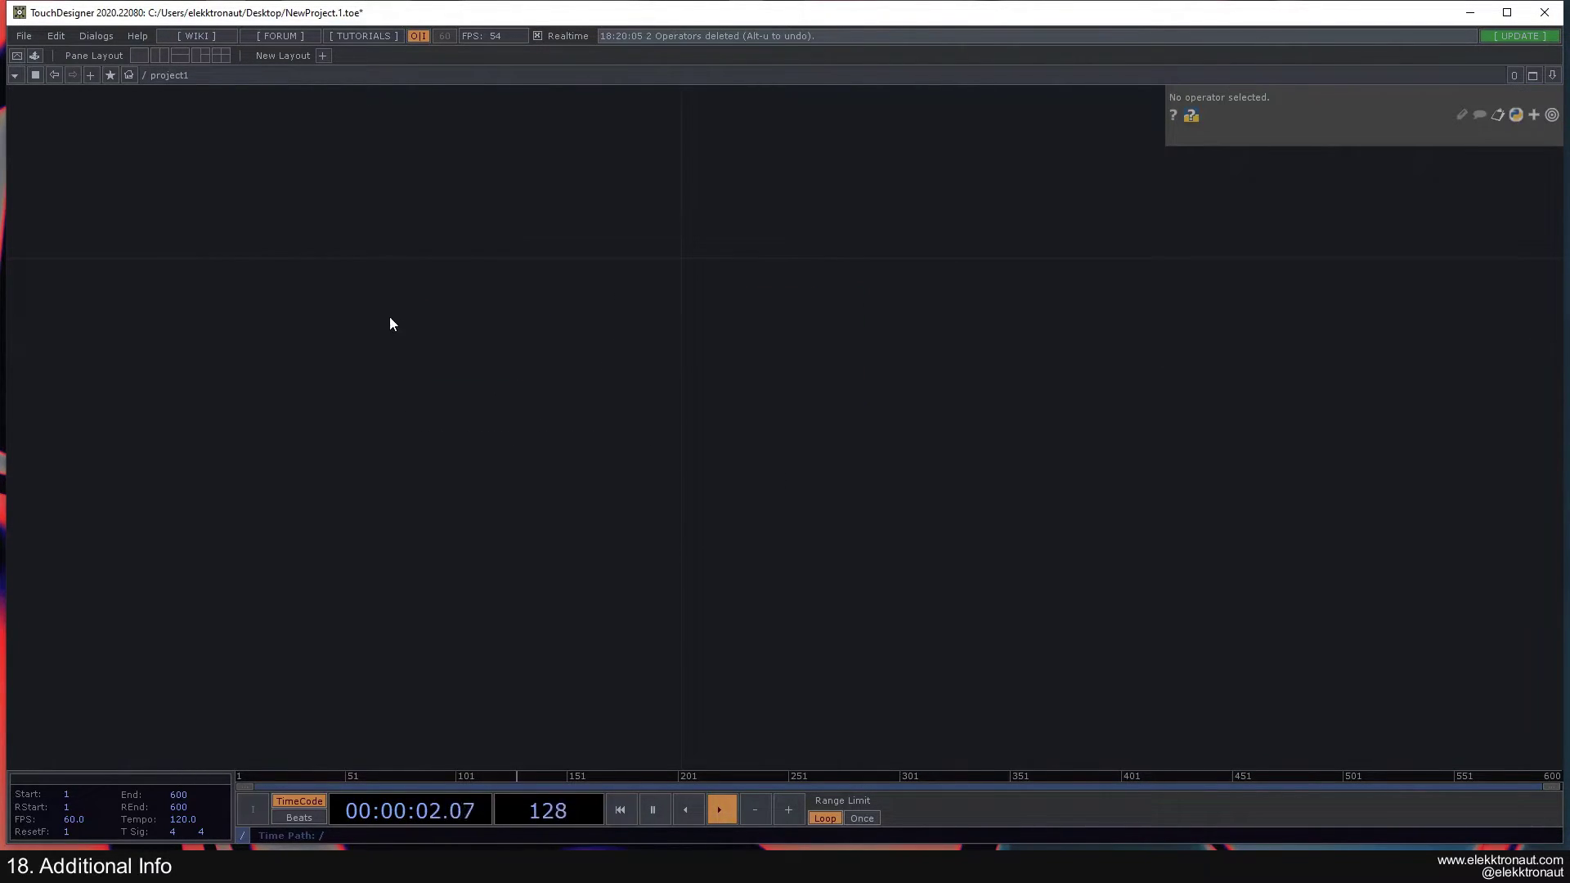
Add a Text DAT to the empty project1 network.
key("Tab")
left_click(334, 114)
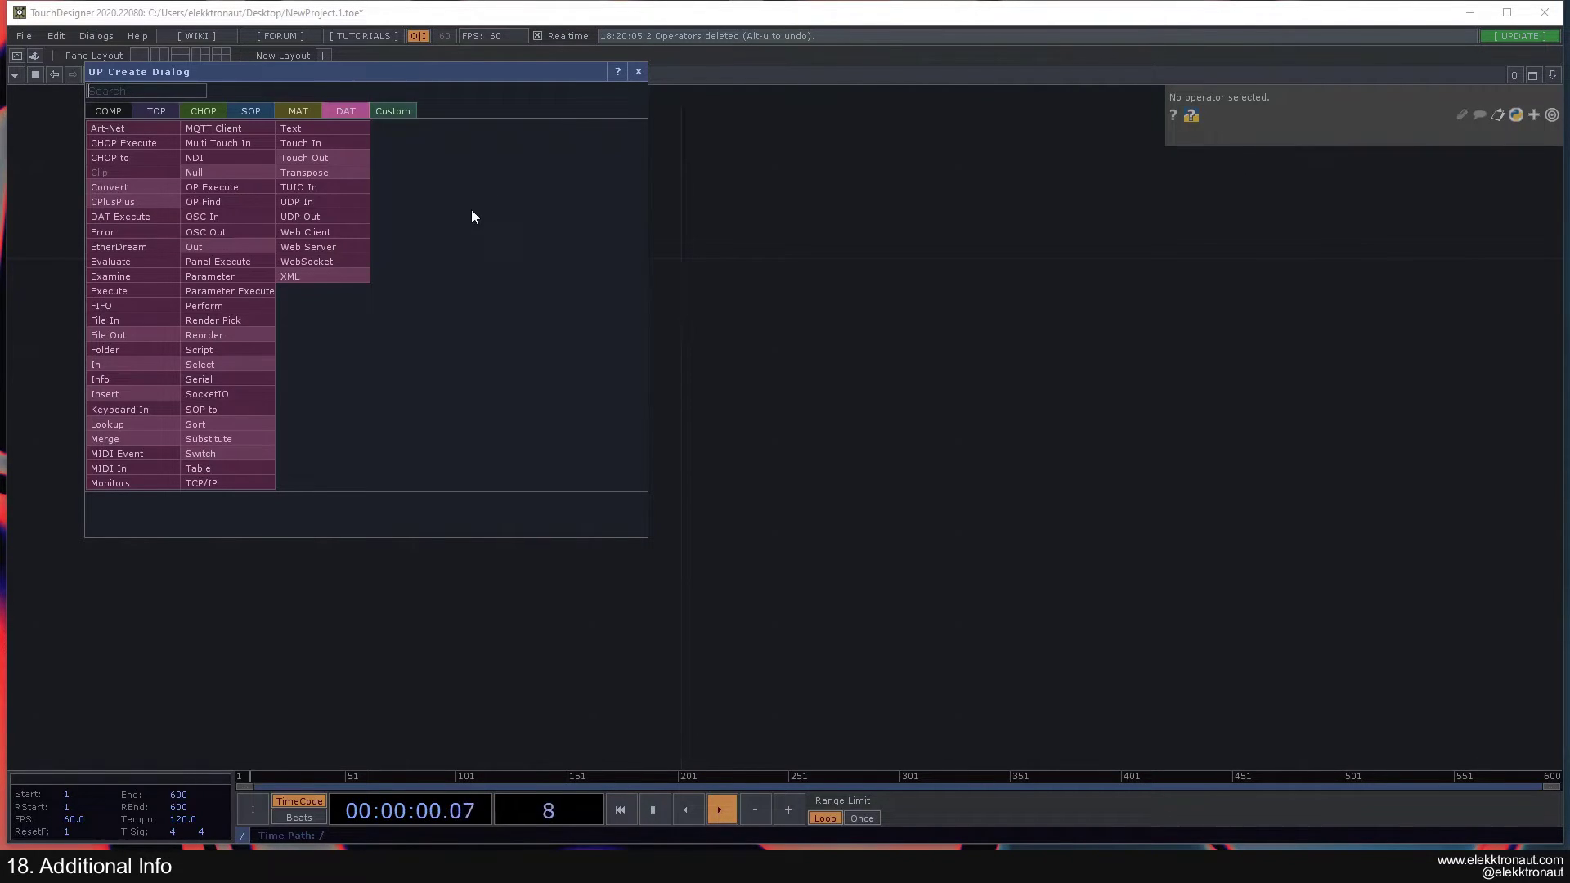
left_click(311, 129)
left_click(472, 270)
scroll(499, 299, "up", 3)
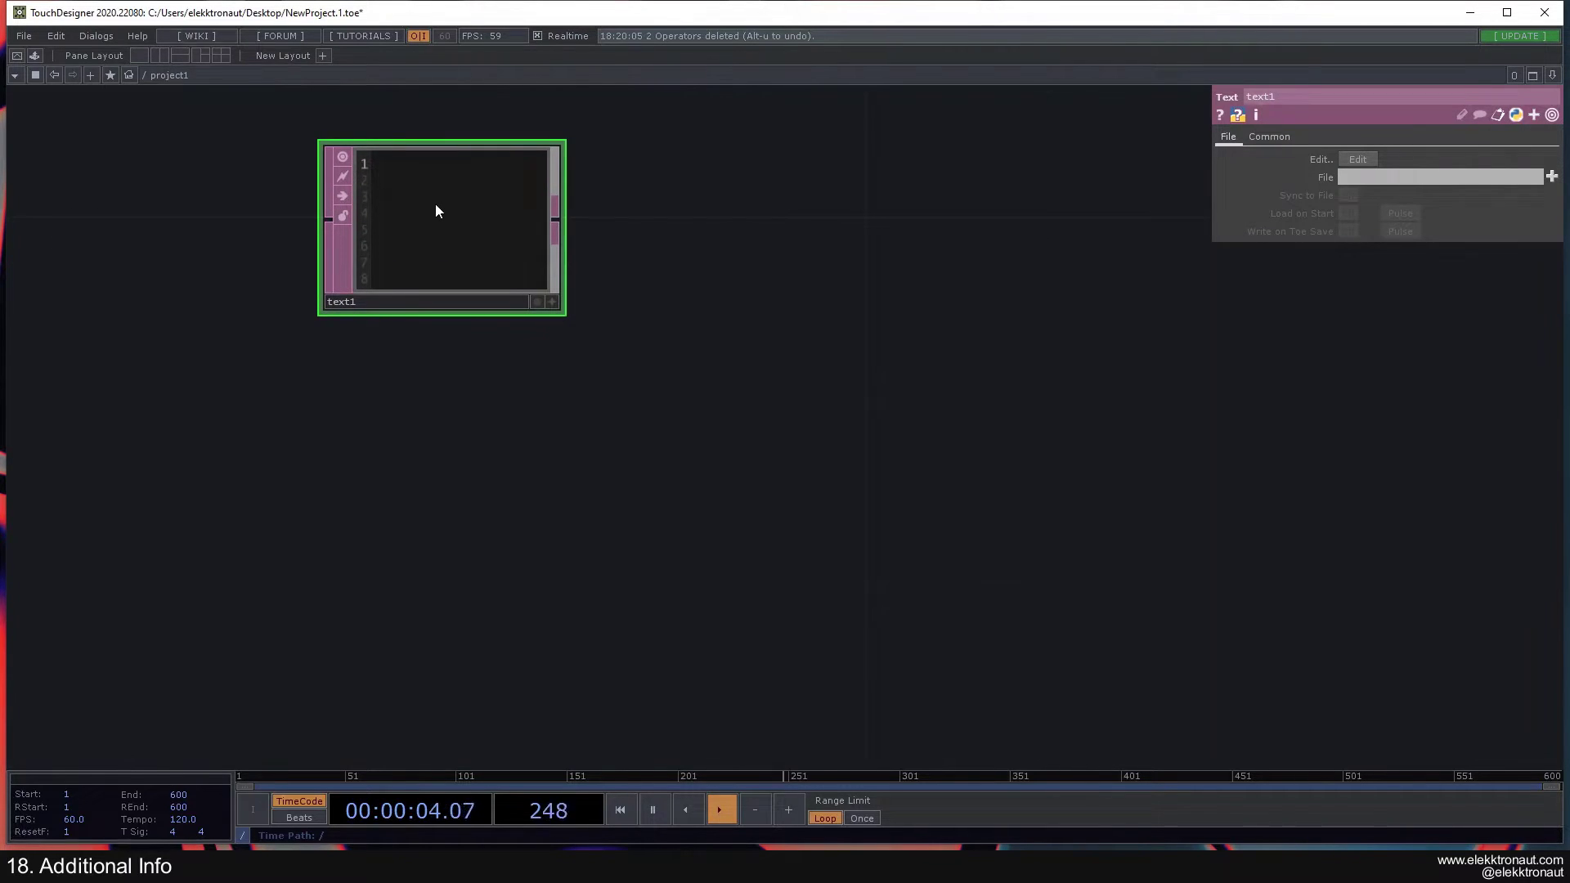
Enter "ddddd" as the Text DAT's content directly in its viewer and leave the editing mode.
left_click(552, 302)
type("ddddd")
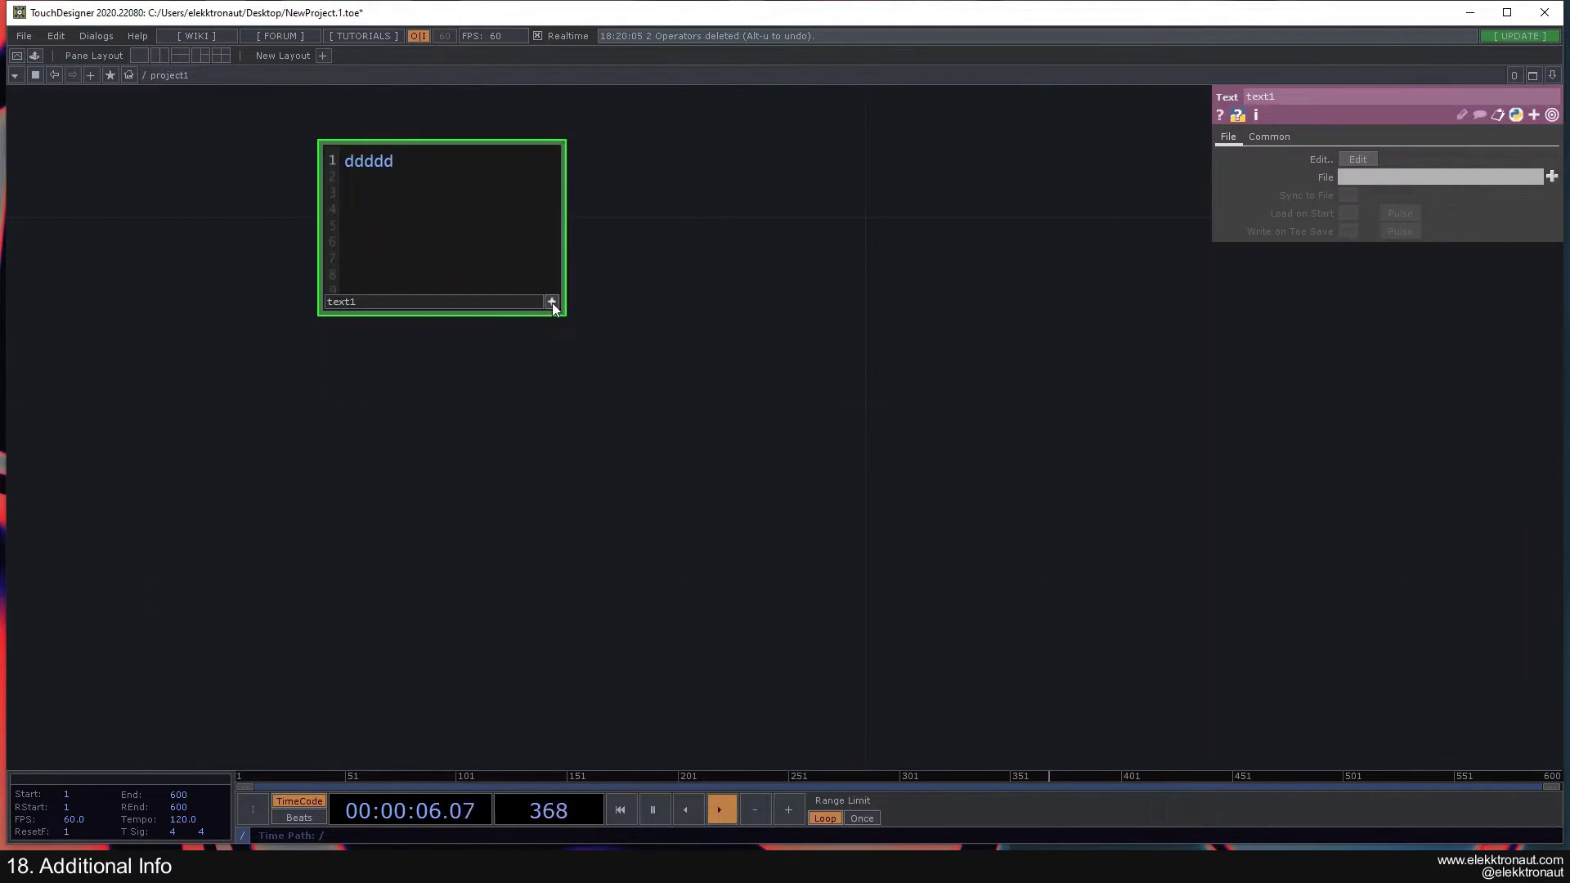
left_click(552, 302)
left_click_drag(648, 292, 722, 289)
Run the Text DAT's content as a script and examine the script errors in its operator info.
right_click(557, 228)
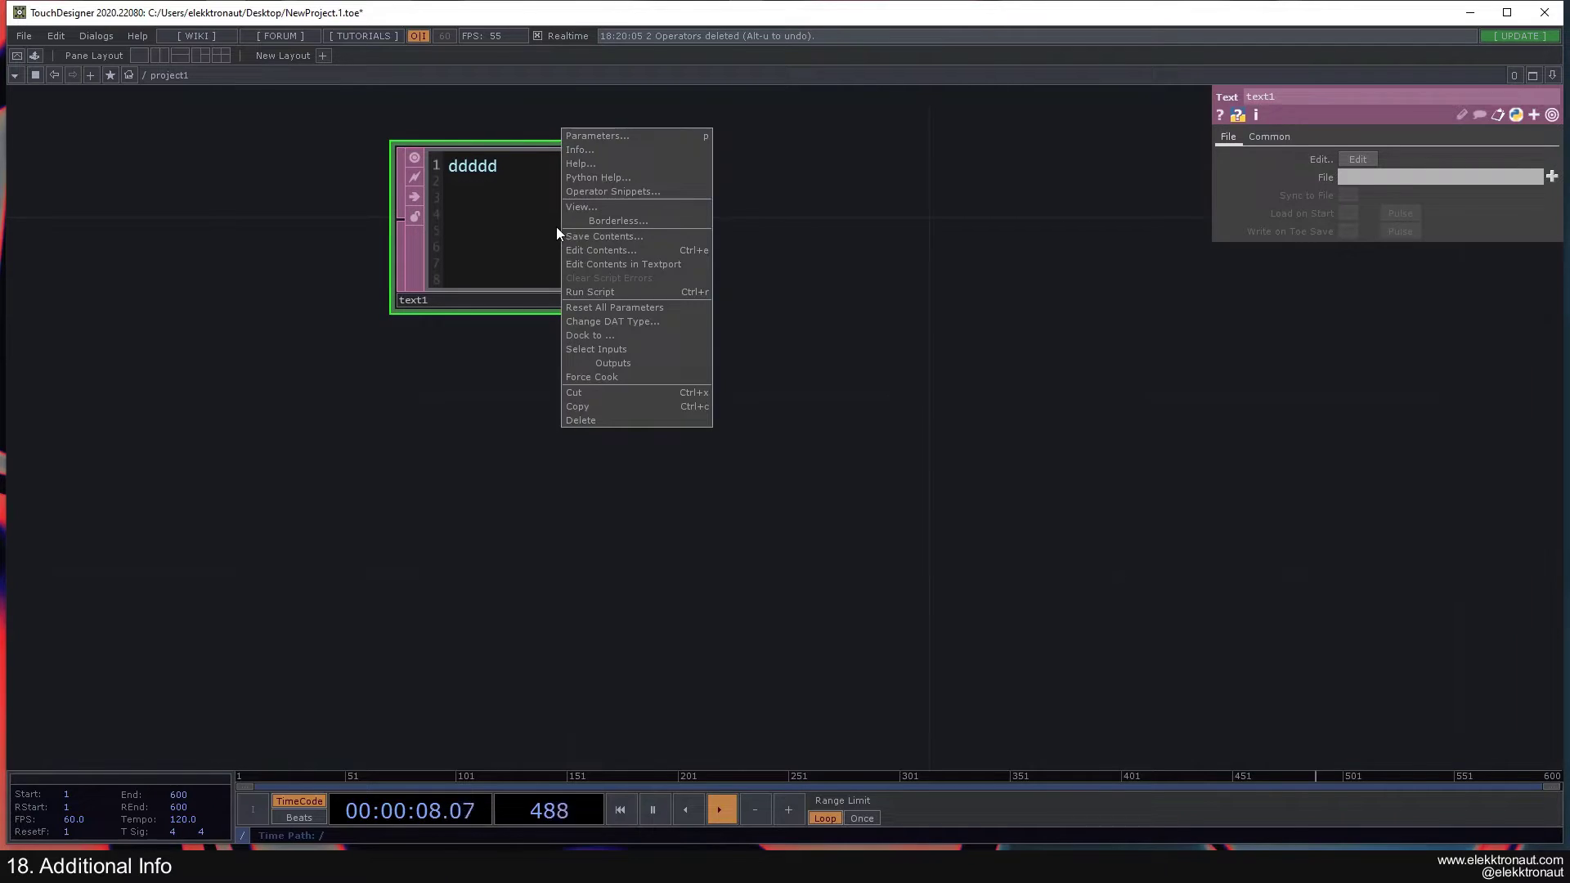
left_click(598, 285)
right_click(547, 211)
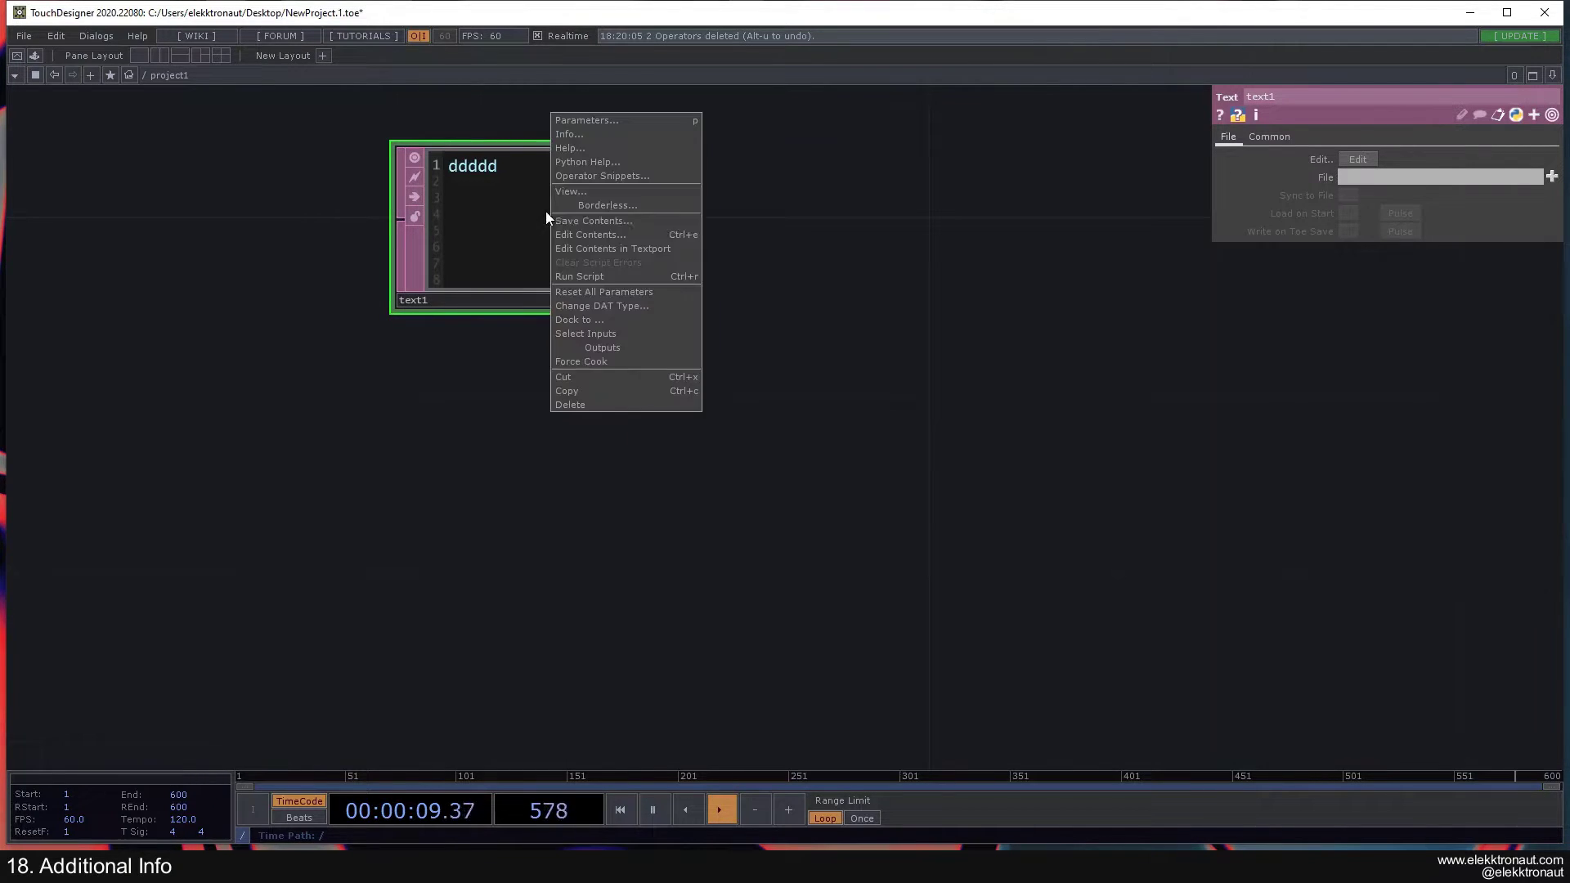
left_click(591, 273)
left_click_drag(700, 228, 731, 276)
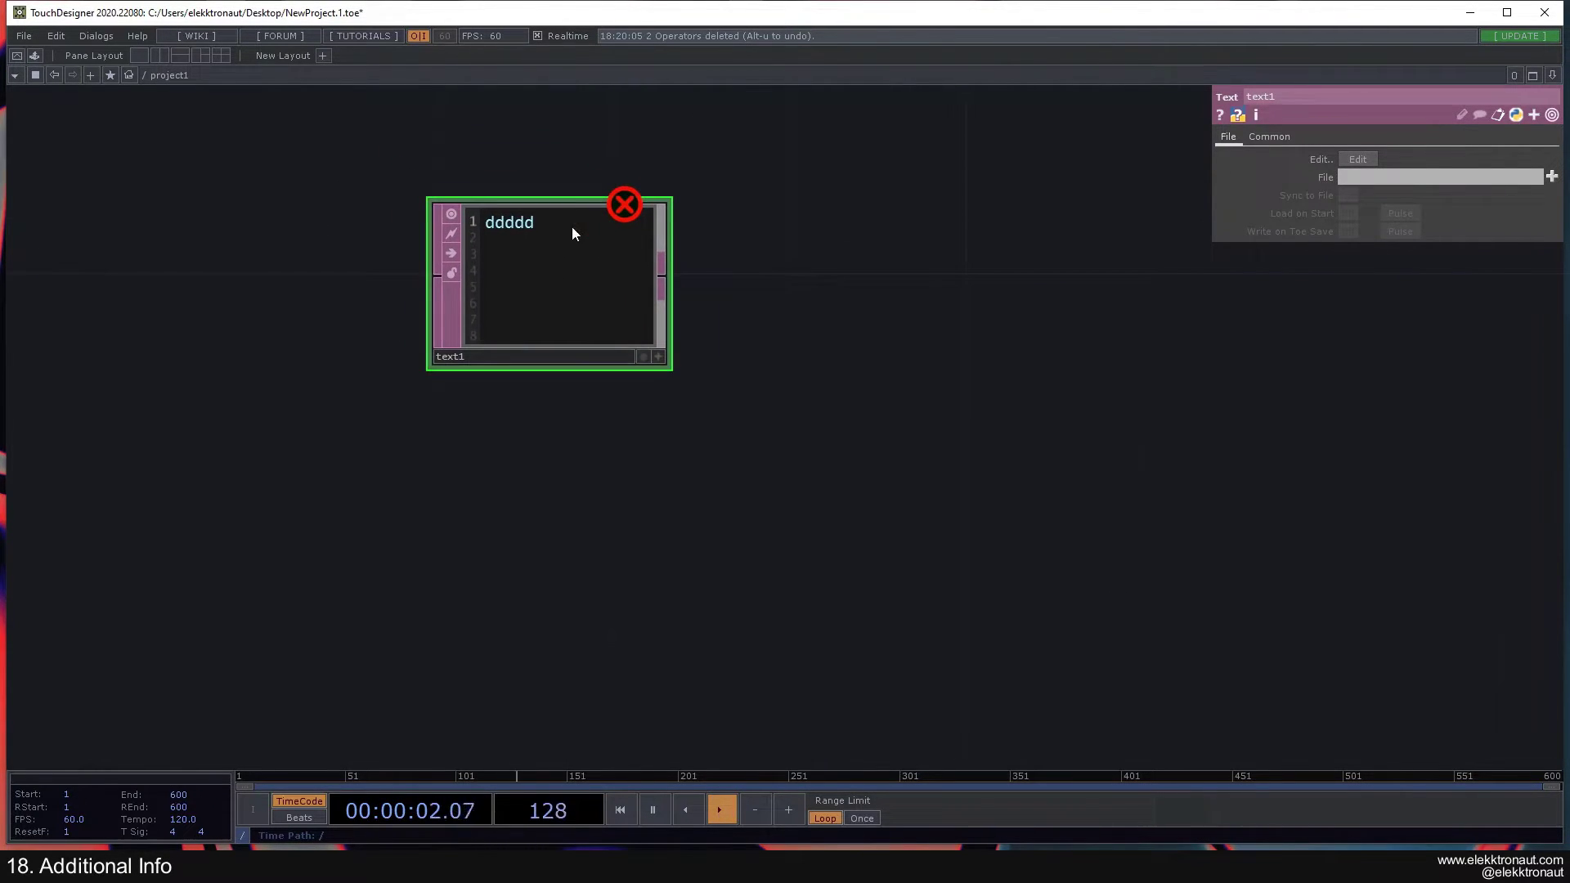
middle_click(579, 273)
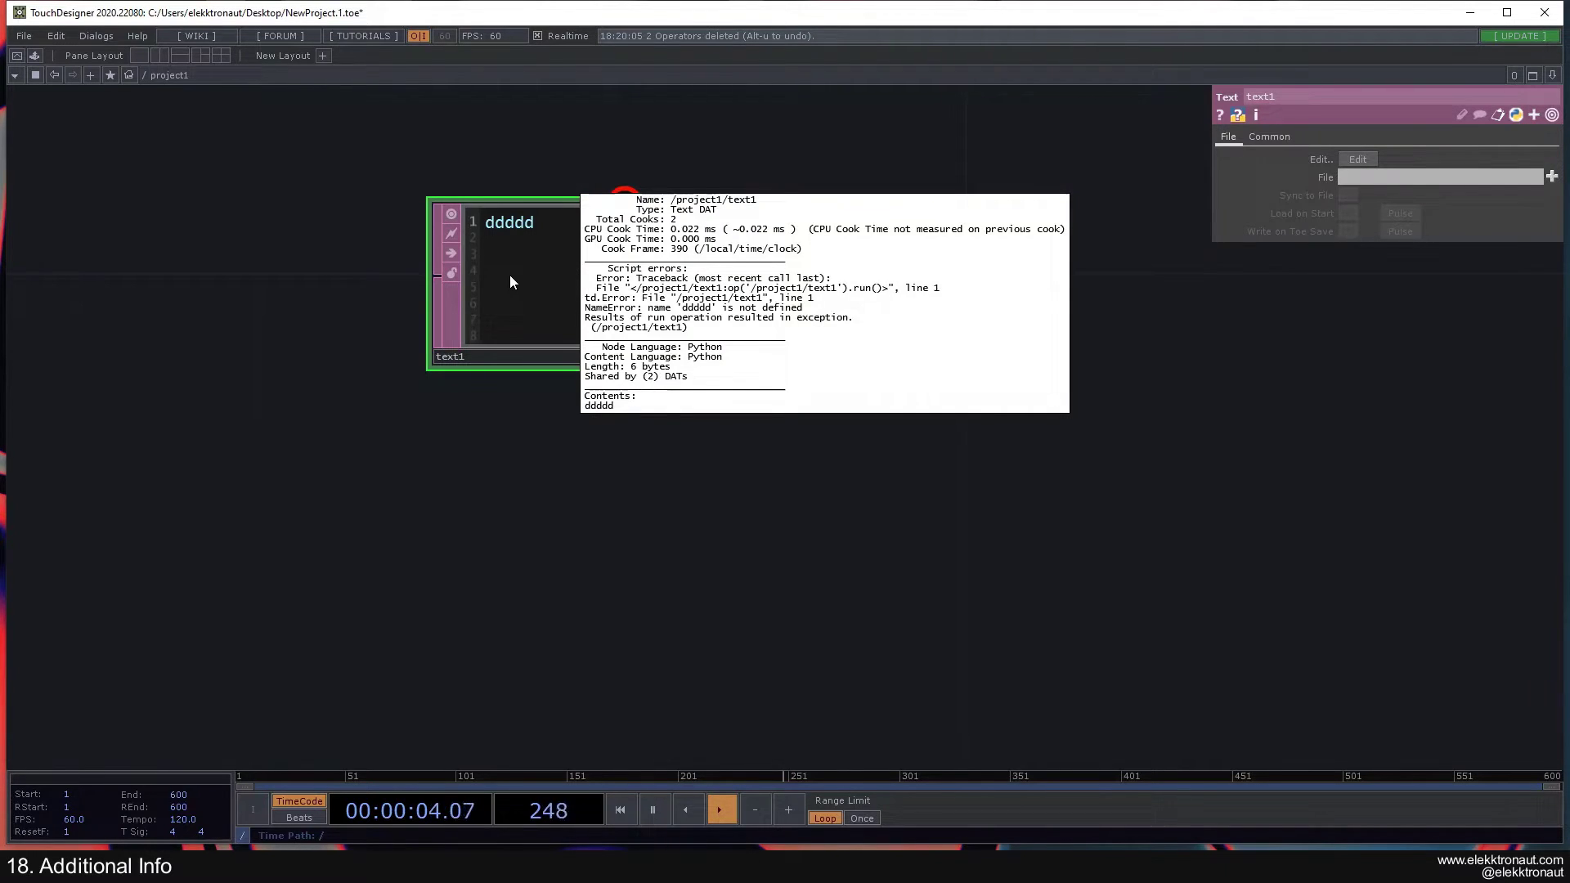
middle_click(538, 286)
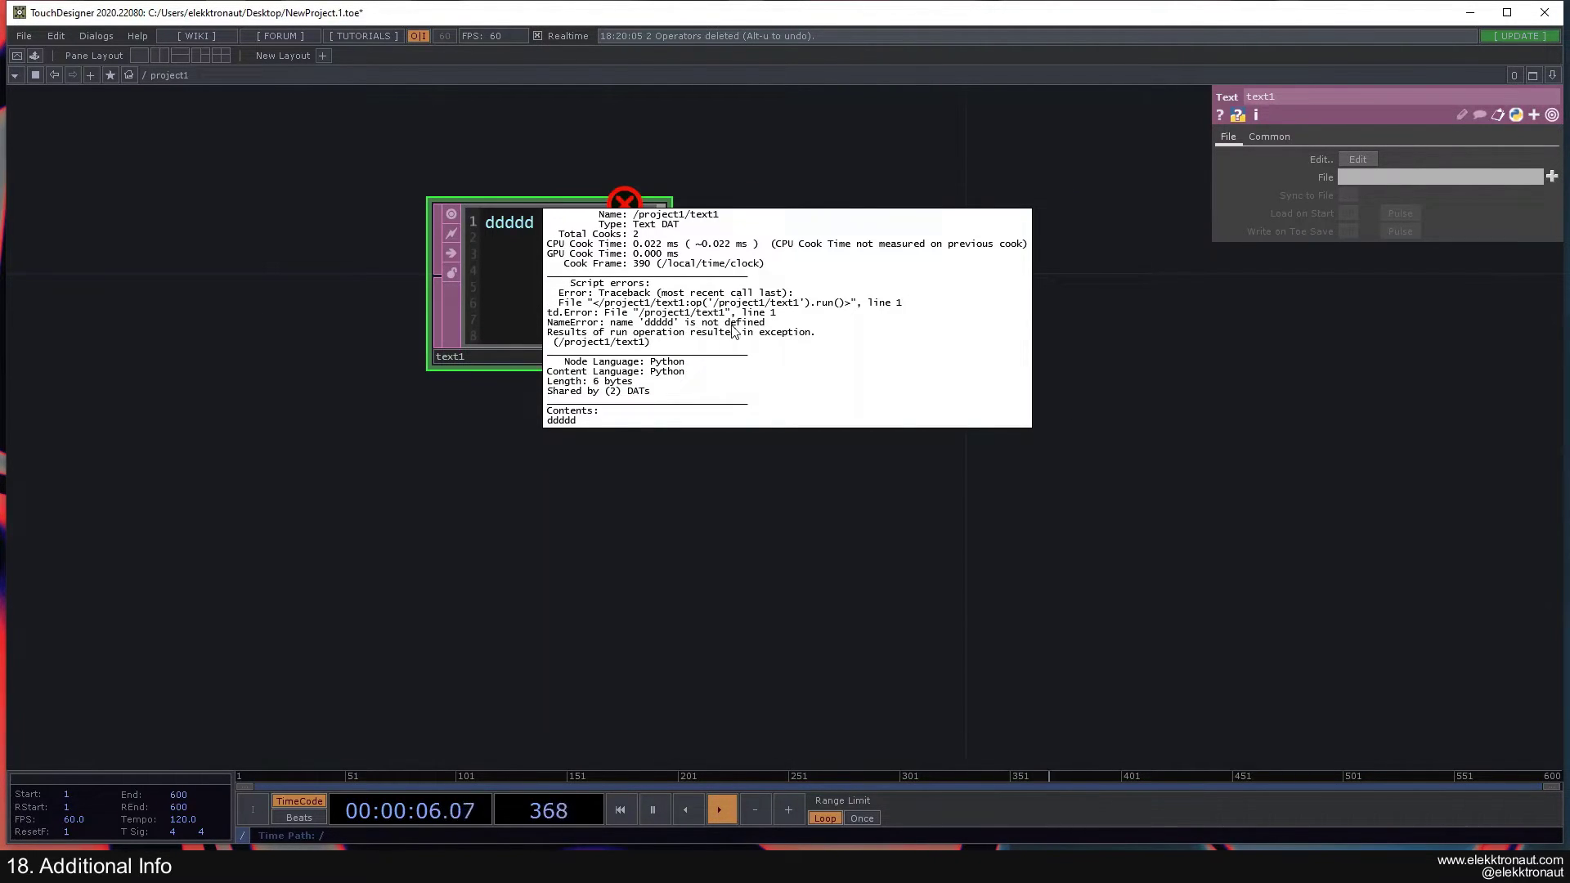
Split the pane left/right, show the Textport in the new pane to read the script error, and close that pane.
left_click_drag(679, 316, 558, 316)
key("alt+bracketleft")
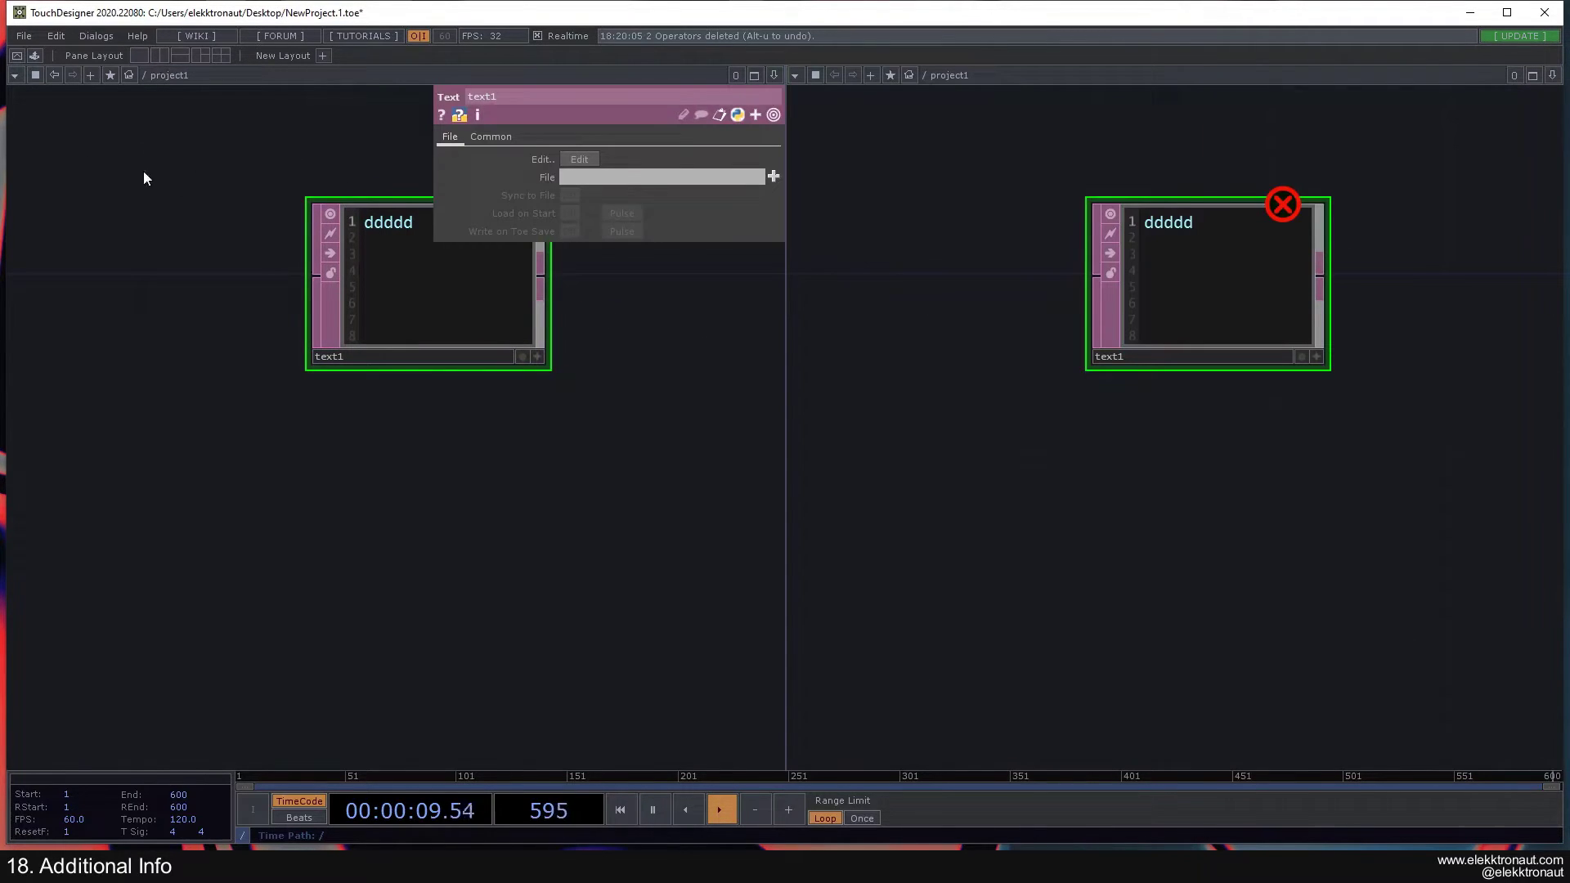
left_click(796, 74)
left_click(834, 209)
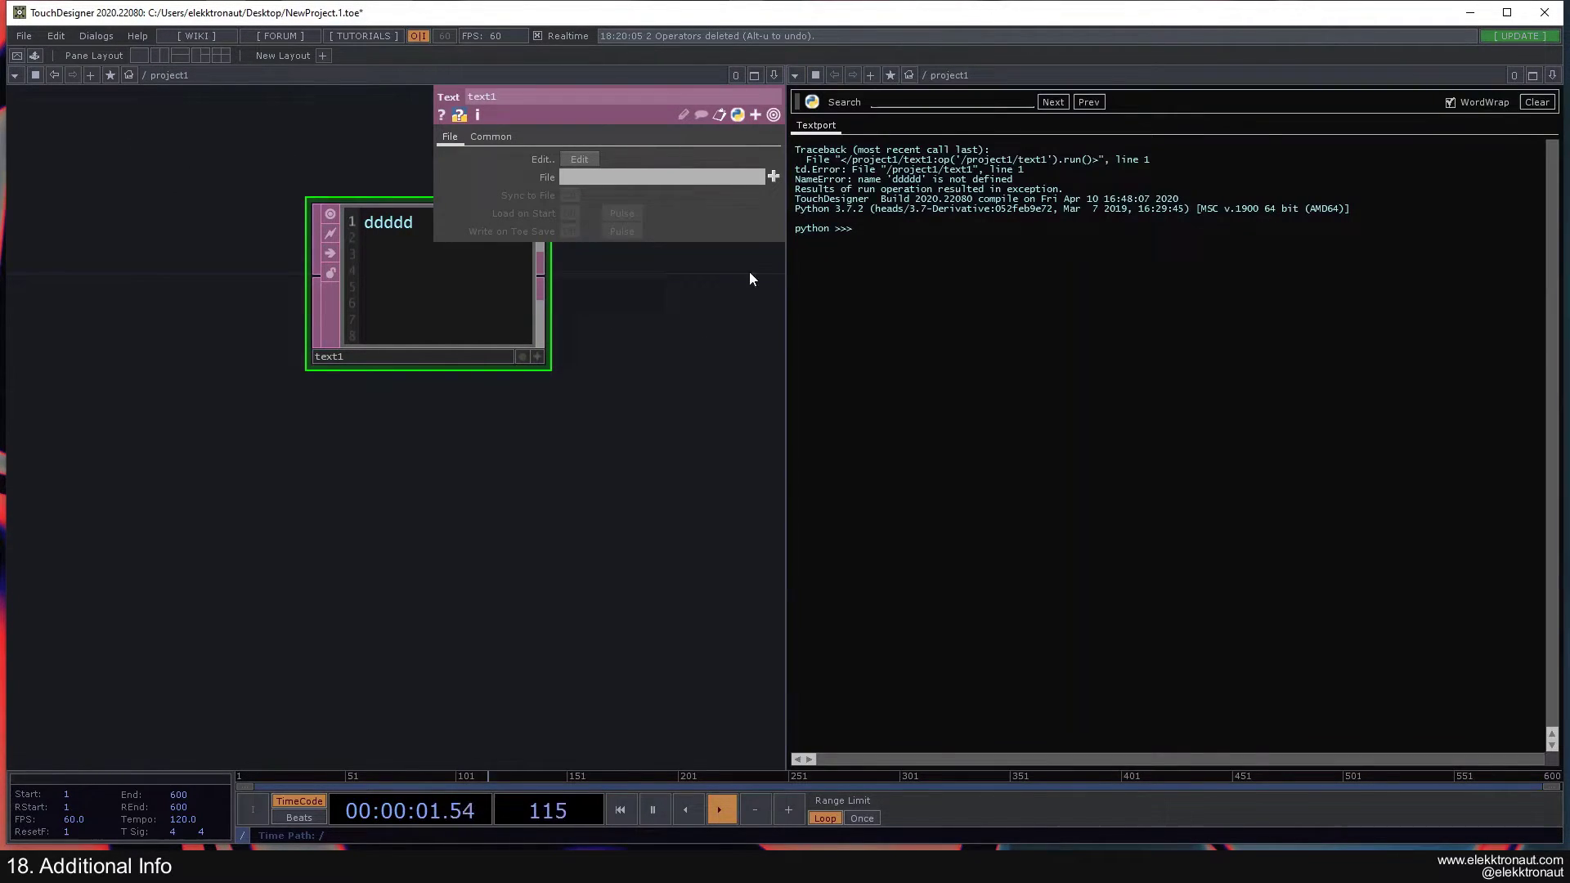
left_click_drag(614, 355, 487, 406)
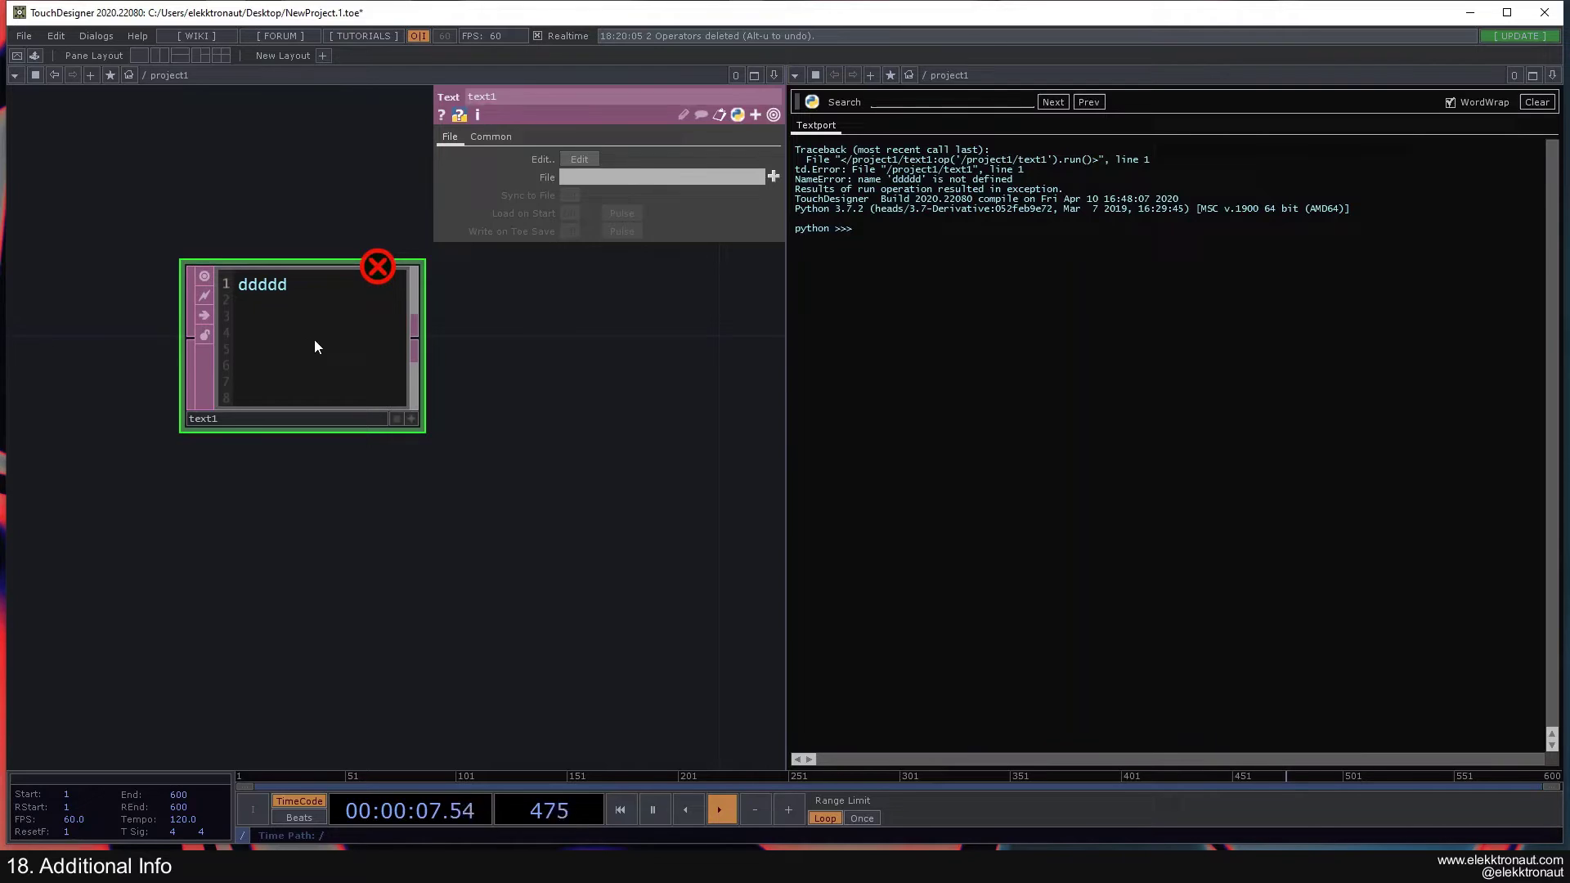
mouse_move(539, 367)
left_mouse_down()
mouse_move(603, 316)
mouse_move(544, 363)
left_mouse_up()
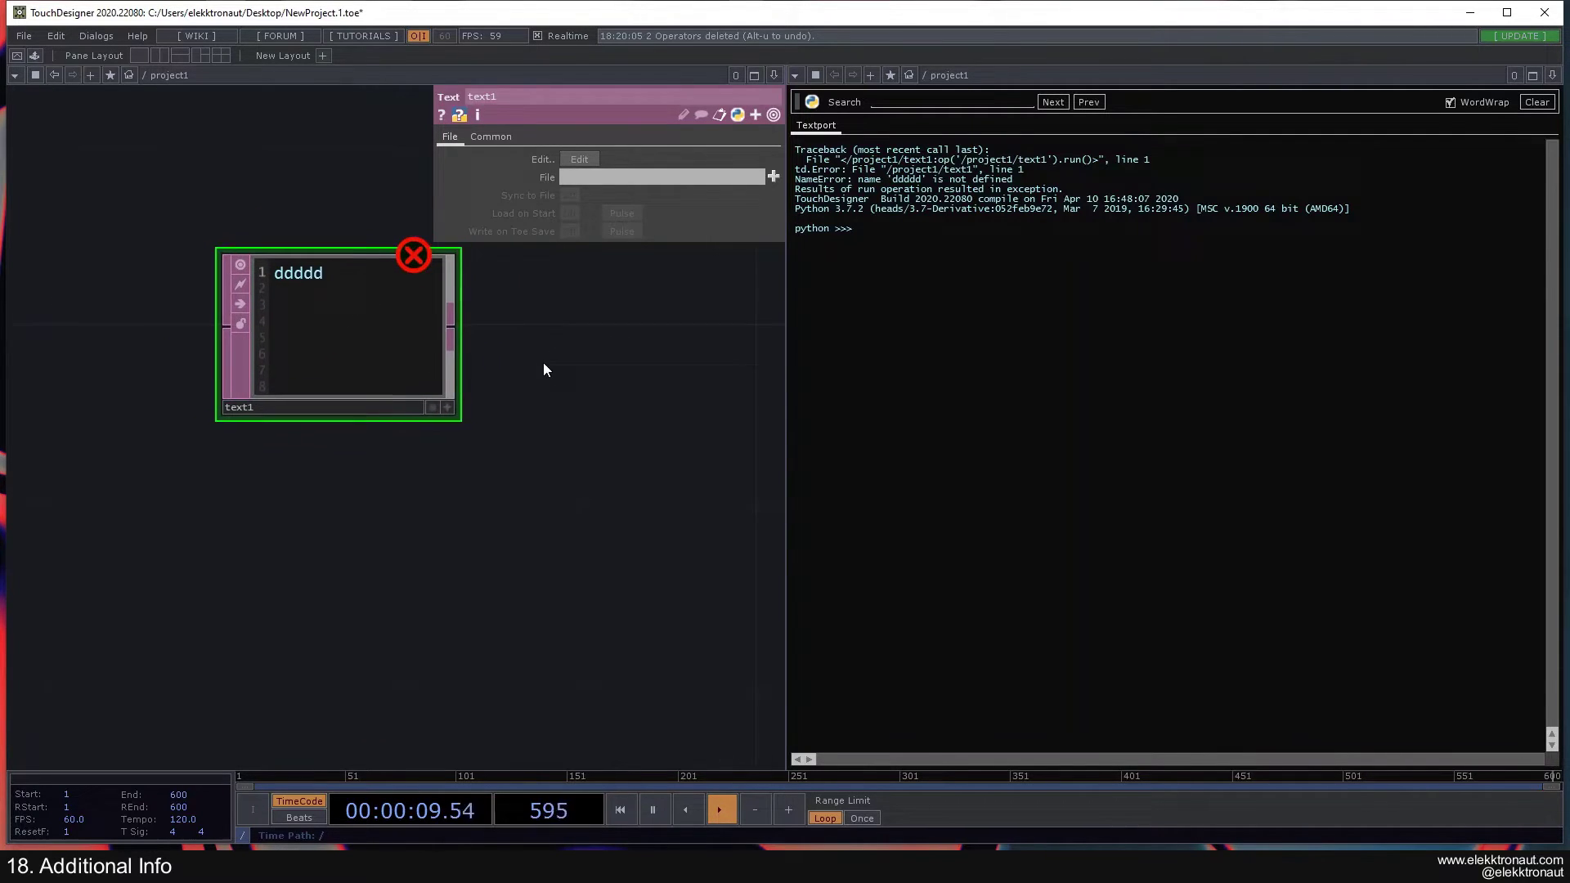
left_click(1553, 74)
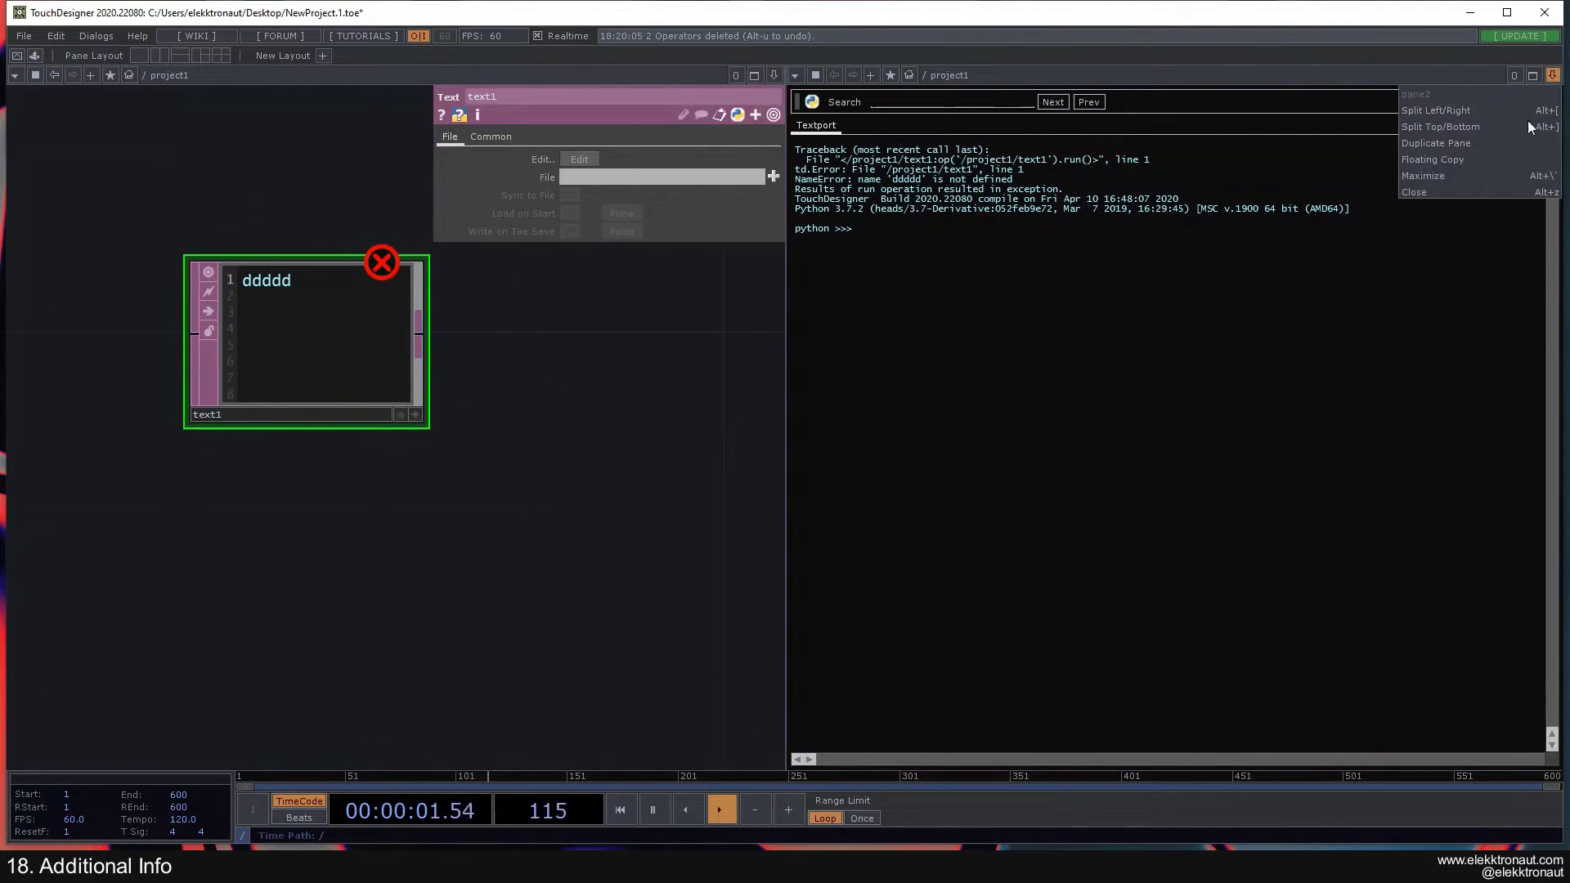
left_click(1485, 191)
Add an Error DAT beside the Text DAT.
key("Tab")
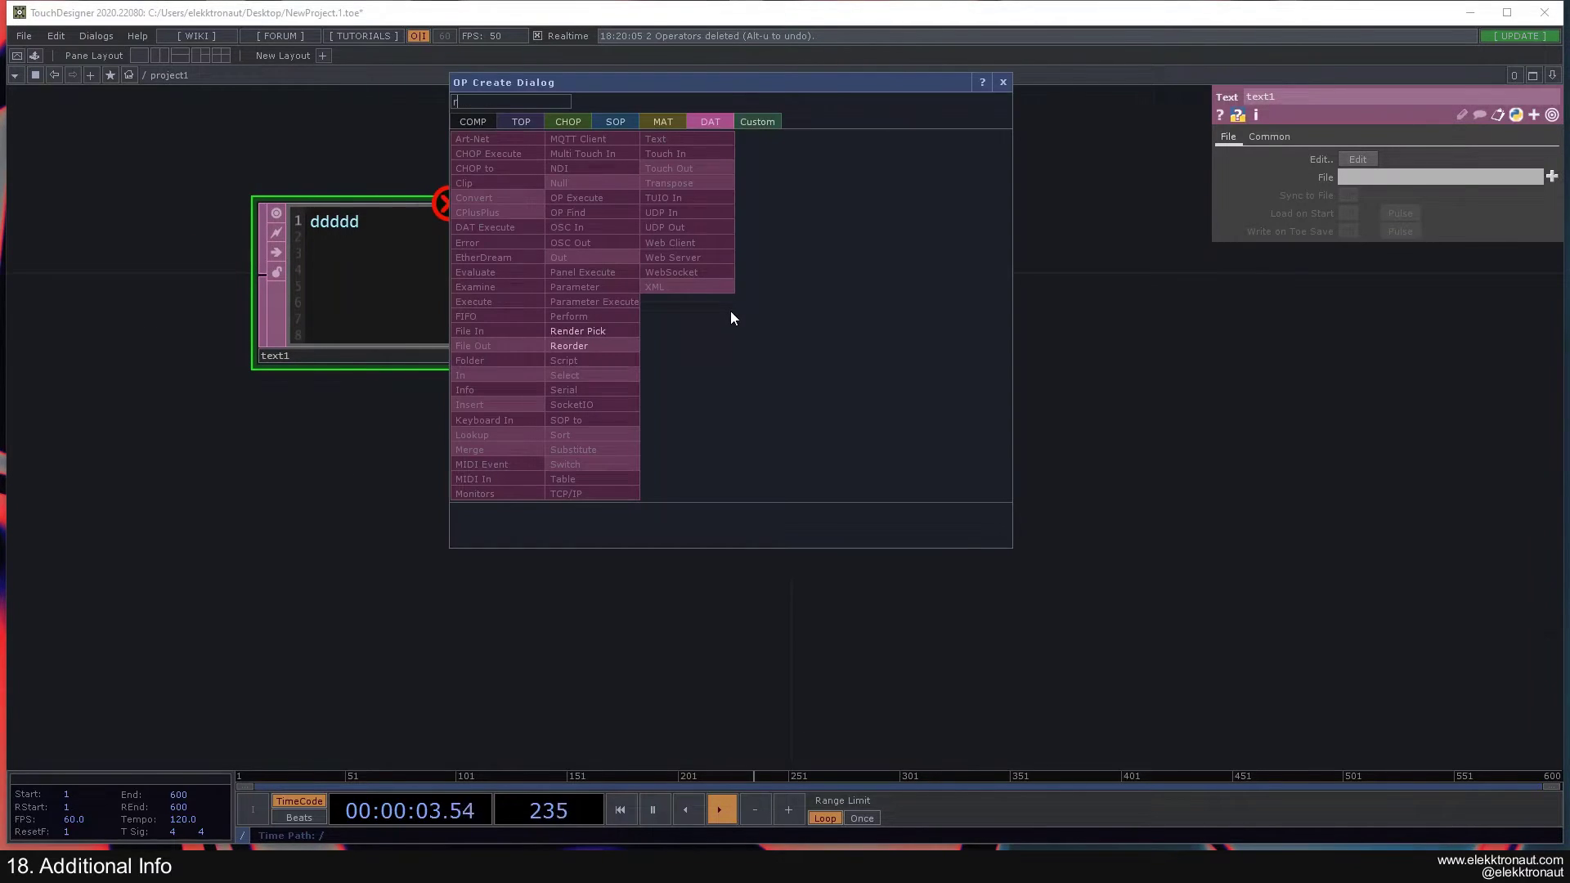
type("re")
key("BackSpace")
key("BackSpace")
type("e")
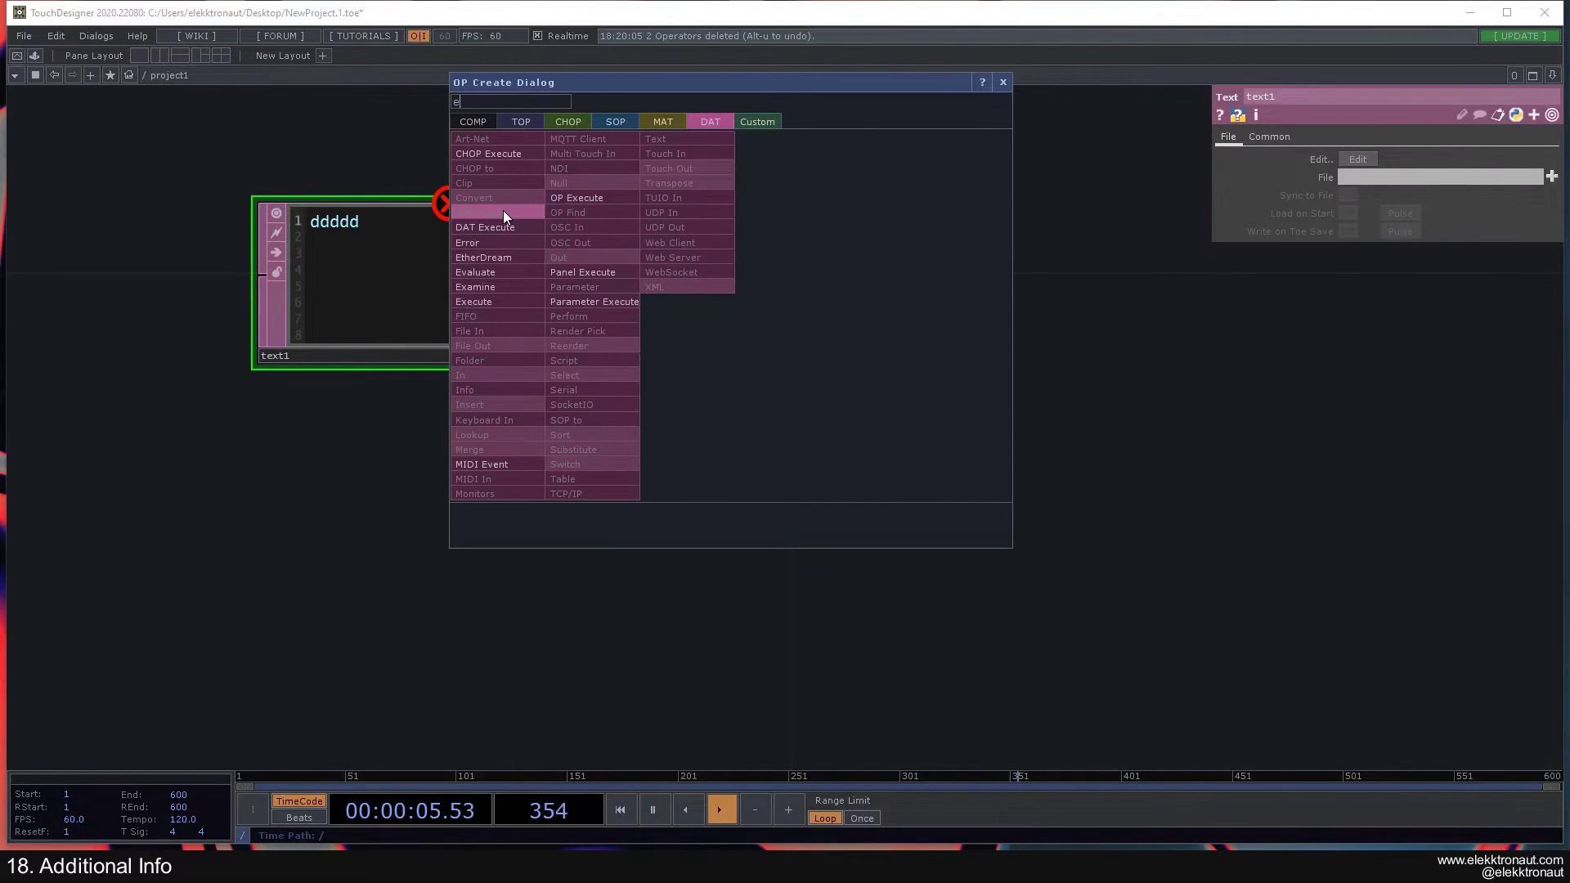
left_click(473, 247)
left_click(782, 261)
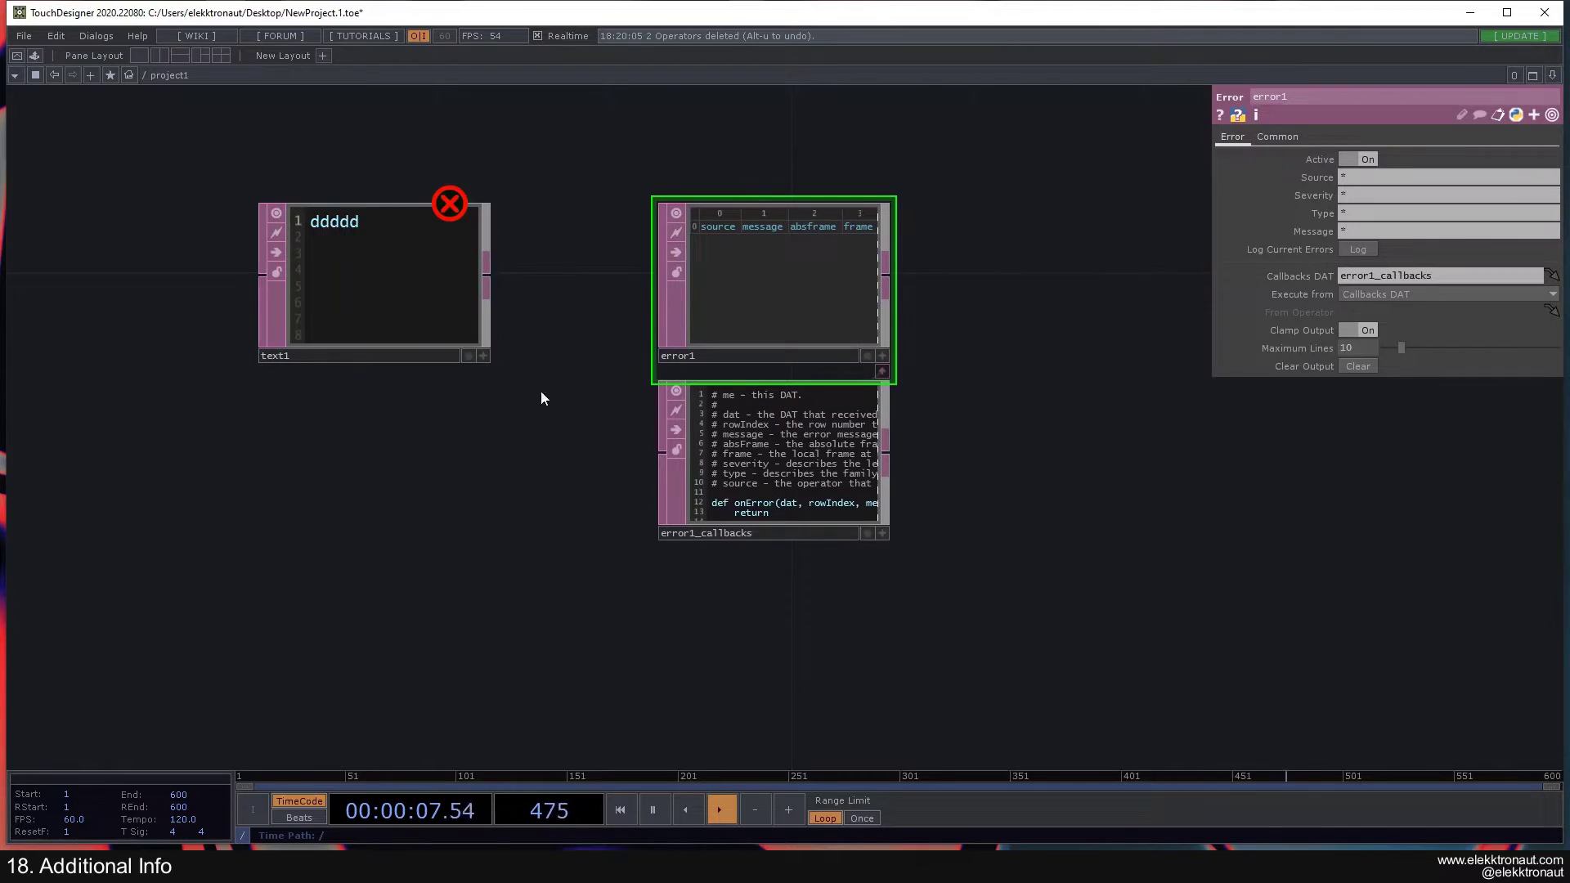
Run the Text DAT's script again and examine the error logged in the Error DAT.
right_click(389, 265)
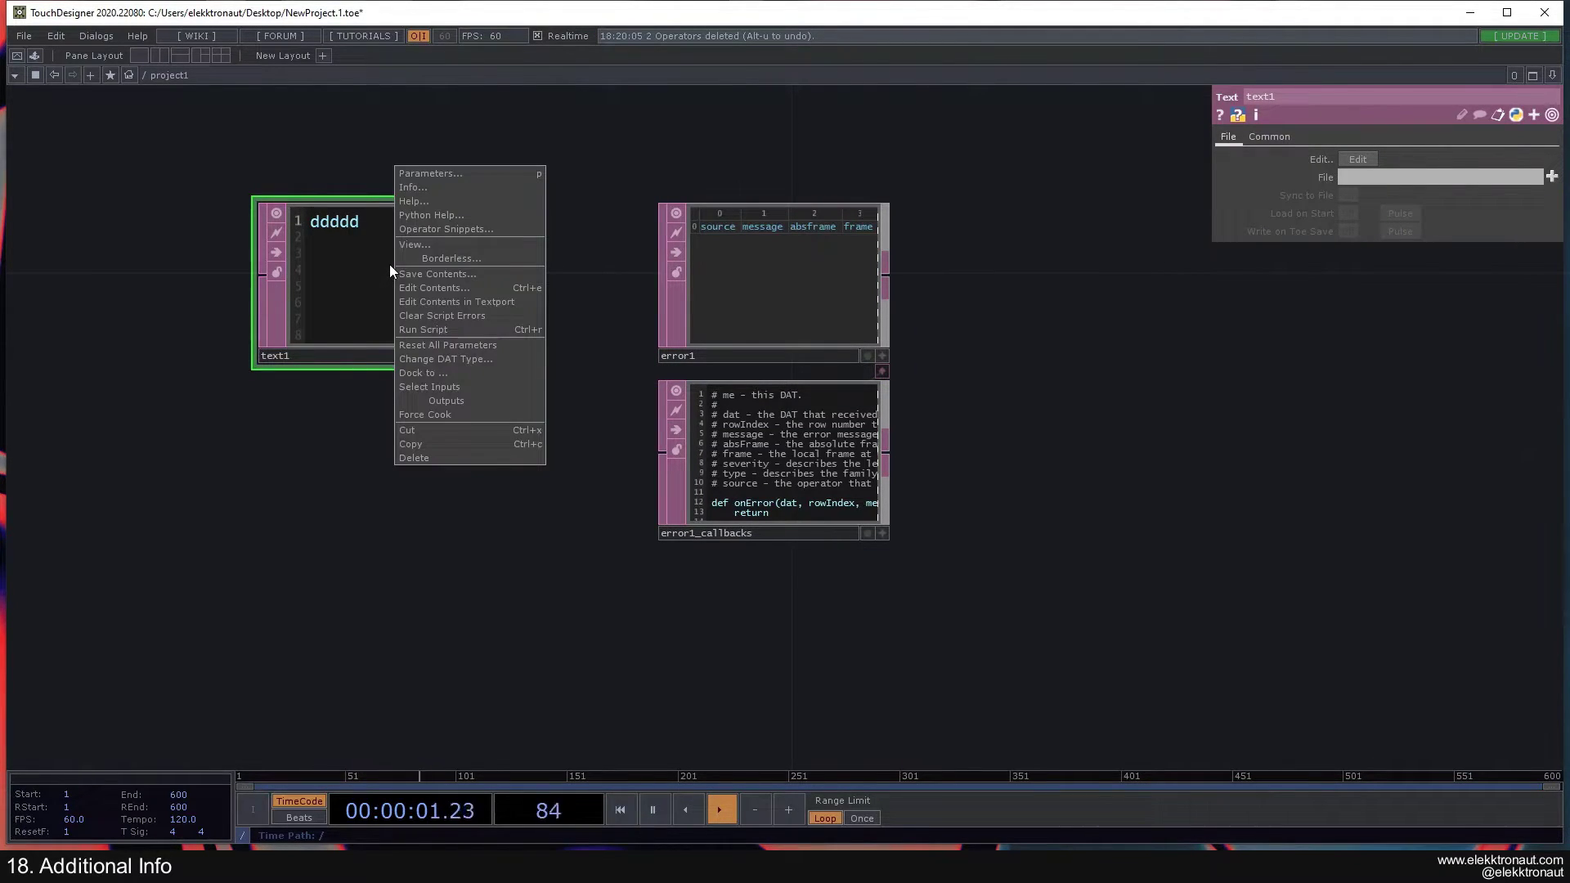
left_click(433, 327)
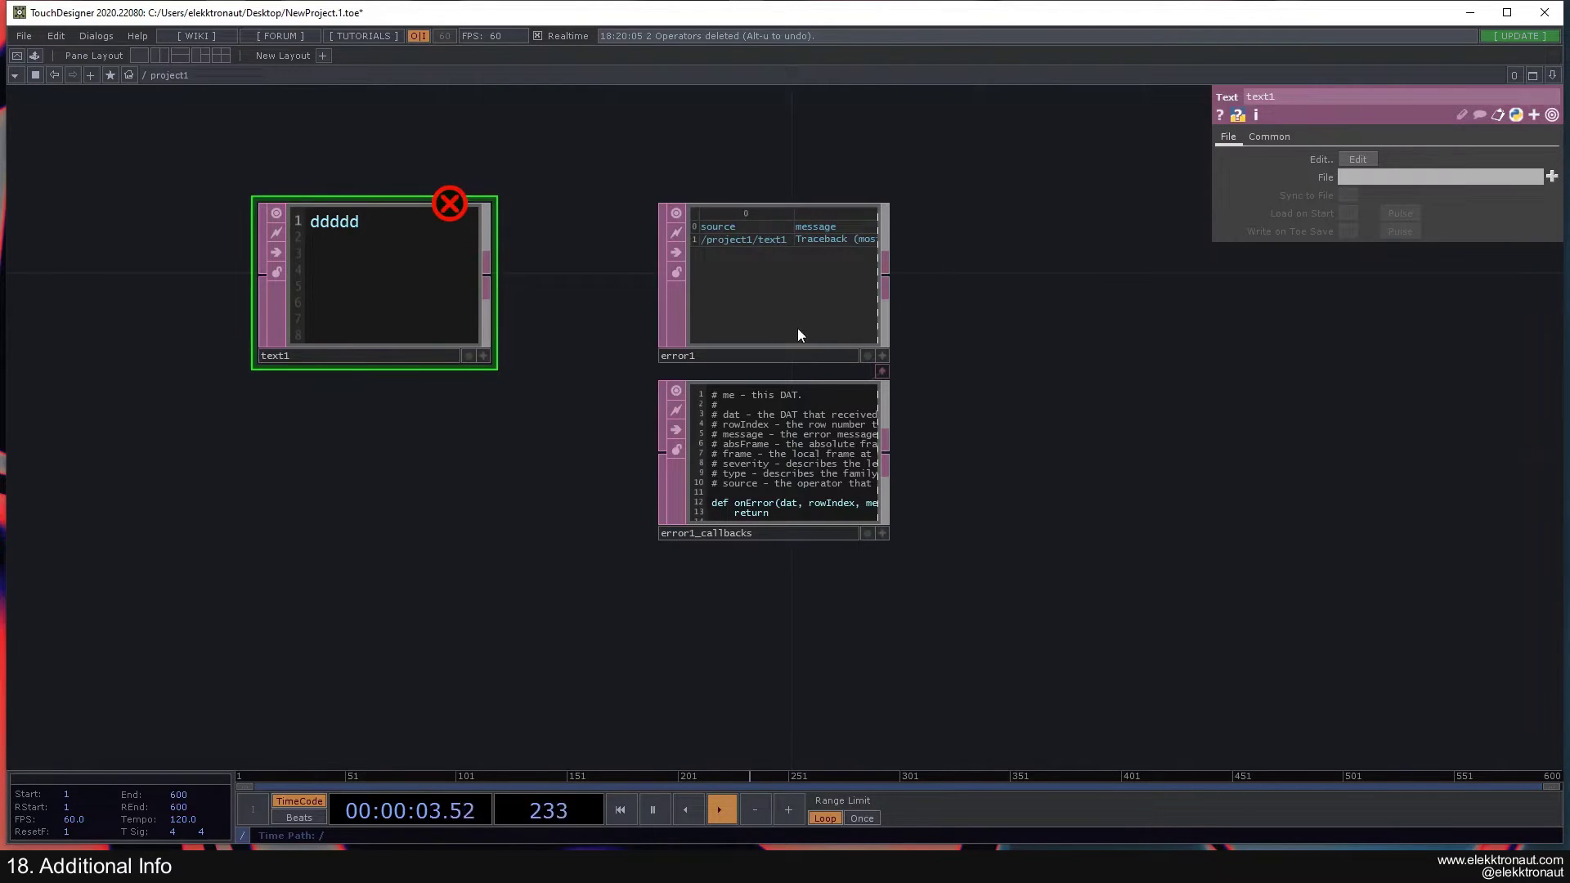
scroll(759, 224, "up", 5)
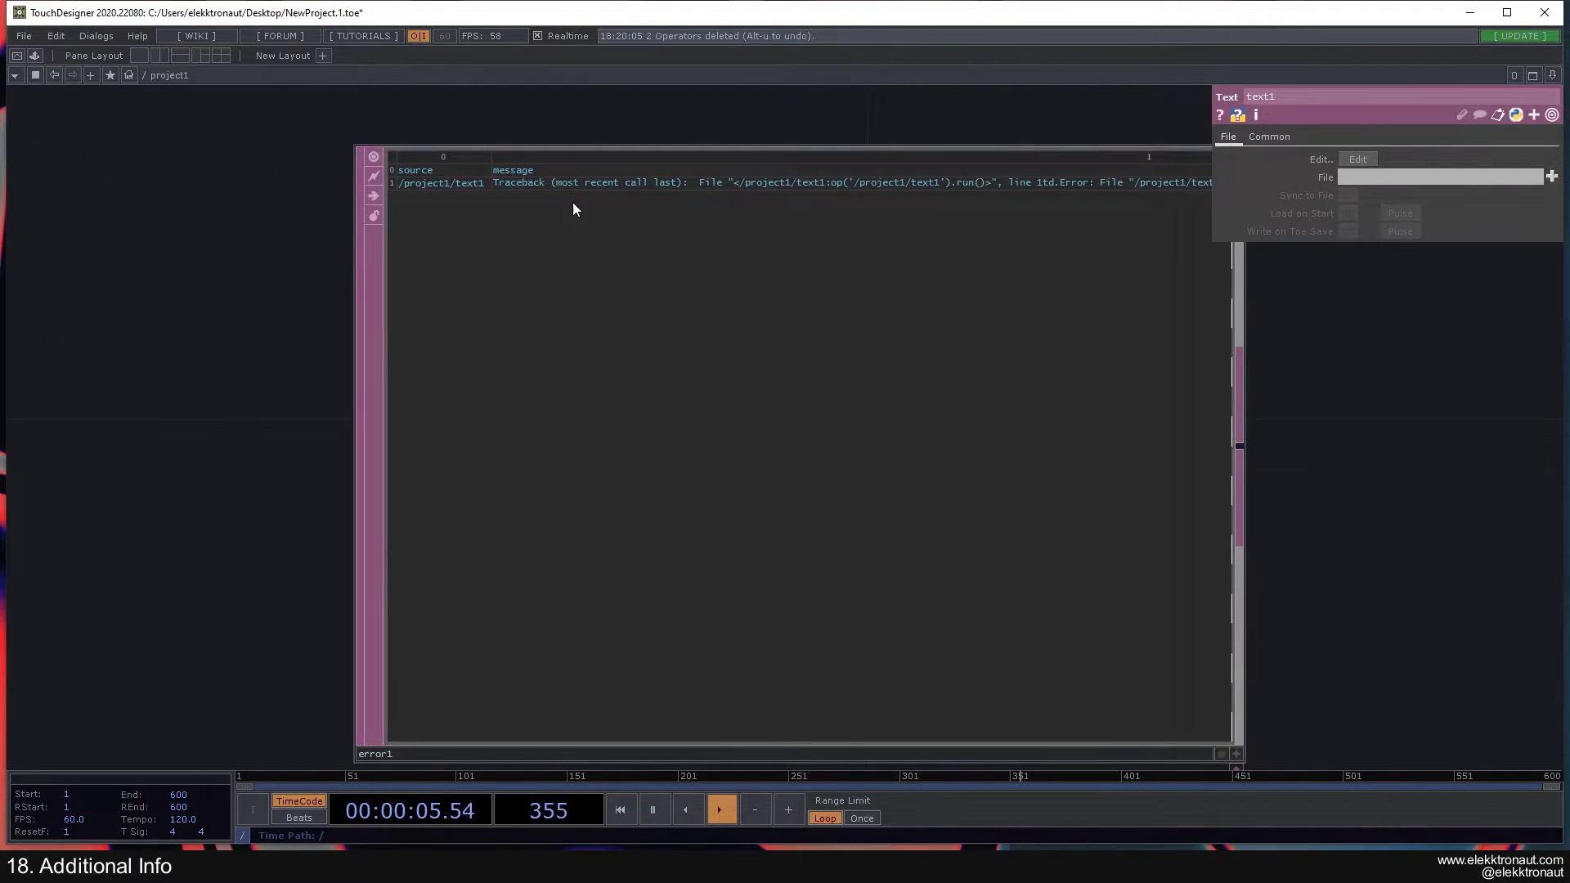
scroll(547, 273, "down", 5)
Delete the Text DAT, the Error DAT and its callbacks DAT from the network.
left_click(654, 448)
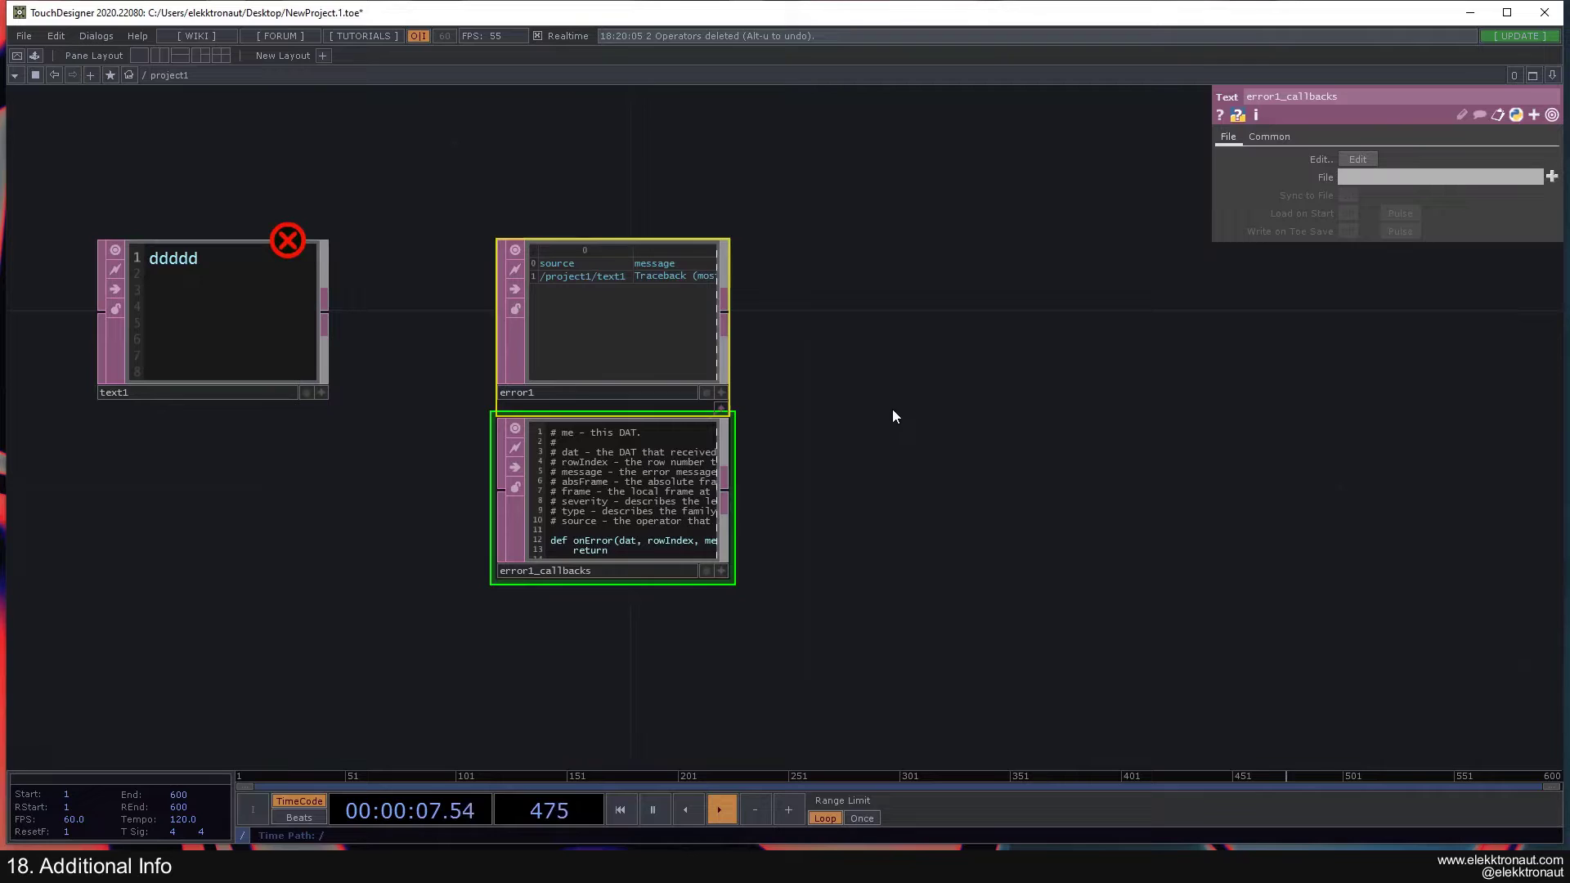
left_click_drag(893, 396, 1045, 360)
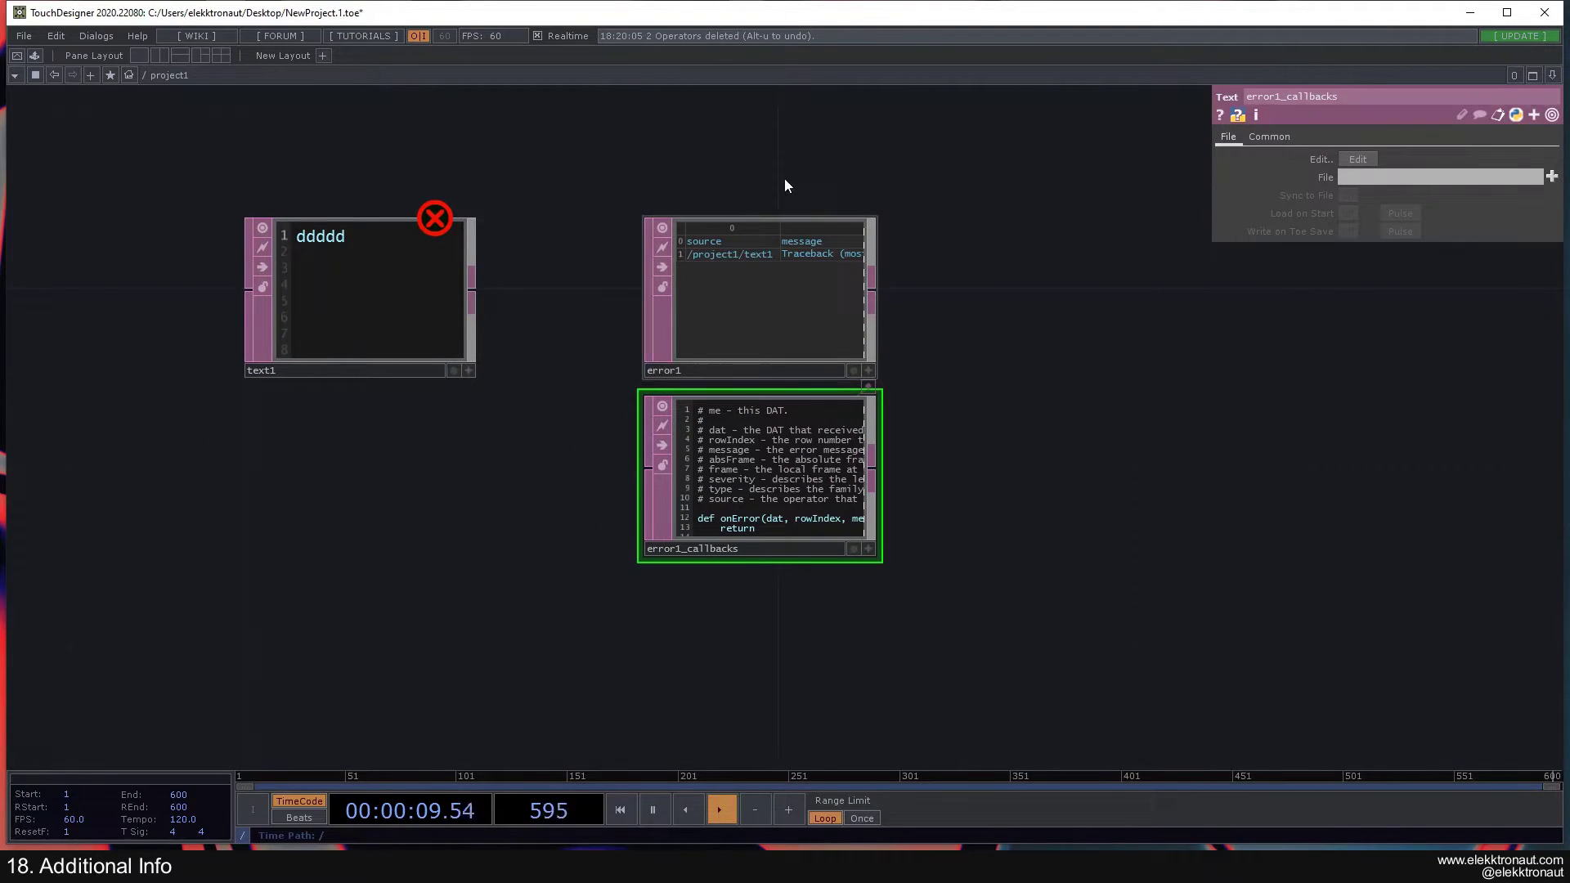
left_click_drag(723, 140, 736, 151)
right_click_drag(265, 153, 897, 406)
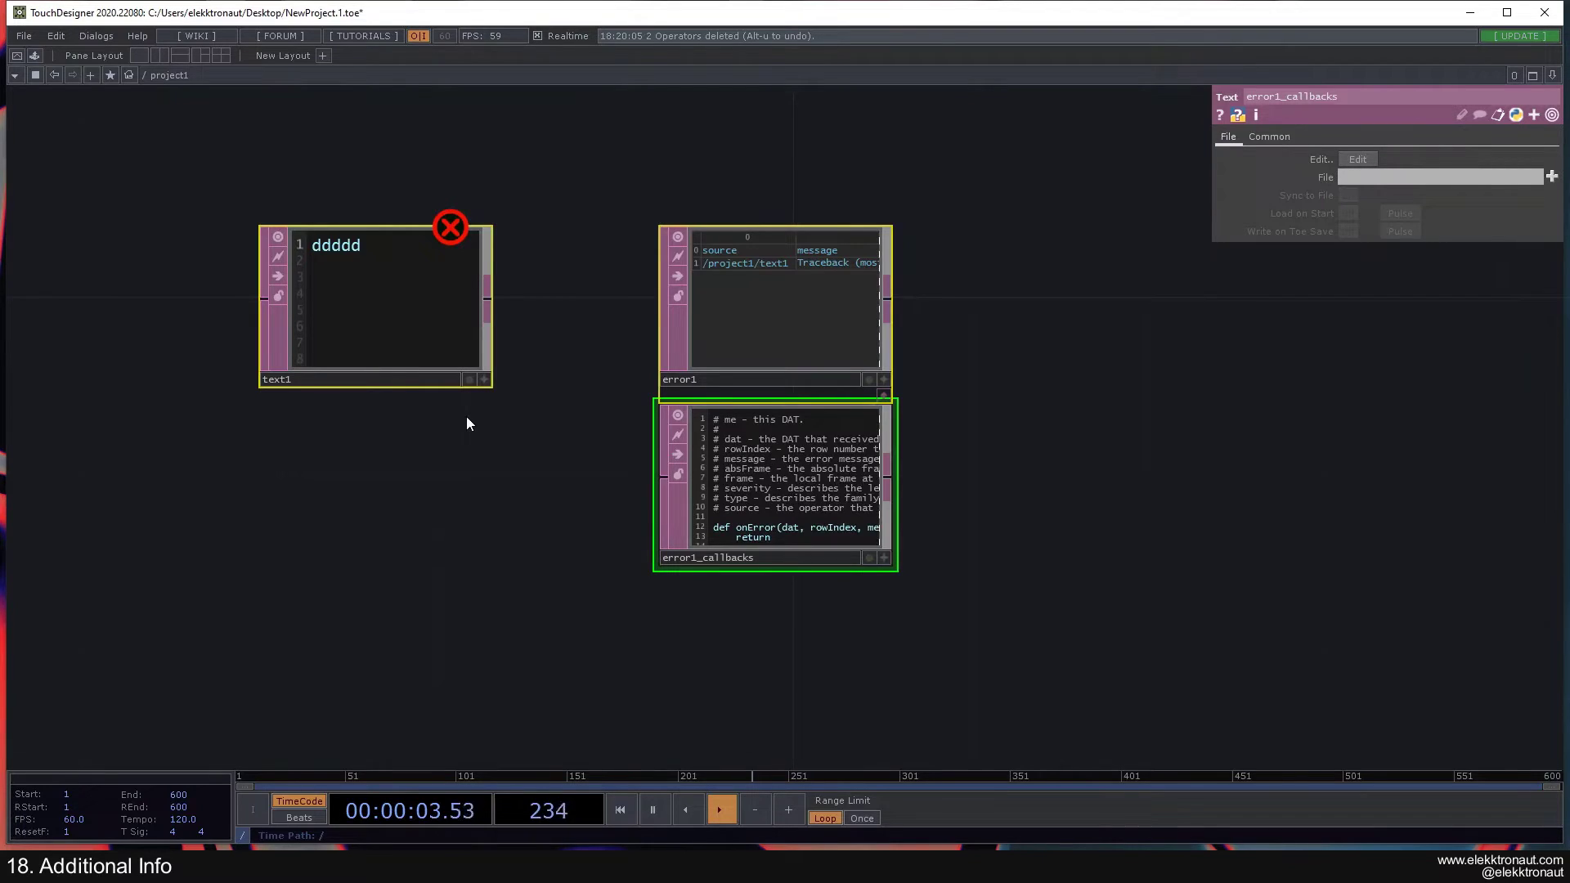
key("Delete")
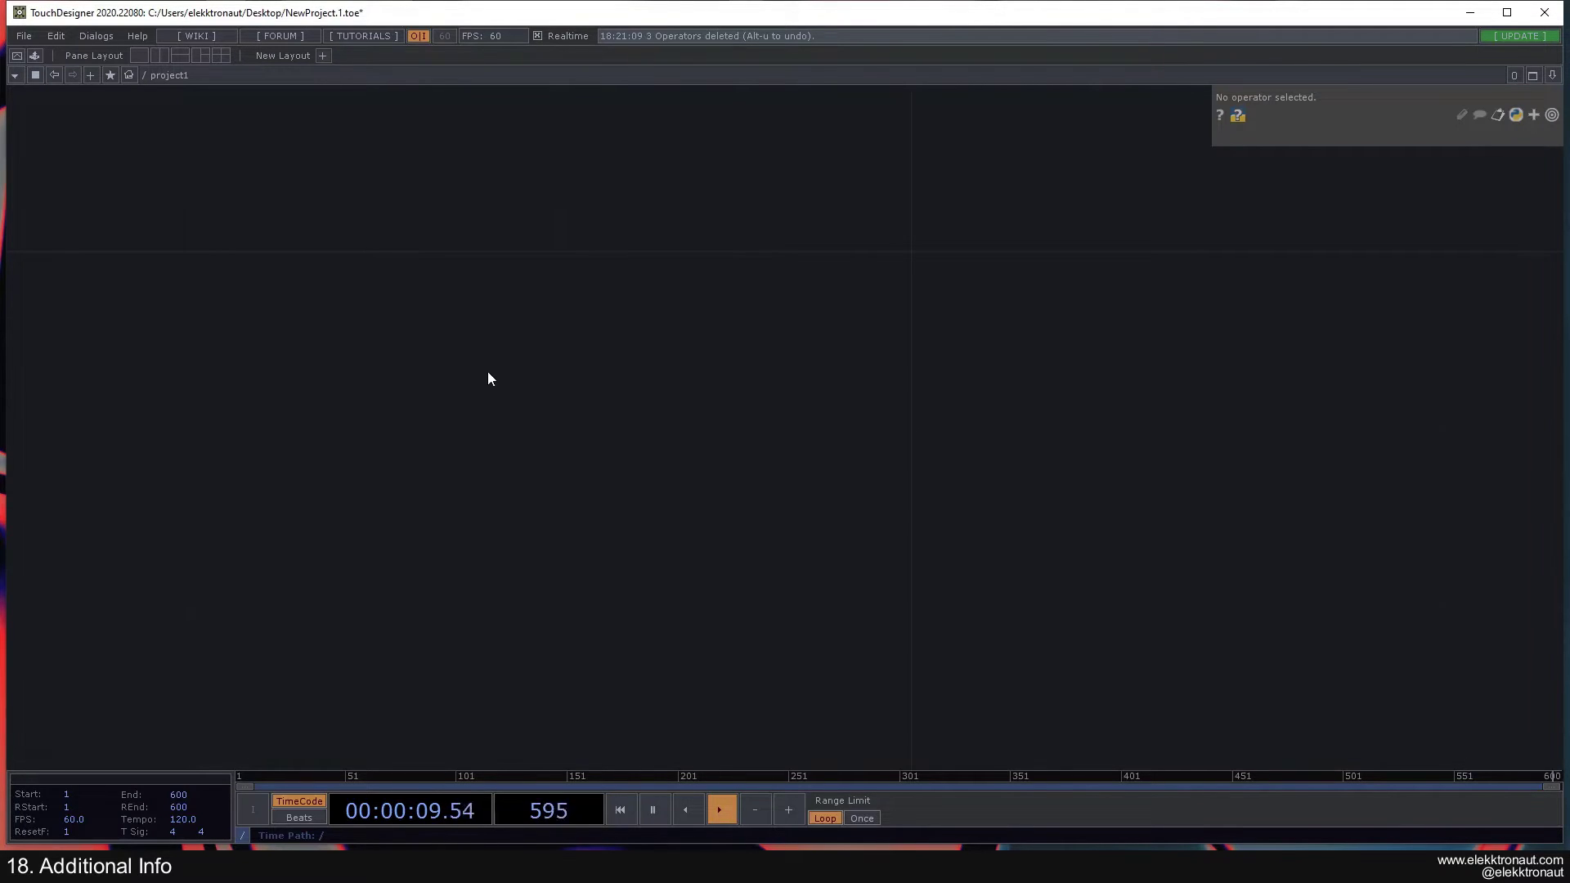
Switch to the web browser and look through the TouchDesigner keyboard shortcuts page, from the general section down to the keyframing section.
left_click(147, 867)
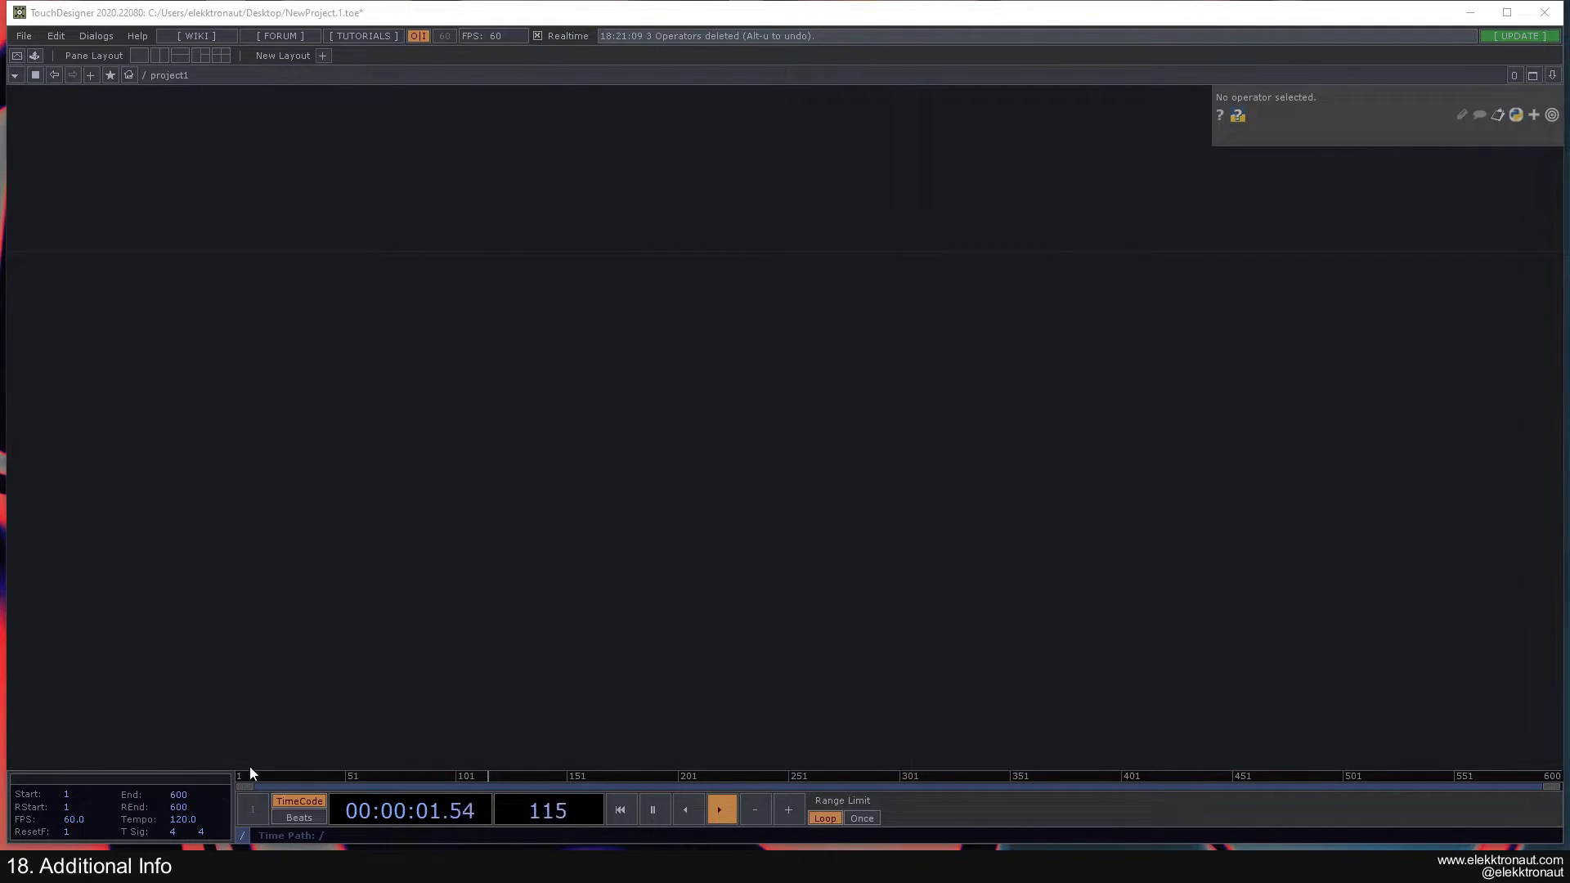
scroll(306, 327, "up", 2)
scroll(313, 223, "up", 3)
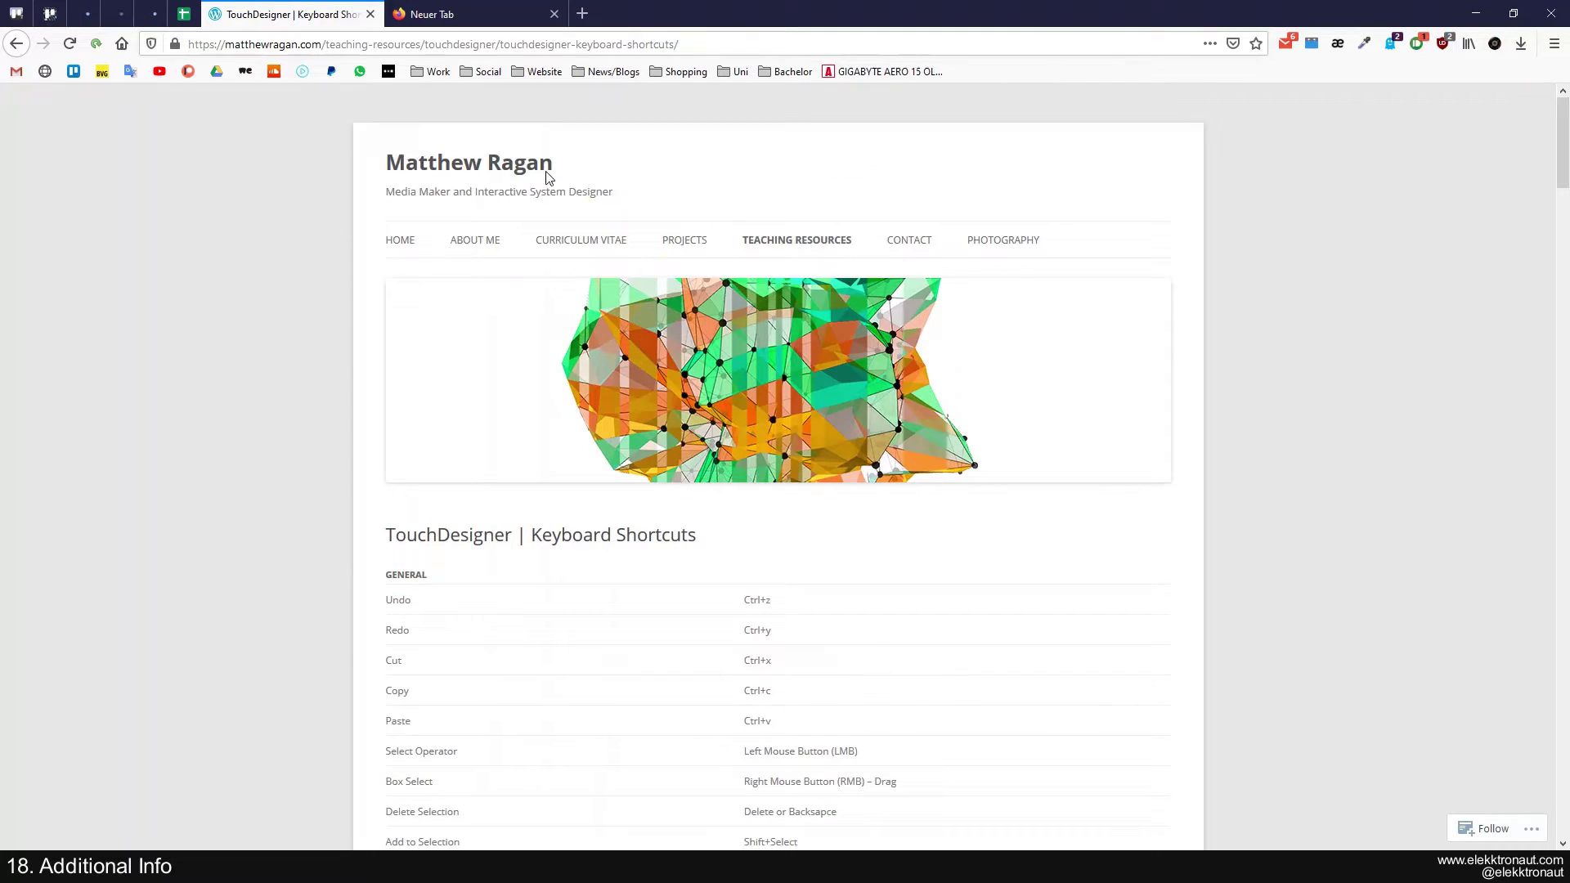
scroll(238, 380, "down", 7)
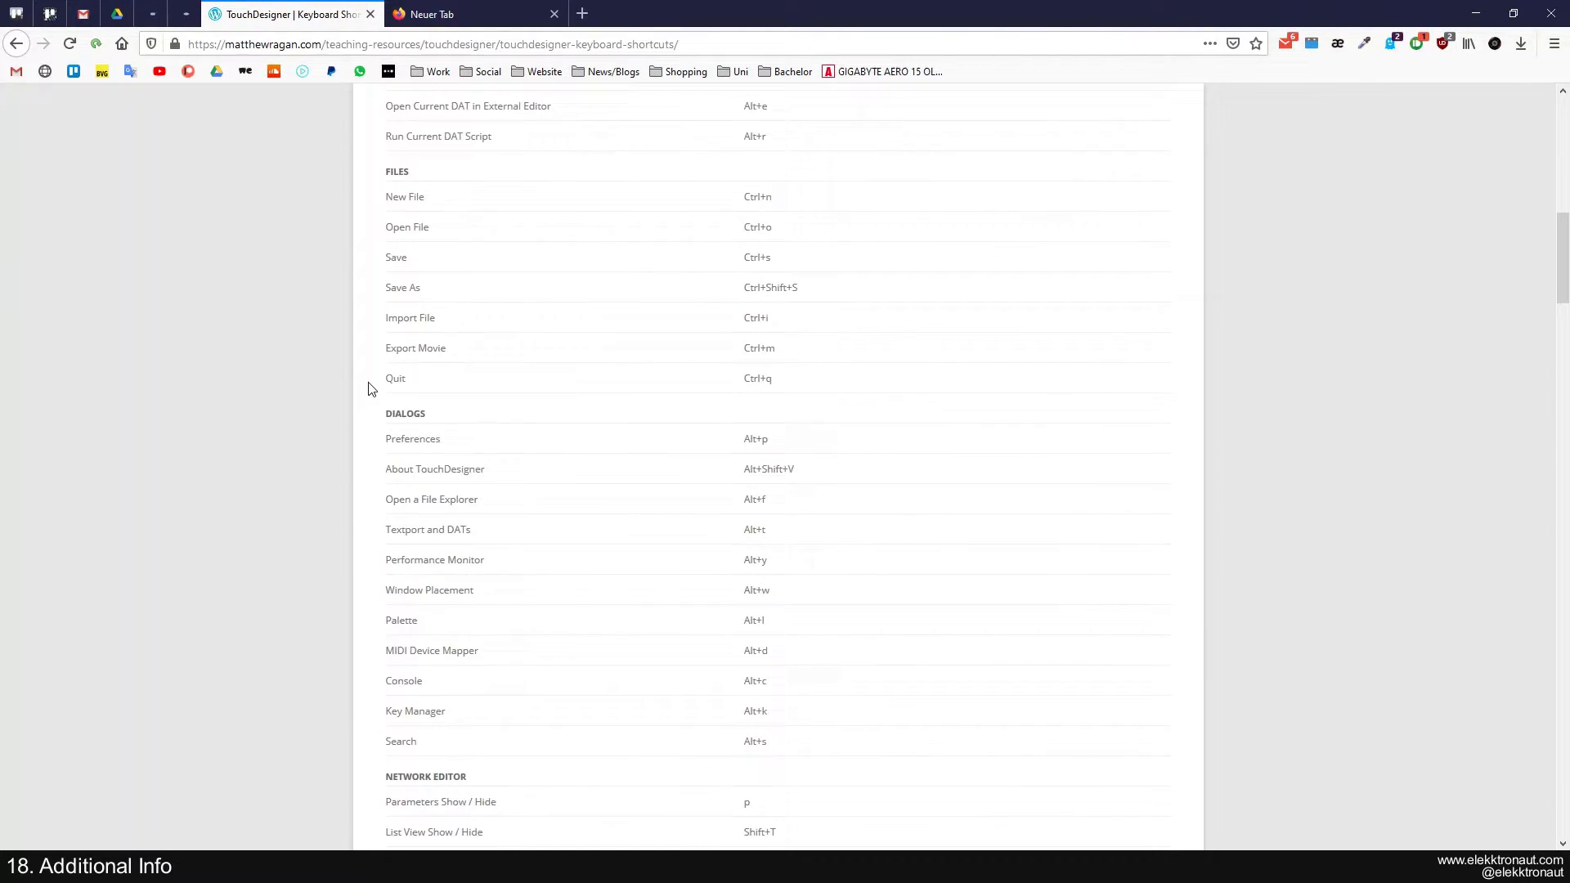
scroll(311, 380, "down", 8)
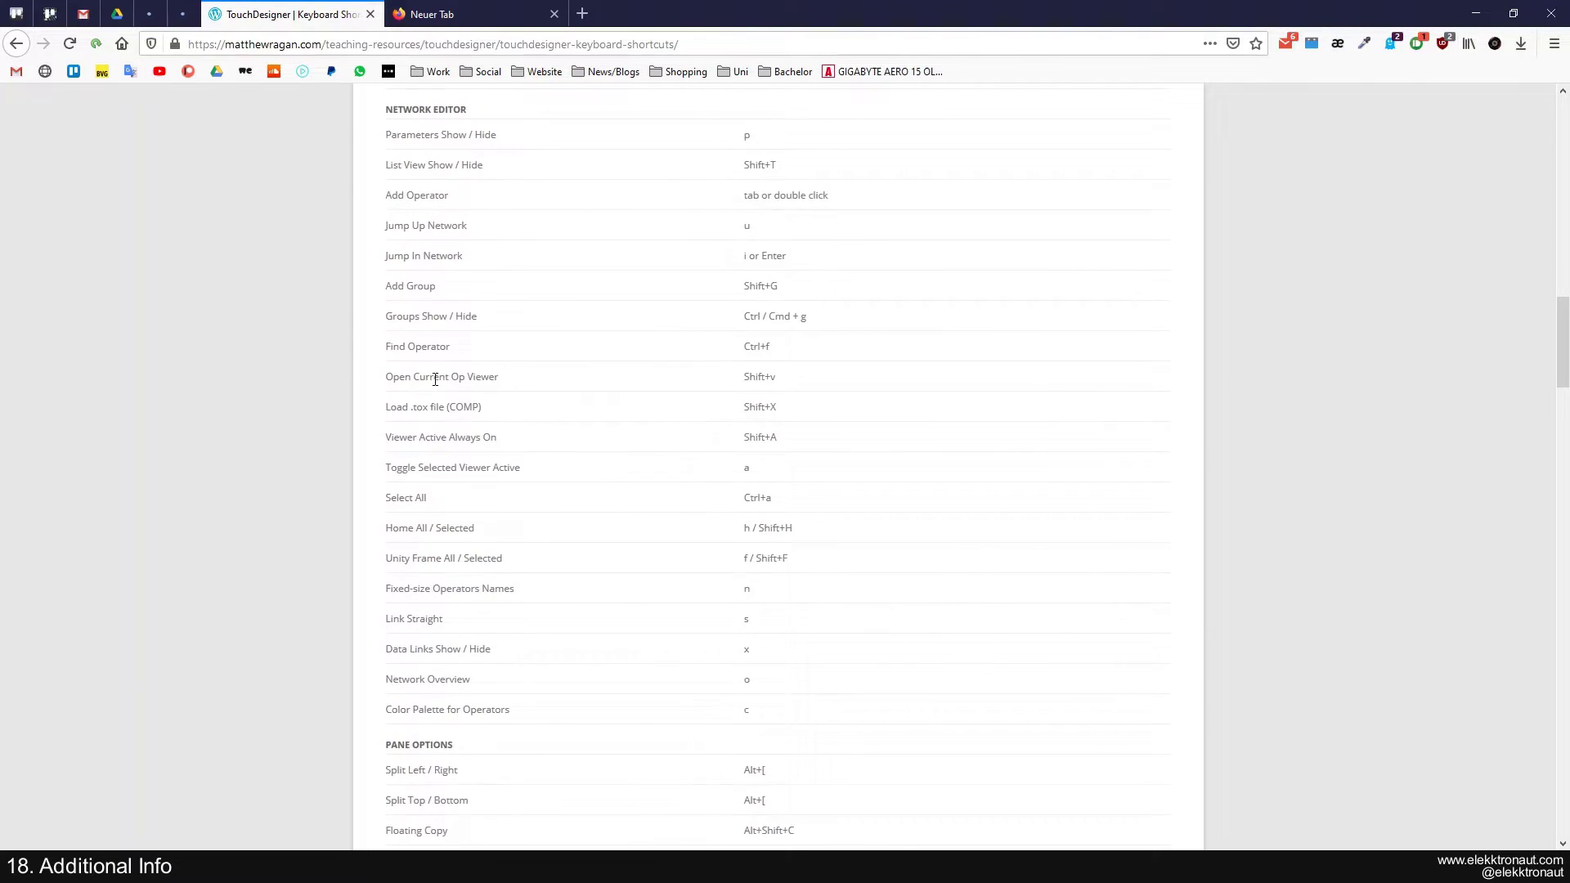
scroll(435, 378, "down", 20)
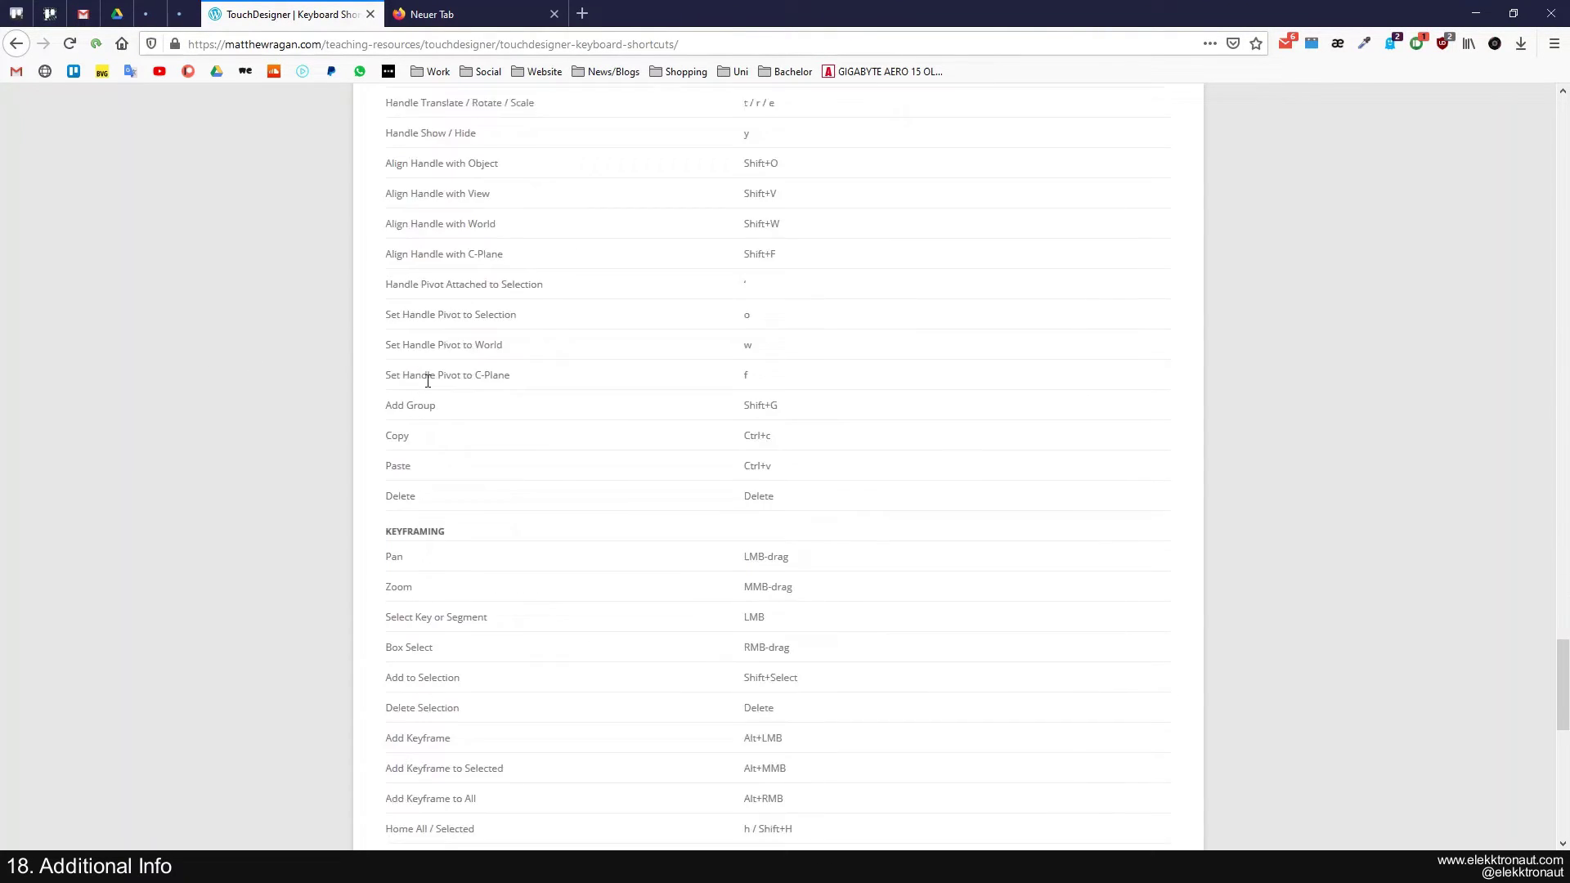
scroll(442, 376, "down", 10)
scroll(440, 391, "up", 12)
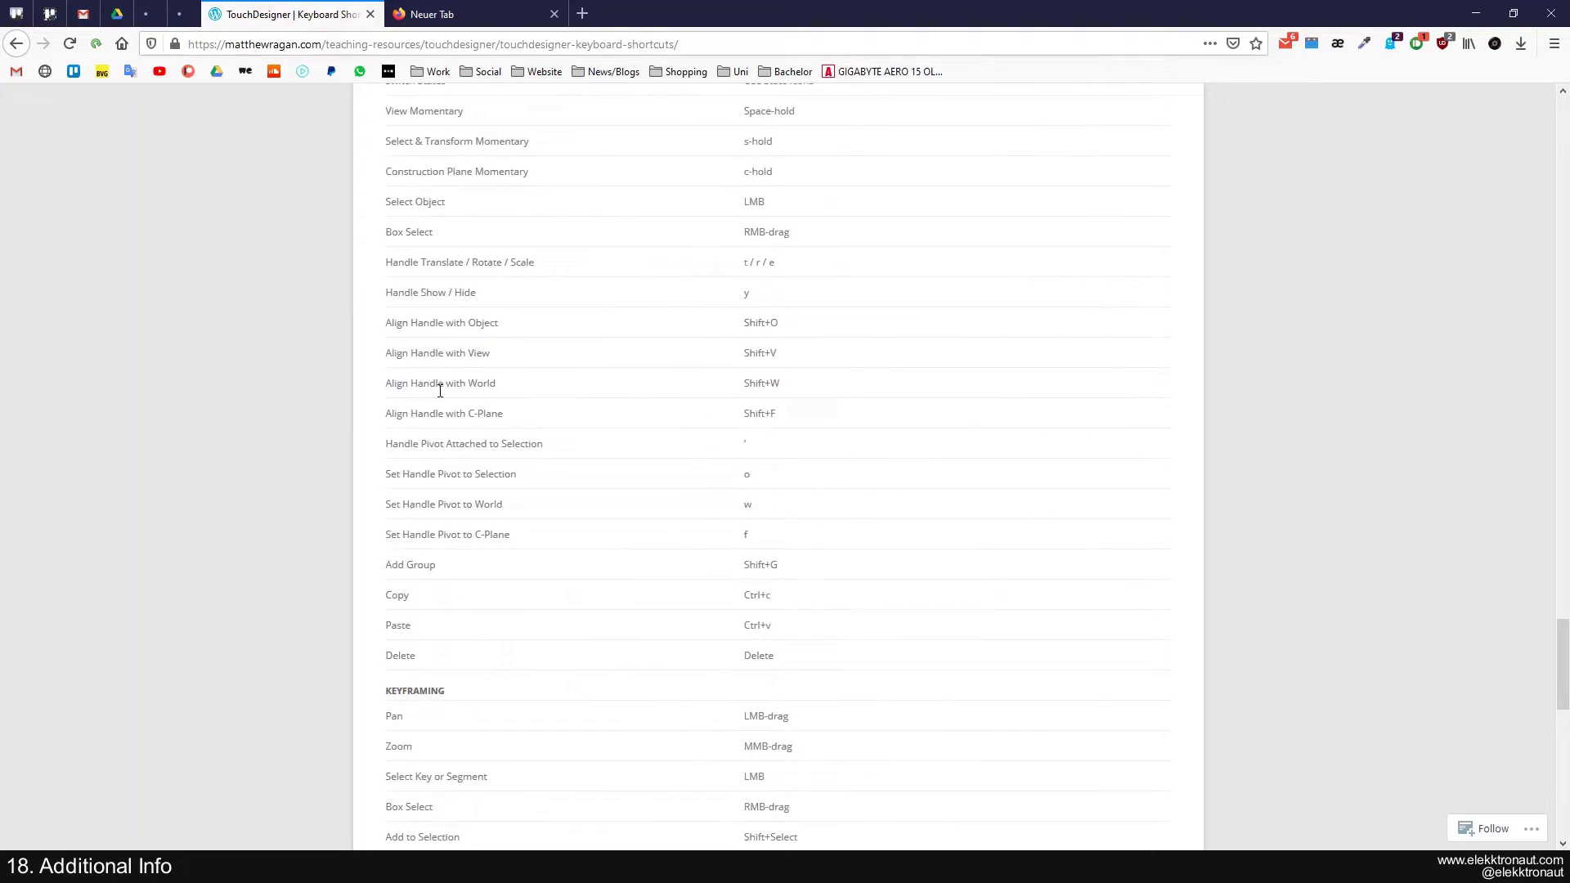
scroll(440, 391, "up", 20)
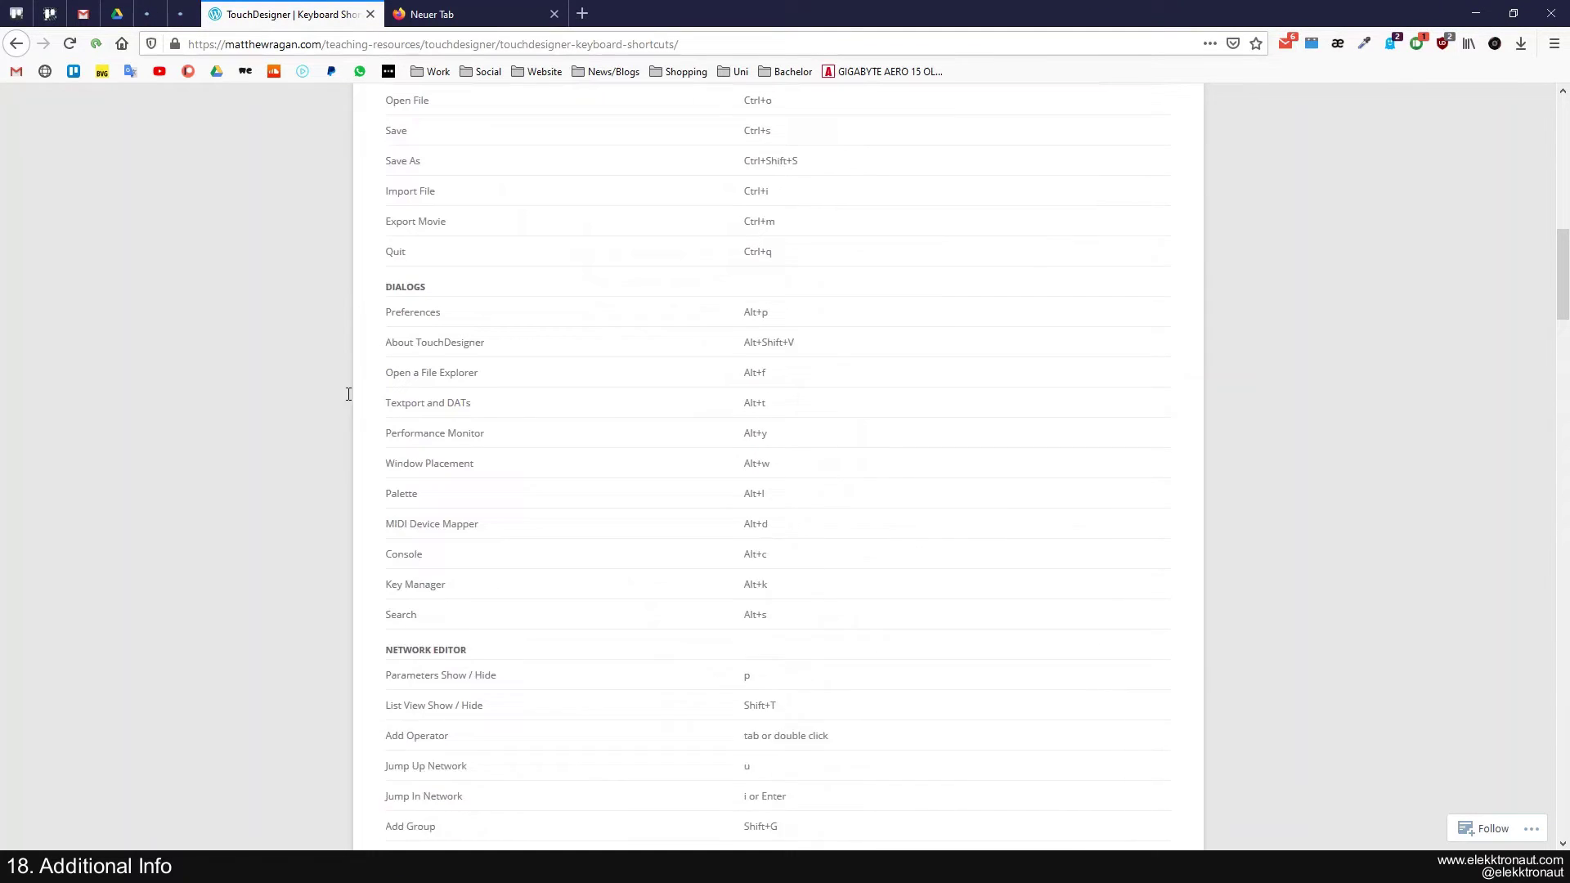
Switch back to TouchDesigner and add a Noise TOP to the empty network.
key("alt+Tab")
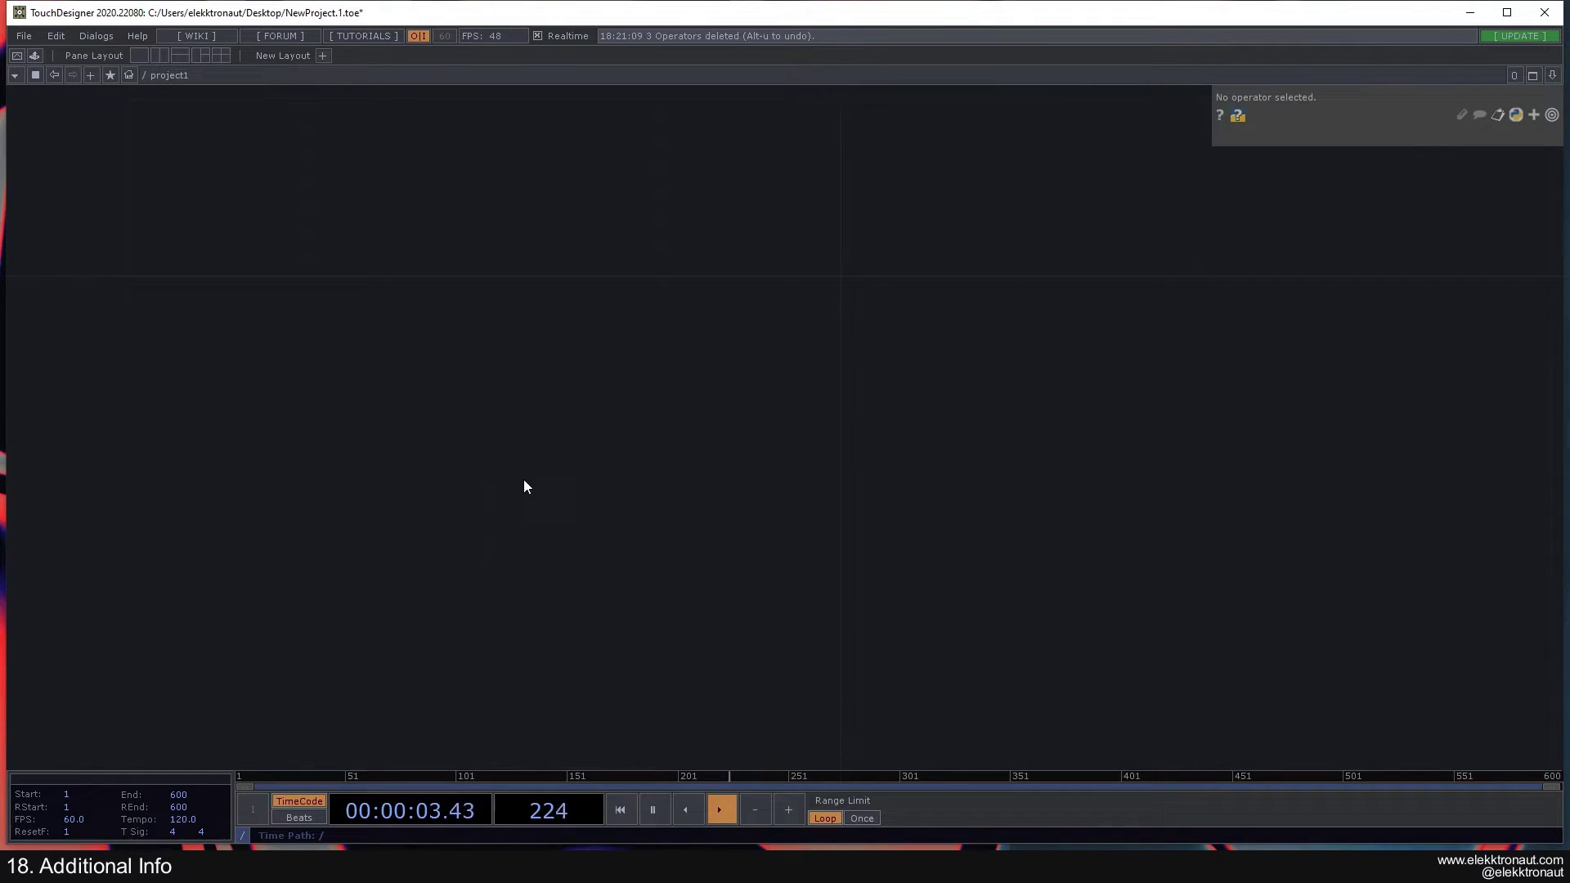
left_click_drag(524, 480, 388, 581)
key("Tab")
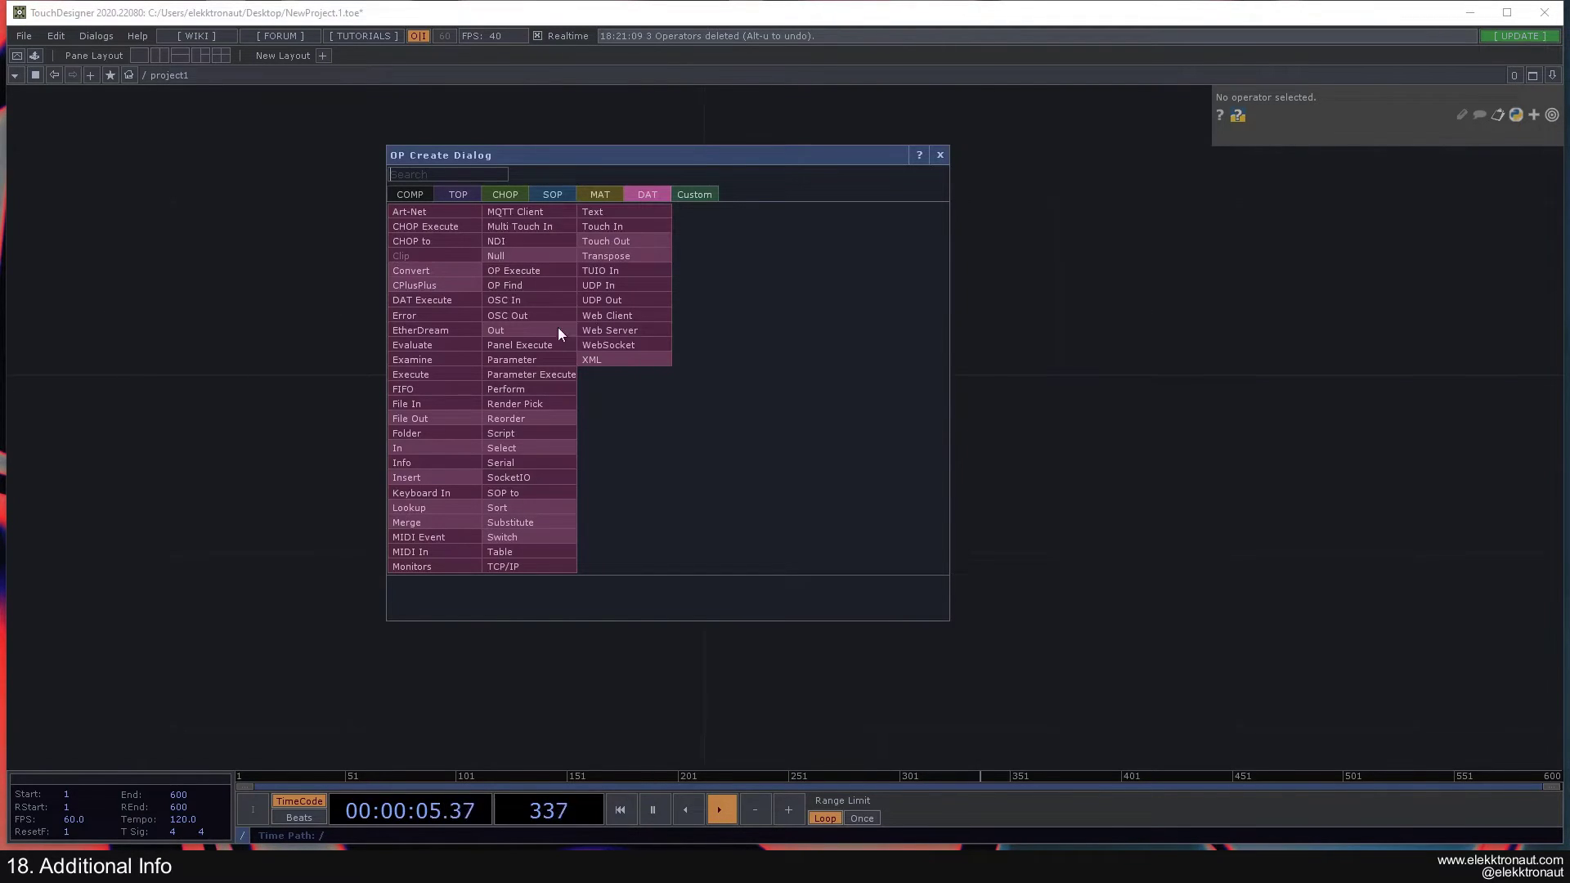
type("n")
left_click(601, 300)
left_click(390, 408)
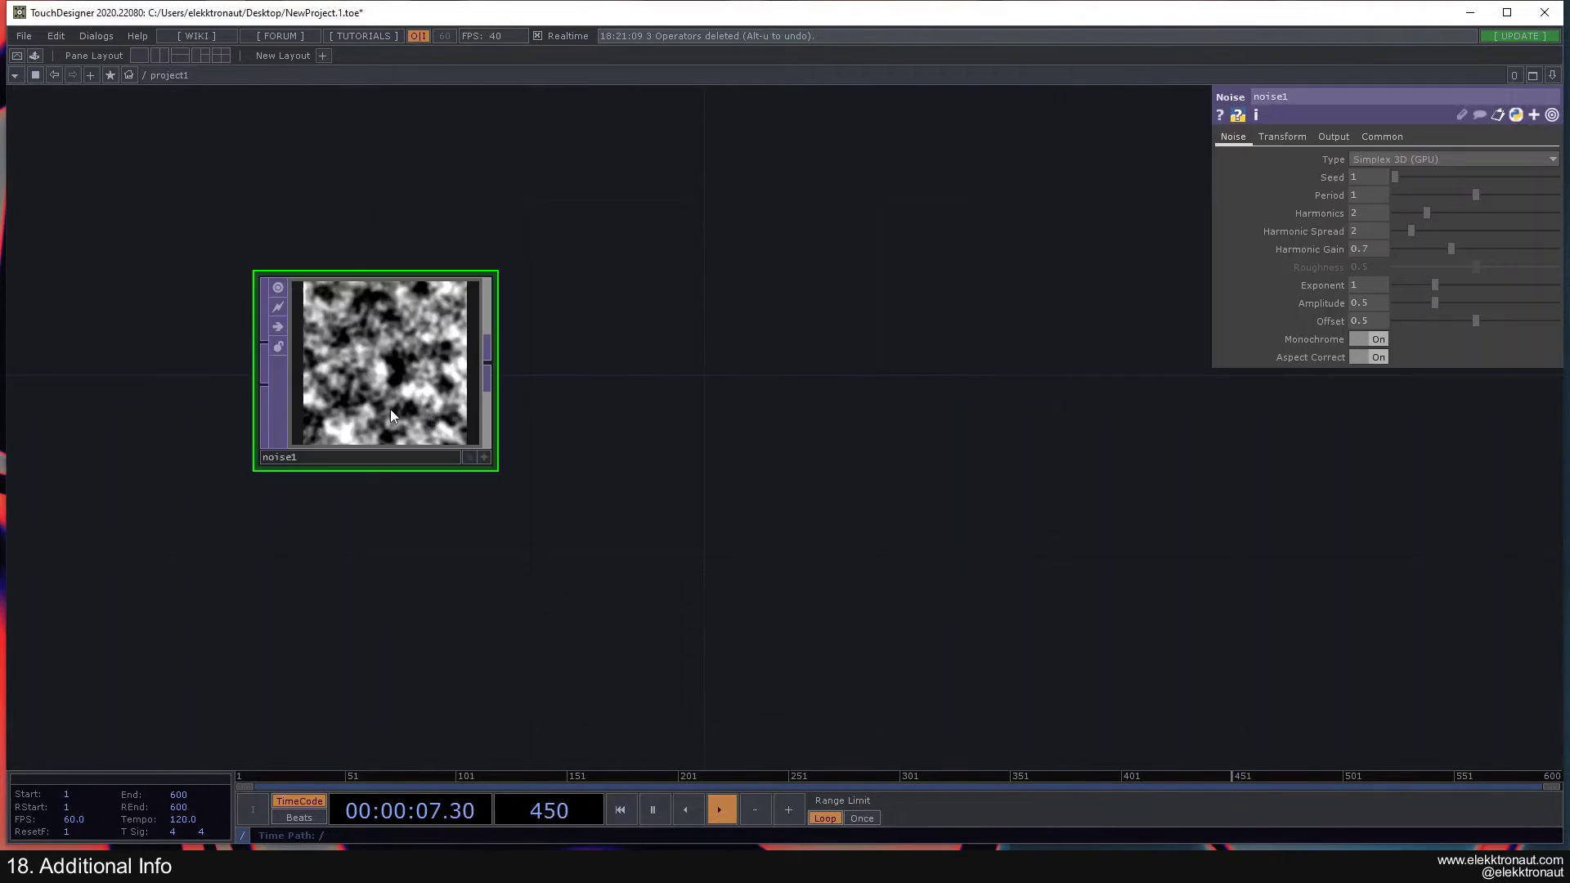
Append a Null TOP to the output of the Noise TOP.
right_click(484, 362)
left_click(445, 352)
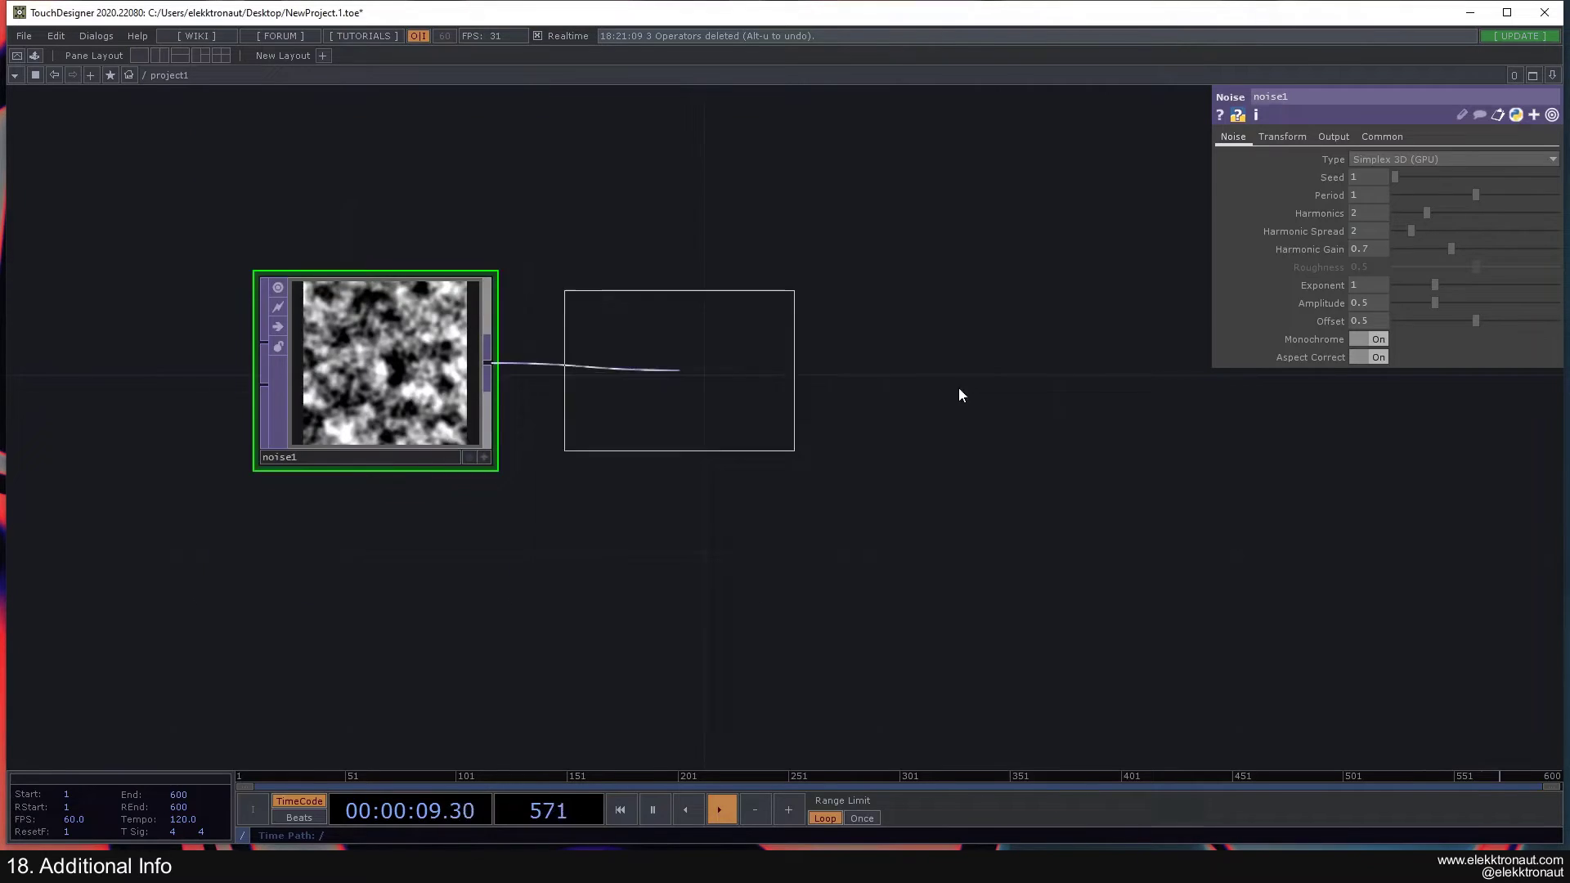
left_click(1031, 368)
middle_click_drag(819, 498, 812, 520)
Move the Null TOP far to the right of and well above the Noise TOP, homing the network view along the way.
left_click_drag(812, 520, 641, 398)
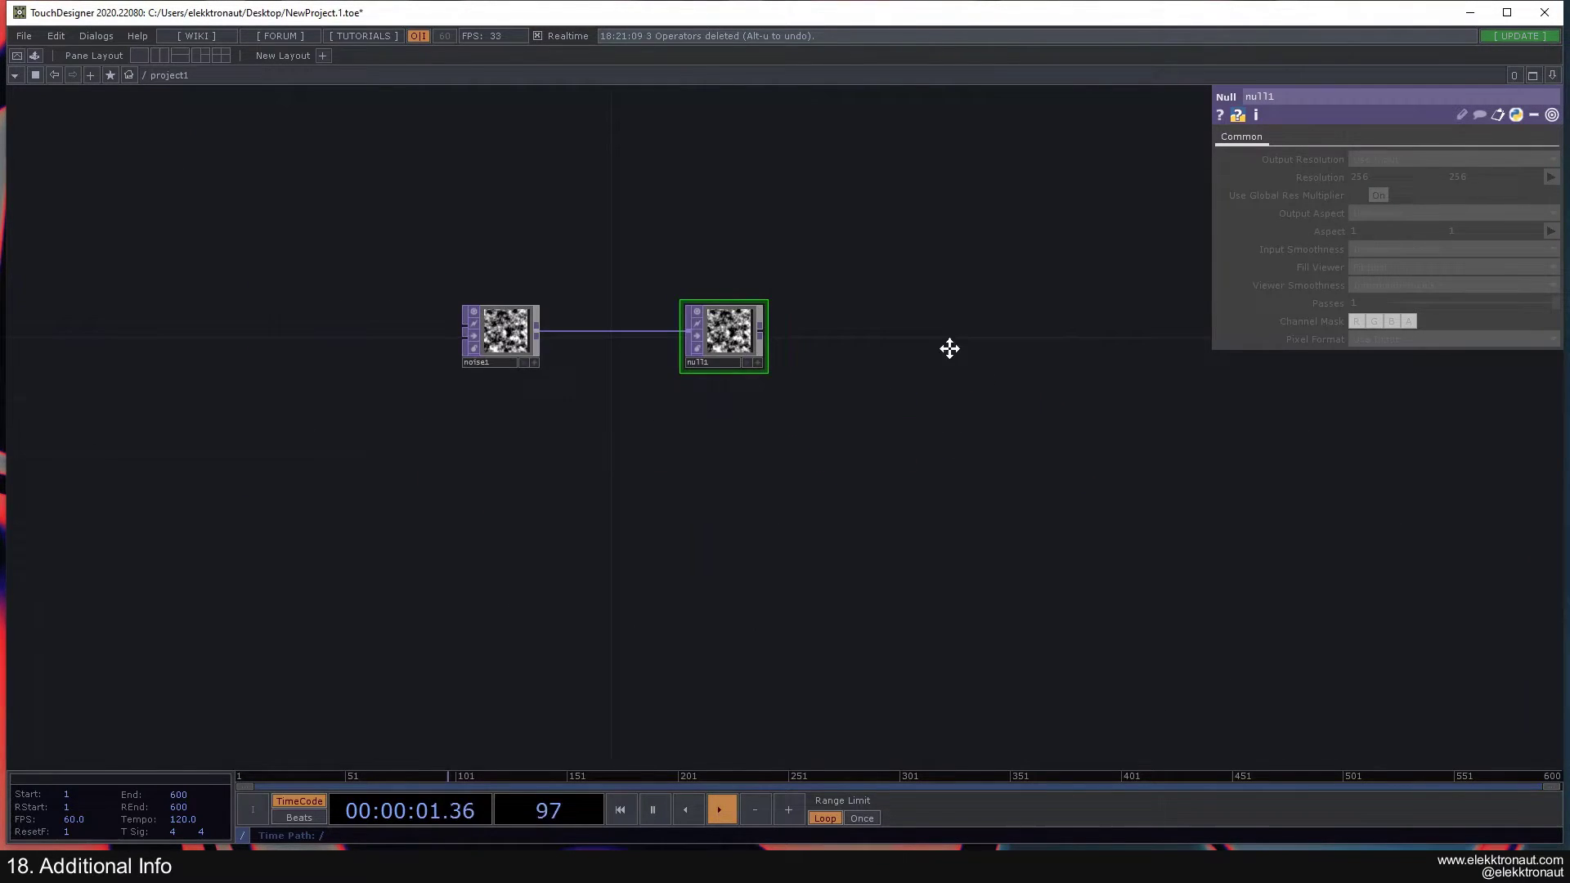
left_click_drag(950, 347, 1354, 320)
left_click_drag(670, 421, 121, 369)
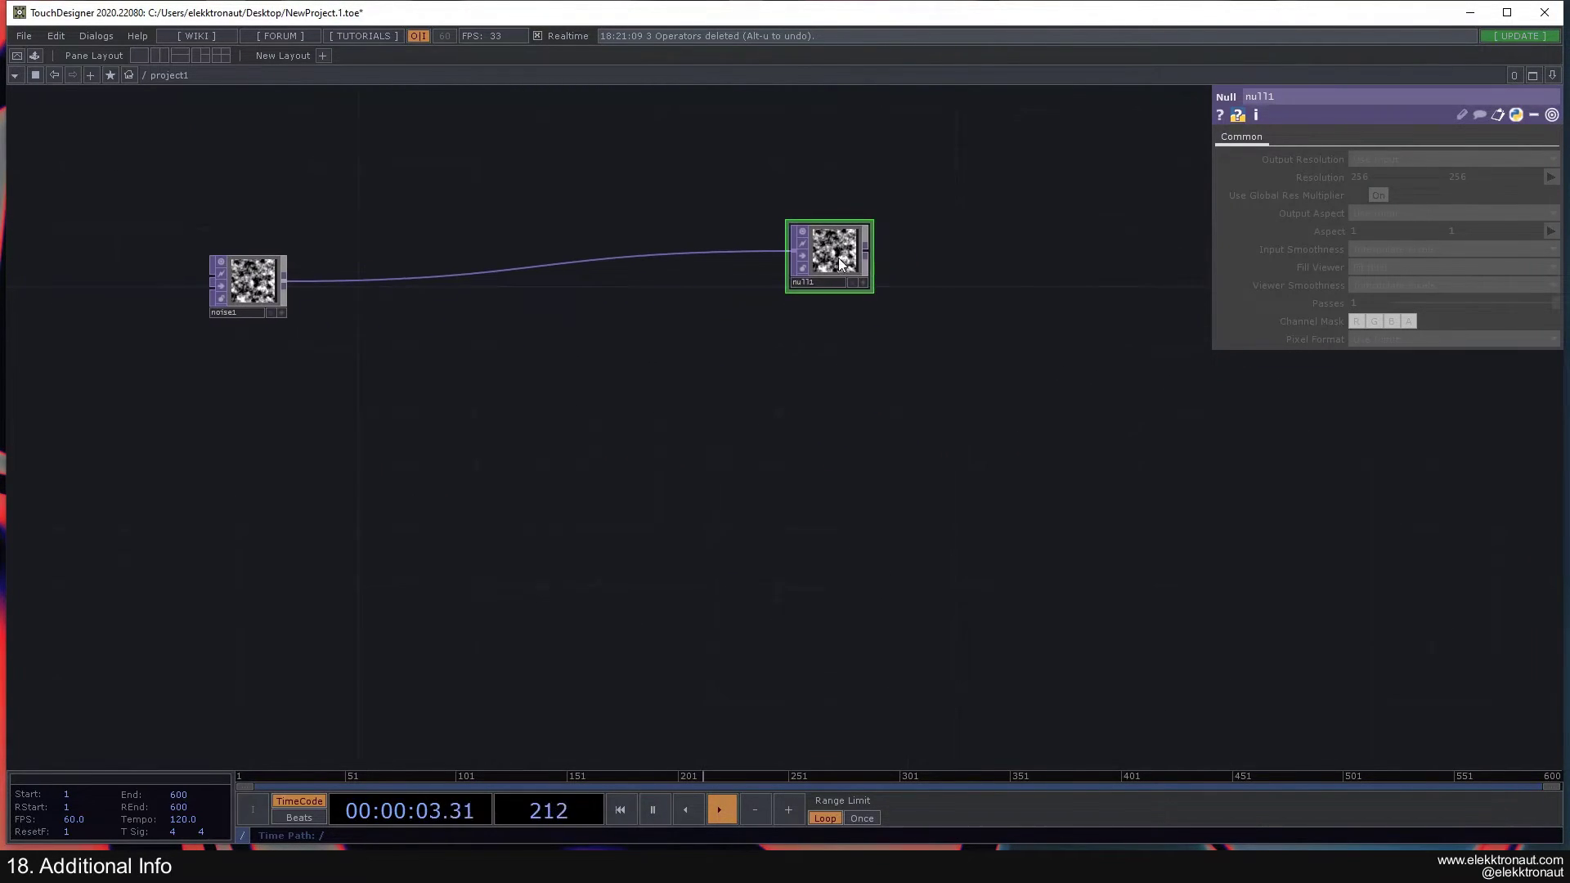
left_click_drag(829, 260, 1004, 306)
left_click_drag(962, 442, 1342, 453)
left_click_drag(712, 420, 1150, 235)
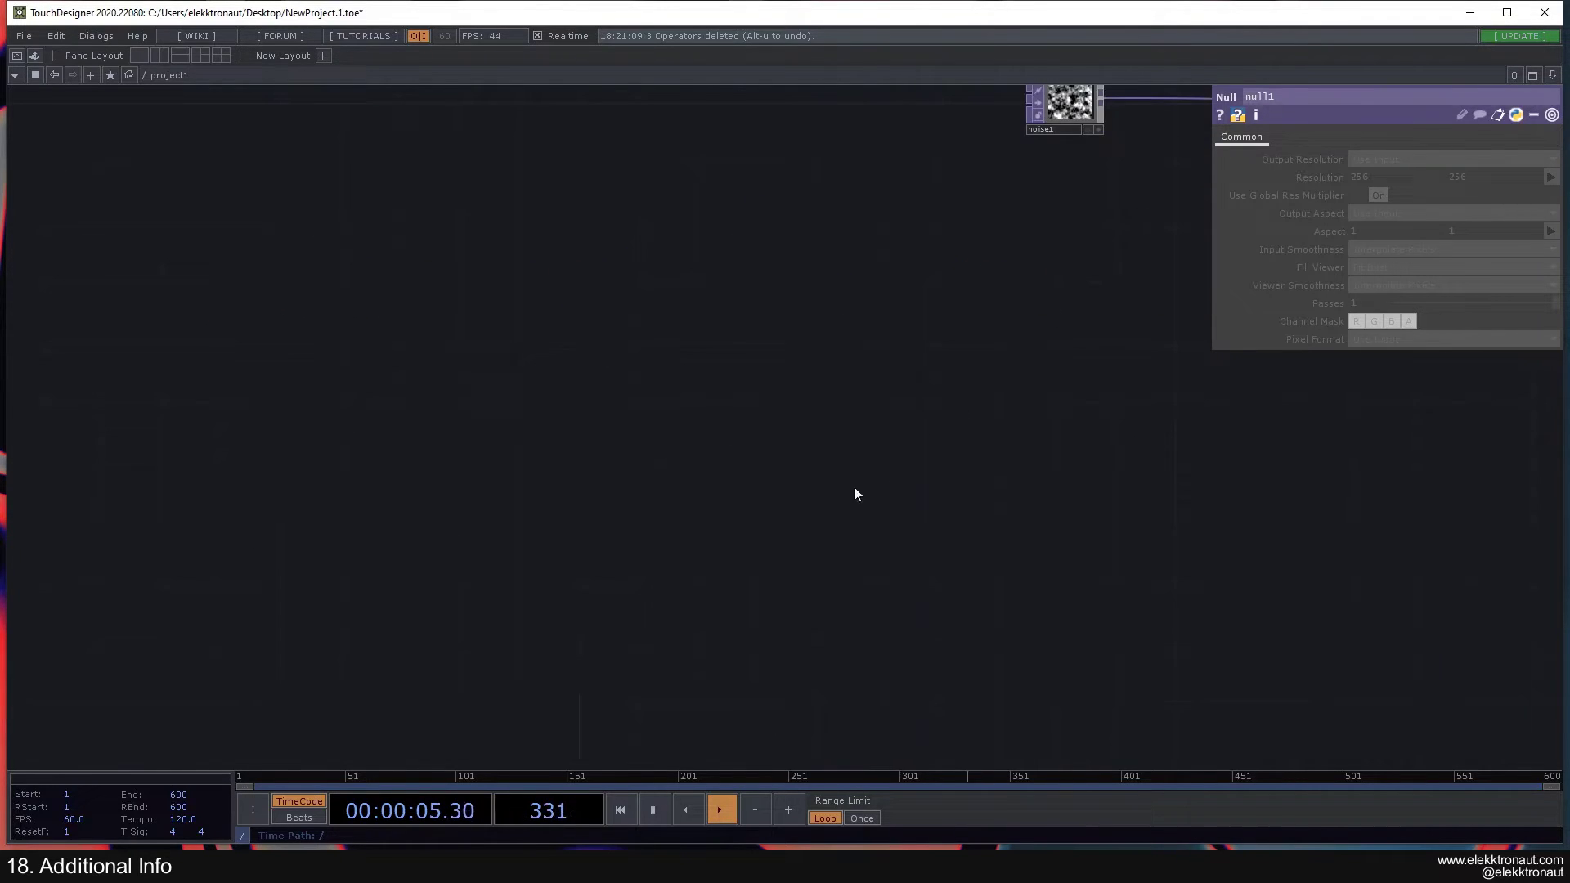
left_click_drag(856, 494, 1064, 351)
left_click_drag(726, 405, 722, 359)
key("h")
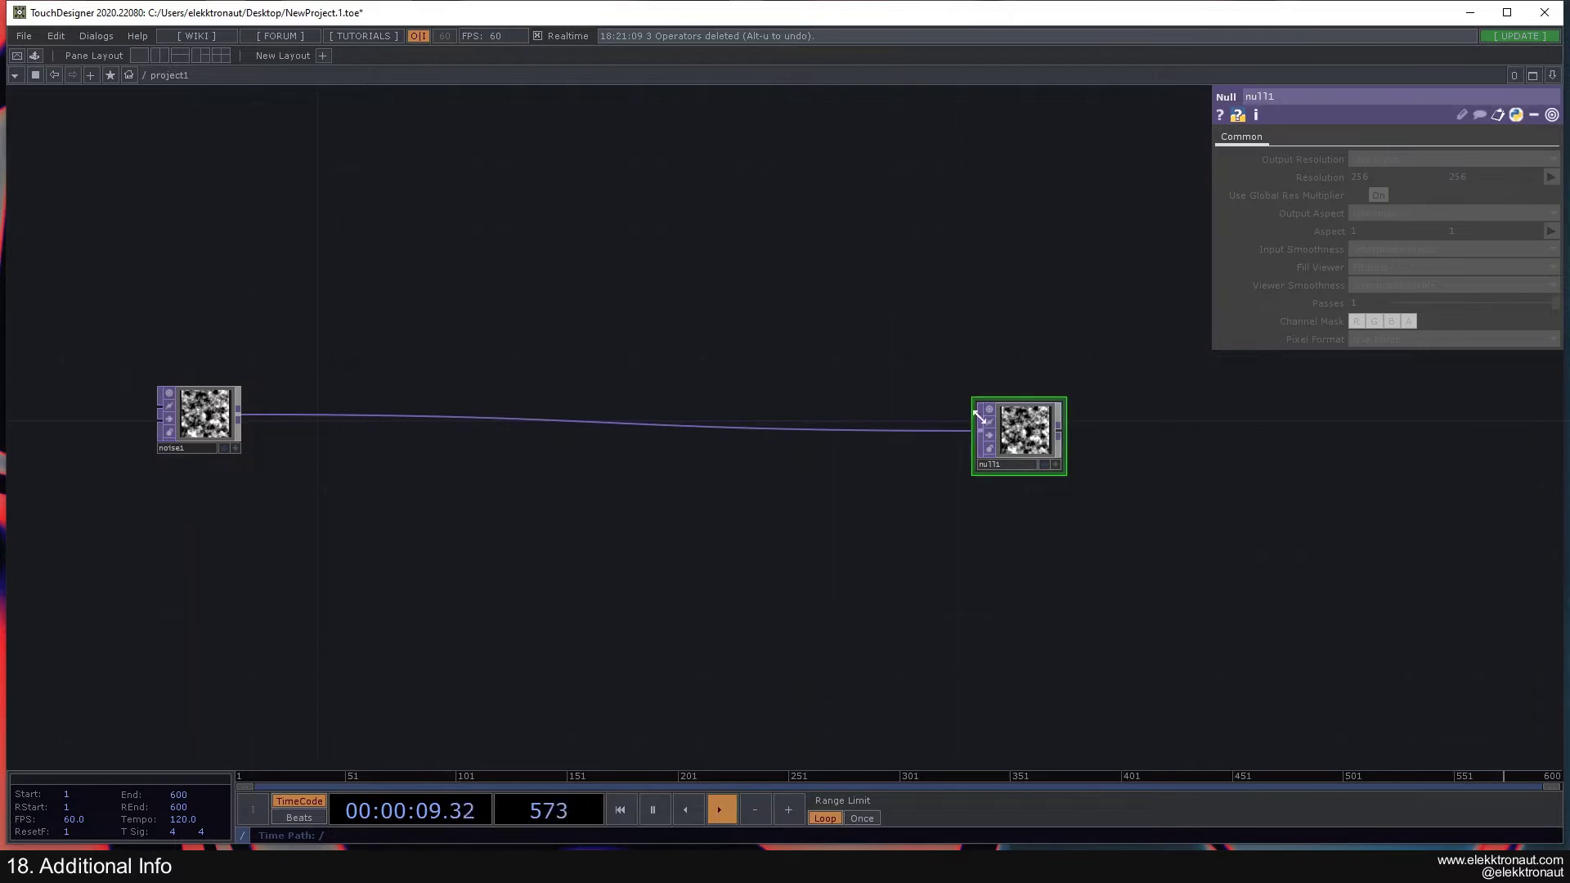
left_click_drag(1006, 430, 1032, 94)
left_click_drag(728, 299, 808, 292)
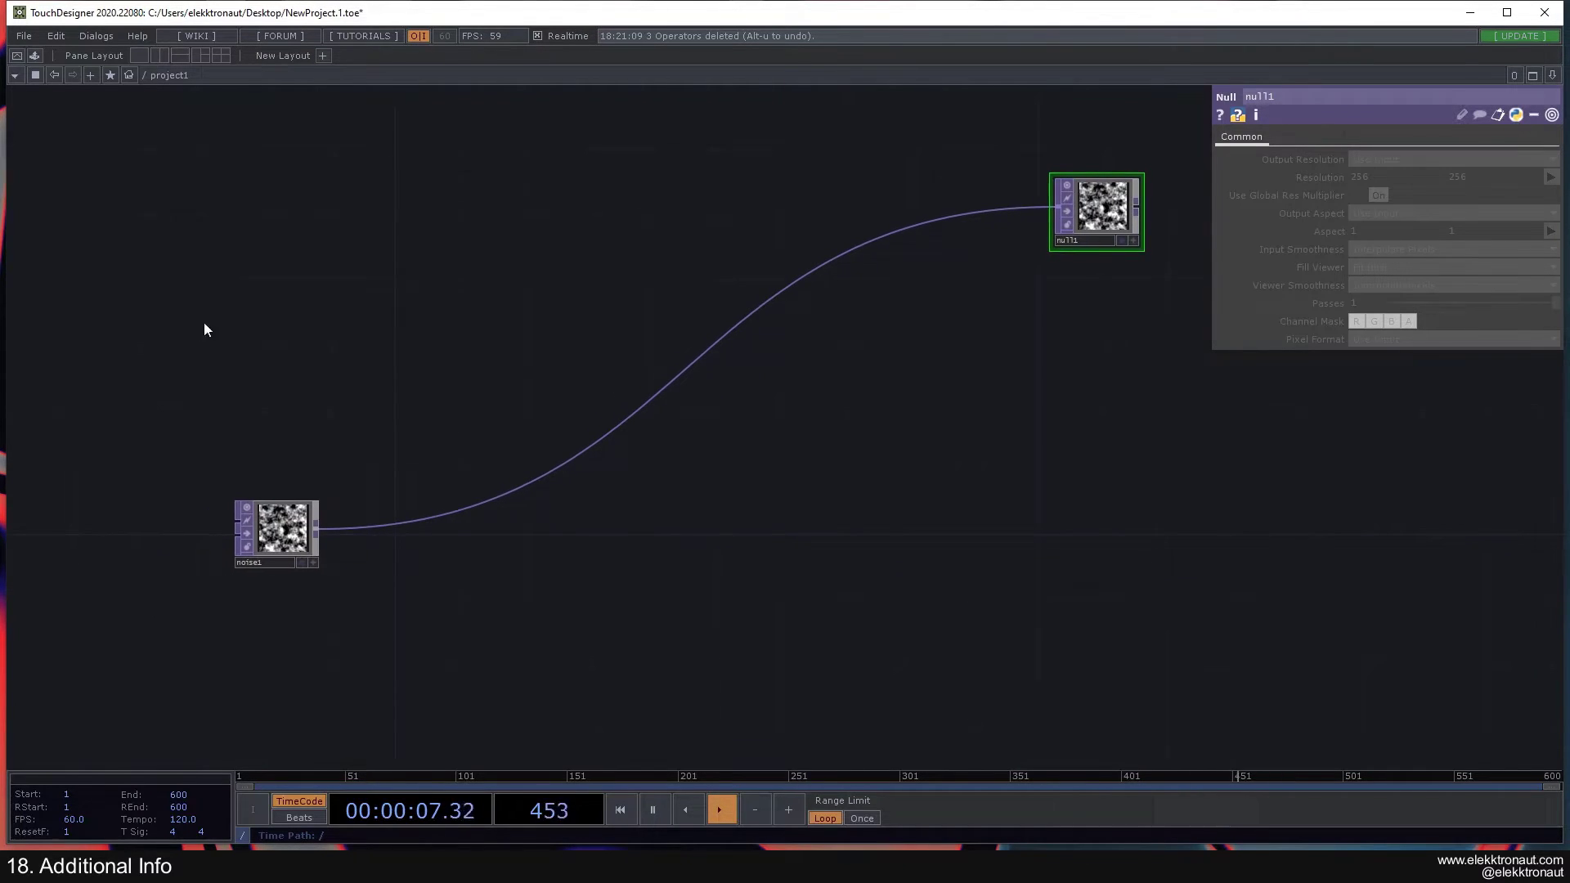
Add a Sphere SOP above the Noise TOP.
key("Tab")
left_click(175, 130)
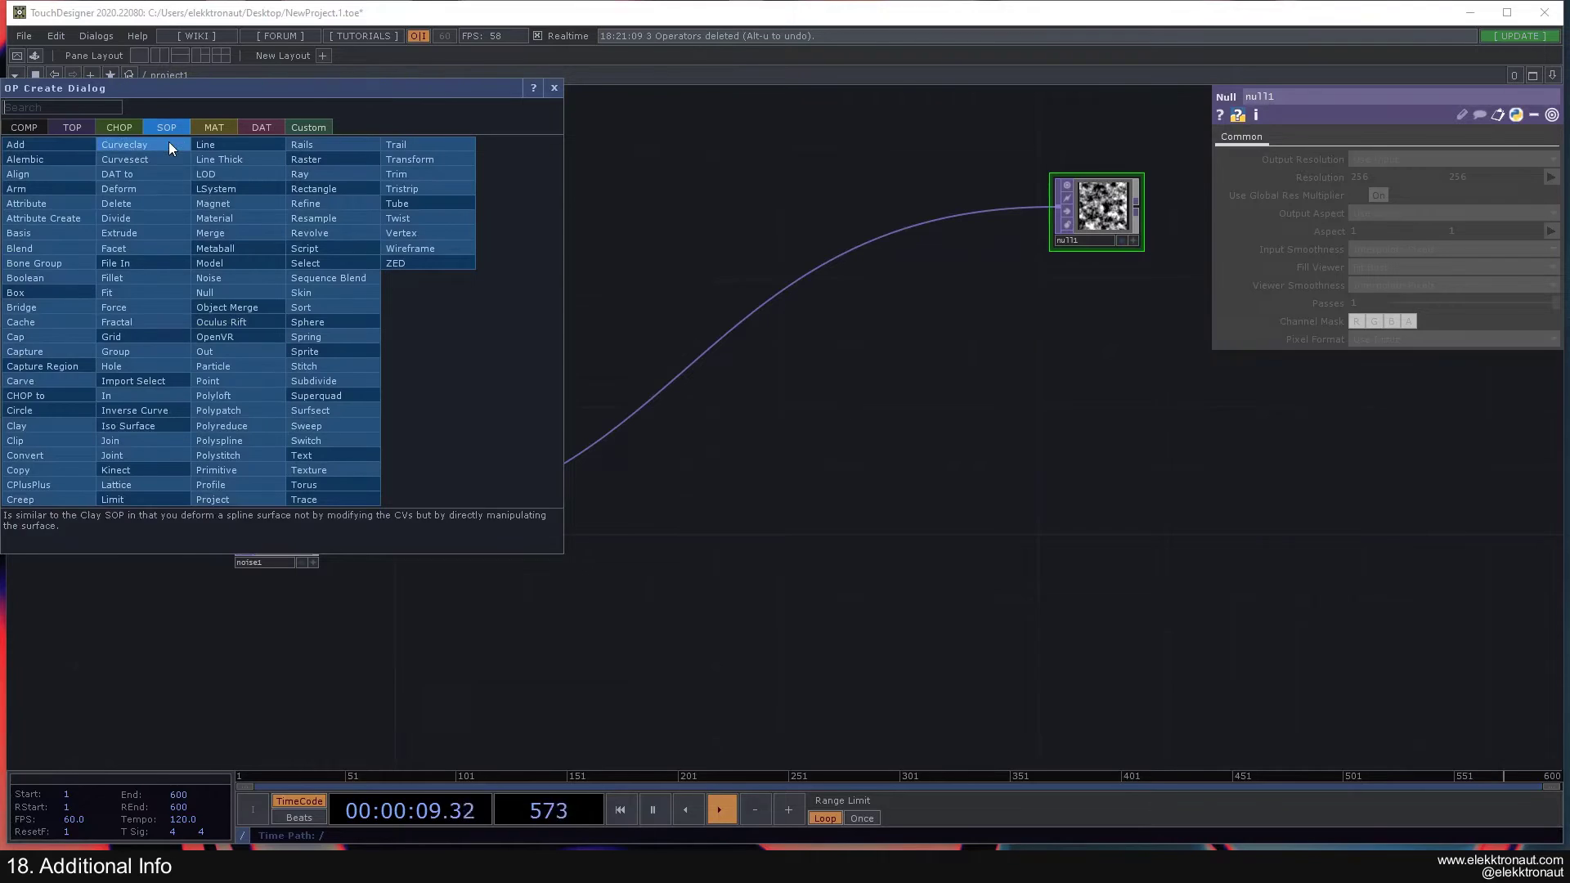
type("s")
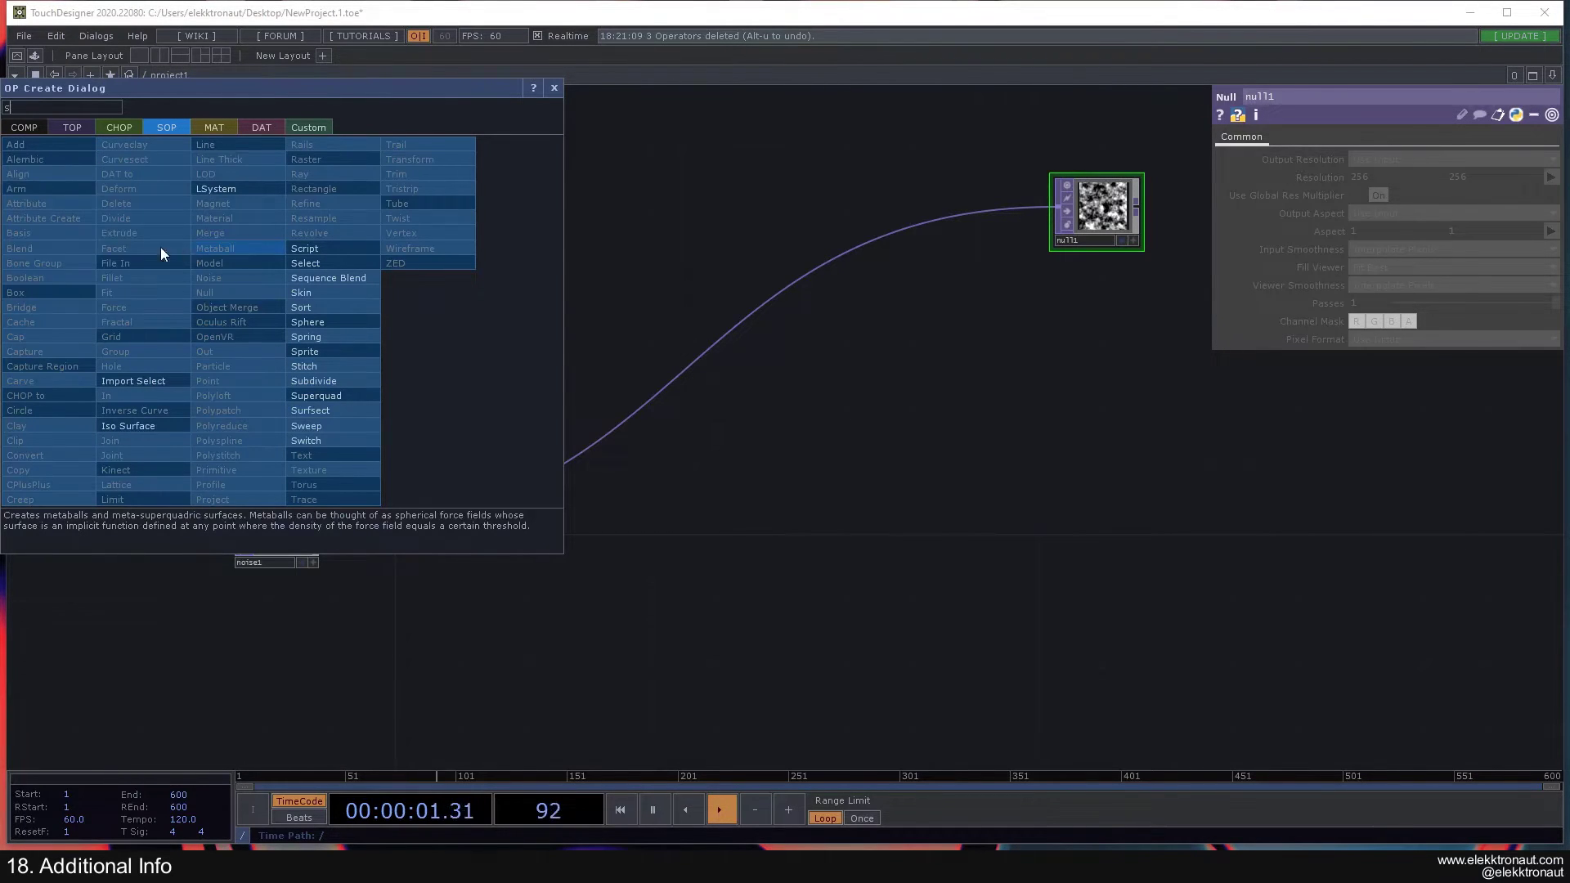
left_click(315, 323)
left_click(251, 322)
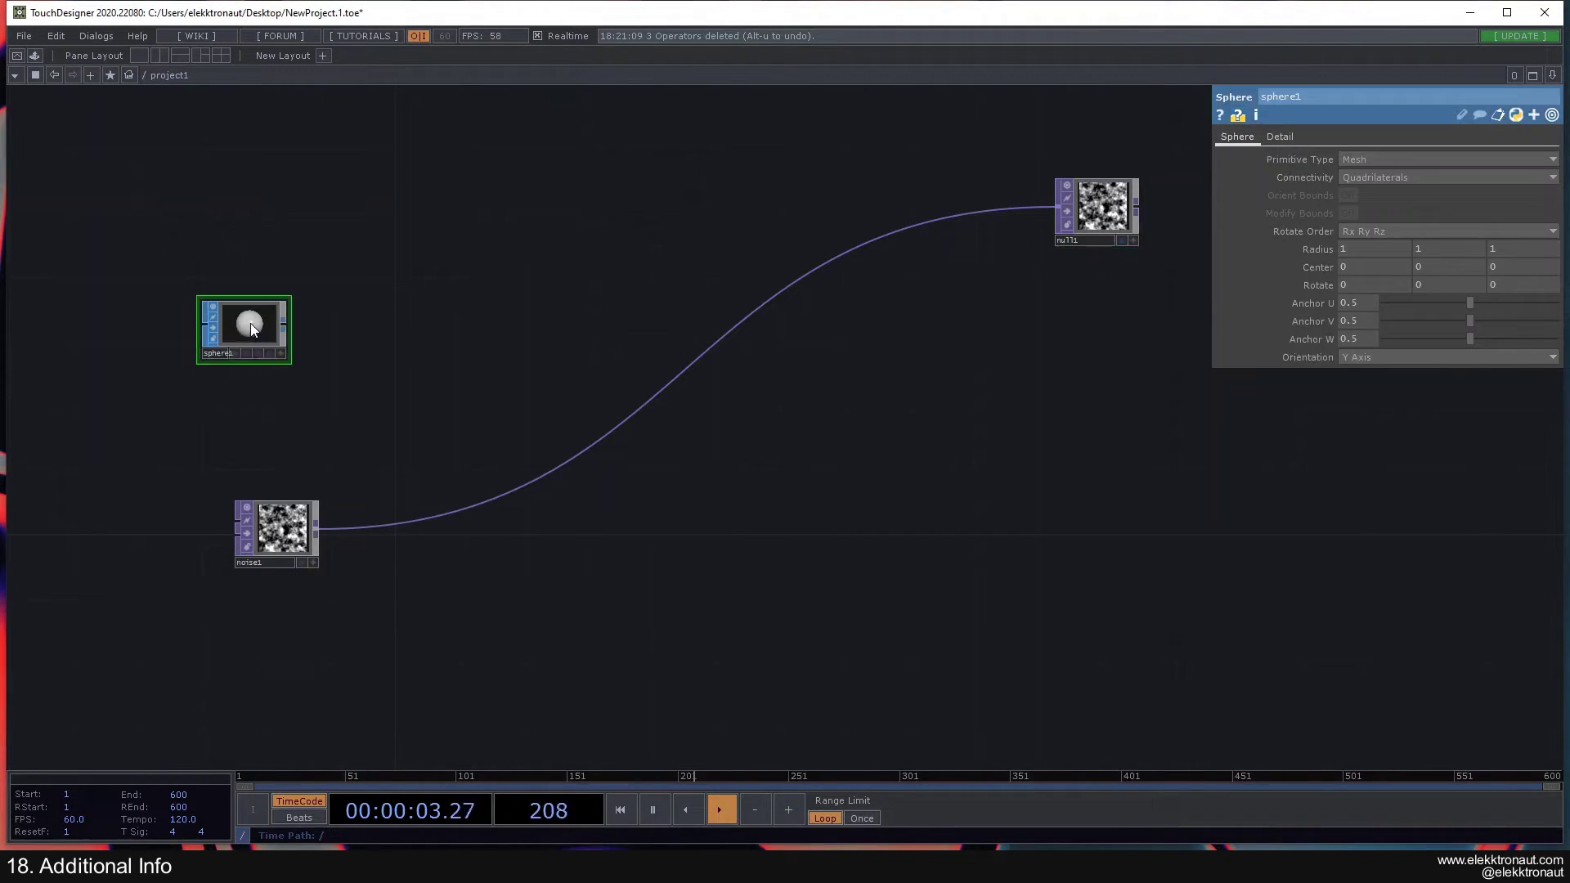
Activate the Sphere SOP's viewer, rotate the geometry view and home it on the sphere.
scroll(251, 322, "up", 4)
left_click_drag(503, 341, 689, 362)
left_click(530, 433)
left_click_drag(613, 402, 822, 479)
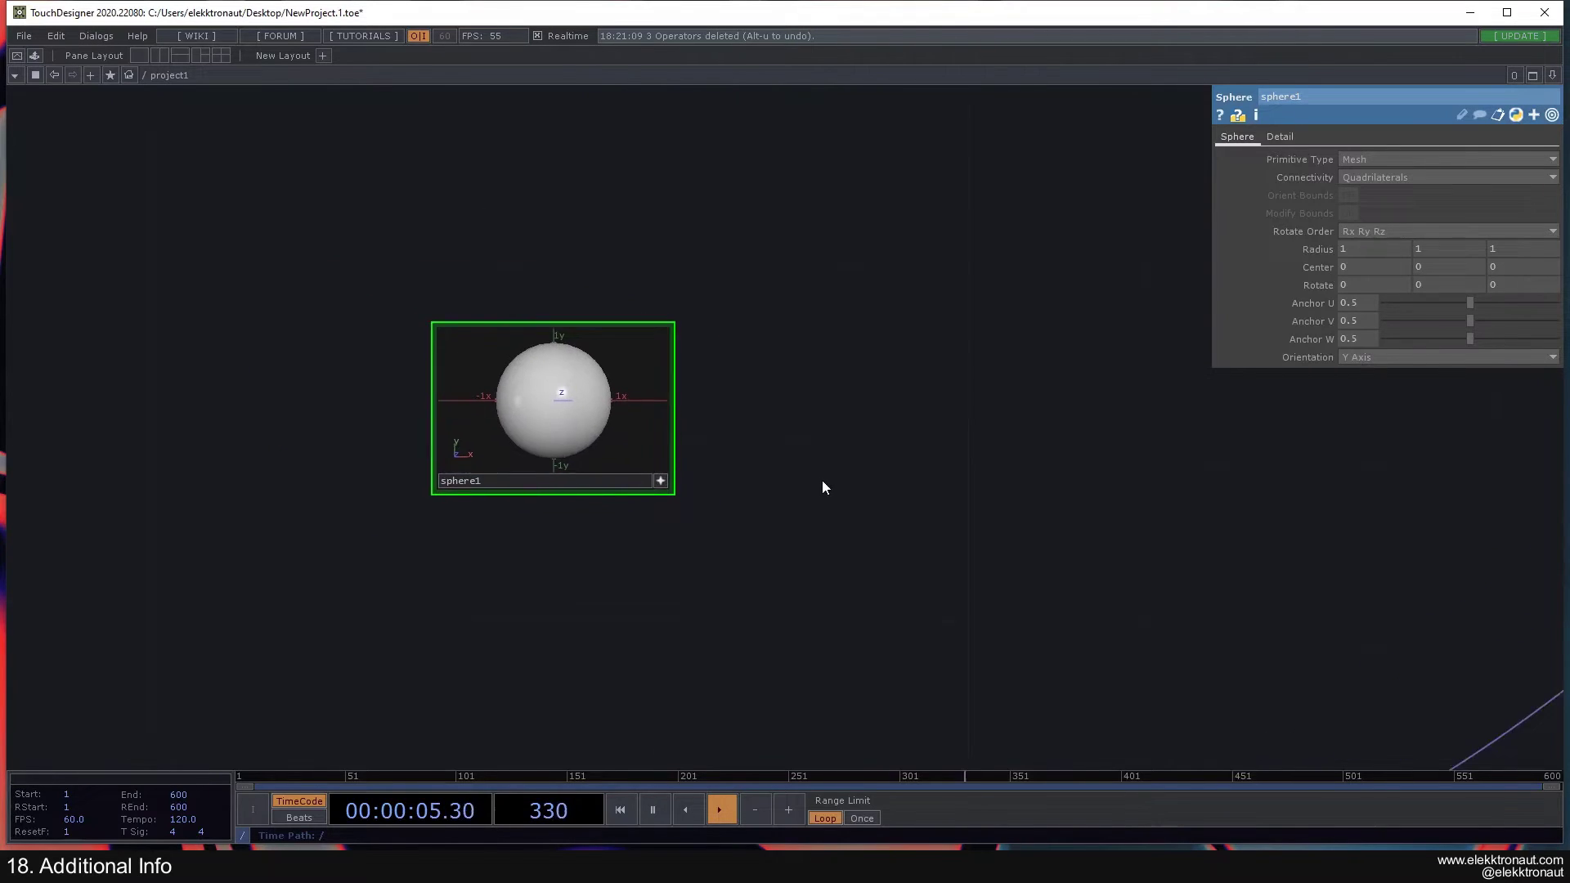
scroll(822, 480, "up", 3)
left_click_drag(581, 410, 432, 391)
key("h")
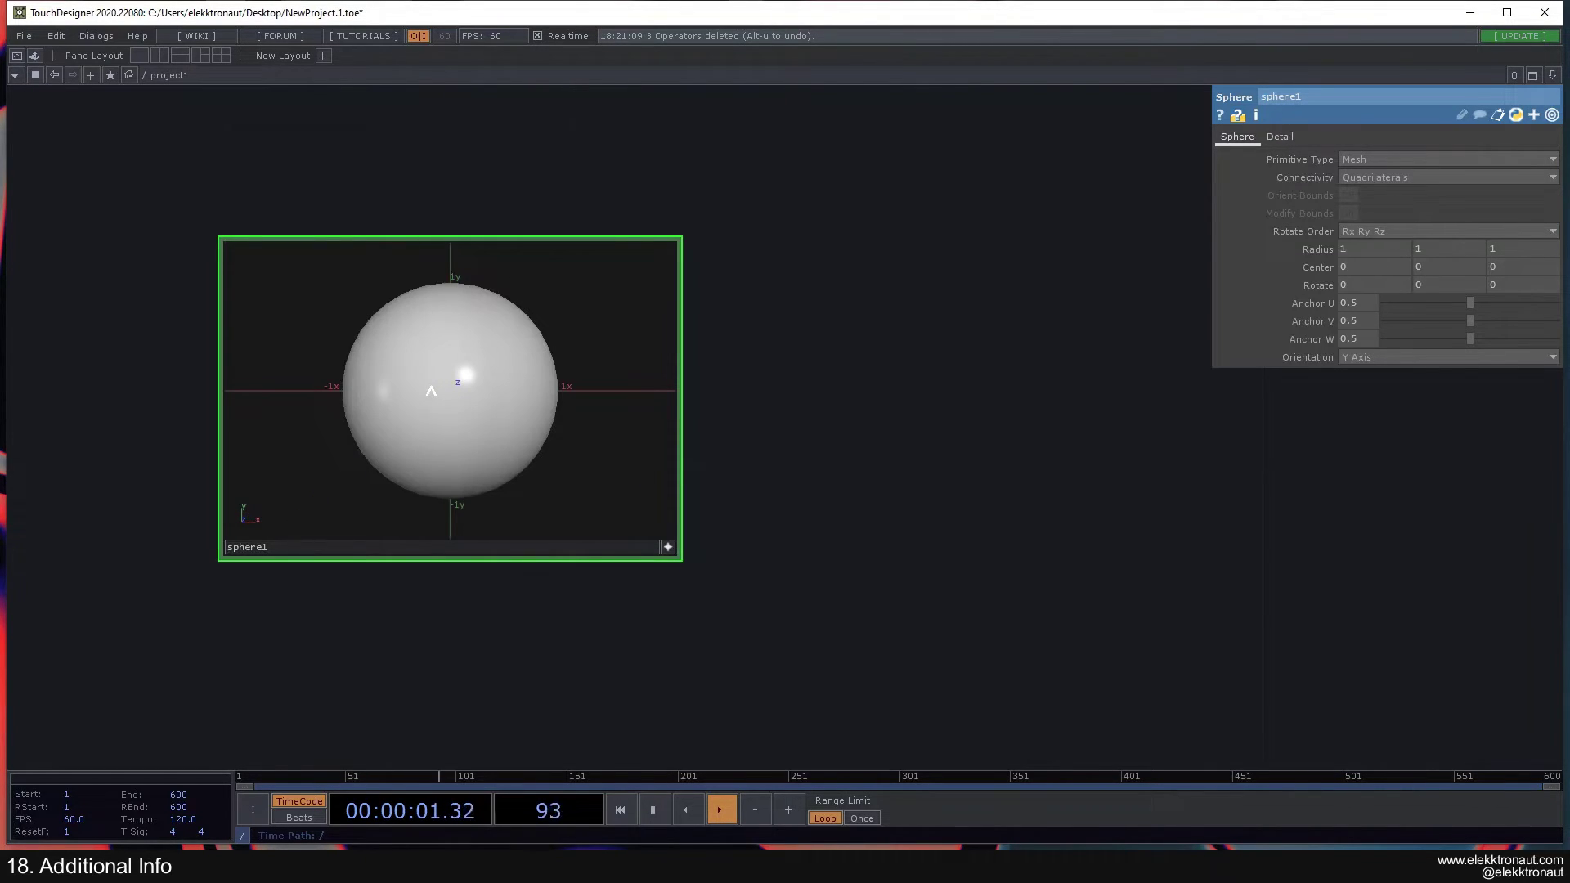
Deactivate the Sphere SOP's viewer and delete the Sphere SOP.
scroll(537, 508, "down", 6)
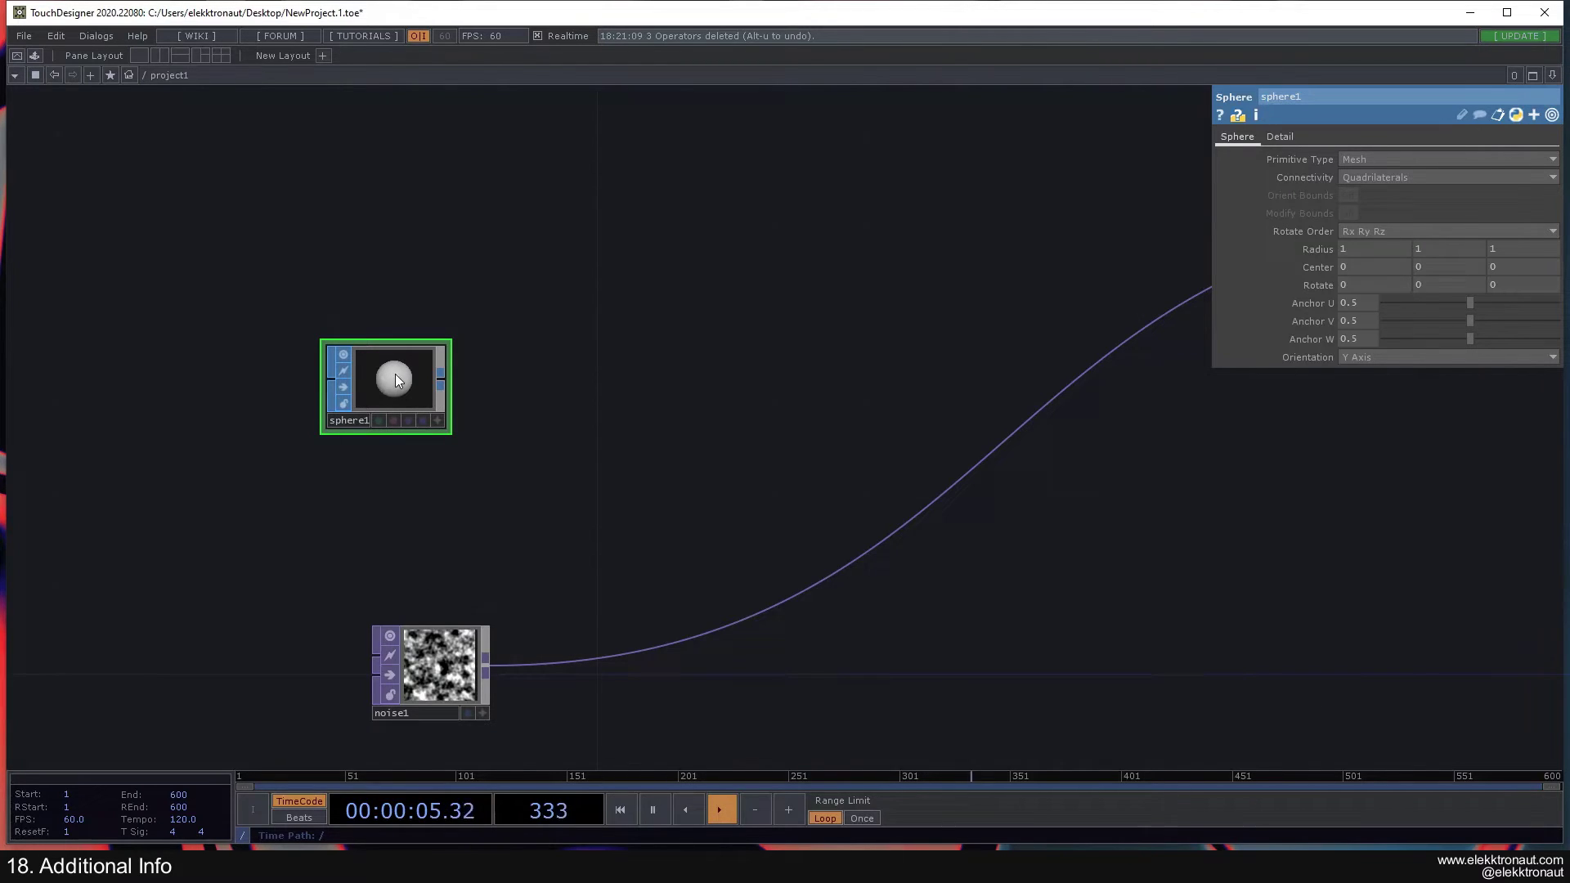
scroll(400, 376, "down", 3)
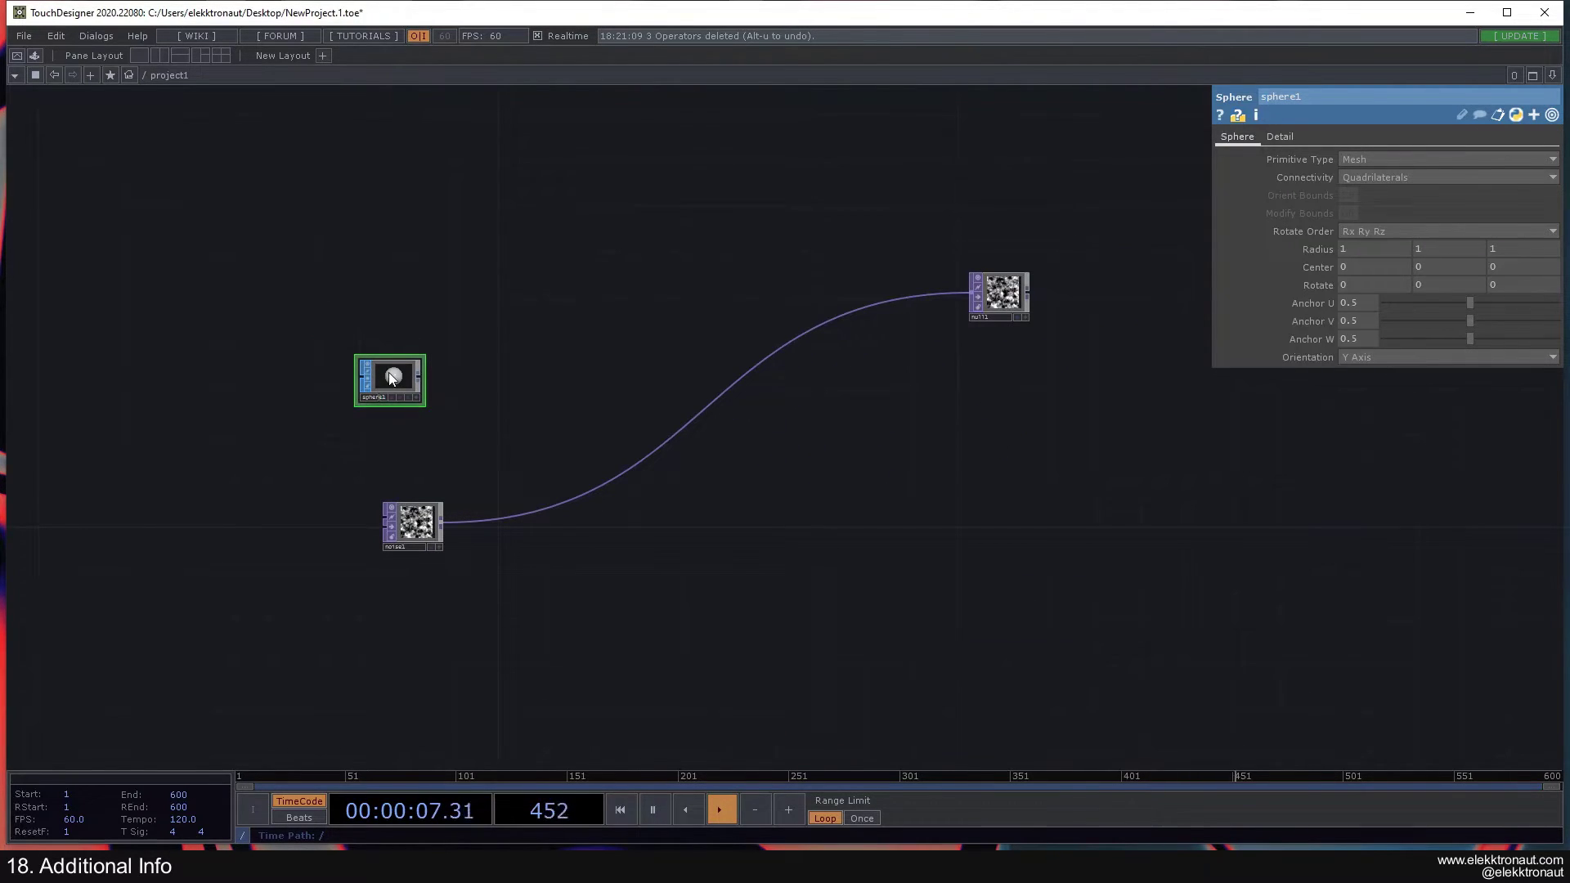
scroll(389, 372, "up", 3)
left_click_drag(554, 385, 364, 373)
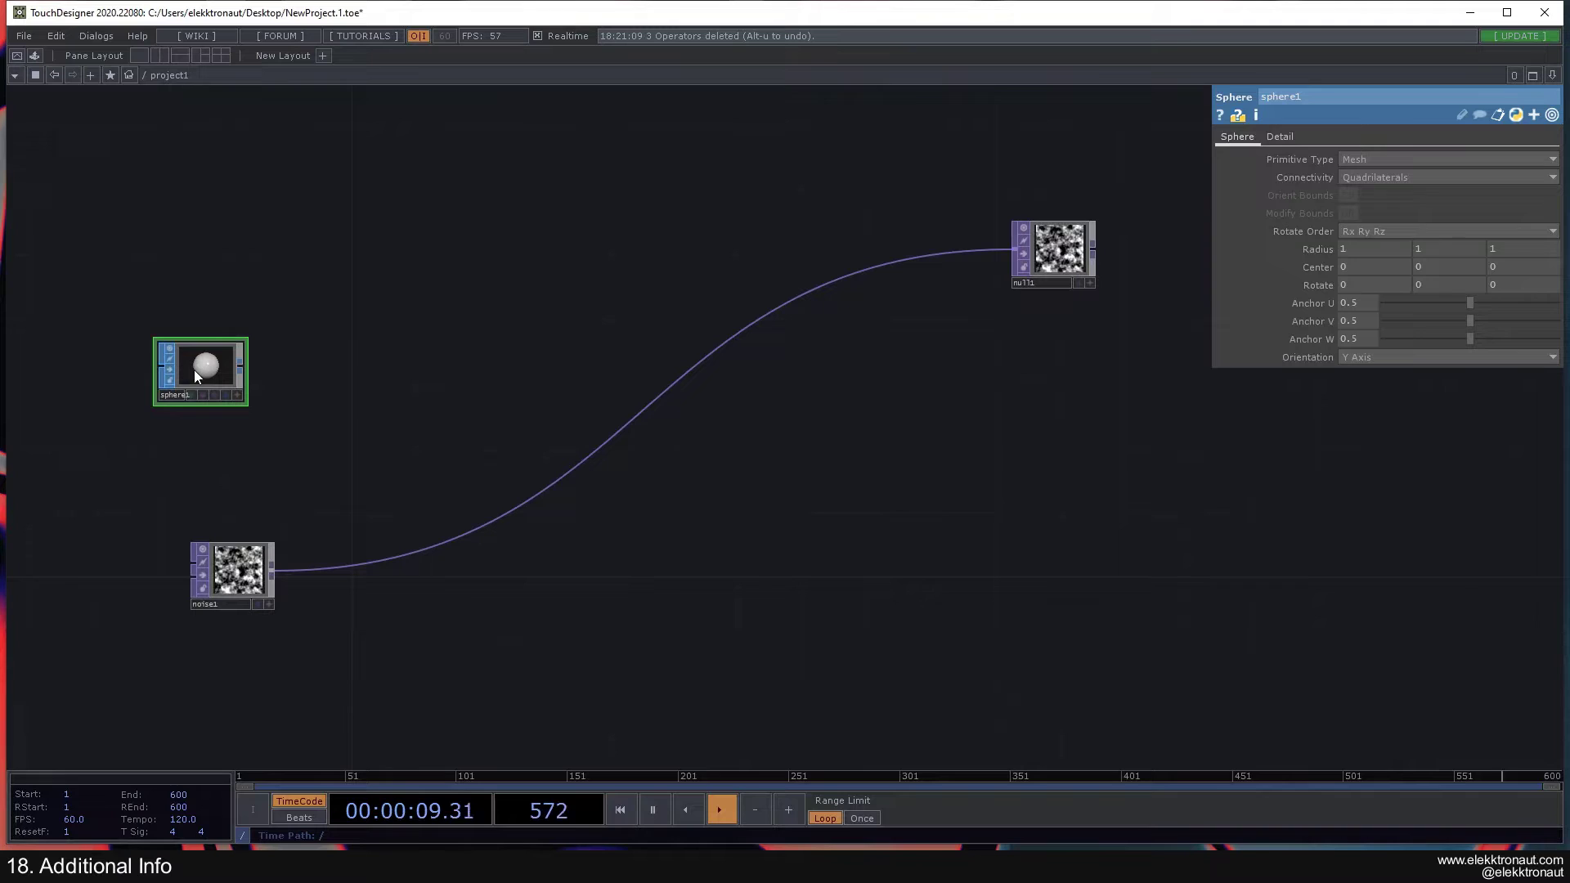
key("Delete")
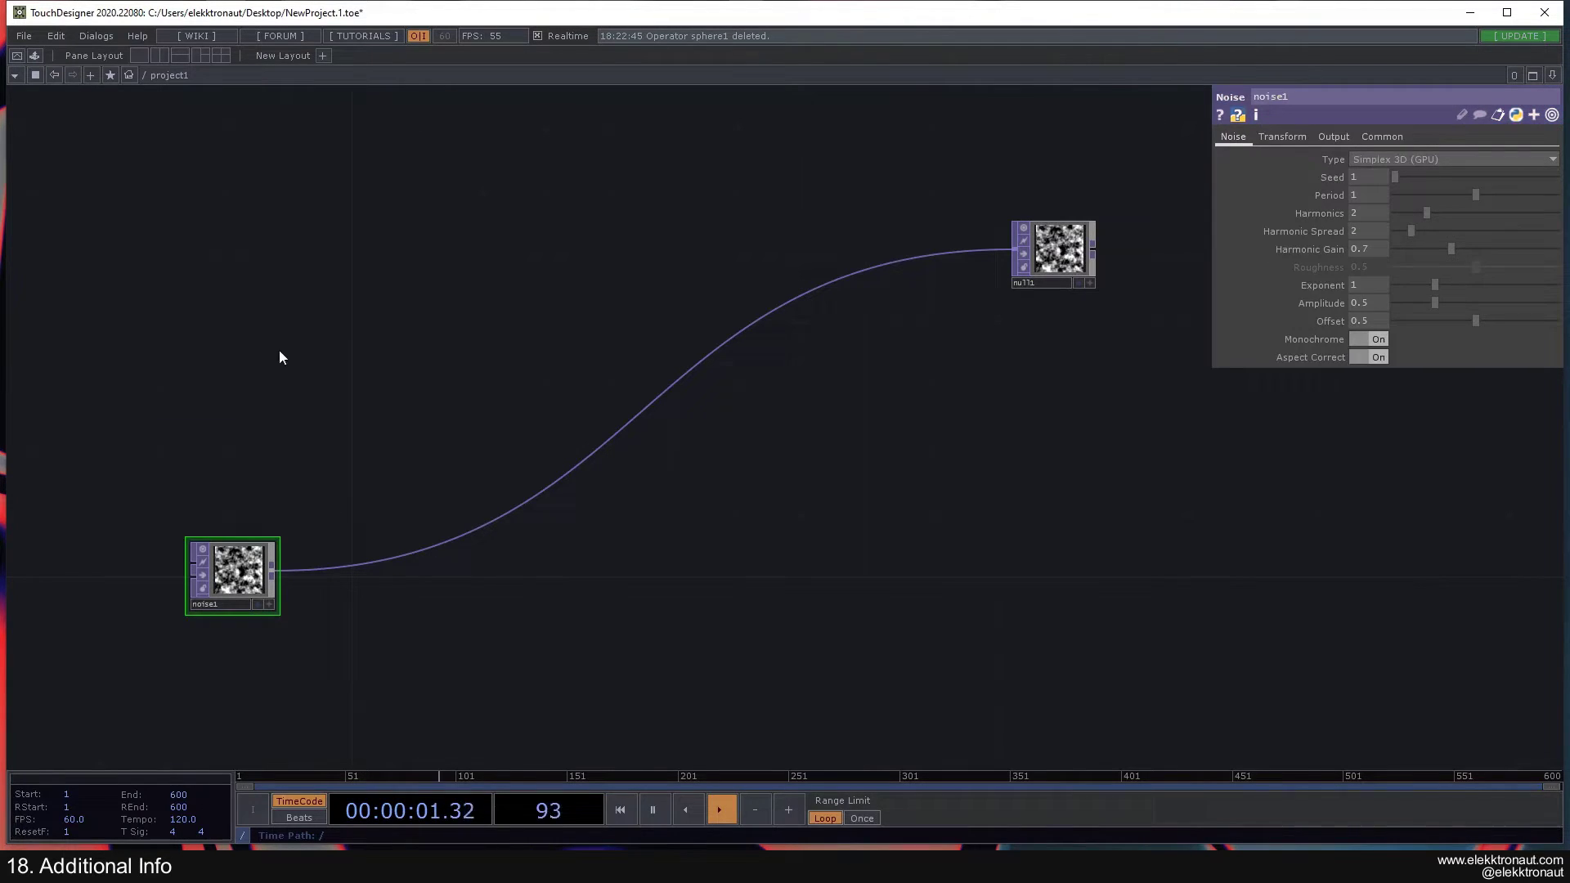
Move the Noise TOP up to roughly the same height as the Null TOP.
left_click_drag(444, 326, 358, 278)
left_click_drag(169, 531, 193, 258)
left_click_drag(545, 354, 523, 303)
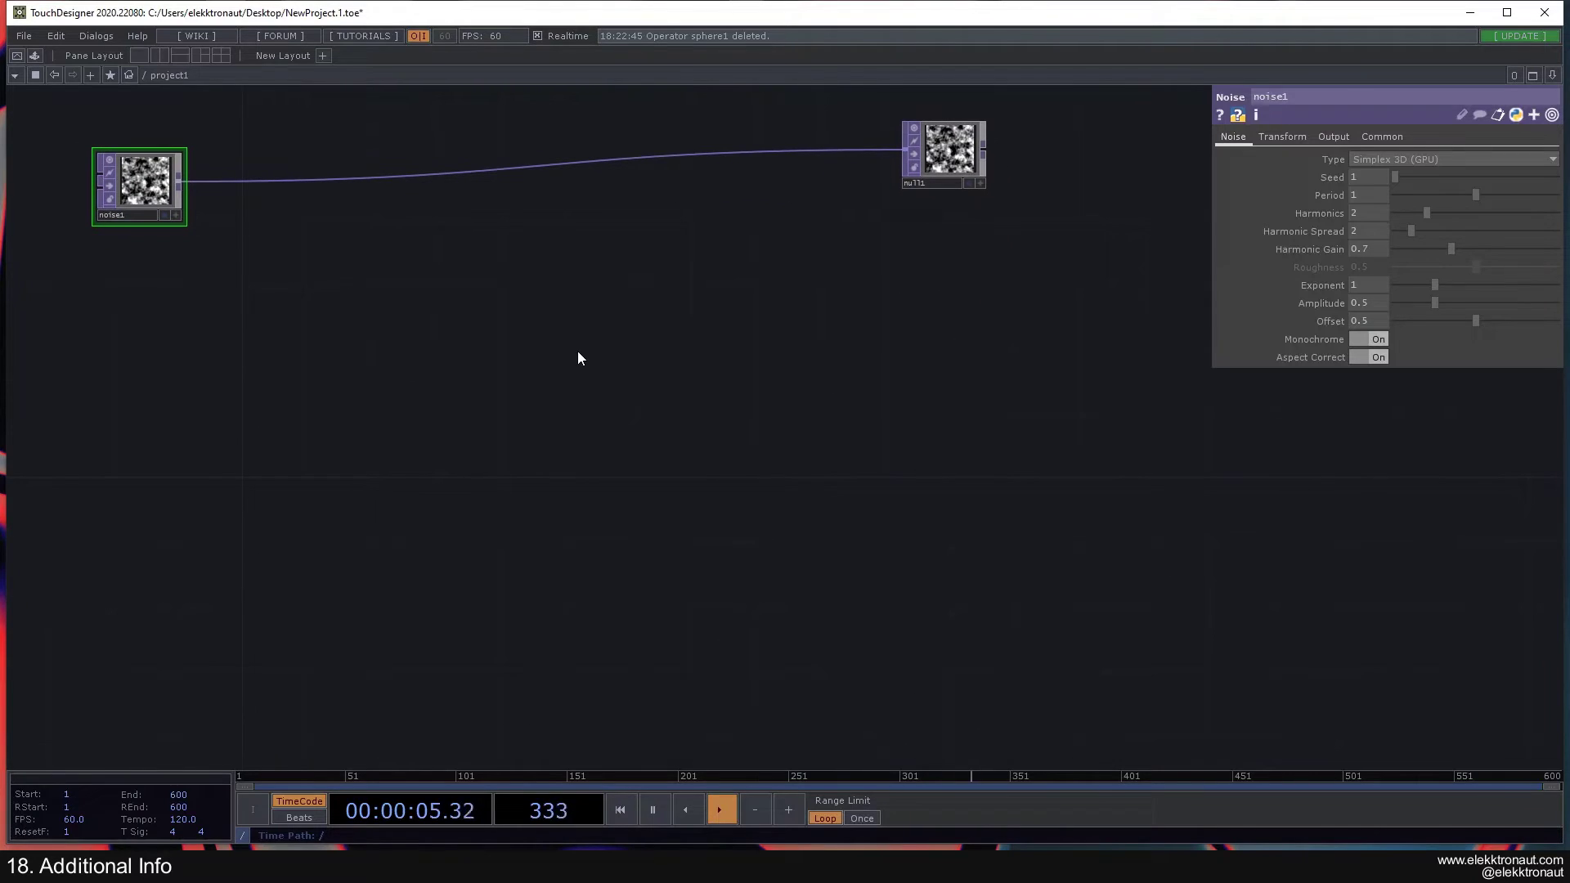
Toggle the network's parameter window off and on repeatedly, leaving it shown.
key("p")
key("p")
key("p")
key("p")
key("p")
key("p")
key("p")
key("p")
key("p")
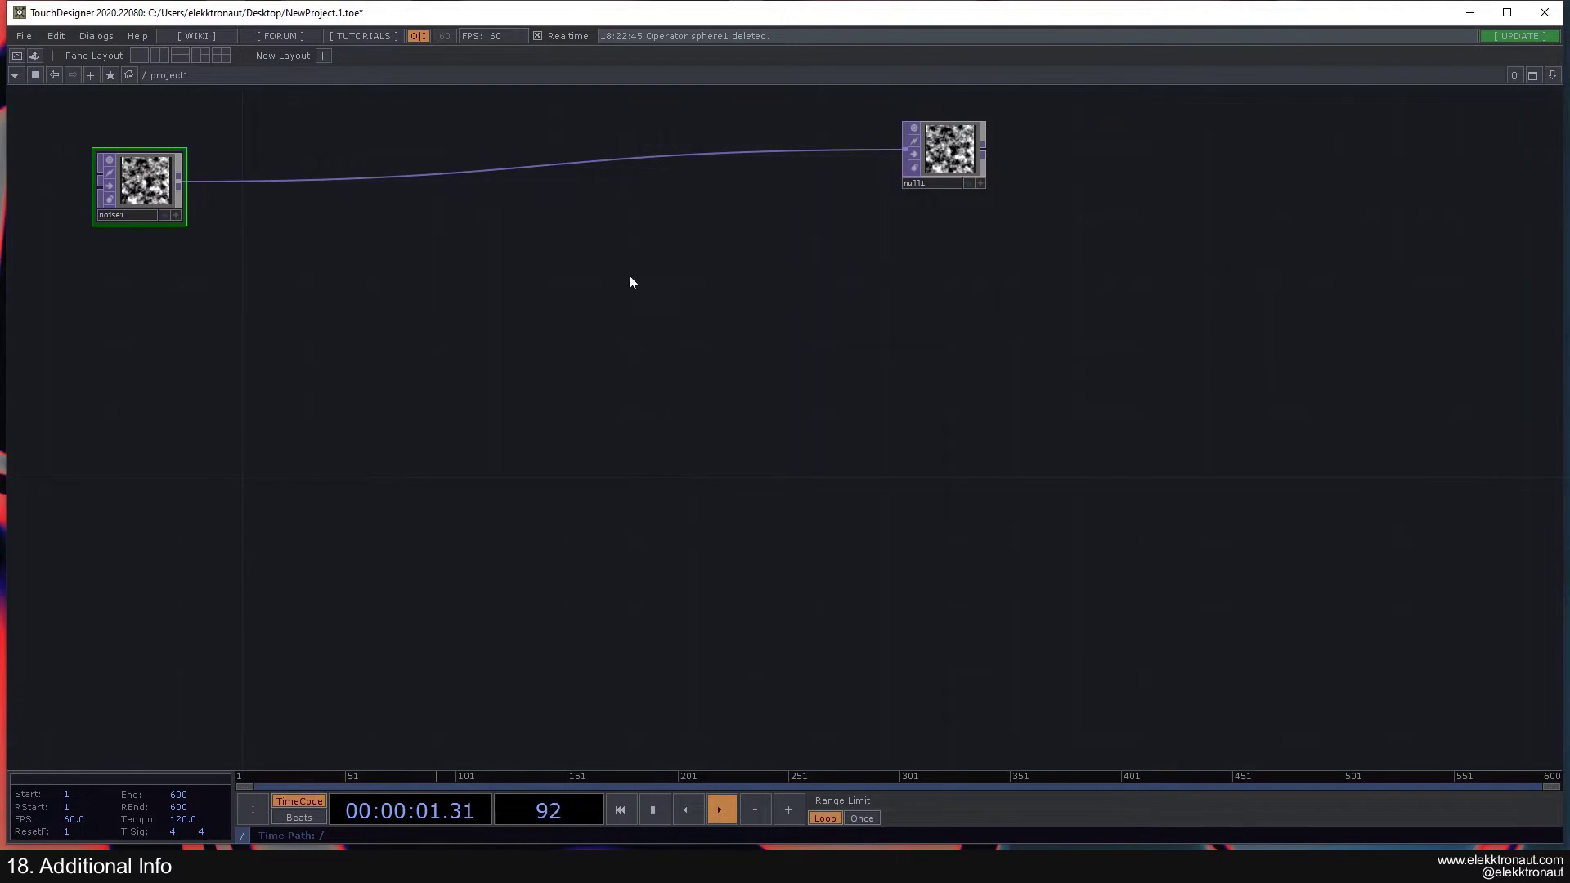
left_click_drag(867, 144, 948, 258)
key("p")
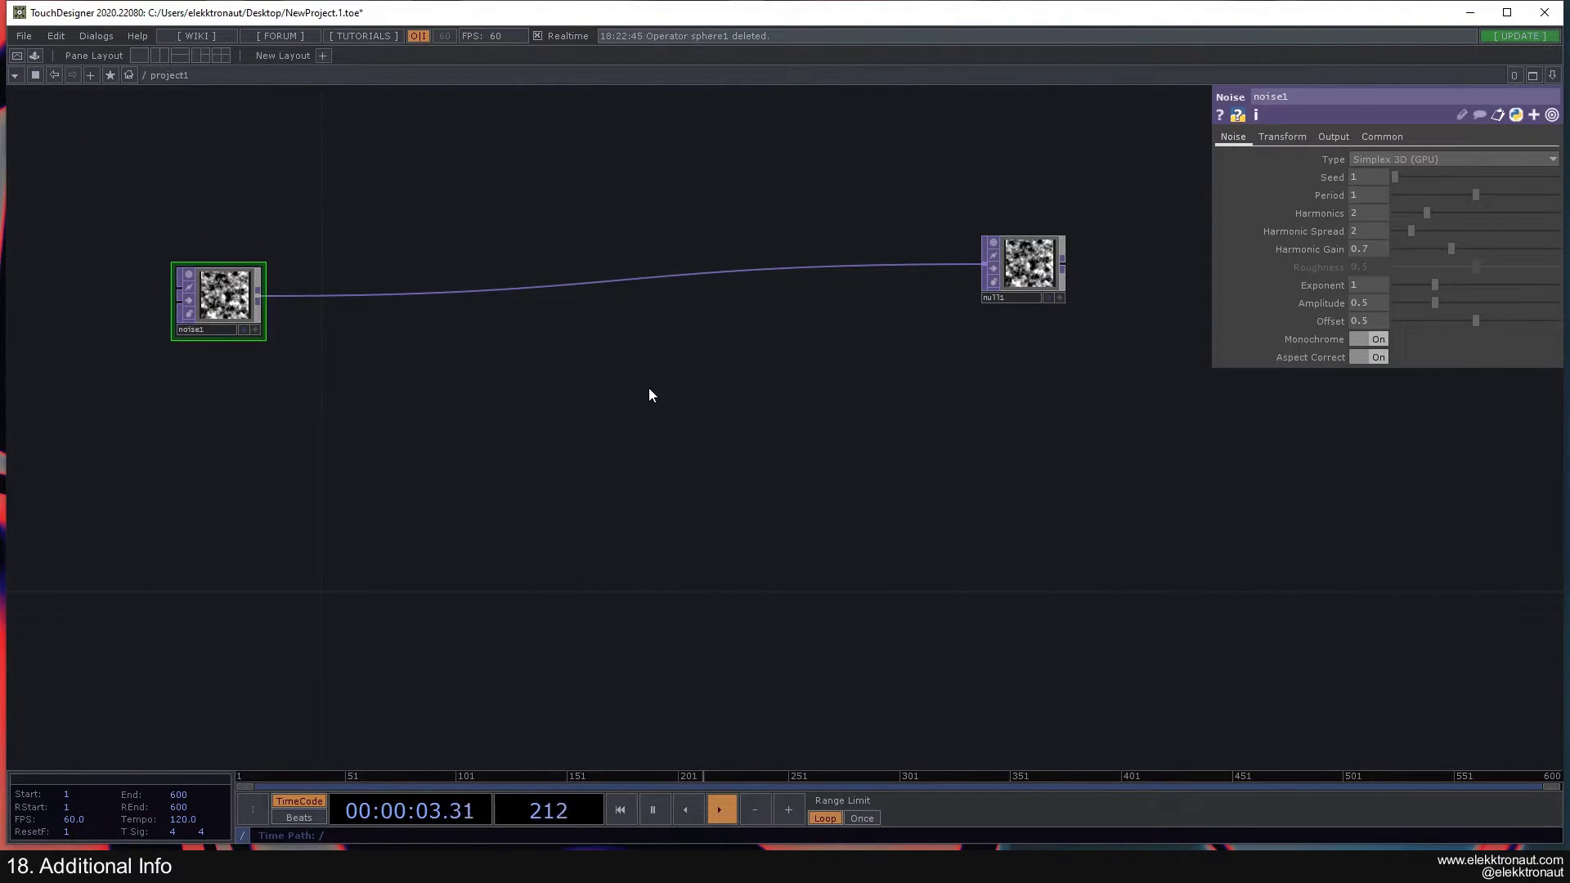
Switch the Parameters display option of the network editor off and on again, and check the shortcuts listed beside its commands.
right_click(630, 358)
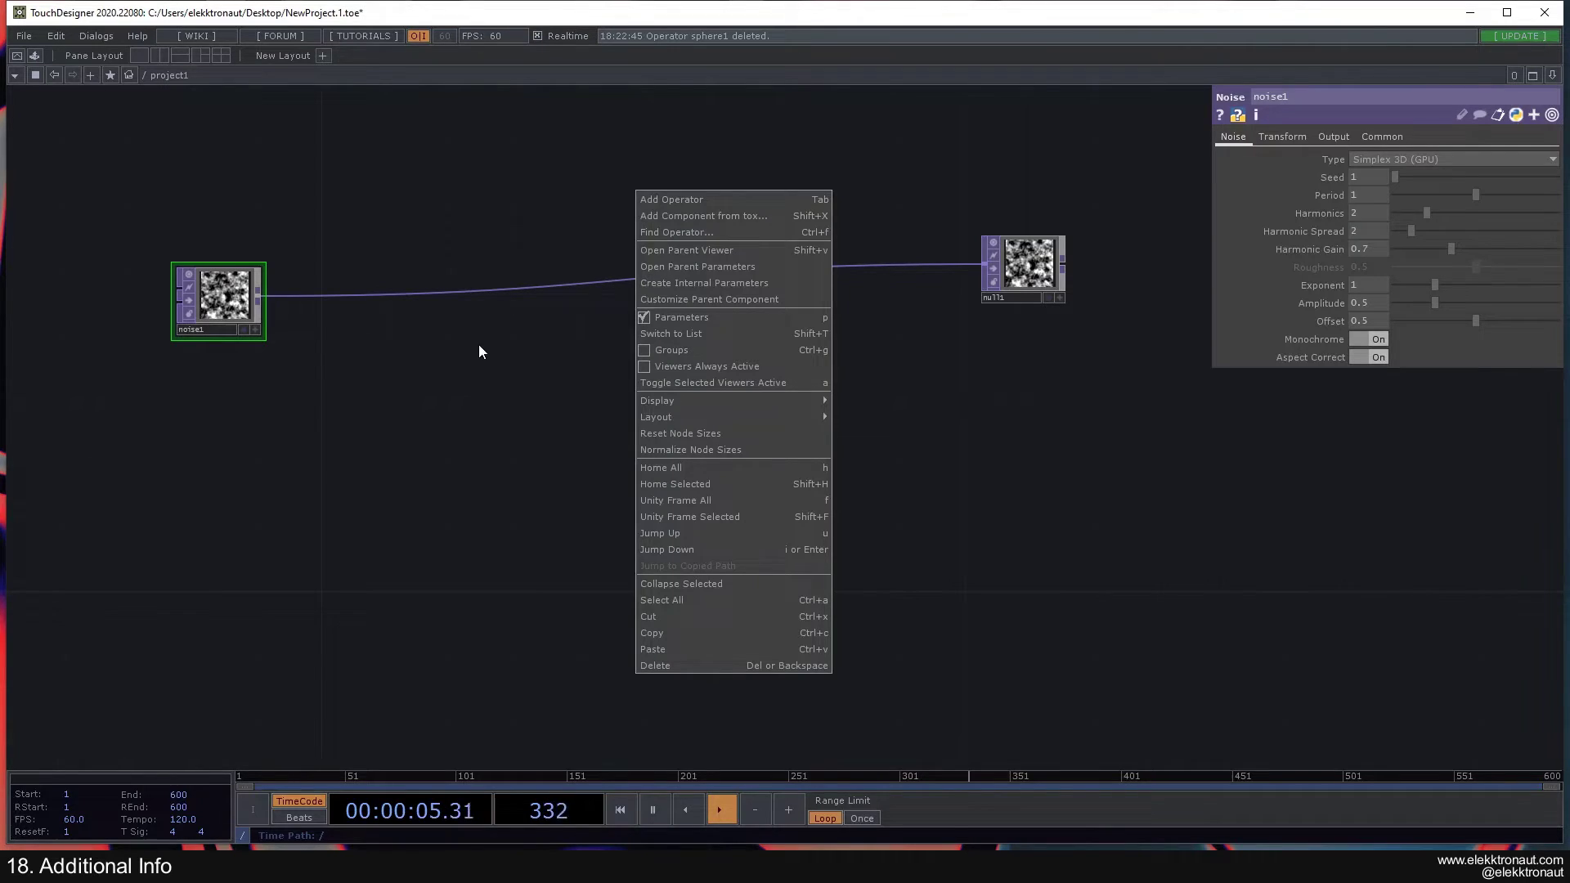
left_click(672, 317)
right_click(589, 354)
left_click(656, 321)
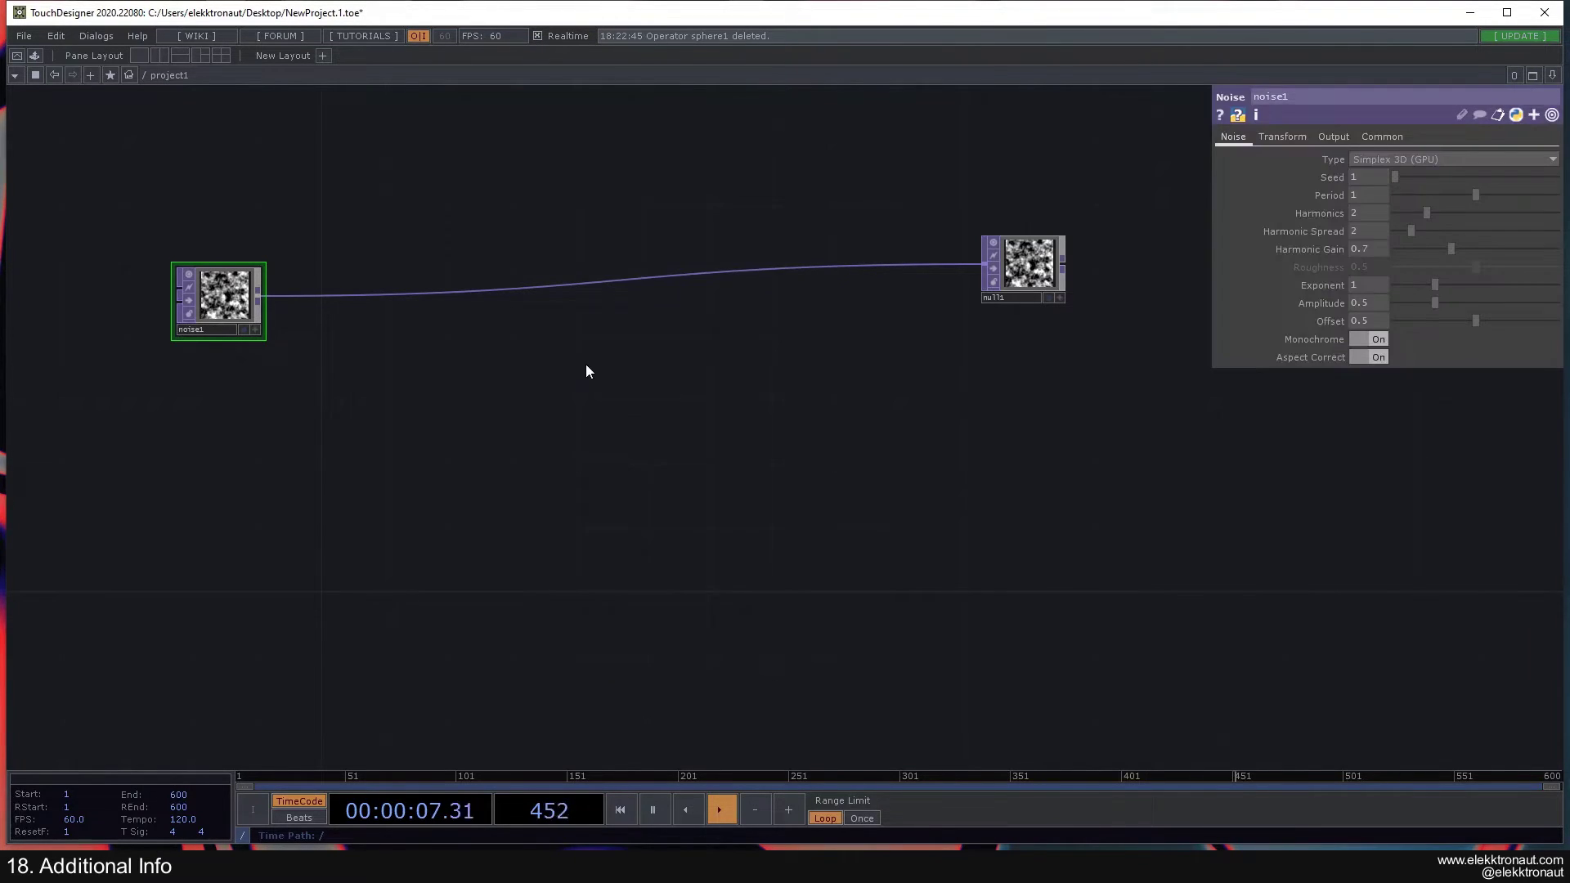
right_click(585, 365)
left_click(504, 374)
Pause the timeline playback.
key("space")
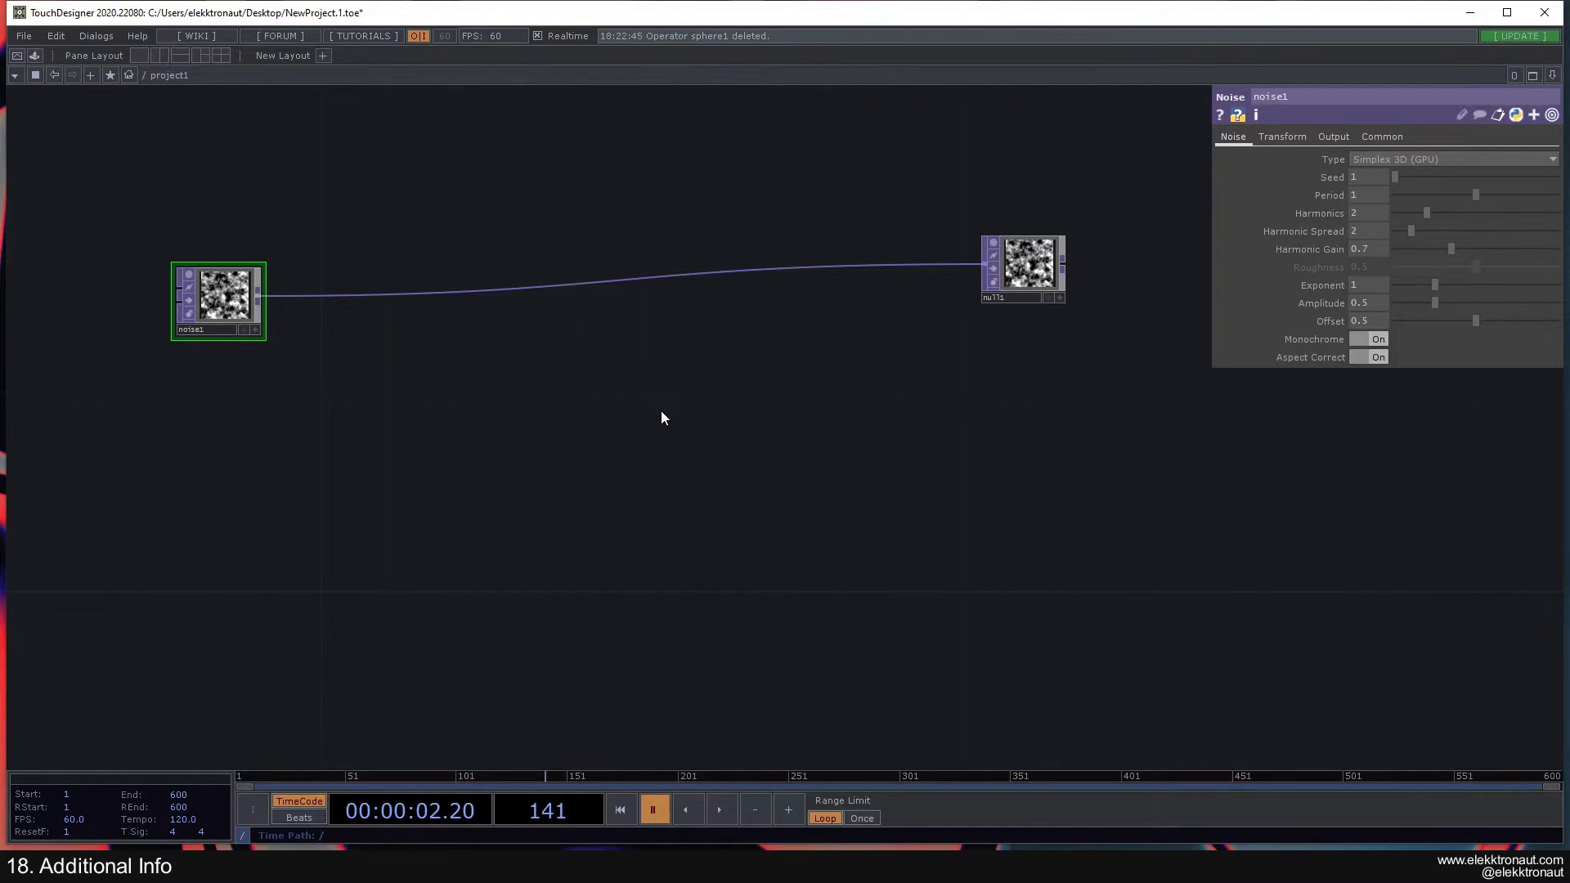
Toggle the timeline playback on and off several times, leaving it playing.
key("space")
key("space")
key("space")
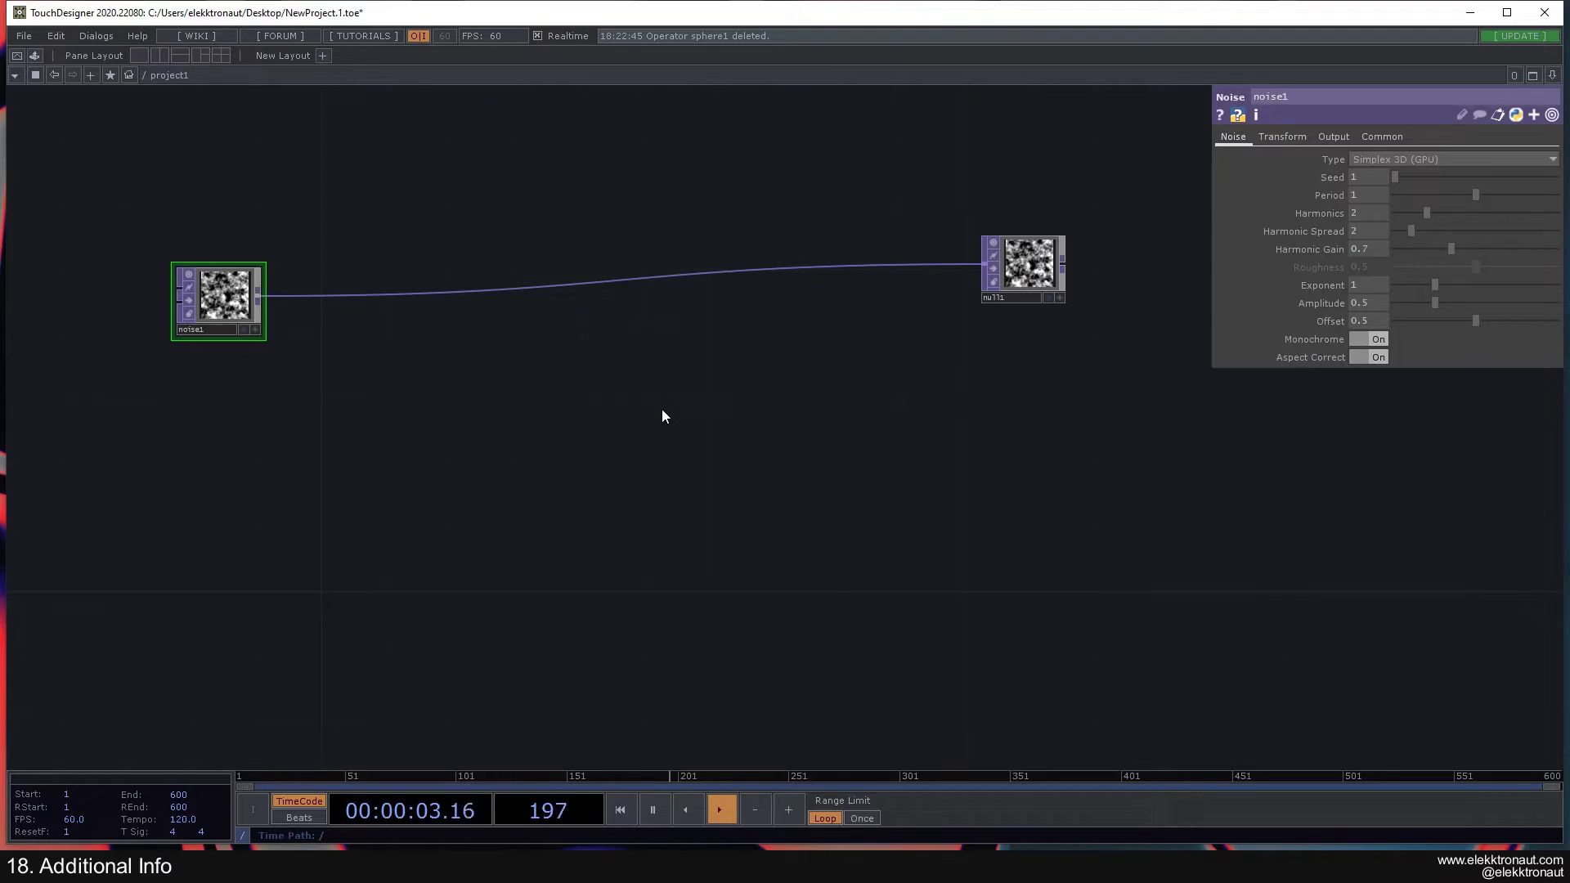
key("space")
key("space")
Make a copy of the Noise TOP in the network and delete that copy again.
left_click_drag(586, 456, 687, 544)
left_click_drag(329, 373, 330, 355)
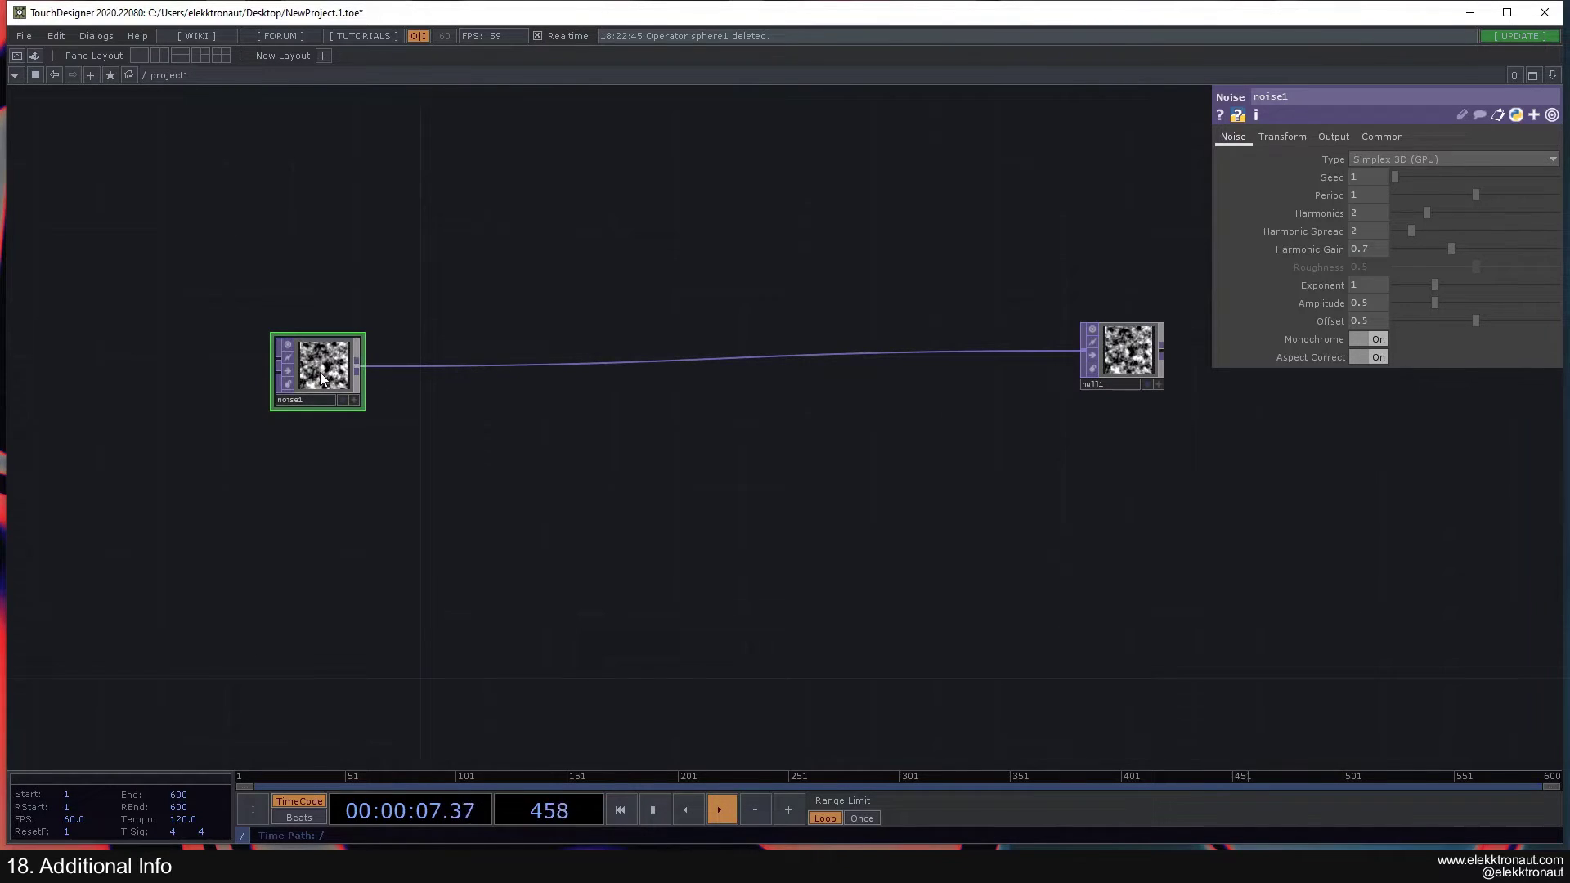
key("ctrl+c")
key("ctrl+v")
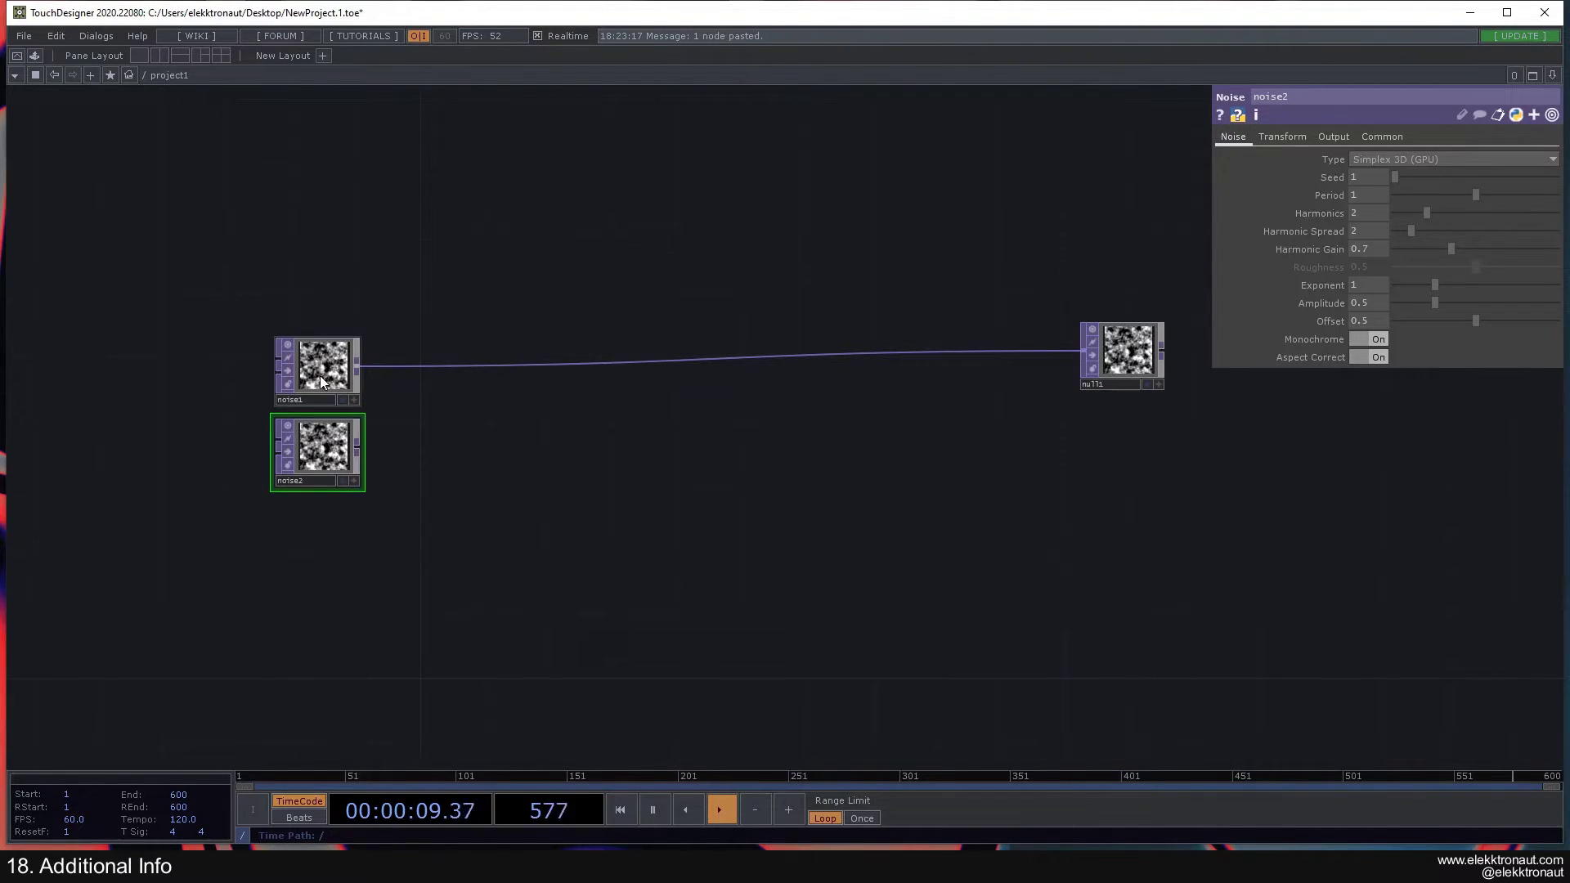
left_click(322, 376)
left_click(321, 439)
key("Delete")
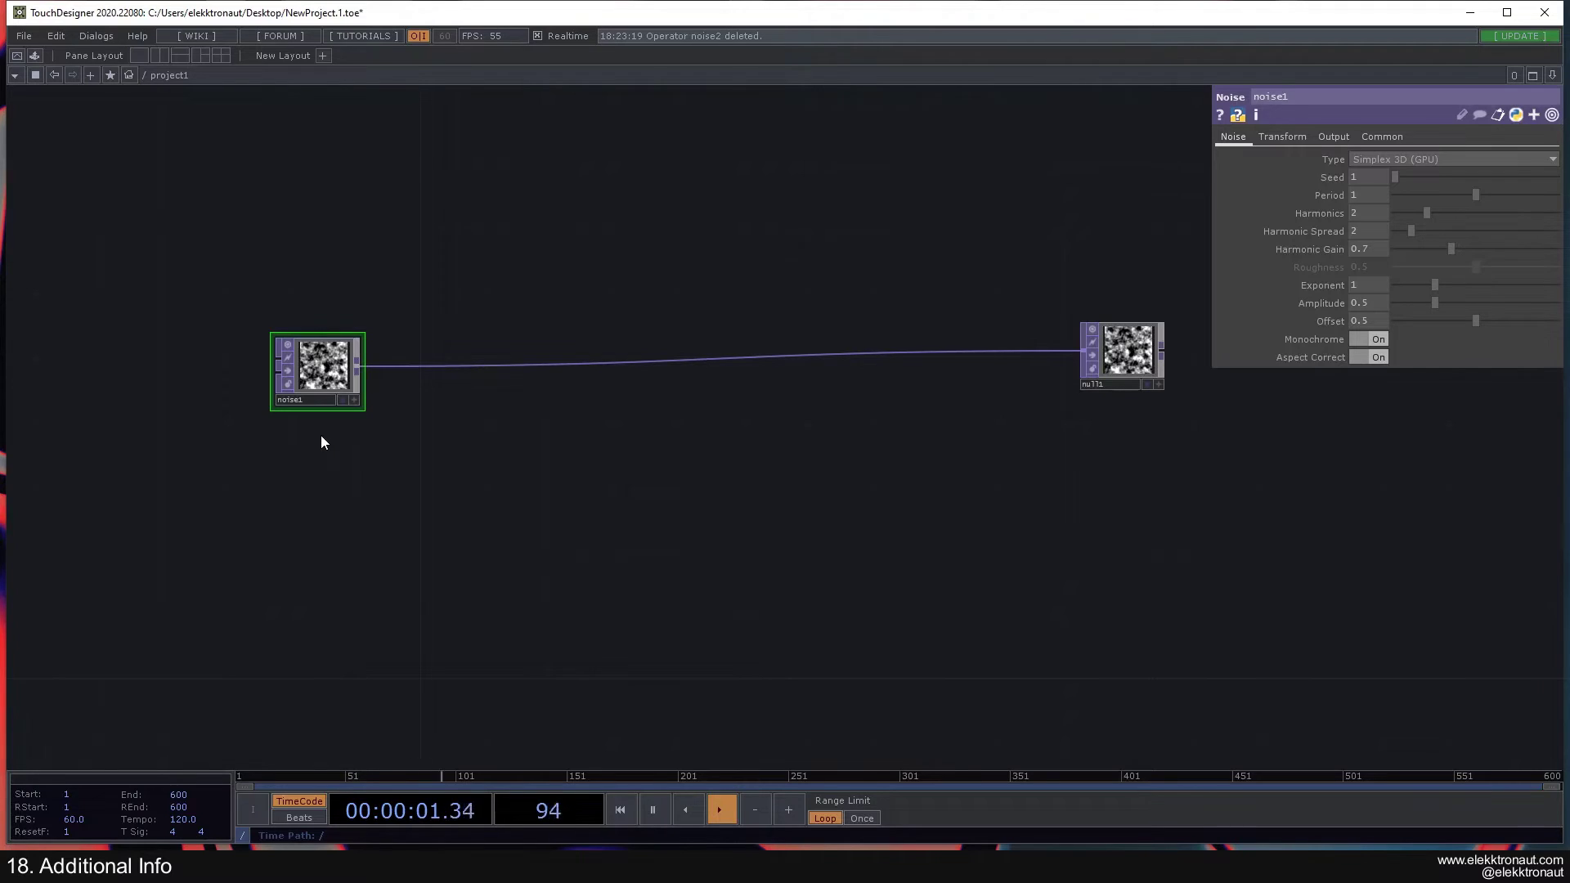
Delete the original Noise TOP and undo the deletion.
key("Delete")
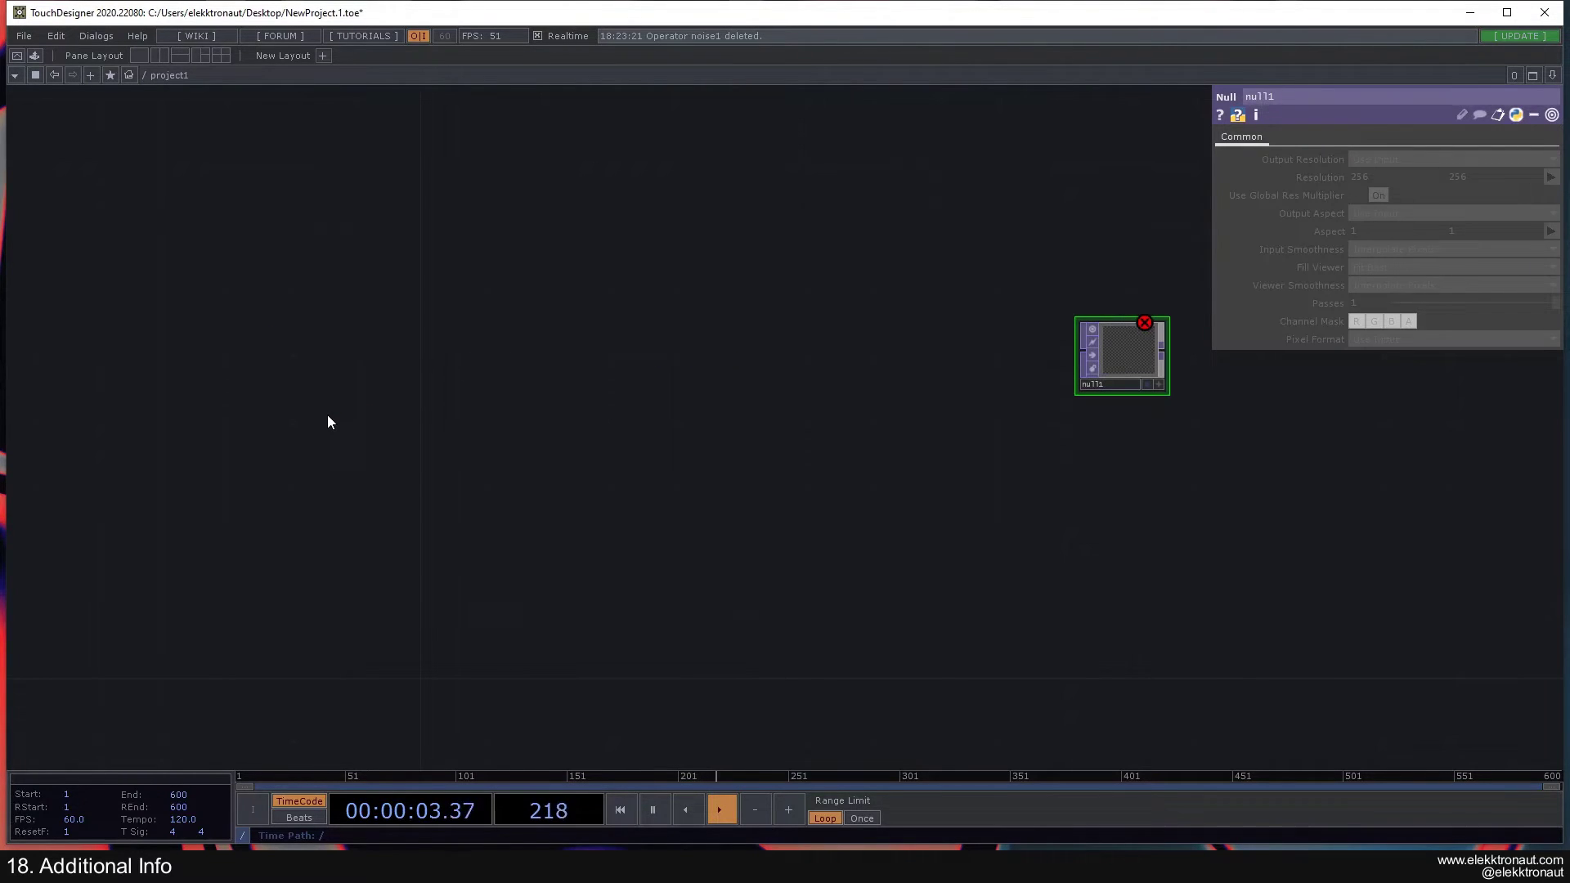
key("ctrl+z")
left_click_drag(465, 441, 307, 341)
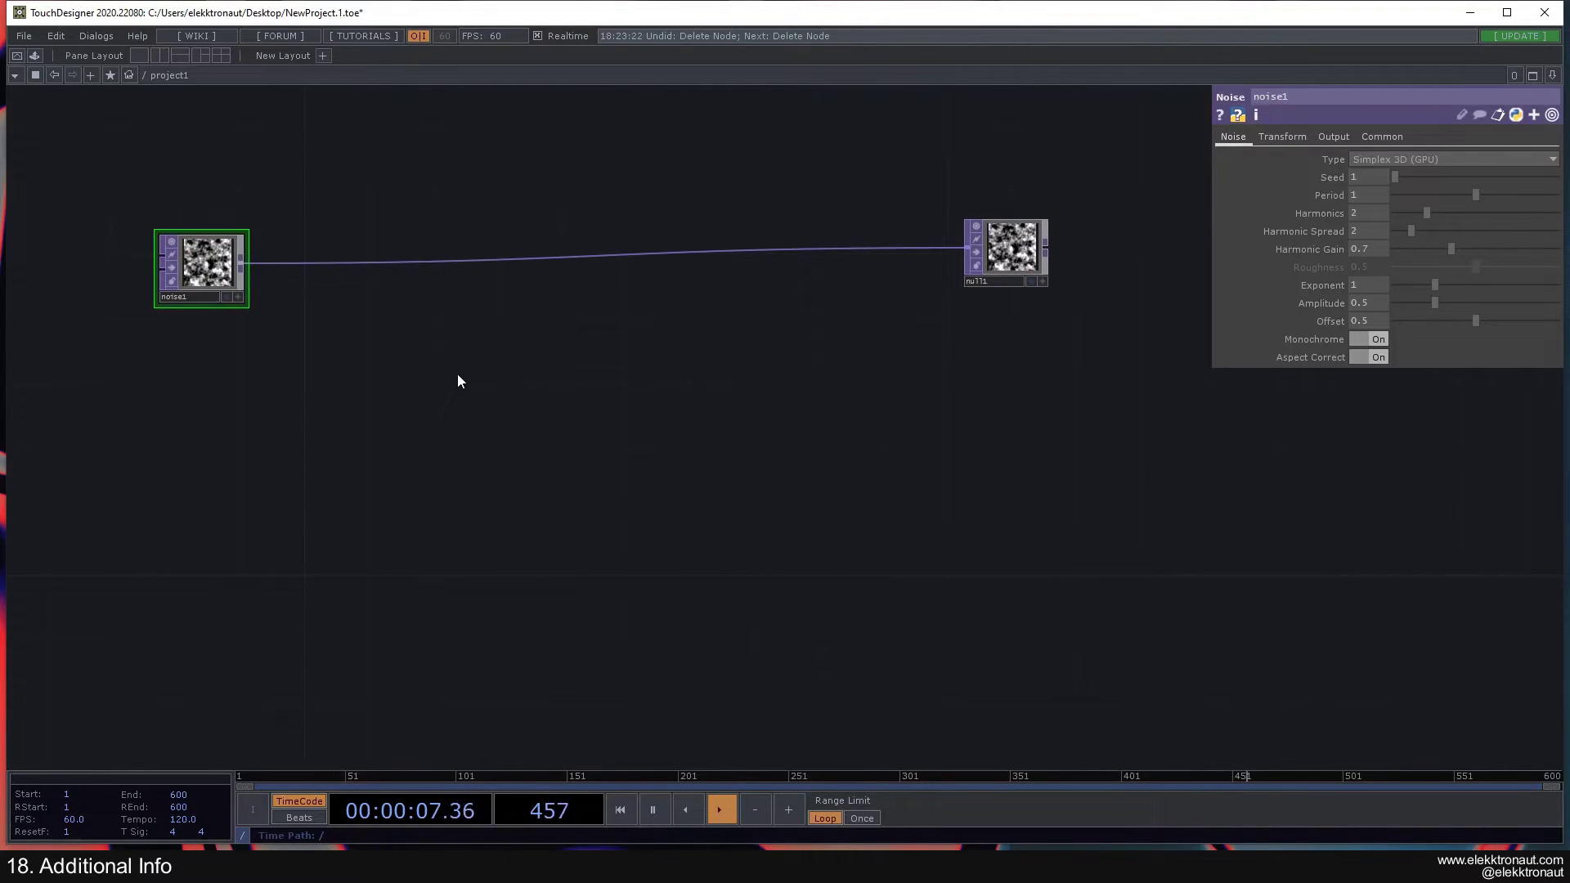
left_click_drag(411, 373, 526, 420)
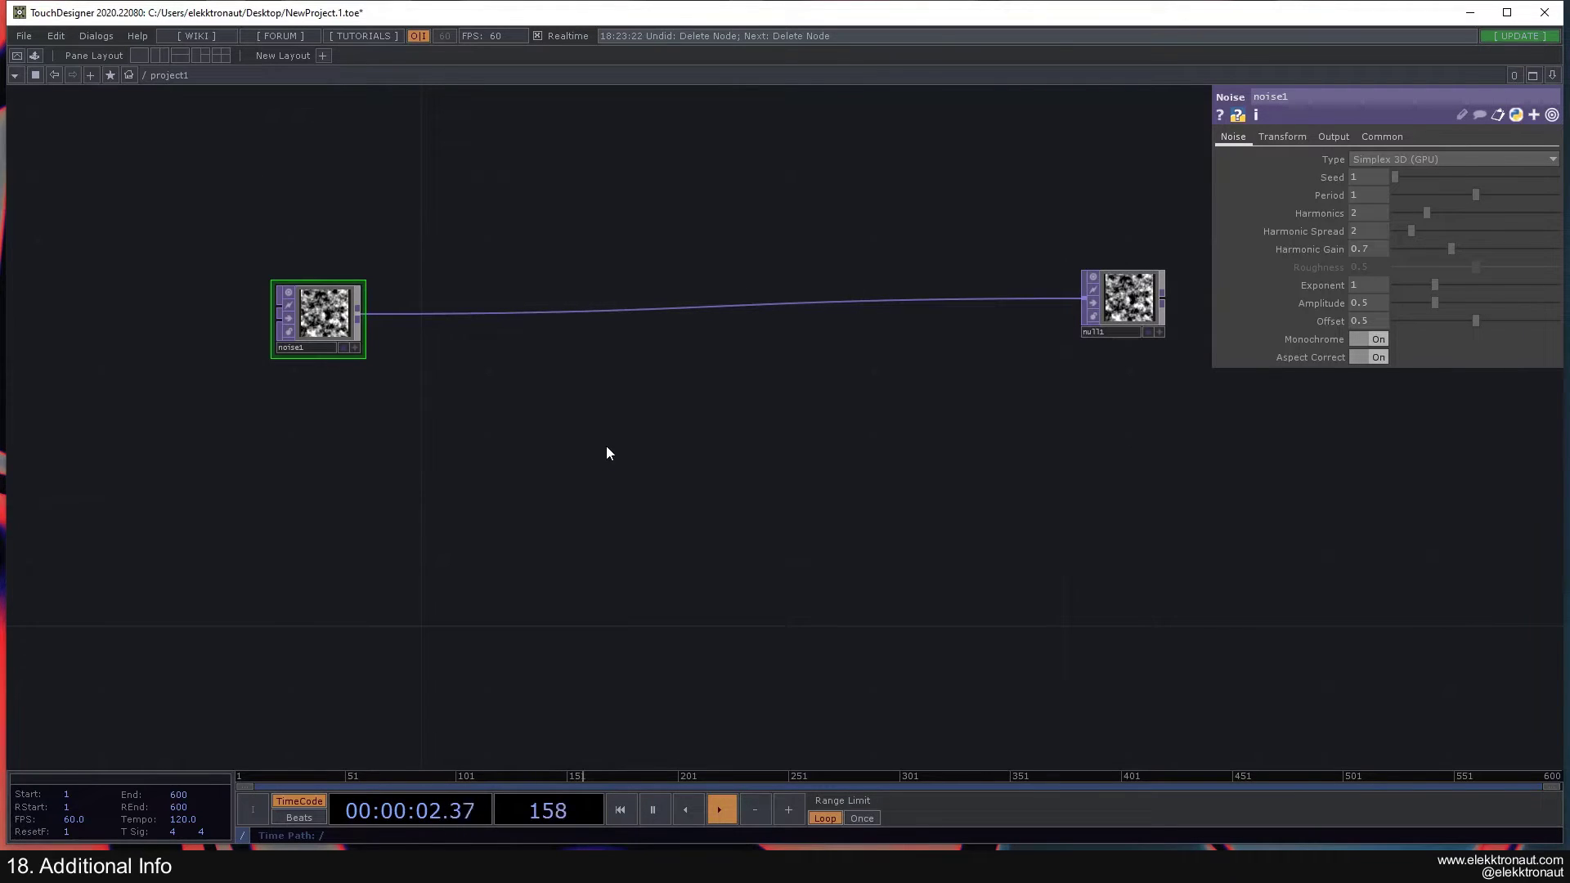
Open the OP Create Dialog, switch between the COMP and TOP operator families, and close it.
key("Tab")
left_click(353, 256)
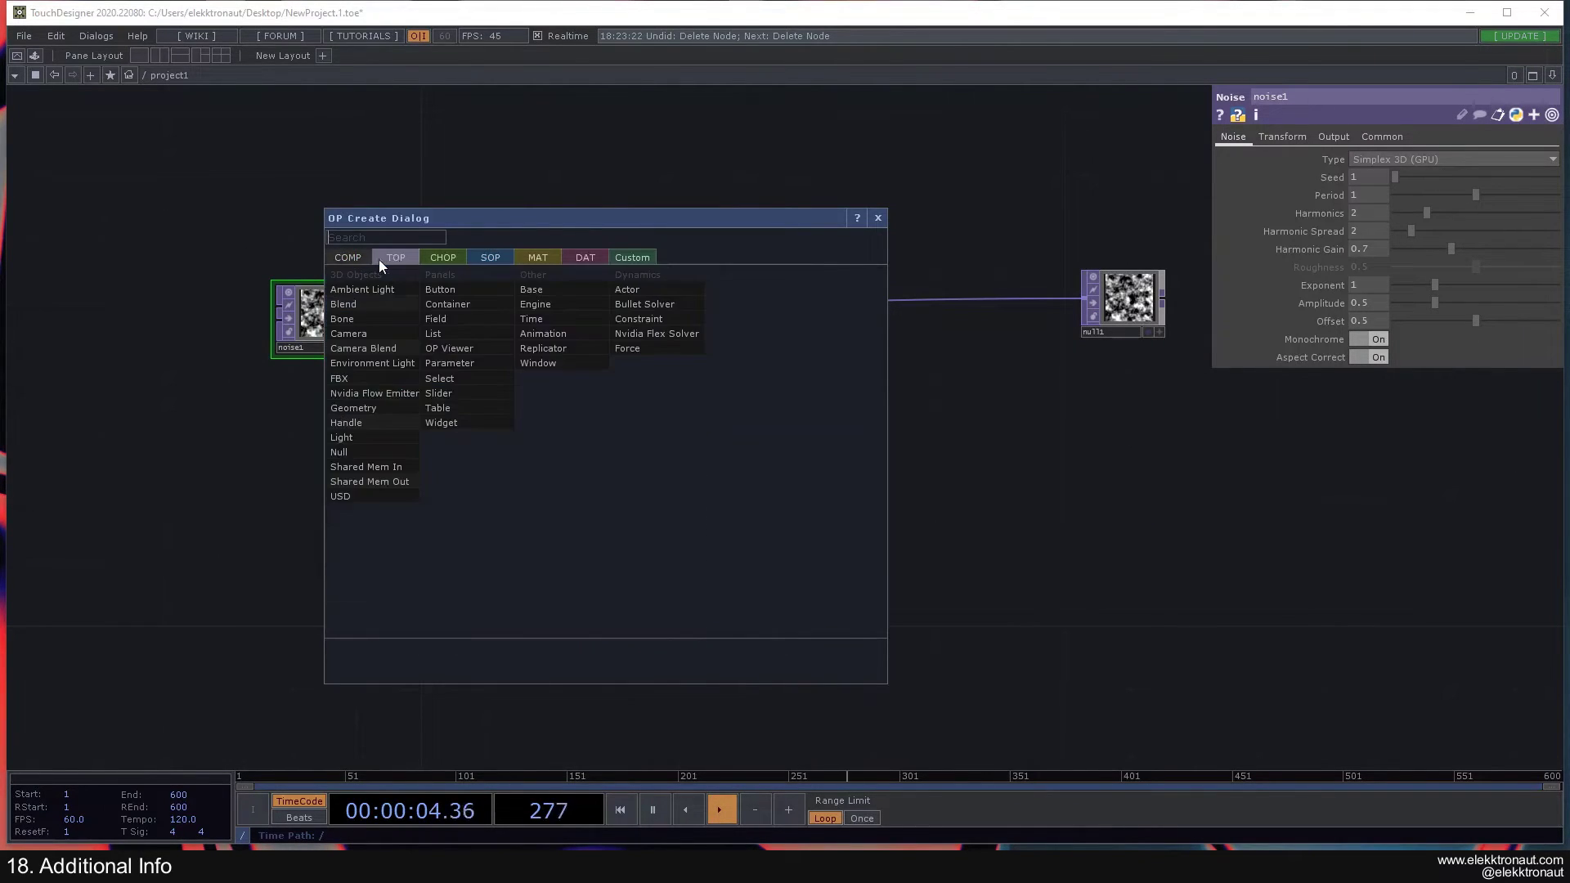
left_click(380, 258)
left_click(879, 218)
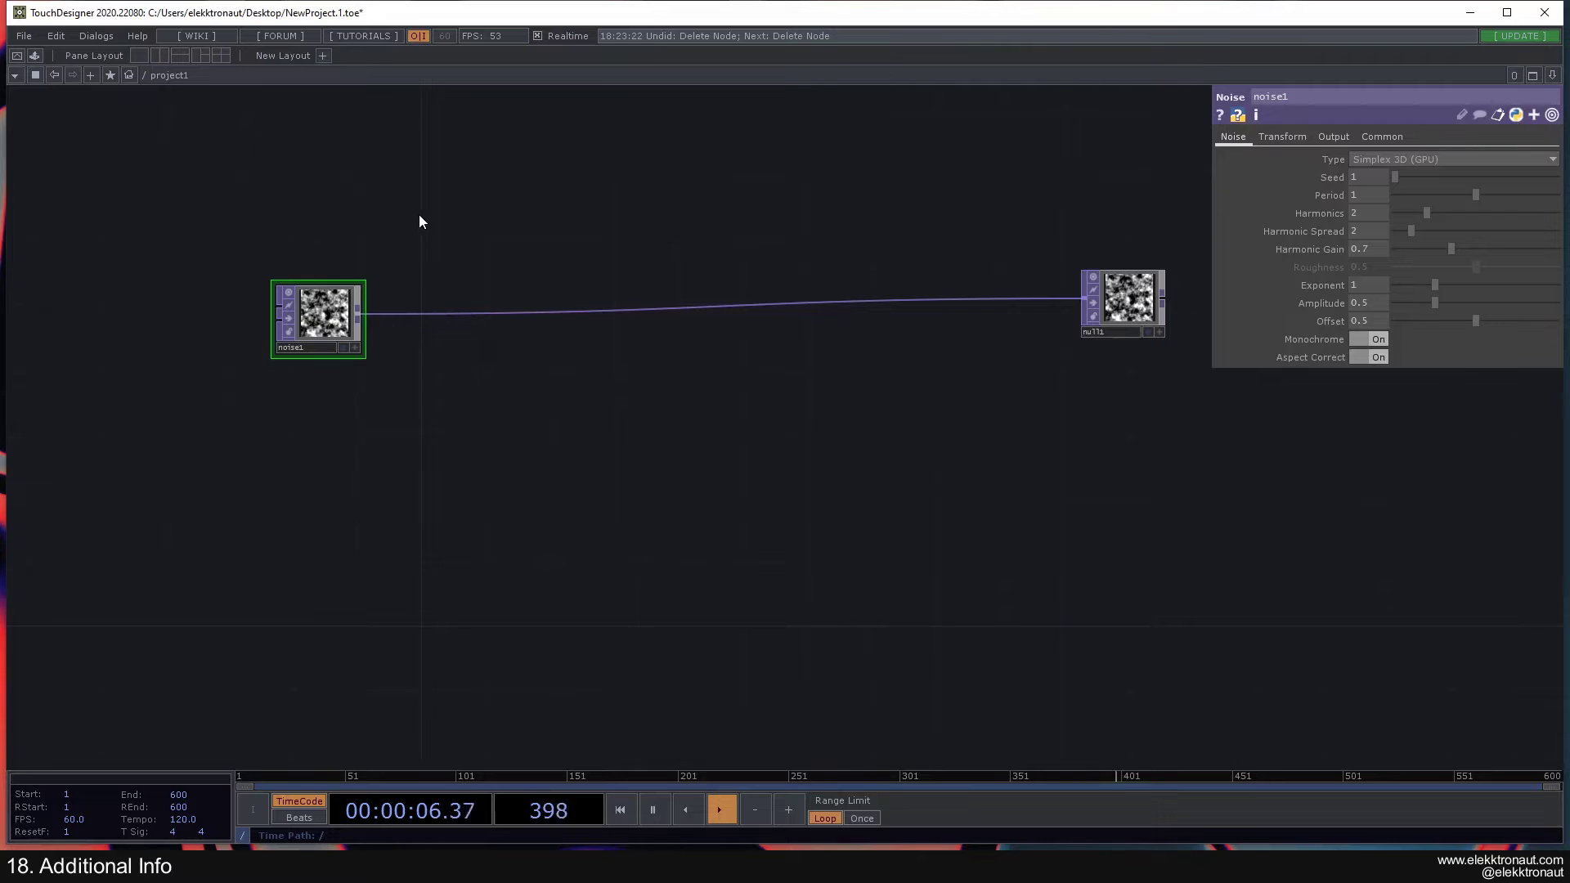
left_click_drag(536, 241, 479, 268)
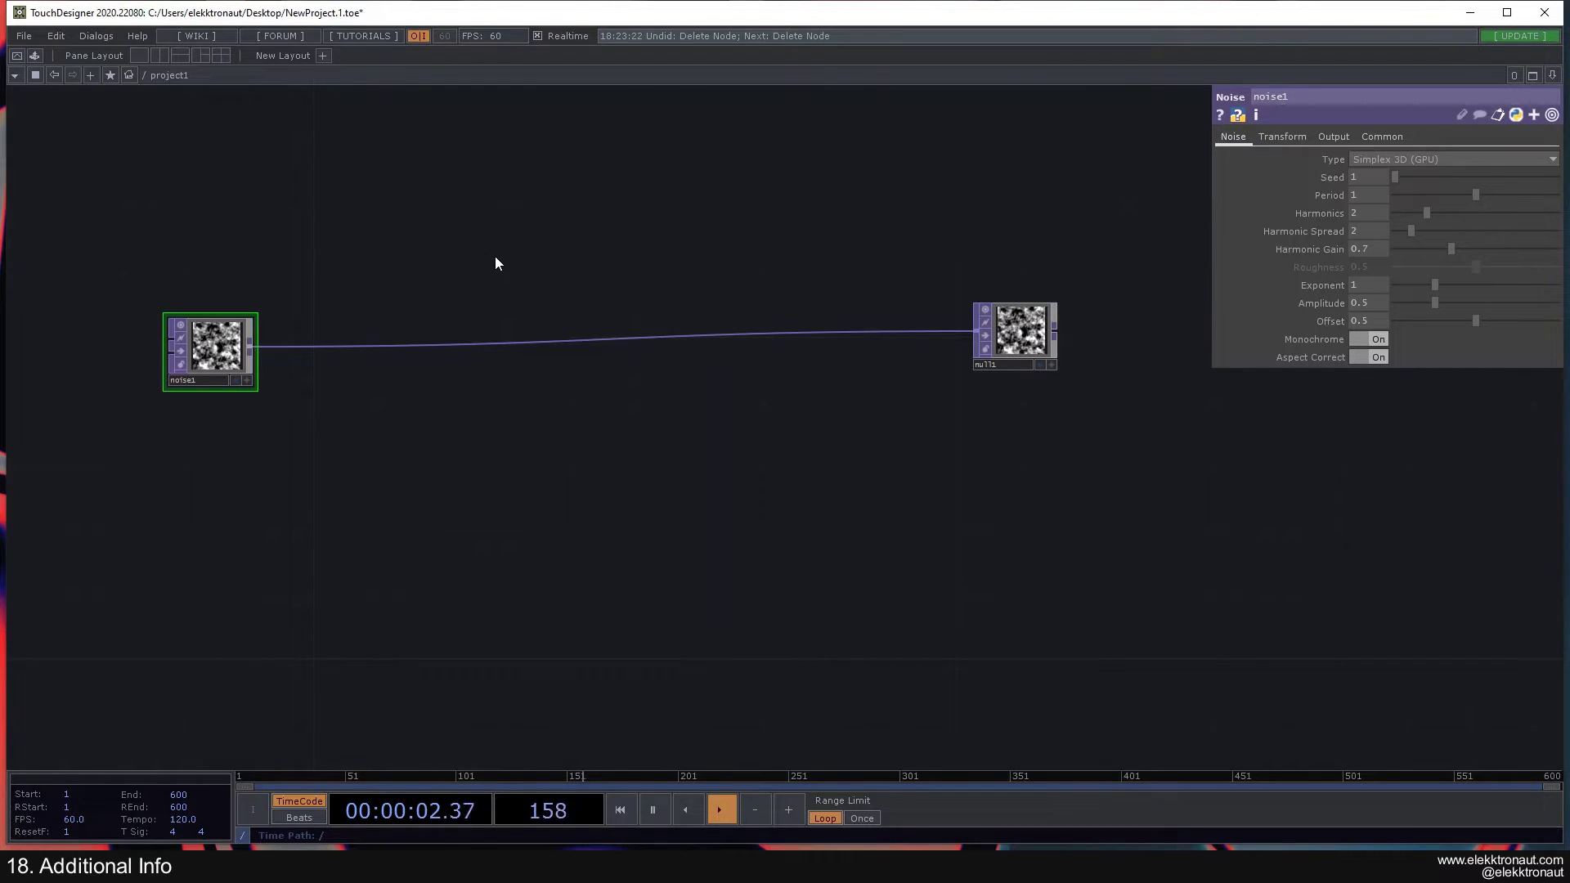
Go up from the project1 network to its parent level and back inside, several times.
key("u")
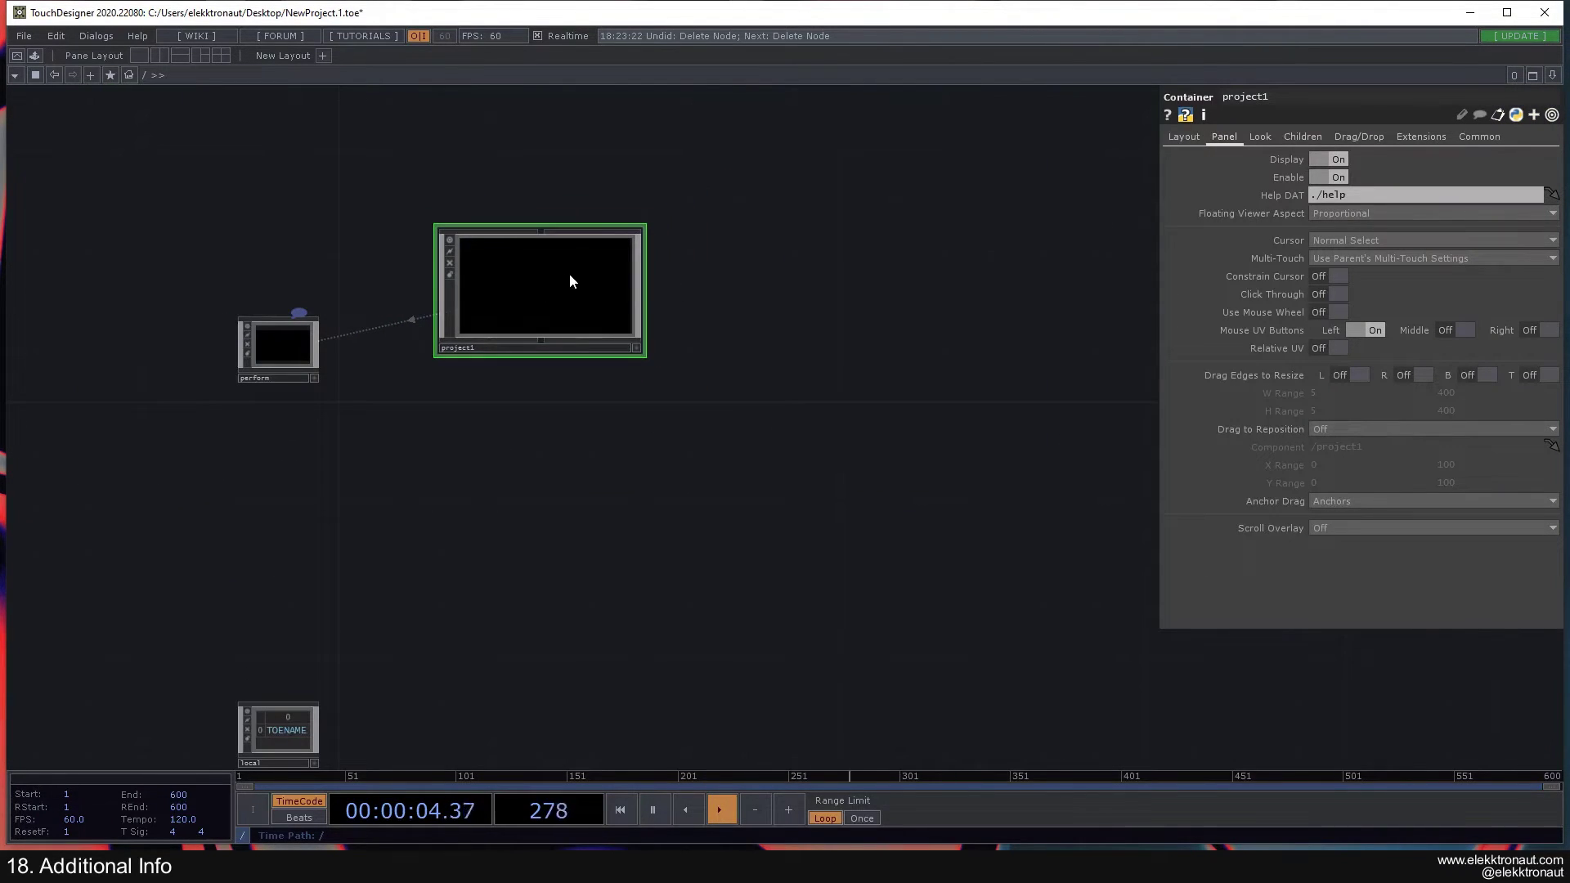
key("i")
key("u")
key("i")
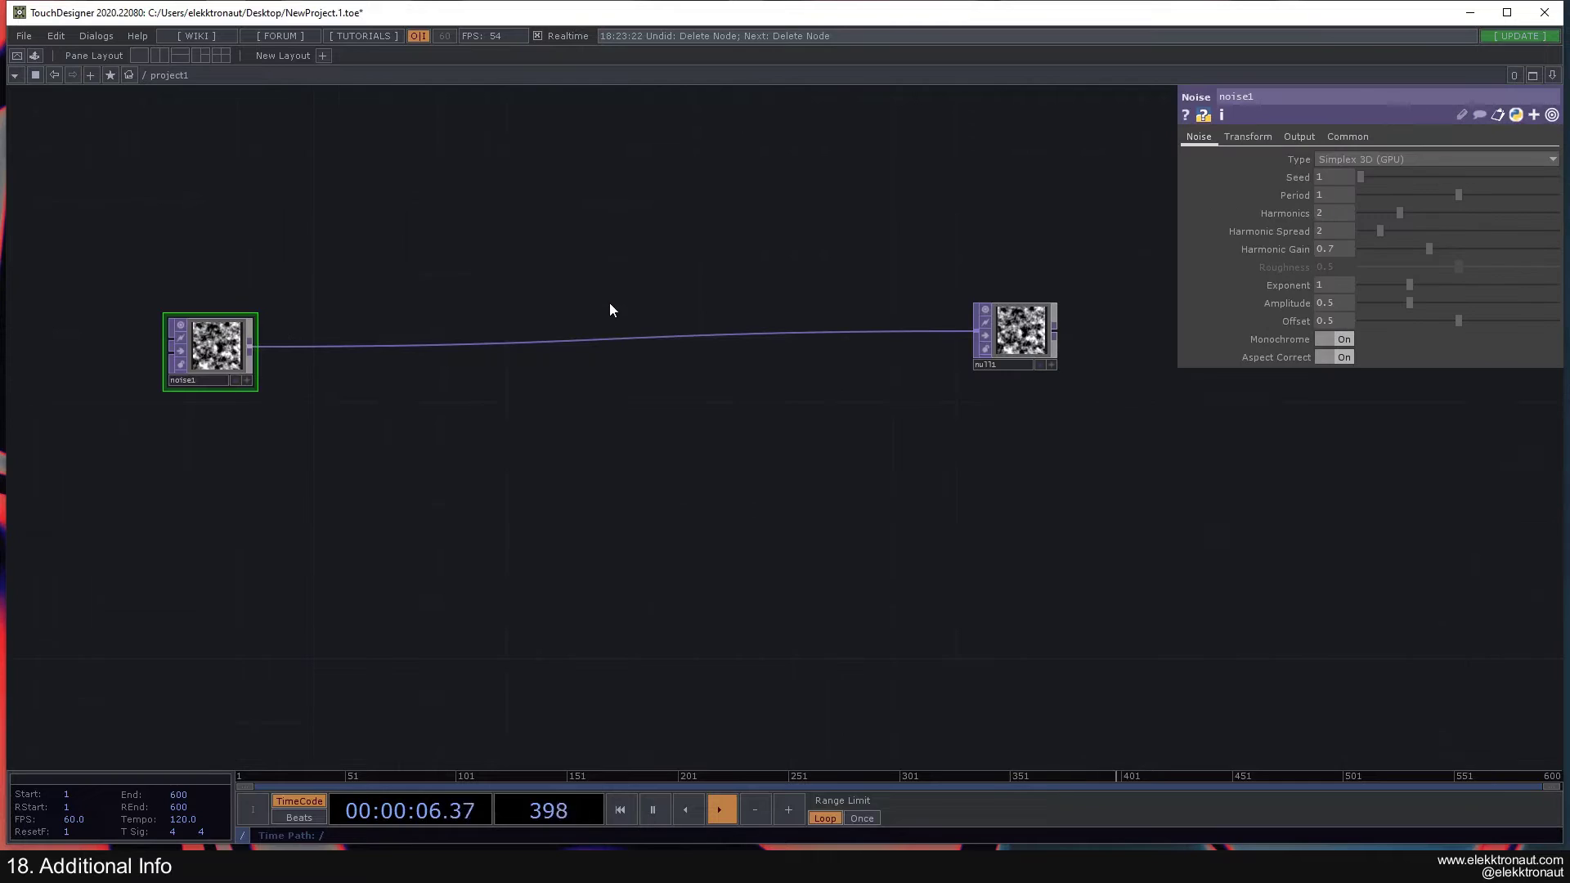
key("u")
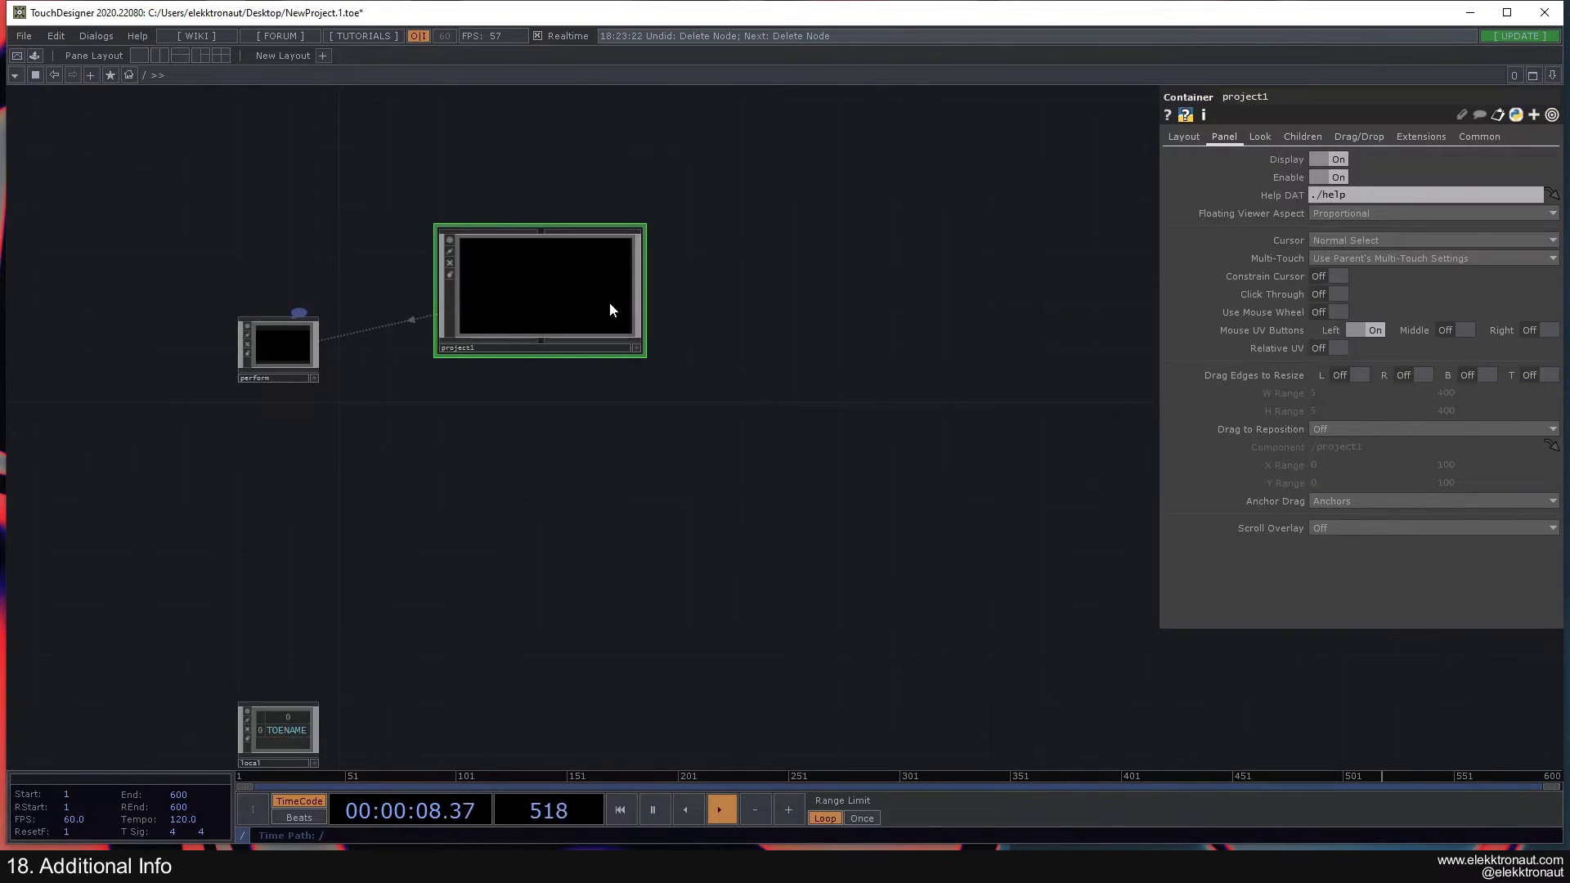
key("i")
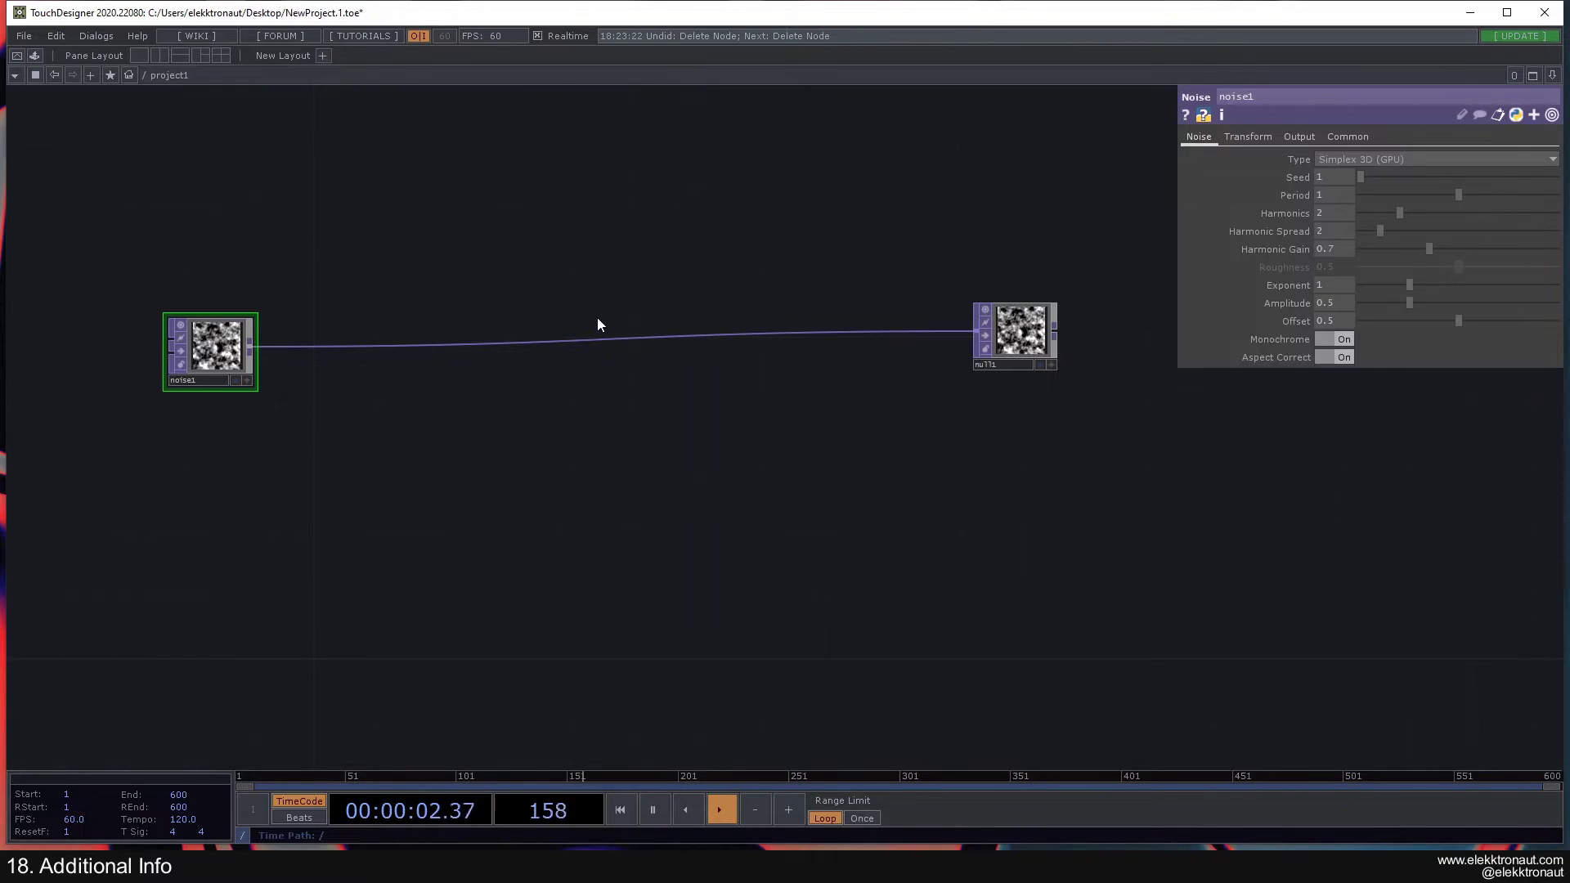
key("u")
key("i")
Go up to the root level, enter the perform component, leave it and return inside project1.
key("u")
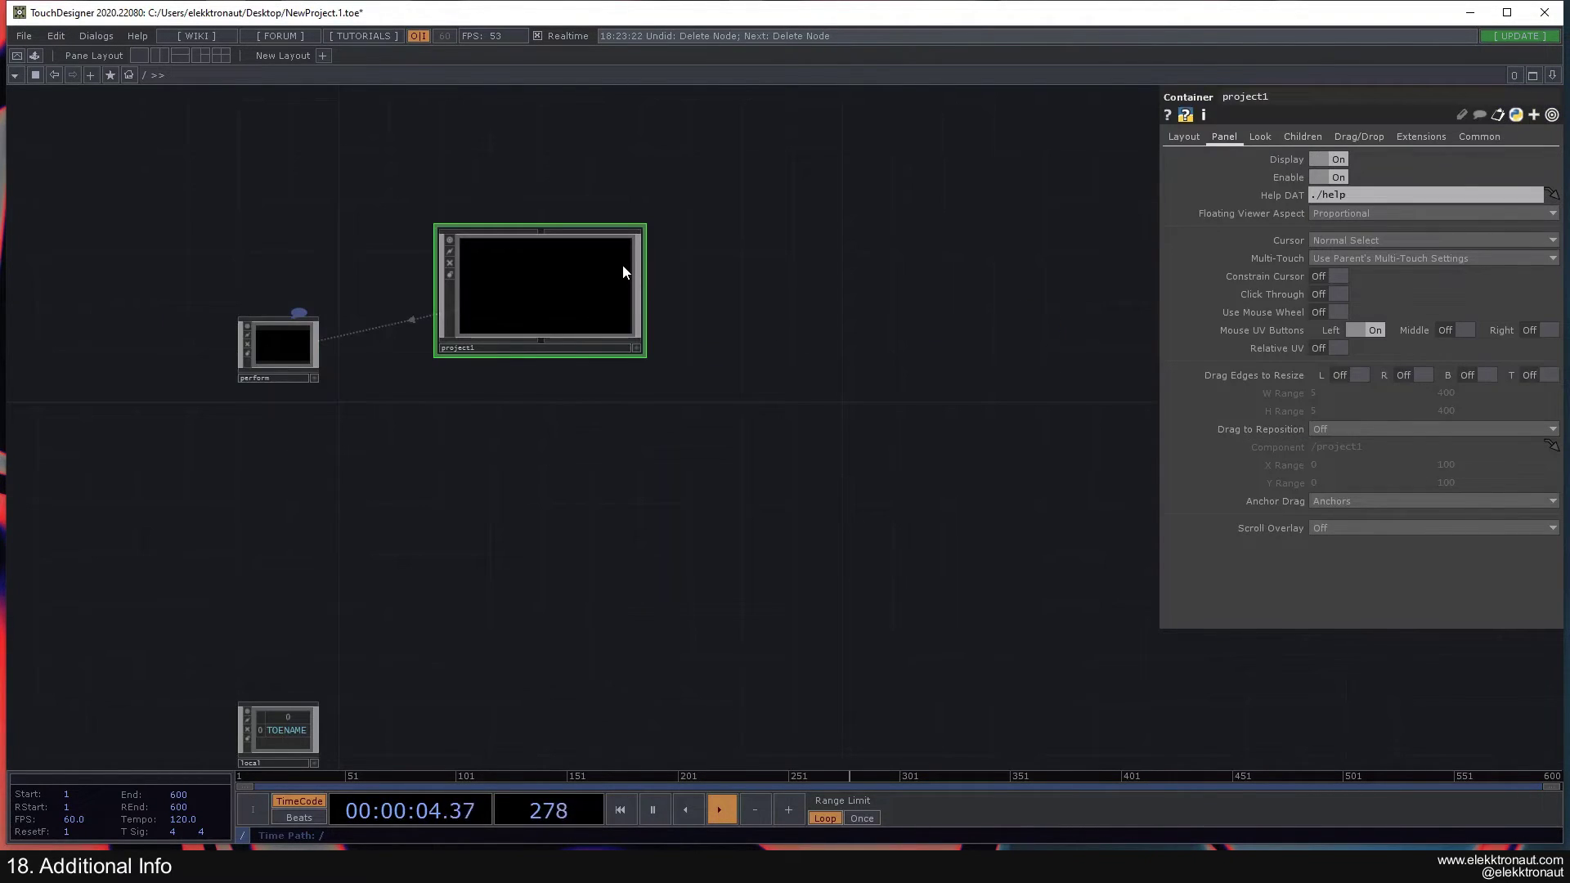
left_click(293, 341)
key("i")
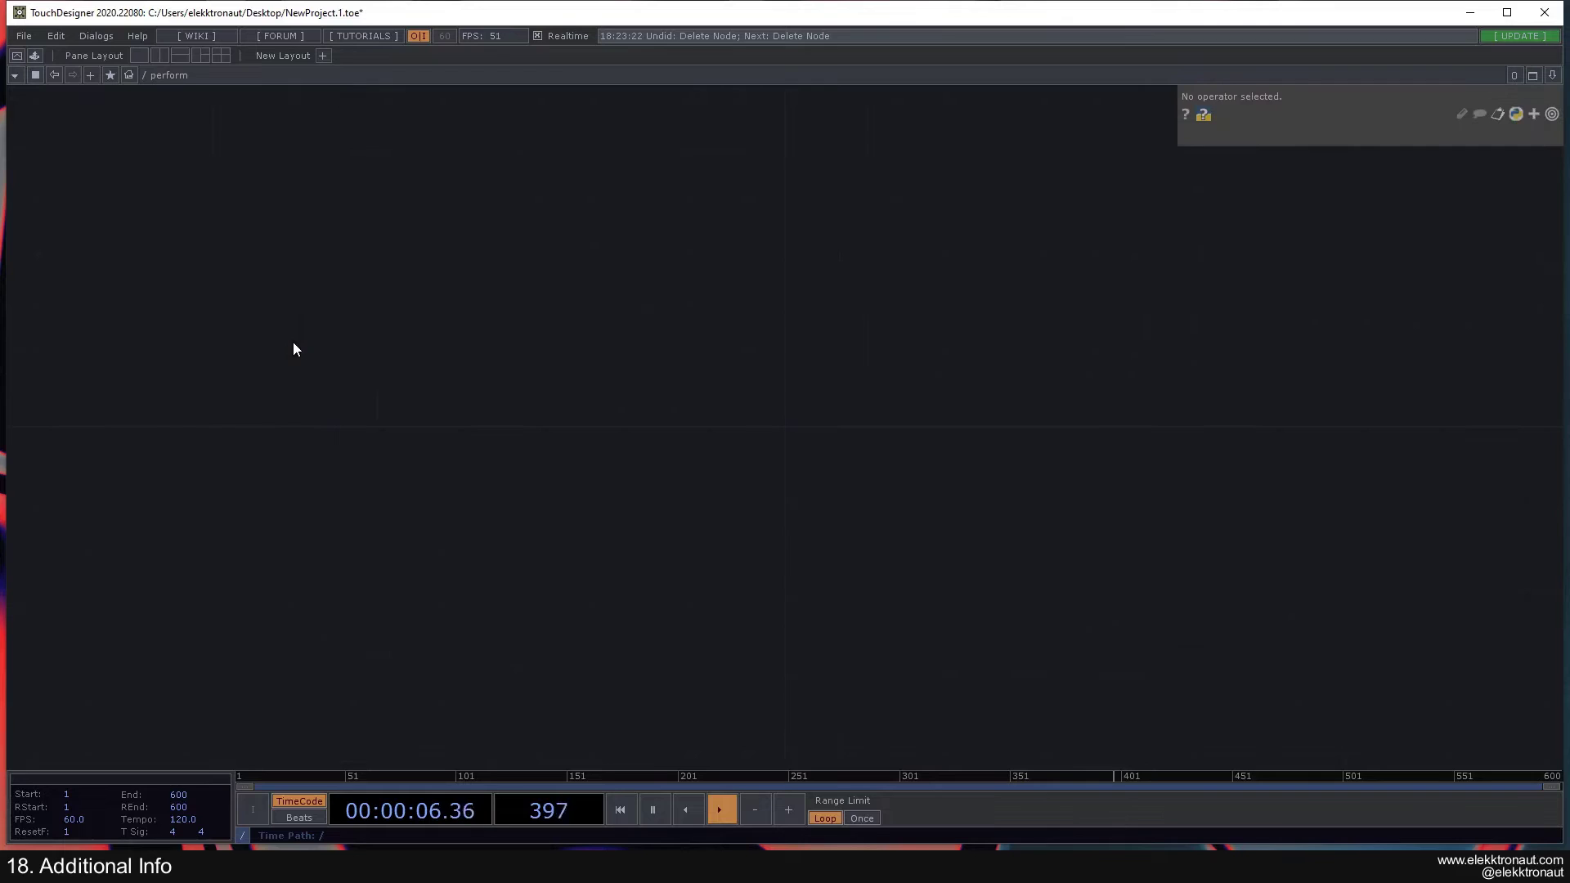
key("u")
left_click(490, 337)
key("i")
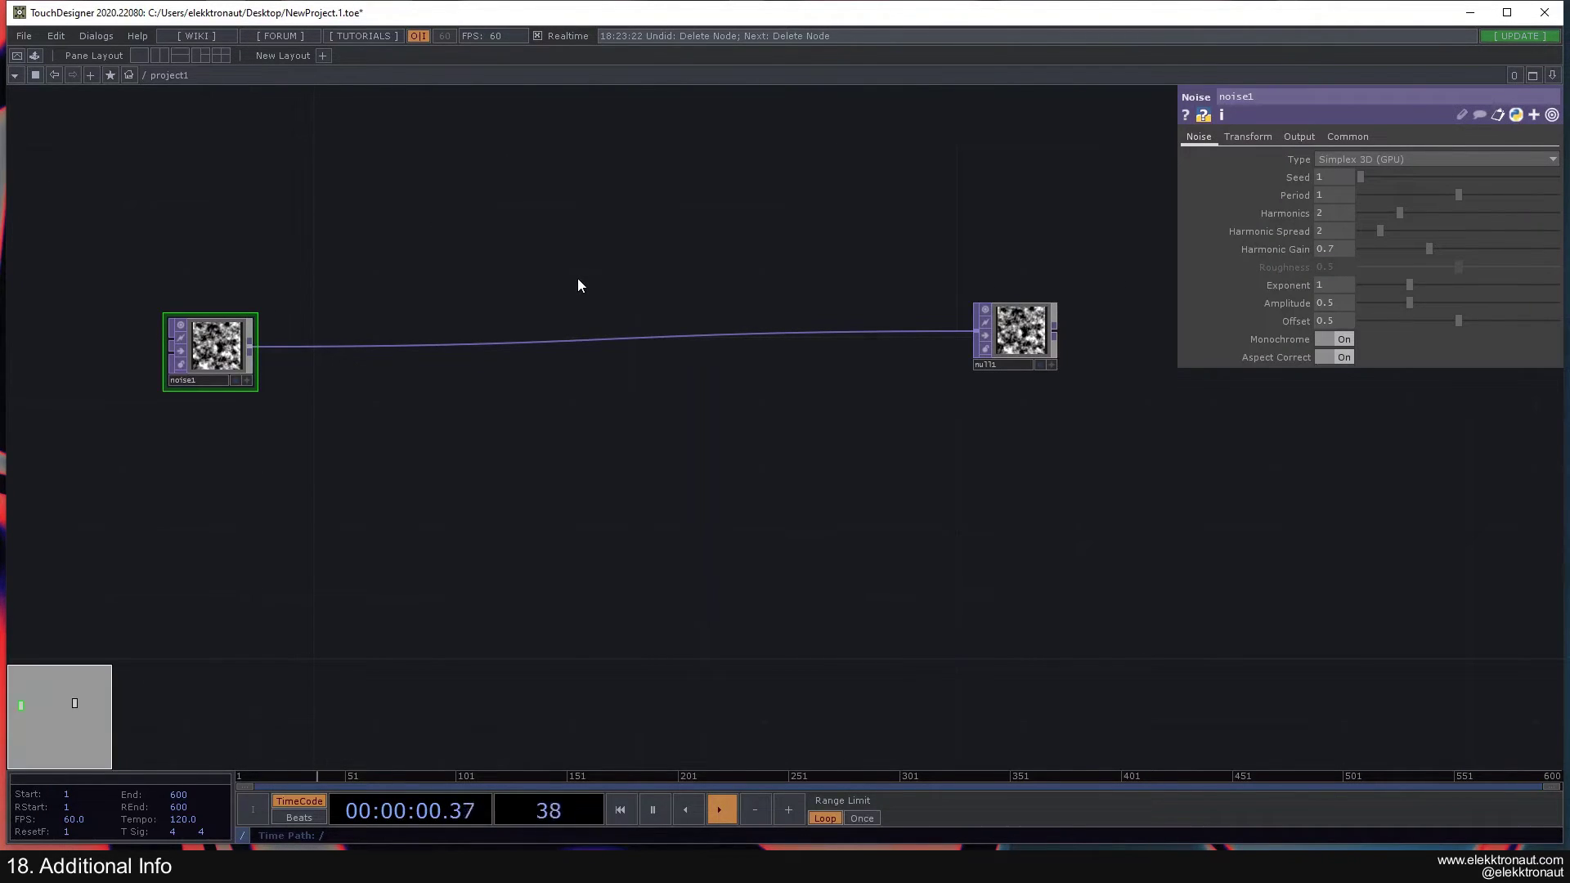
Move around the network with the overview map displayed, and hide the map again.
left_click_drag(455, 403, 920, 347)
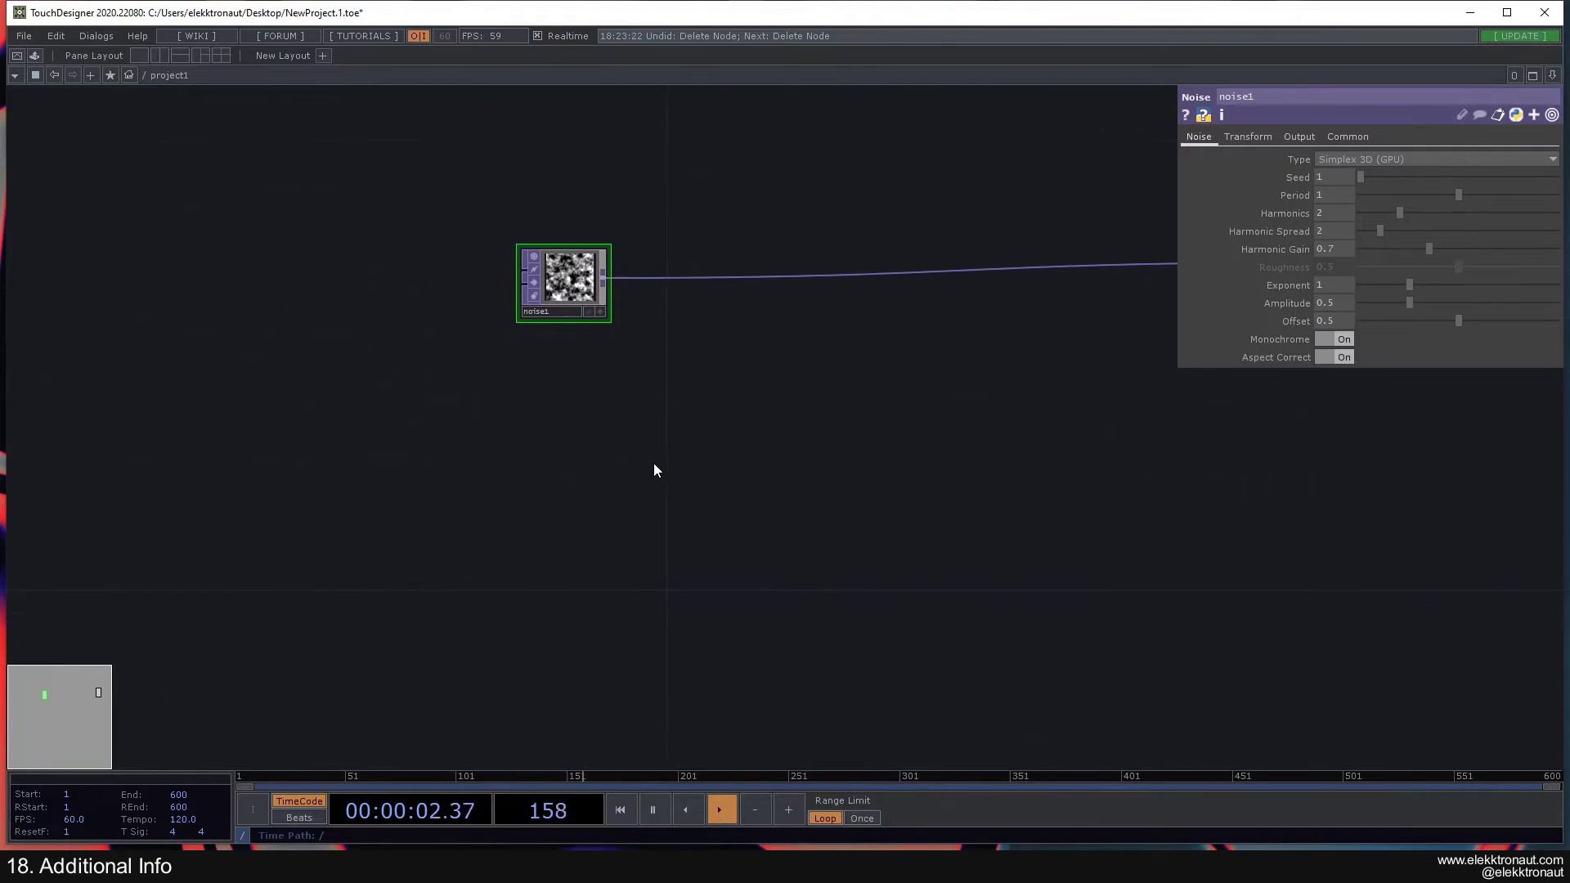
left_click_drag(599, 487, 723, 378)
left_click_drag(542, 409, 285, 590)
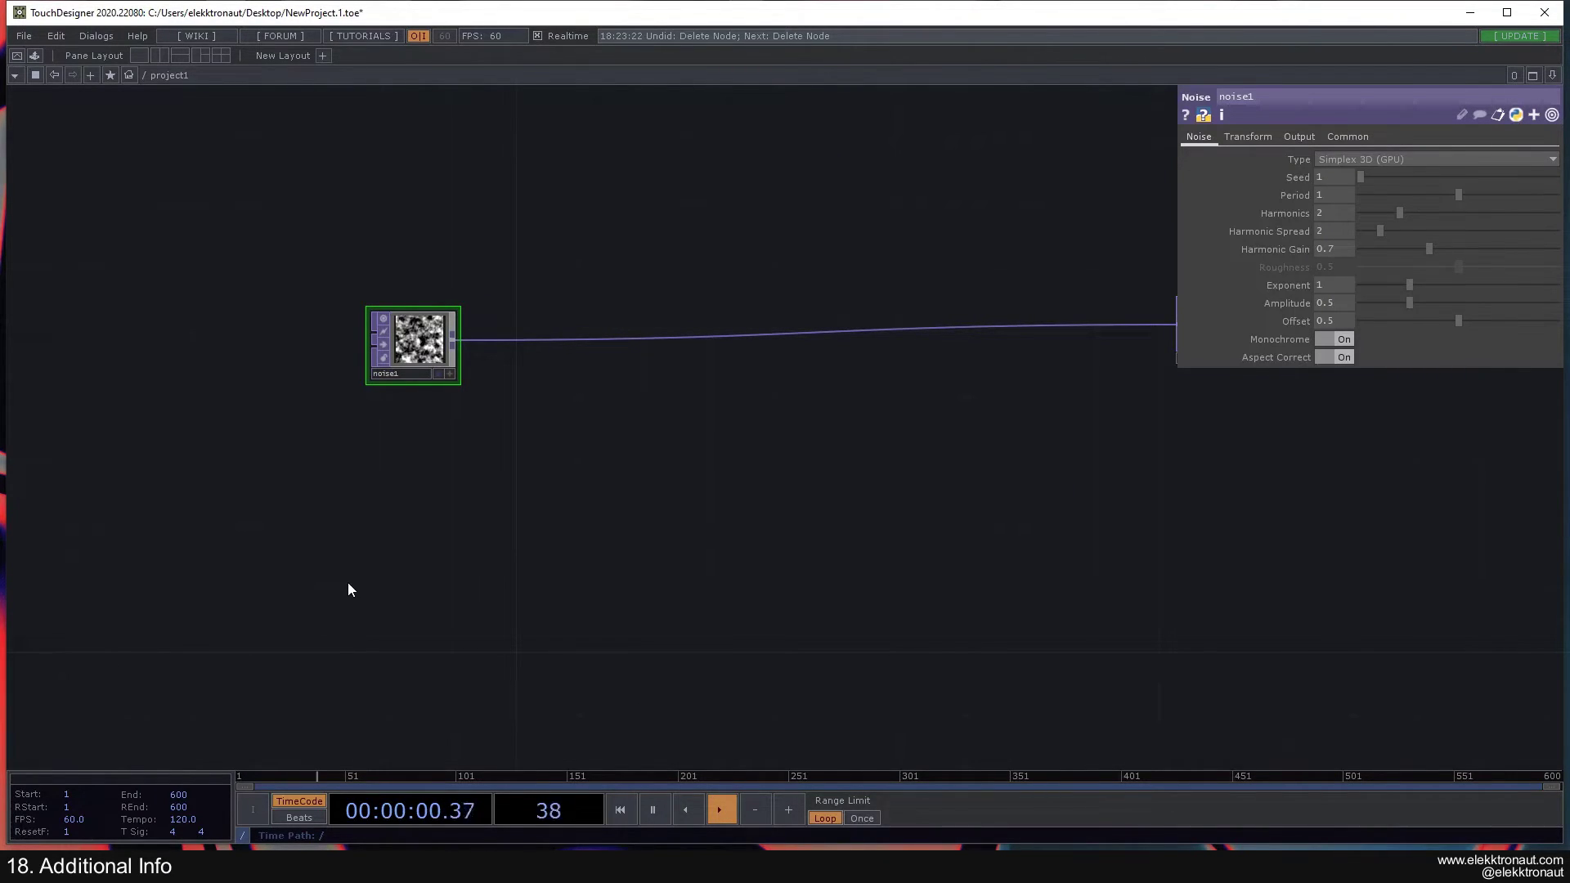
Add a Base COMP below the Noise TOP.
scroll(345, 587, "down", 3)
left_click_drag(504, 561, 360, 509)
key("Tab")
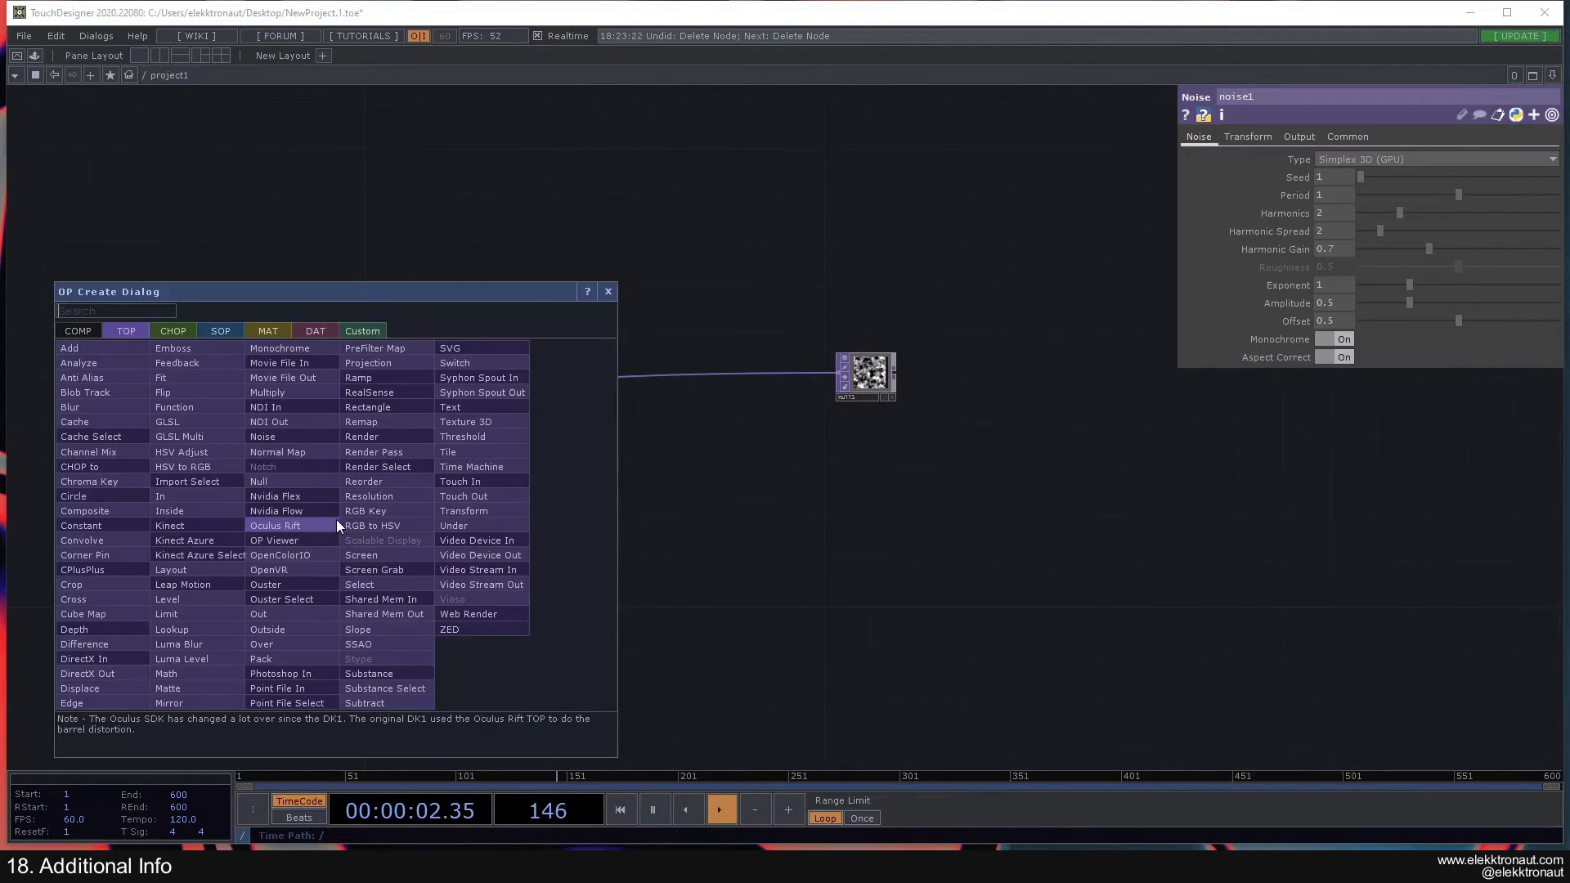
type("ba")
left_click(85, 327)
key("Return")
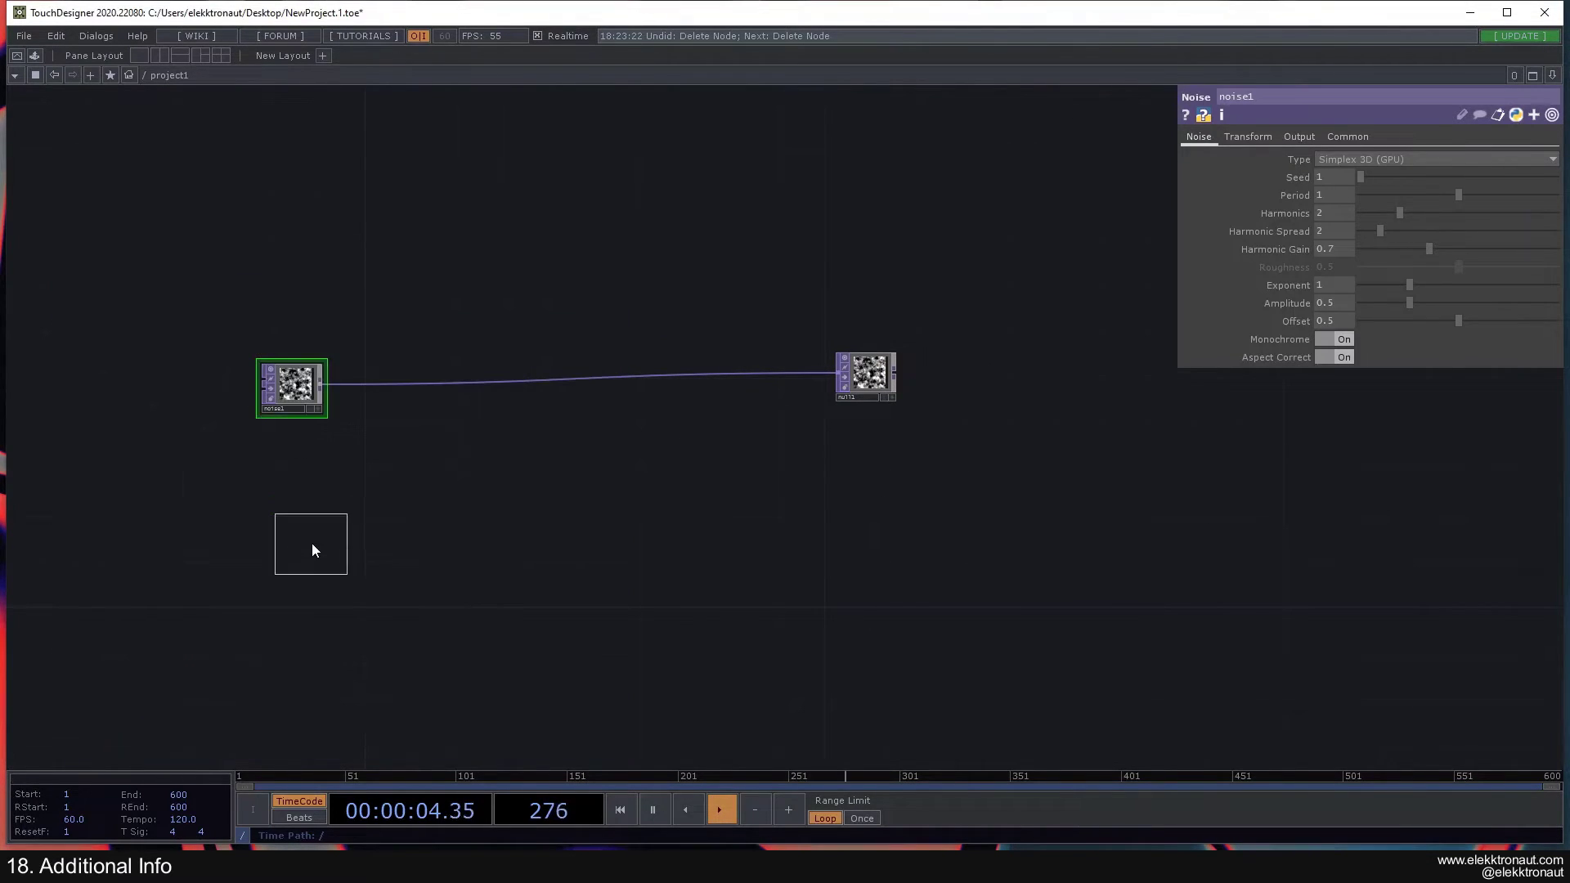
left_click(309, 543)
Copy the Base COMP and paste a second one beneath it.
key("ctrl+c")
key("ctrl+v")
scroll(352, 556, "up", 2)
left_click_drag(388, 561, 371, 451)
scroll(327, 428, "up", 2)
Color the upper Base COMP purple using the network's color palette.
left_click(395, 453)
left_click_drag(494, 506, 499, 459)
left_click_drag(590, 361, 652, 240)
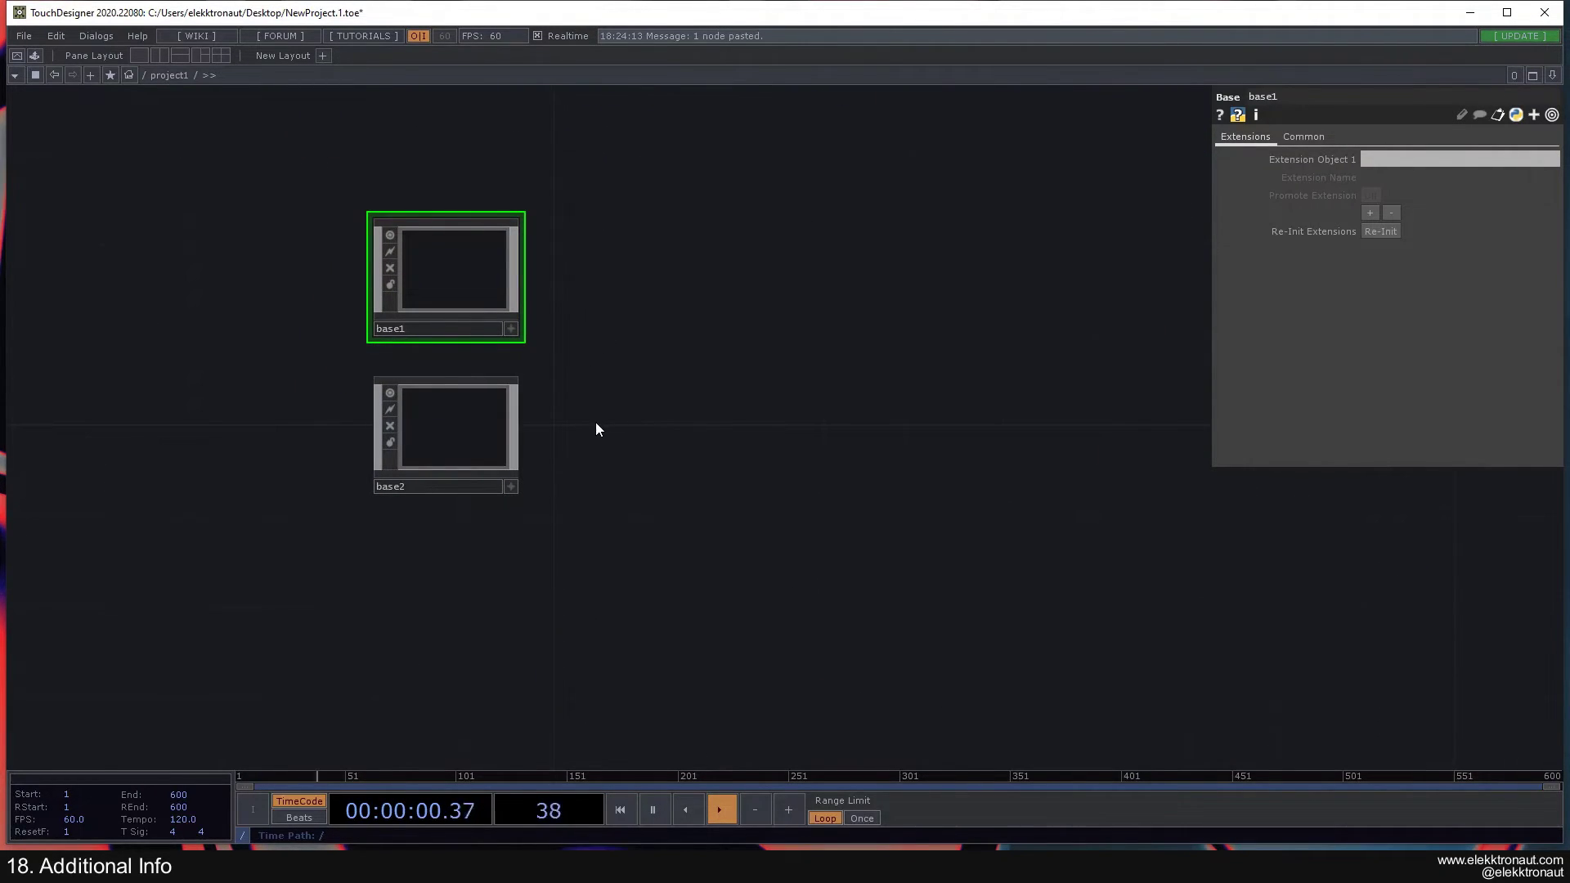
key("c")
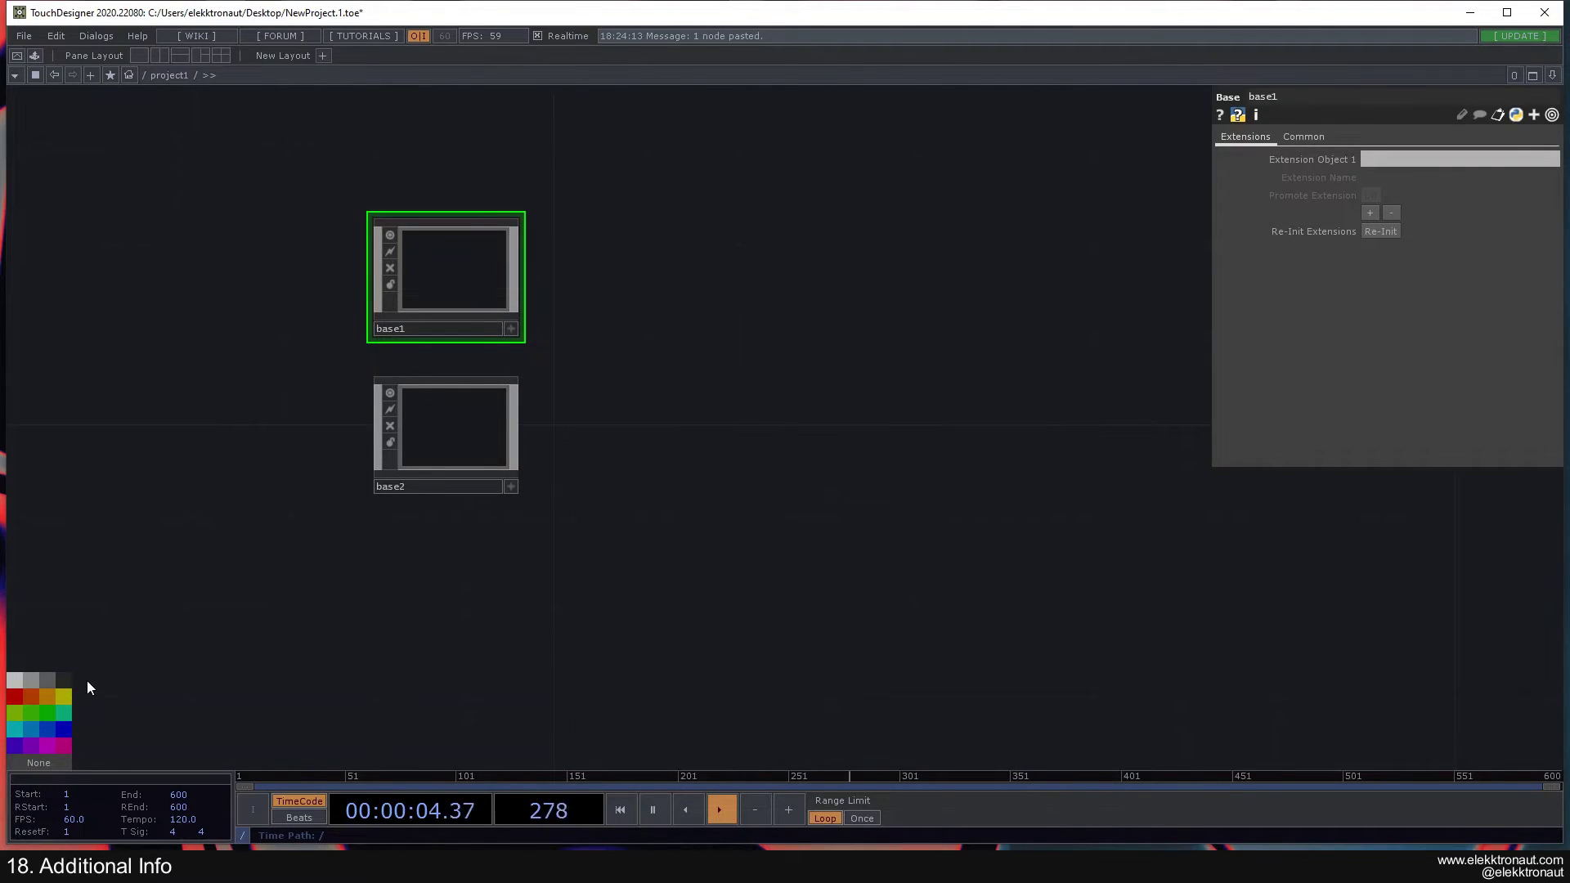
left_click(33, 743)
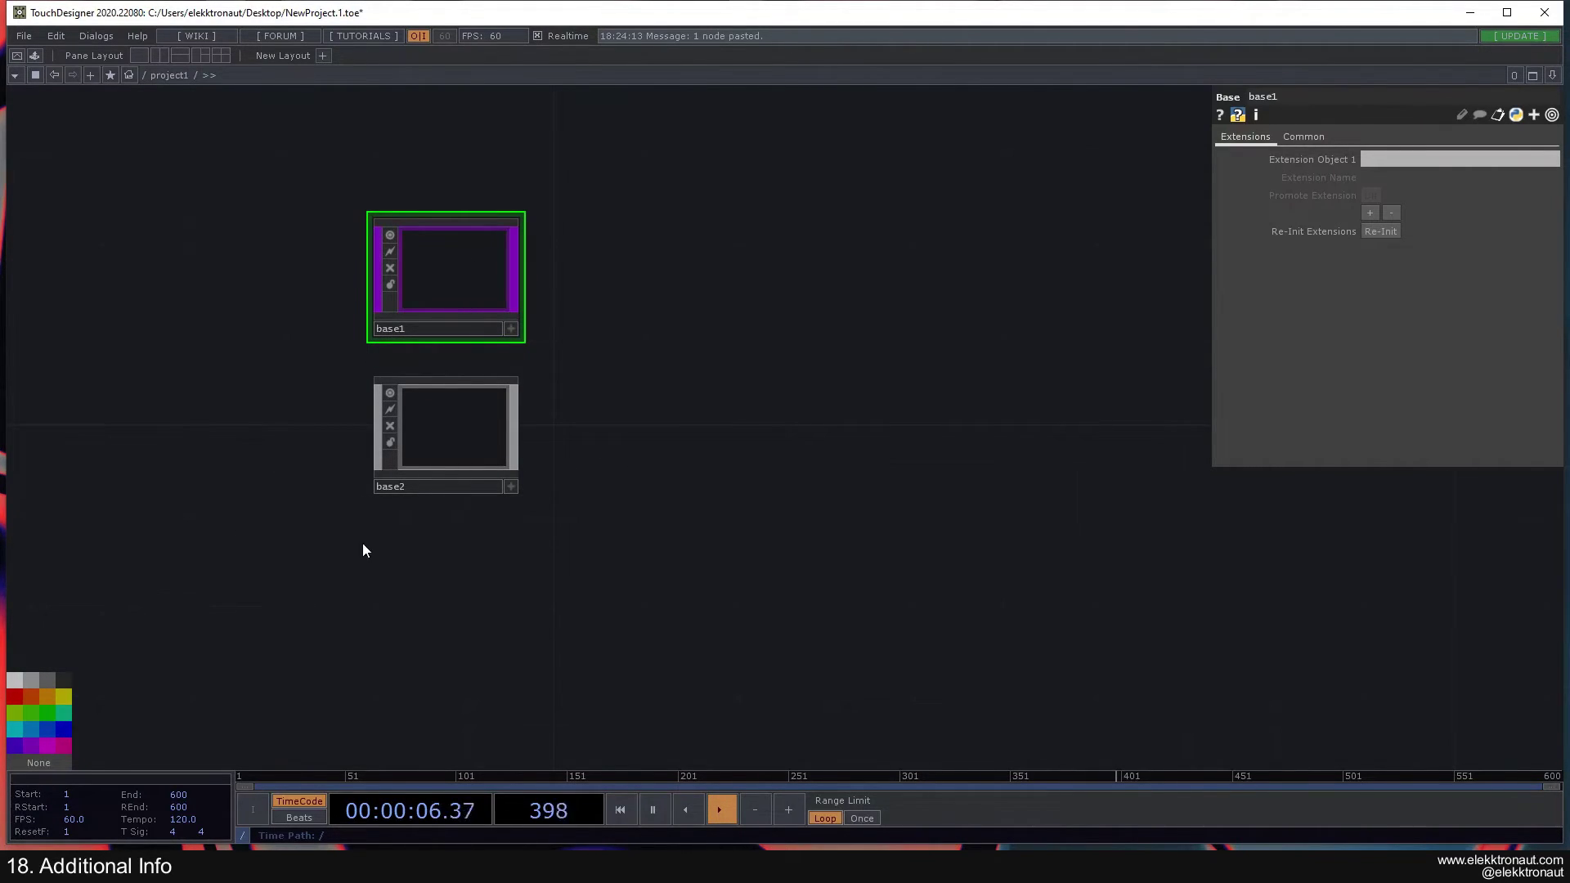
Color the lower Base COMP green.
left_click(404, 460)
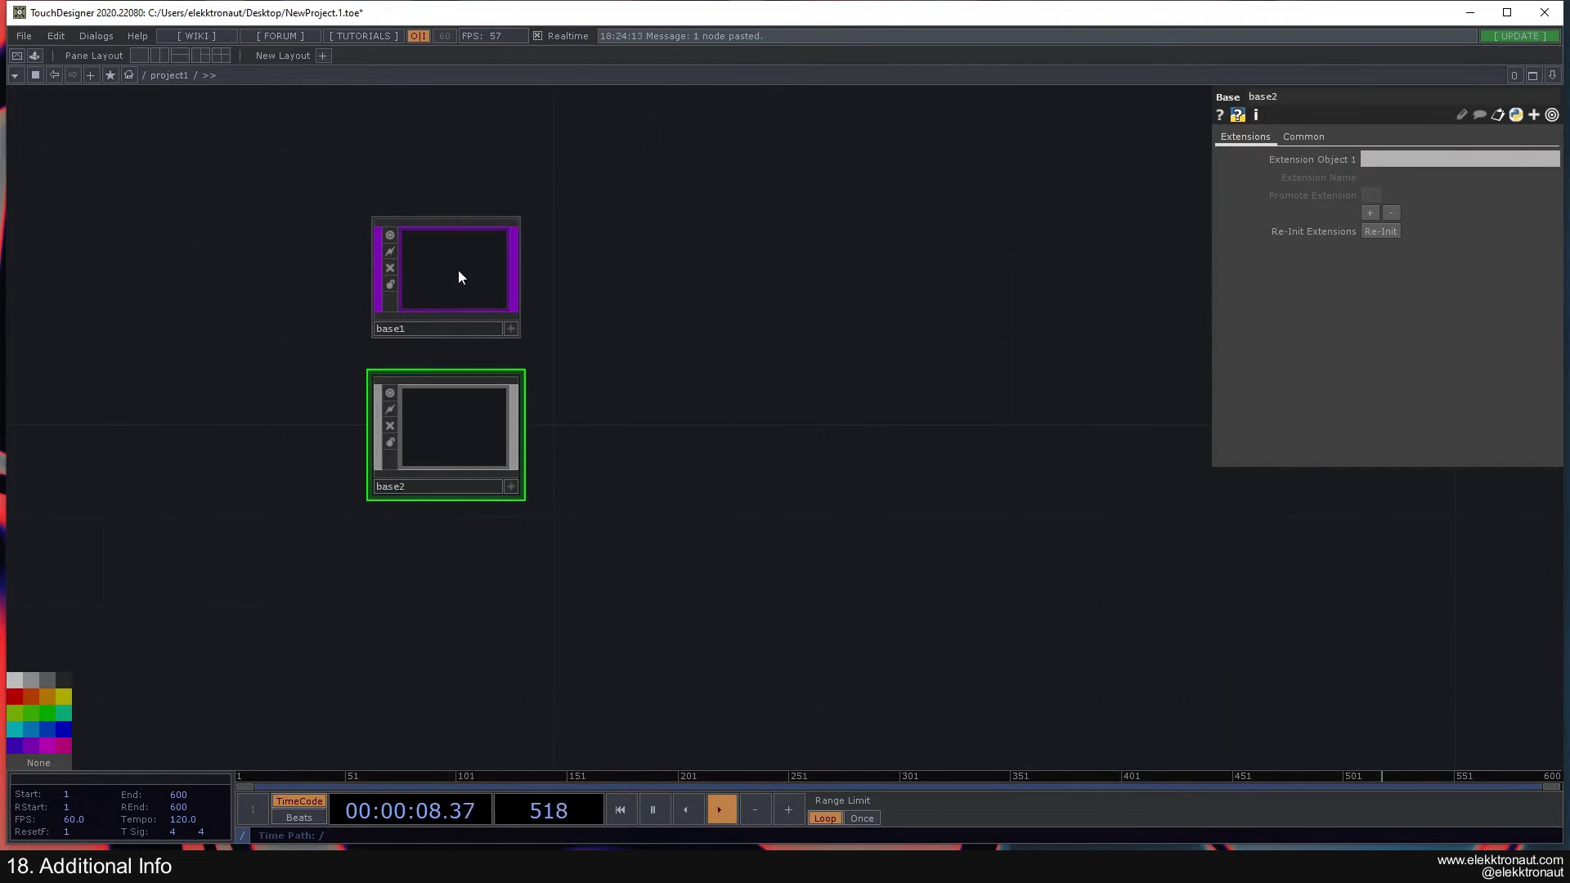
left_click(412, 263)
left_click(458, 424)
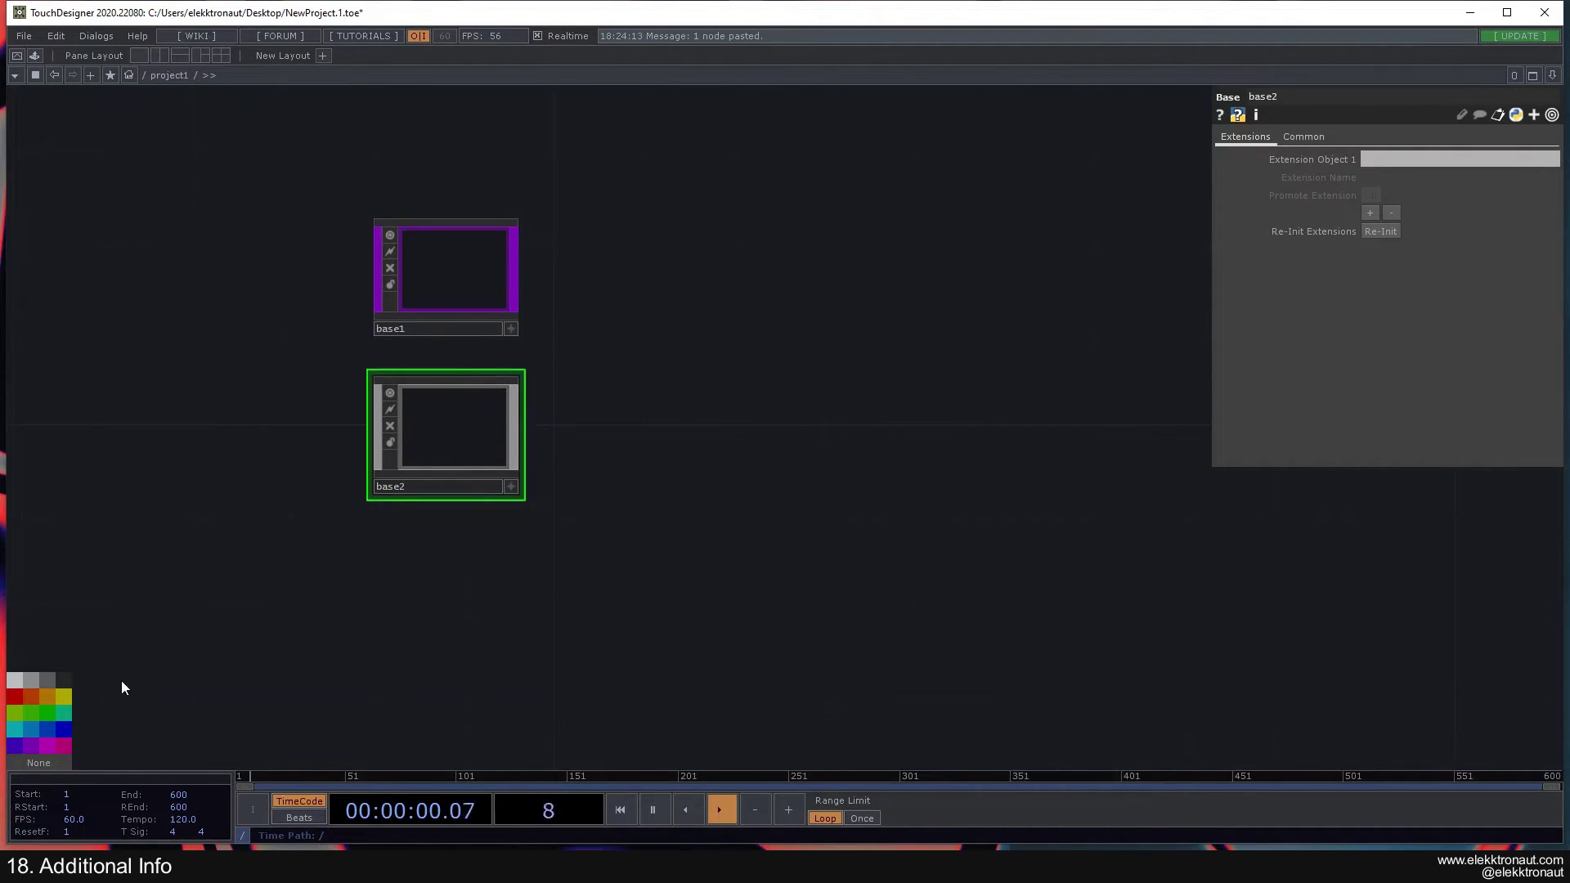
left_click(39, 713)
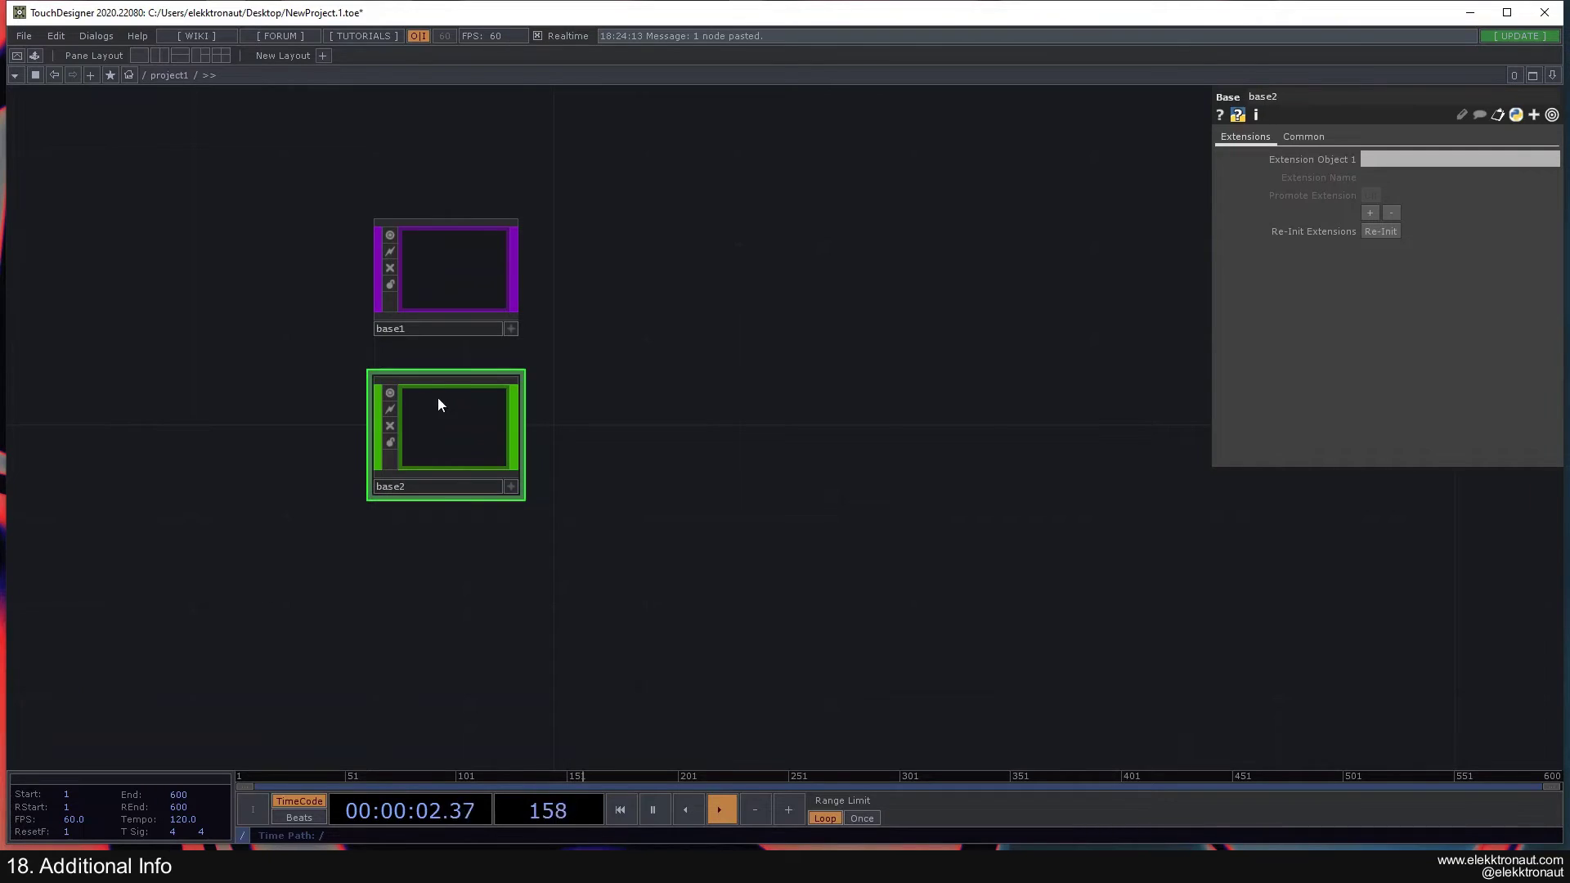
Change the color of the lower Base COMP to cyan.
left_click_drag(572, 363, 528, 466)
left_click(352, 341)
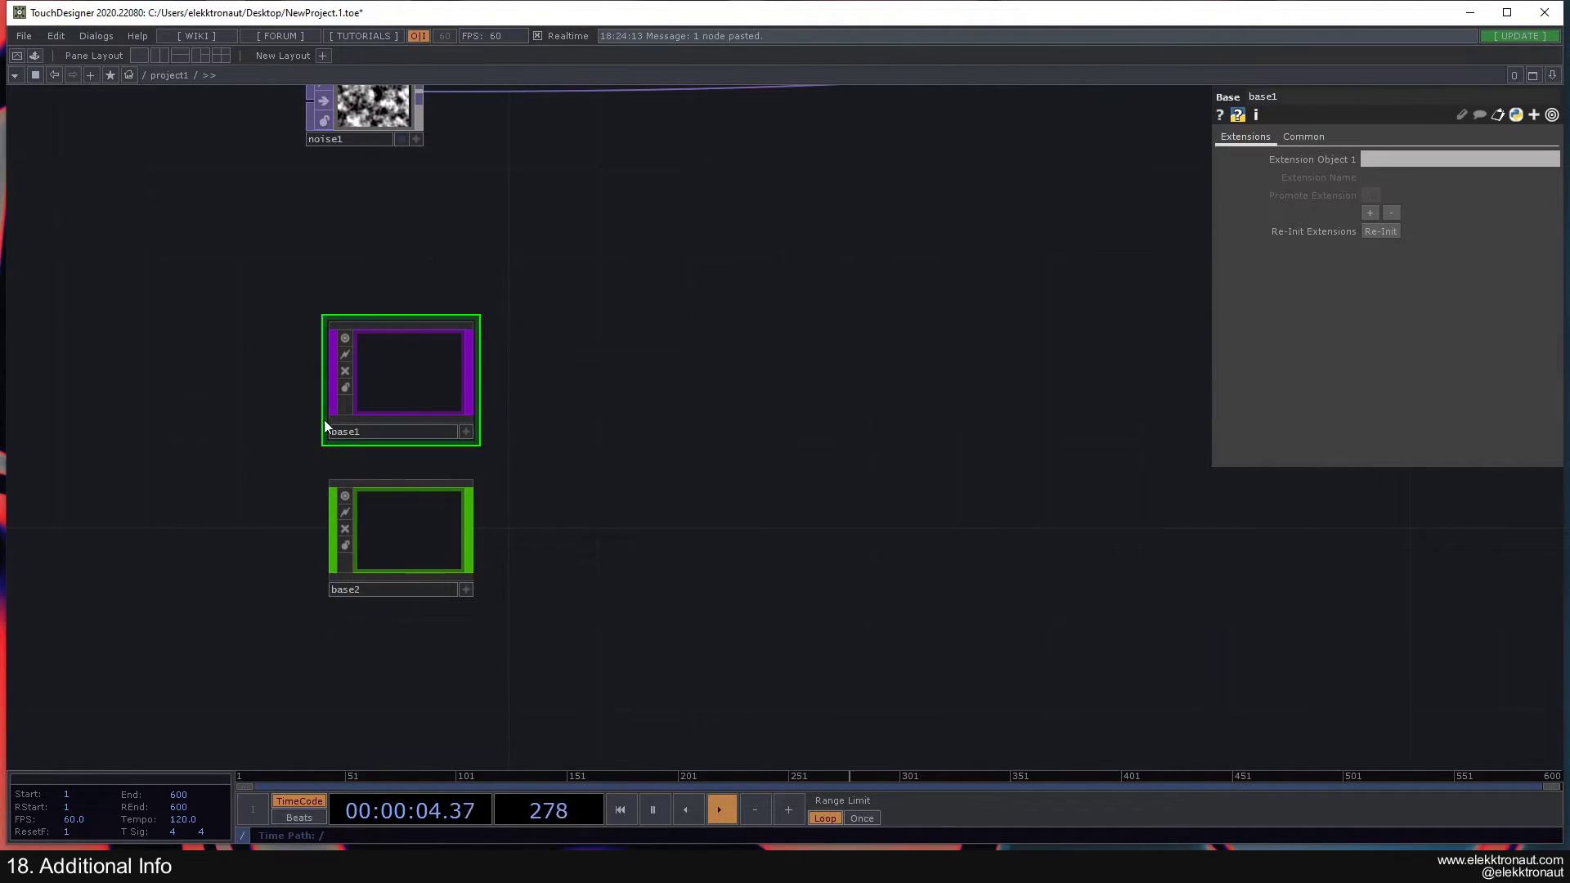
left_click(345, 528)
left_click(347, 527)
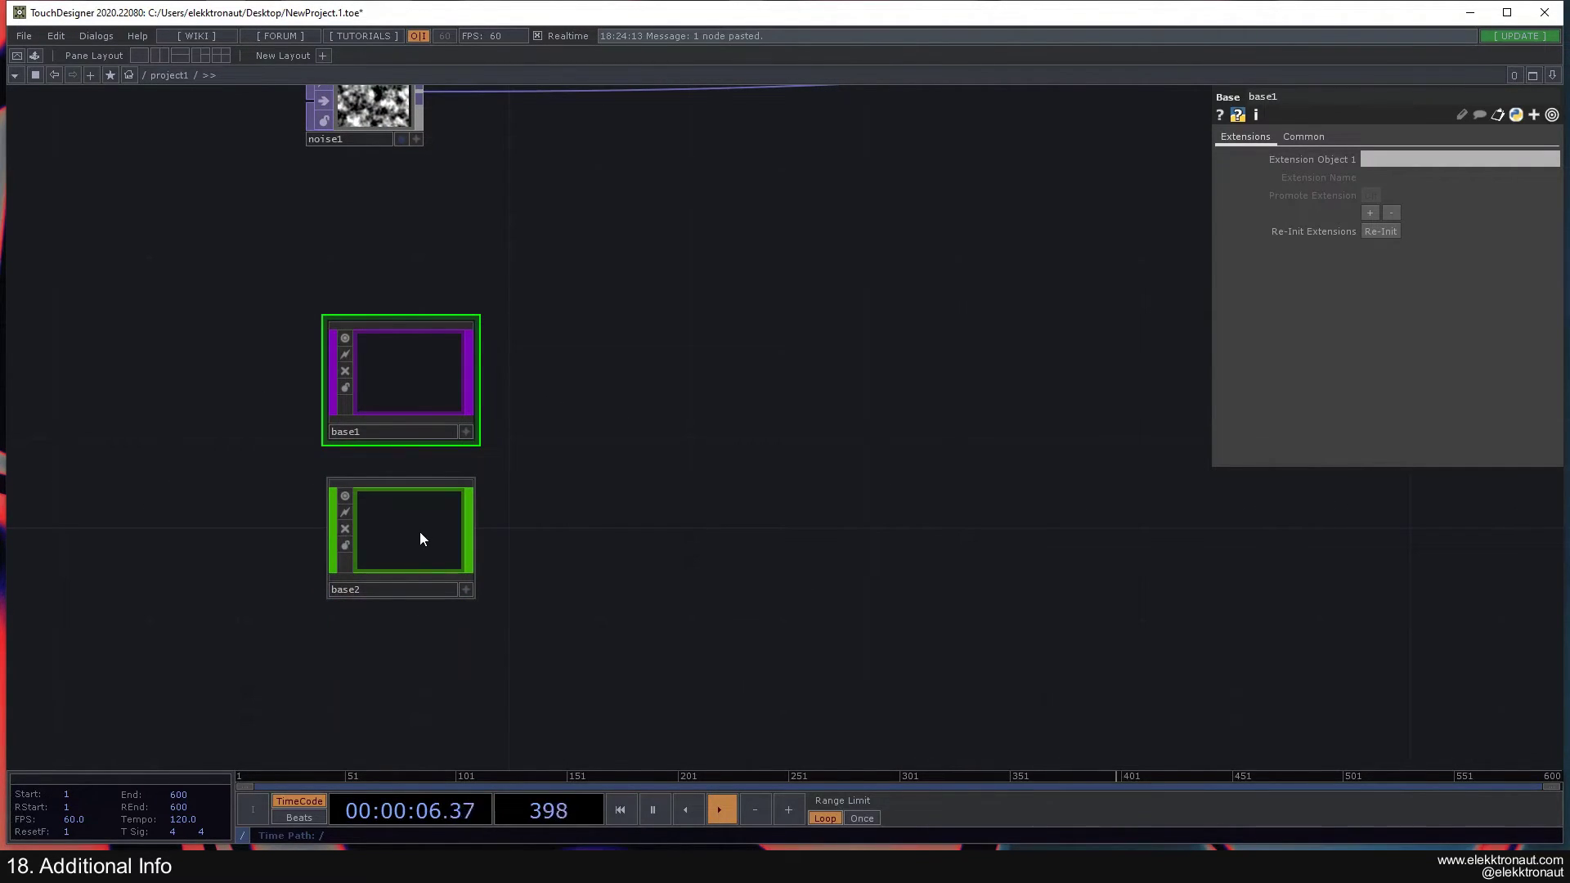
left_click(420, 532)
key("c")
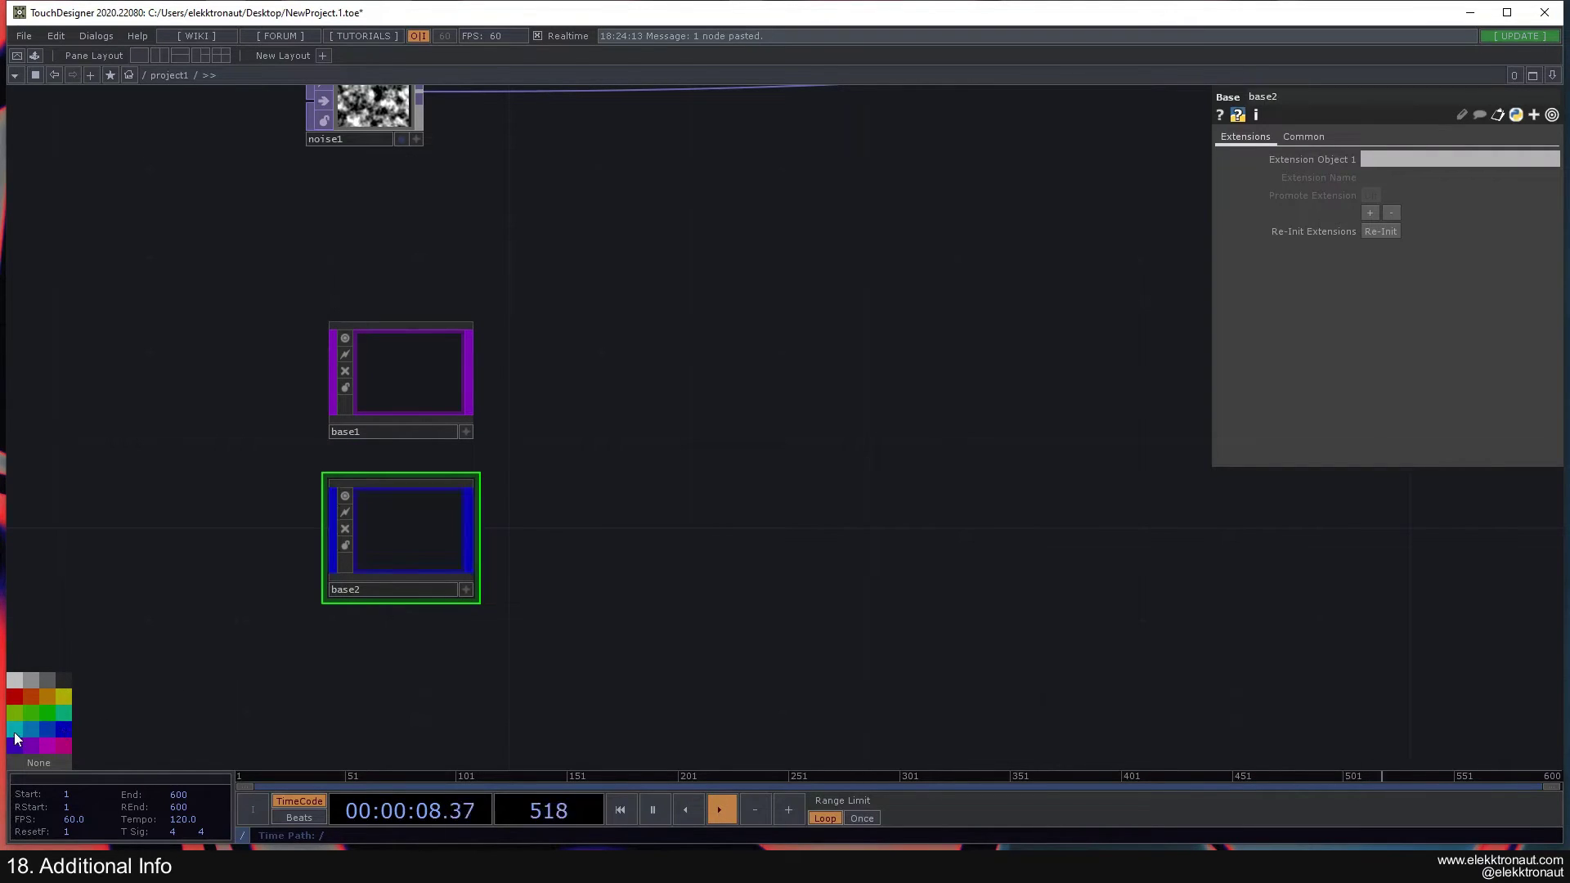
left_click(15, 730)
Color the Noise TOP orange and hide the color palette.
scroll(588, 578, "down", 2)
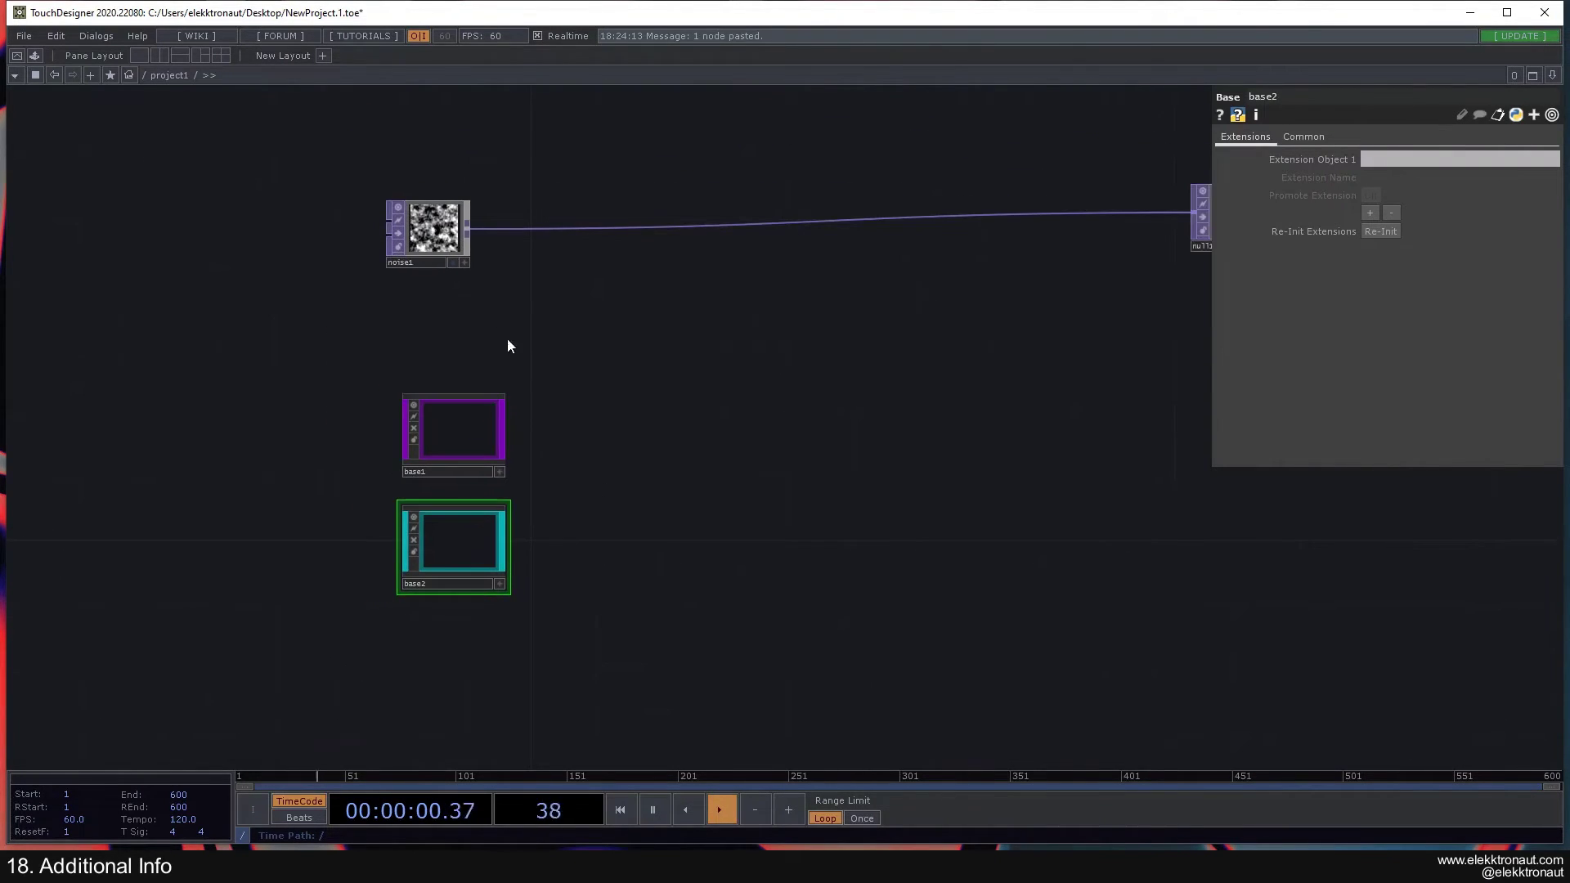
left_click(439, 243)
left_click(46, 701)
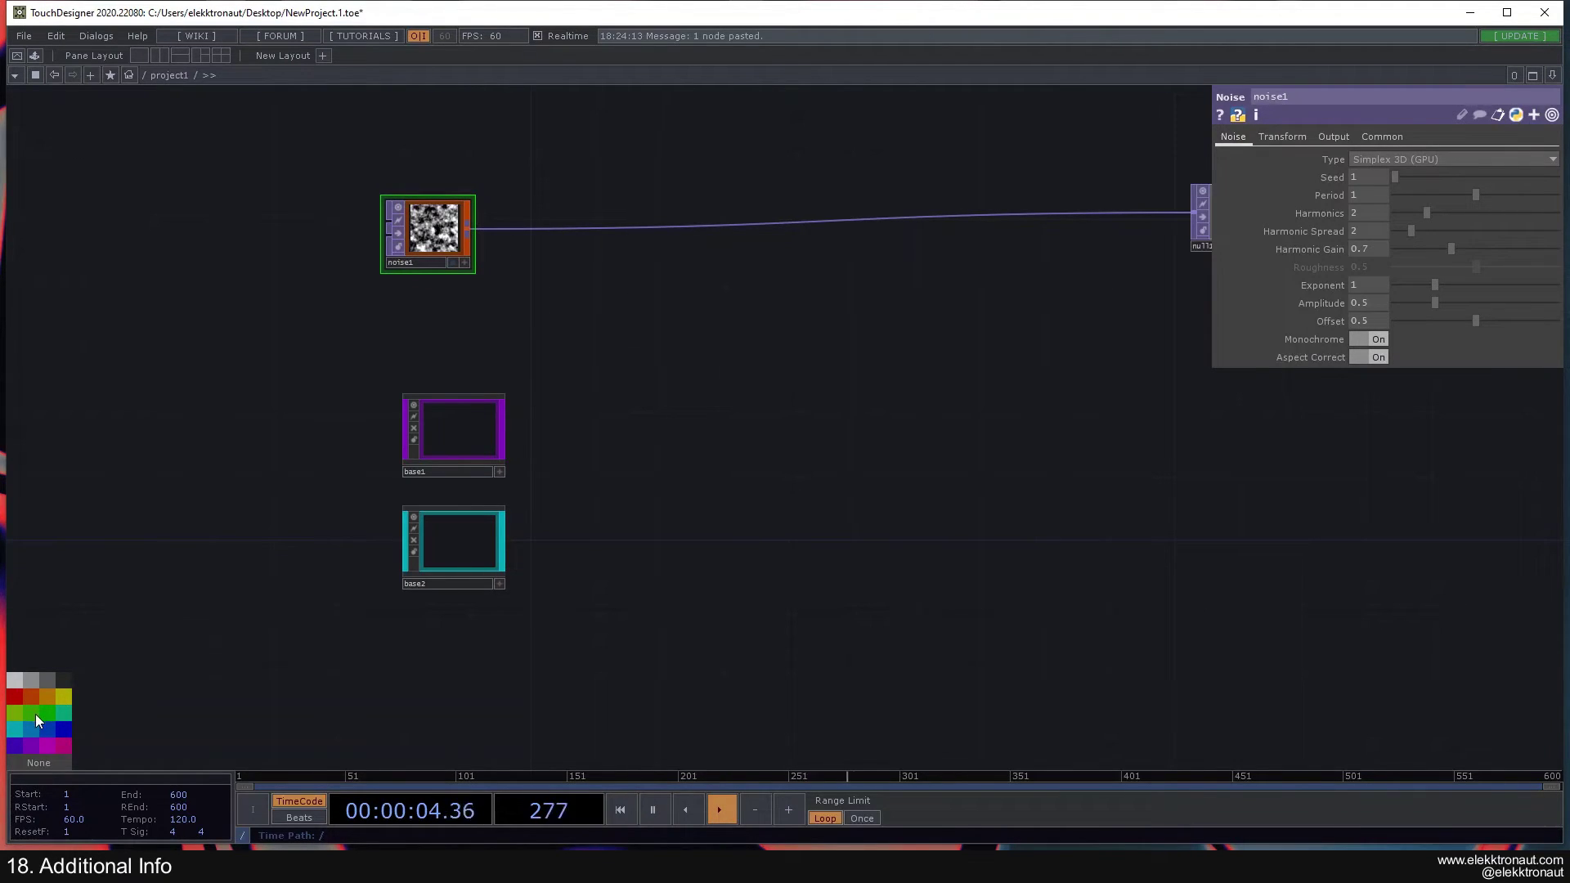
left_click_drag(478, 610, 306, 674)
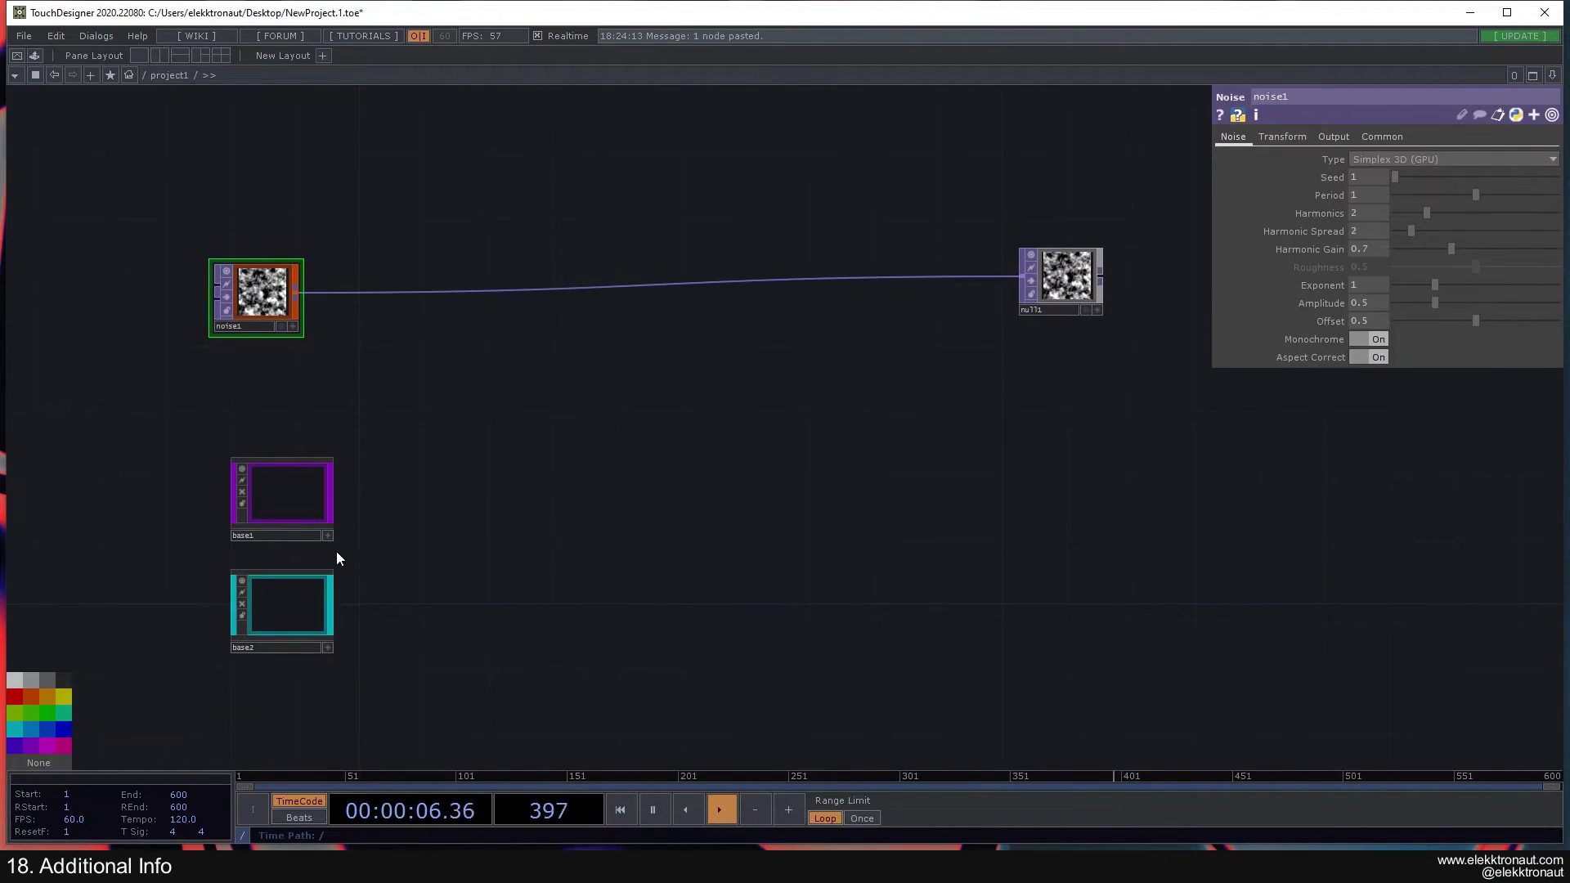
key("c")
Open the network search, and show the overview map while switching the wires to straight lines.
scroll(724, 585, "down", 4)
scroll(512, 613, "up", 4)
left_click_drag(489, 591, 362, 519)
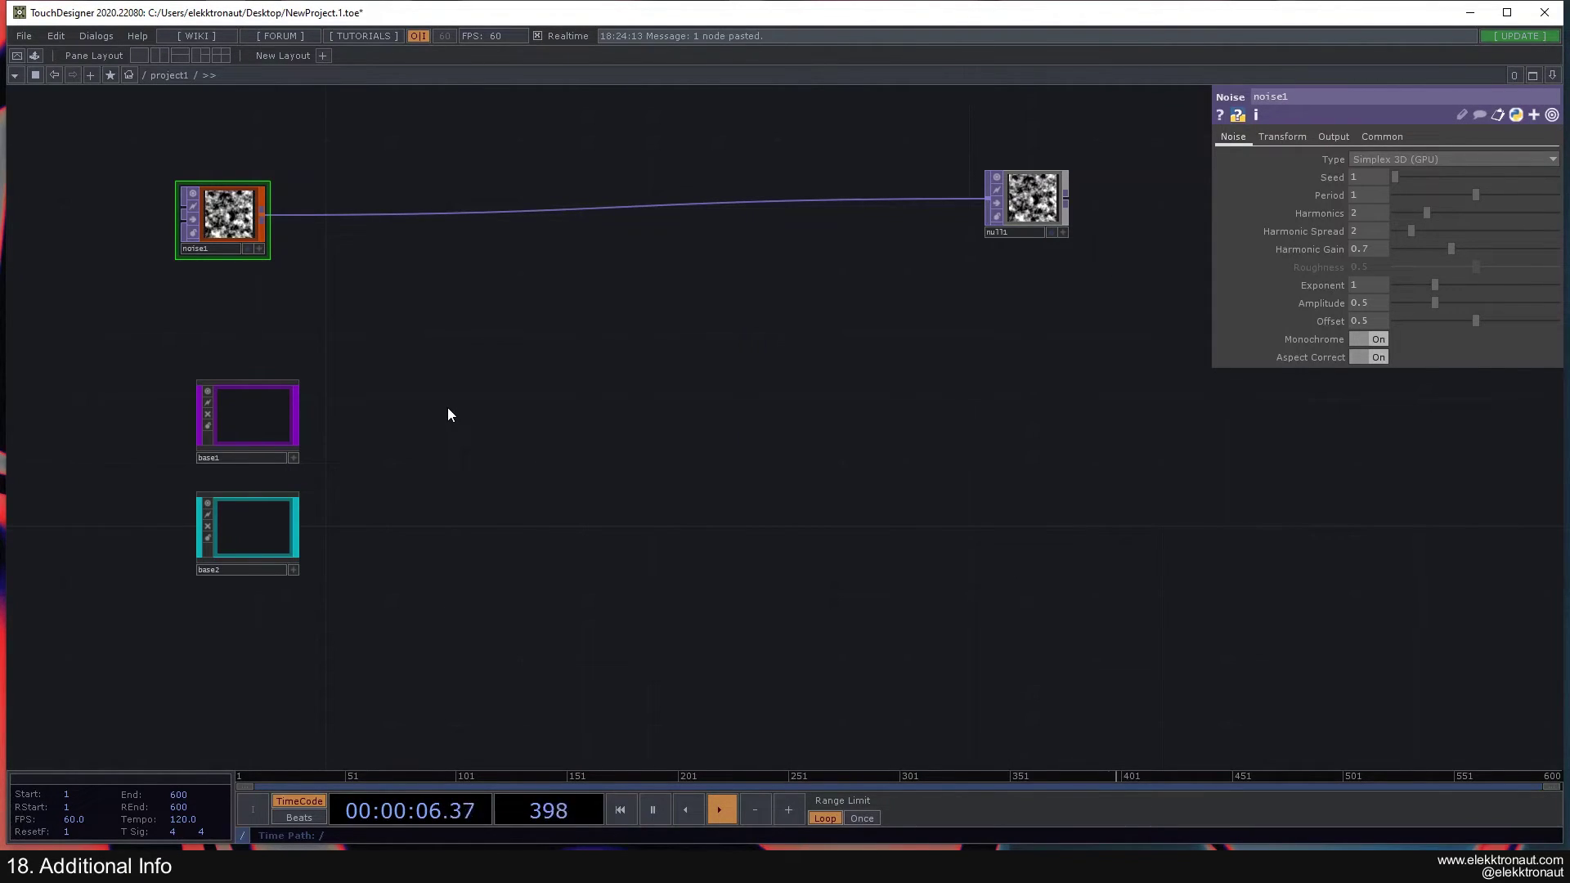
left_click_drag(452, 388, 479, 373)
key("ctrl+f")
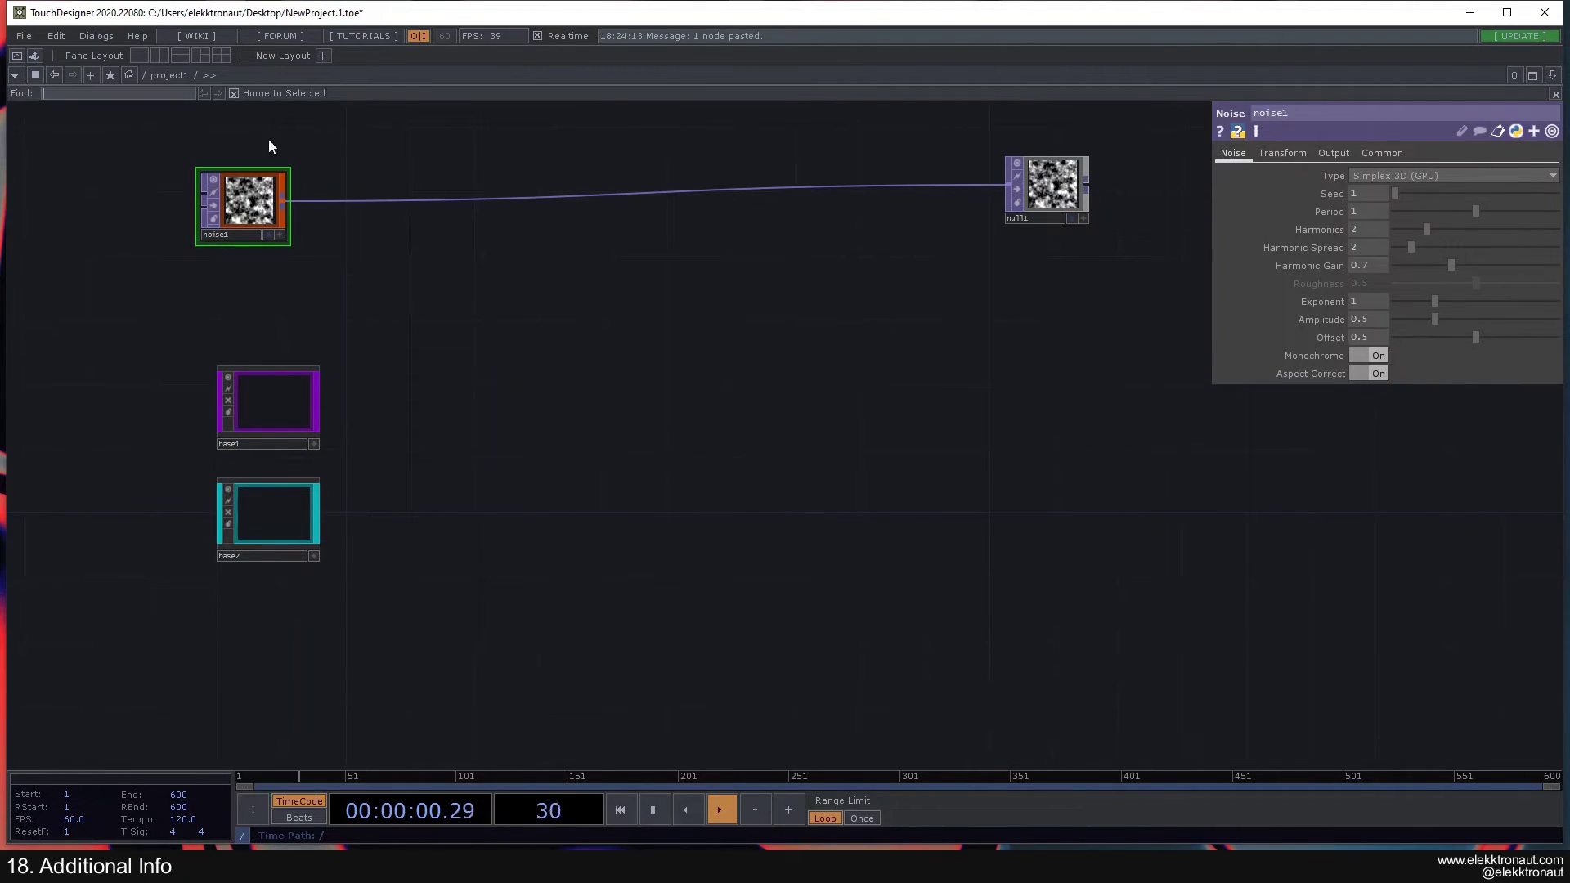
key("o")
key("s")
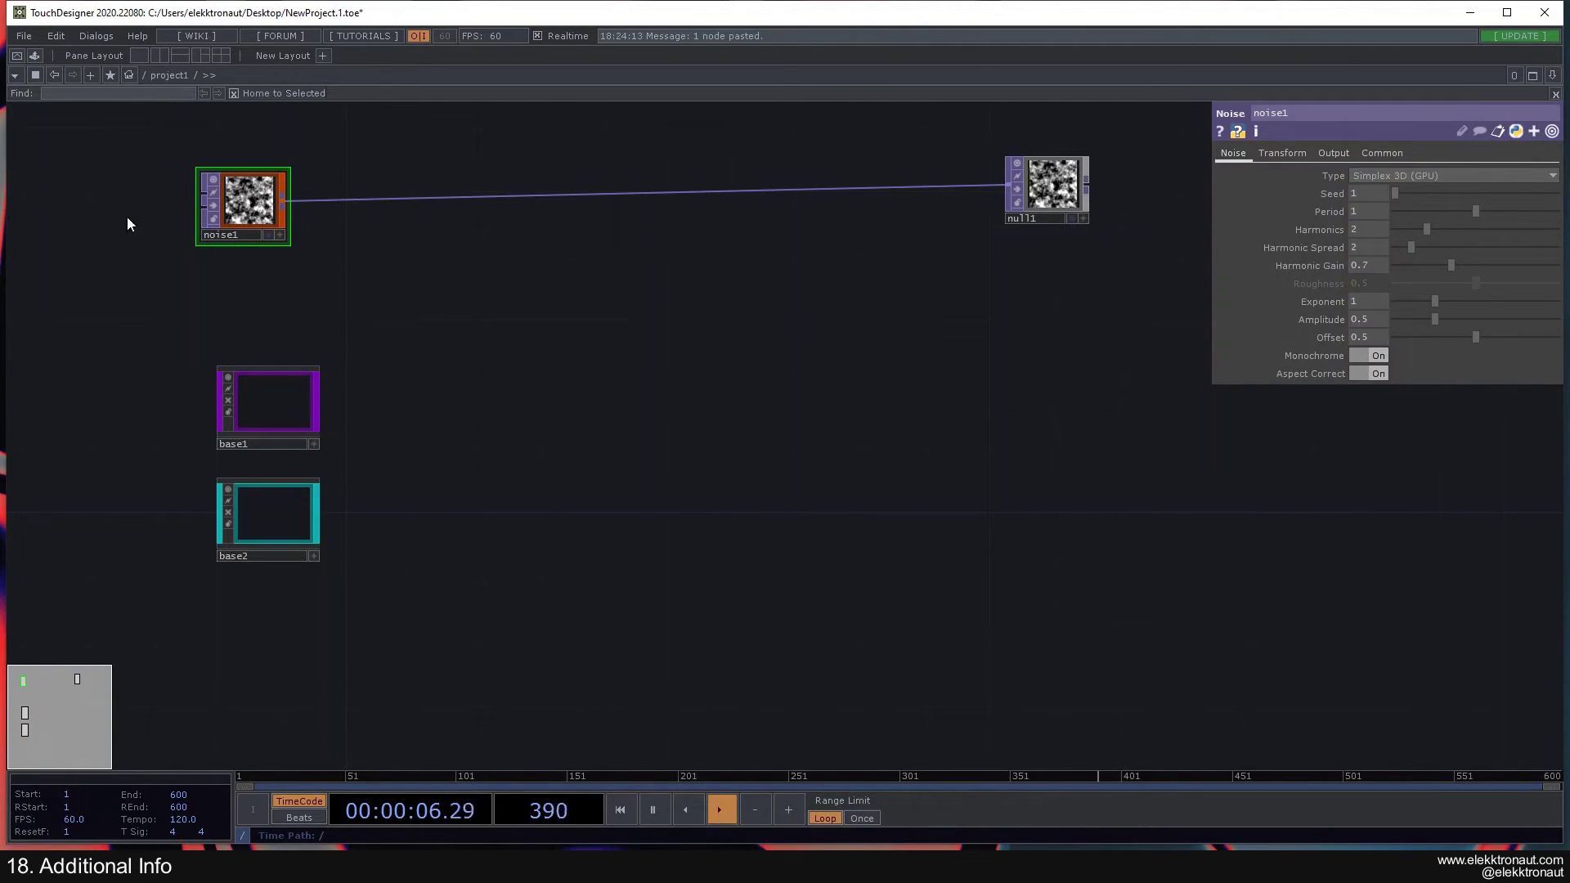
Search the network for "noise" and close the search.
left_click(278, 390)
type("noise")
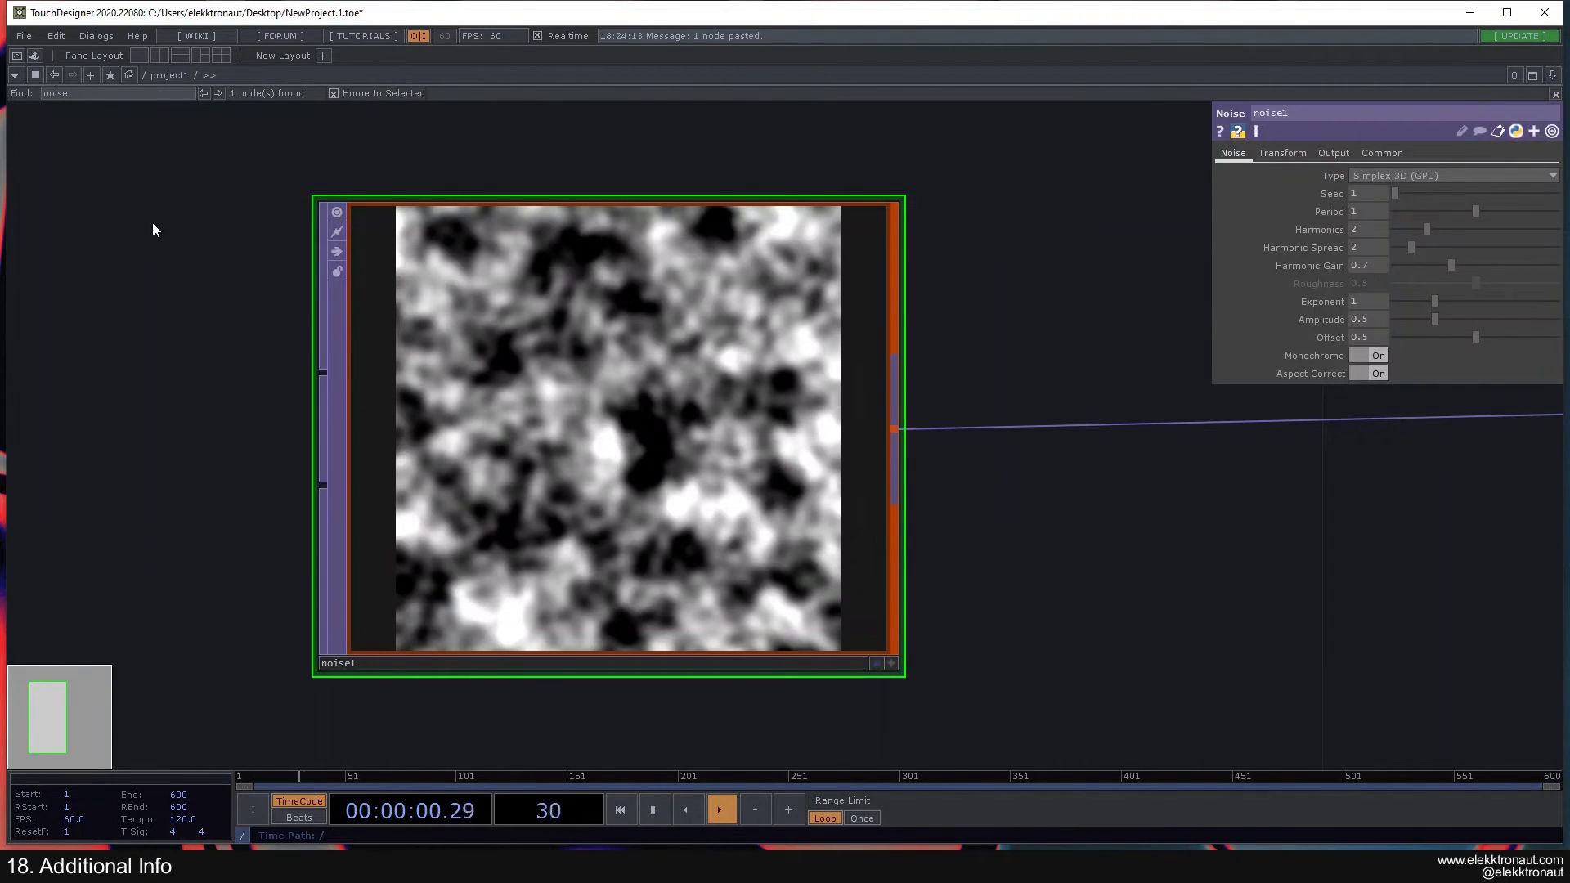
left_click(1555, 94)
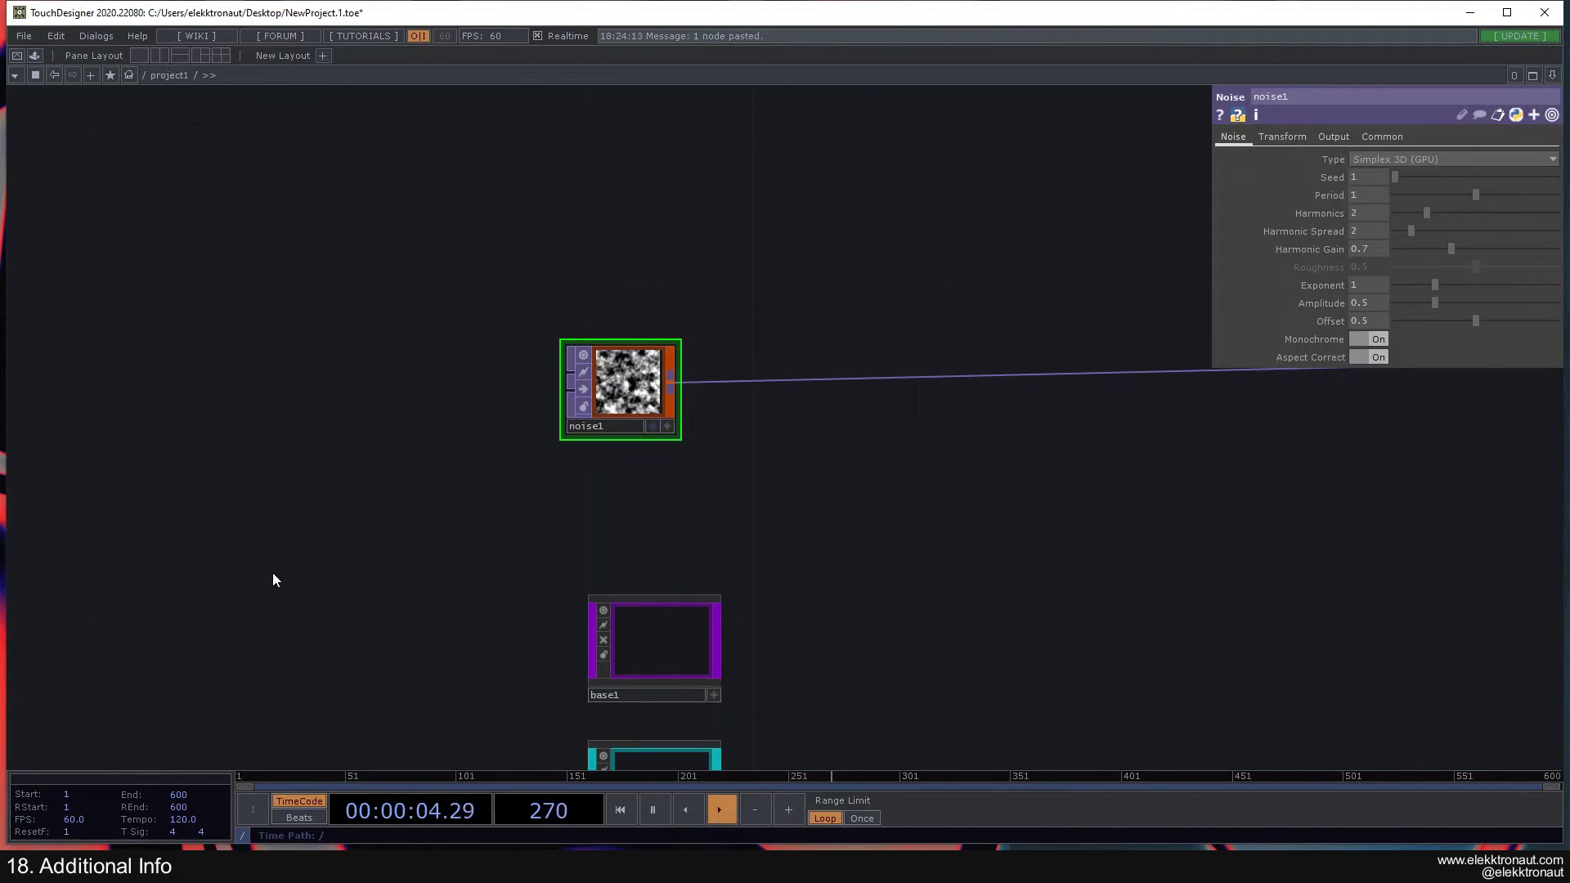
Open and exit the perform window, and select the perform Window COMP at the root level.
scroll(273, 572, "down", 3)
left_click_drag(658, 617, 576, 483)
scroll(576, 483, "up", 2)
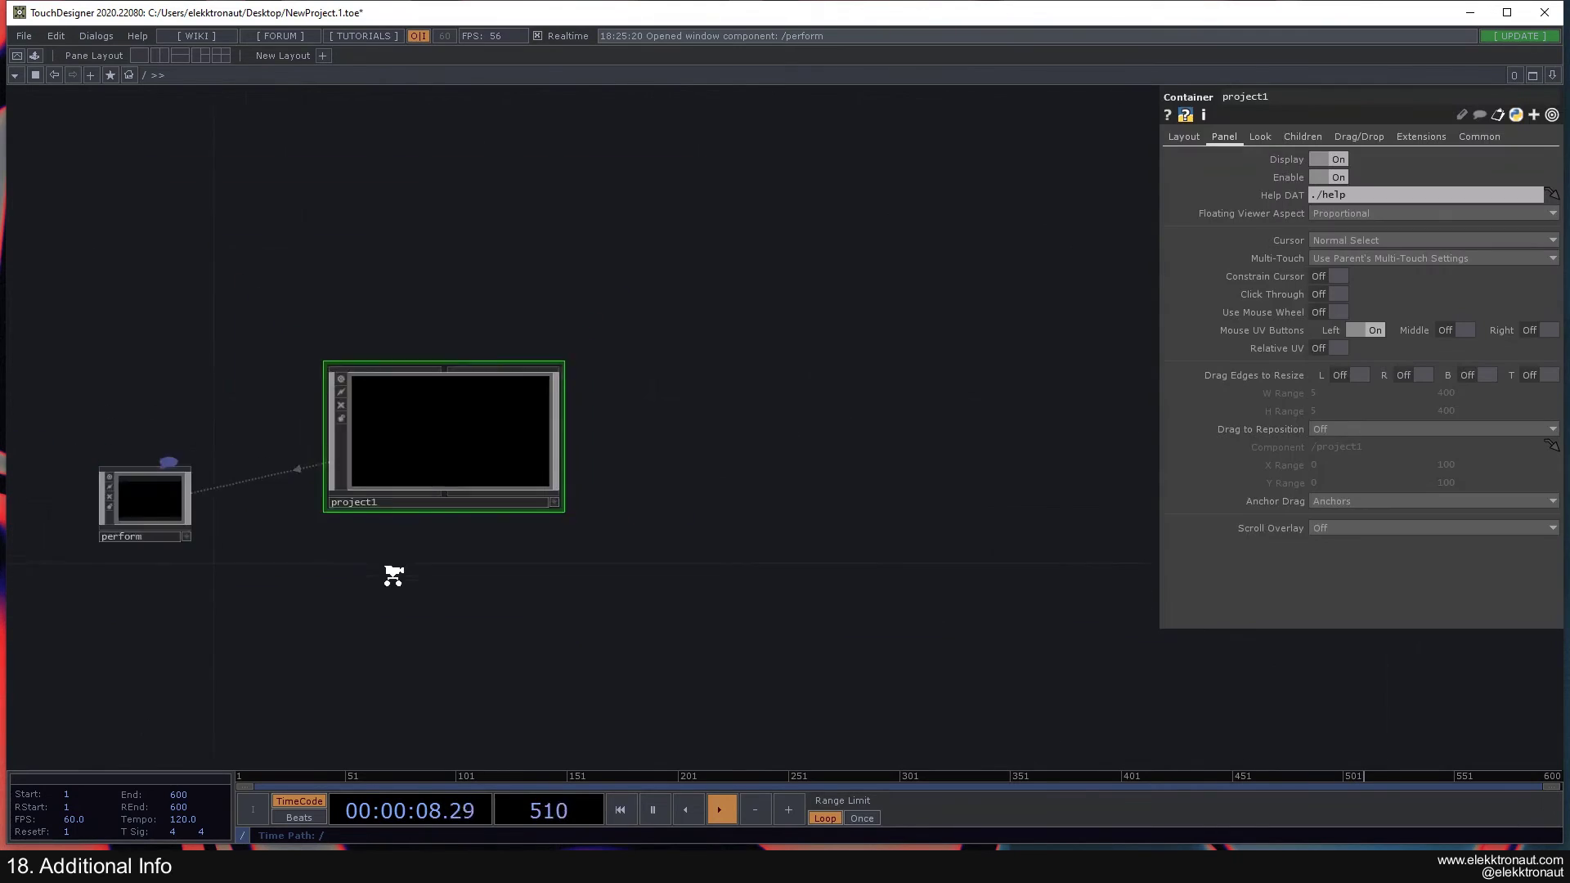
left_click(292, 429)
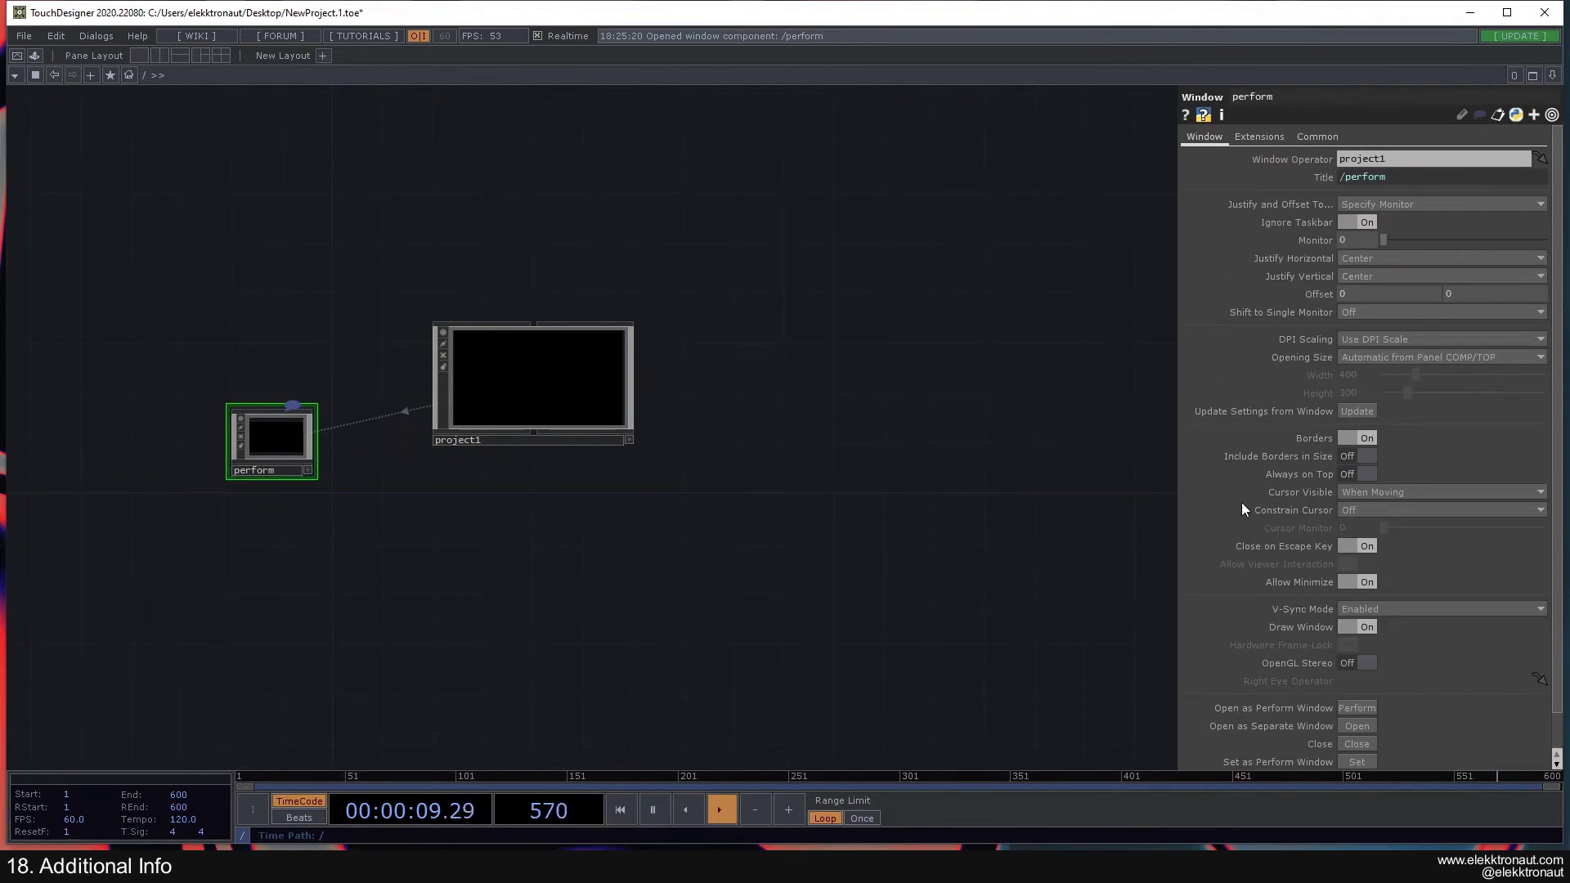
left_click(1357, 708)
key("Escape")
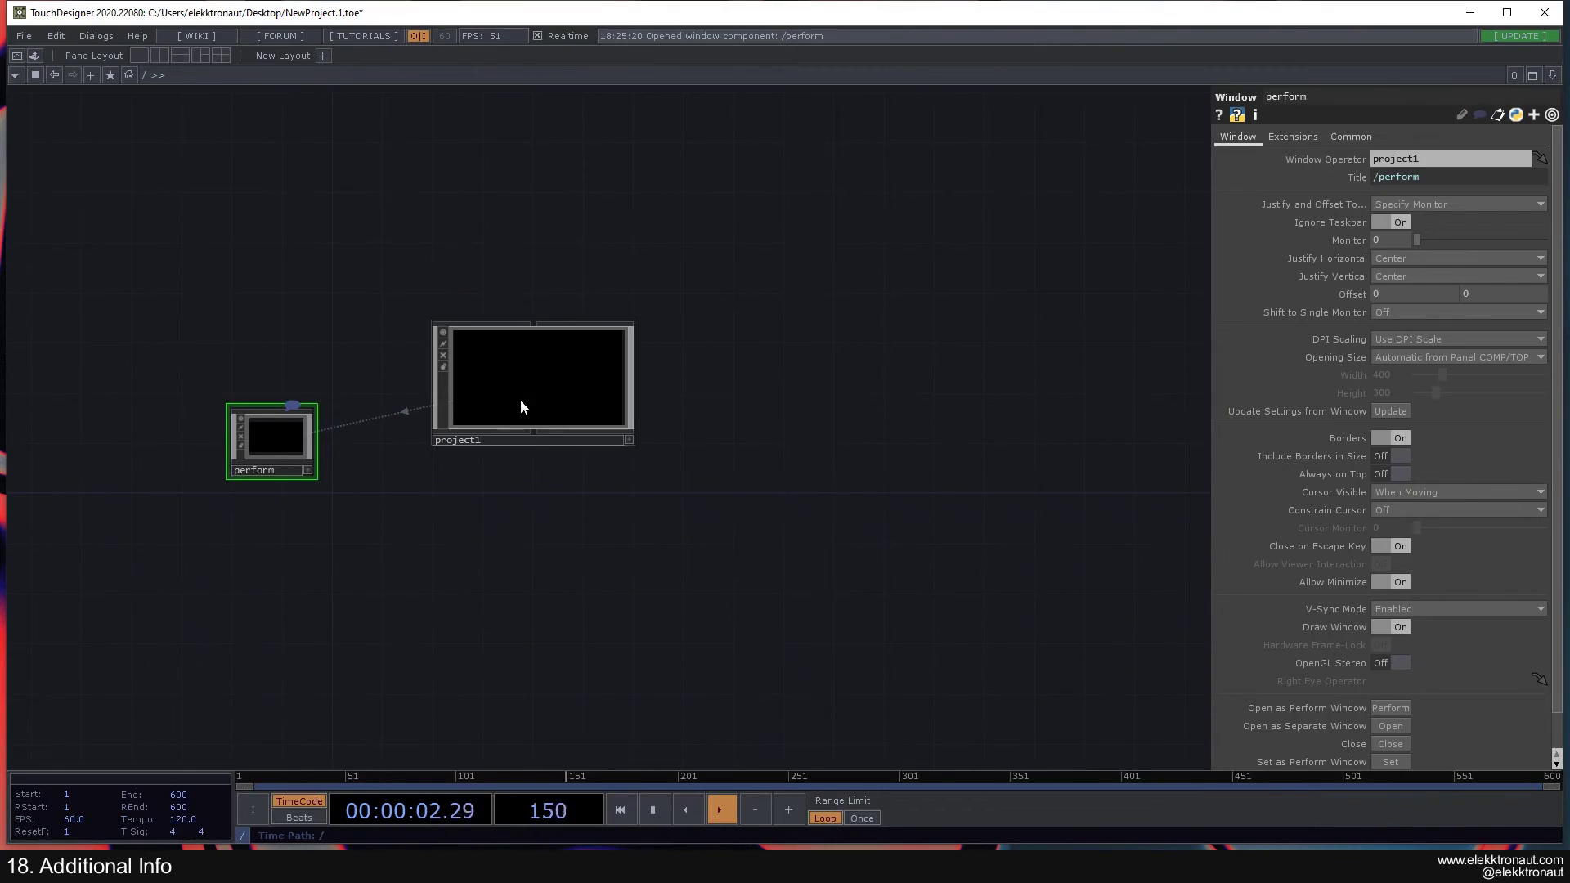
Enter the project1 container, return to the root level and enter the container again.
scroll(518, 377, "up", 5)
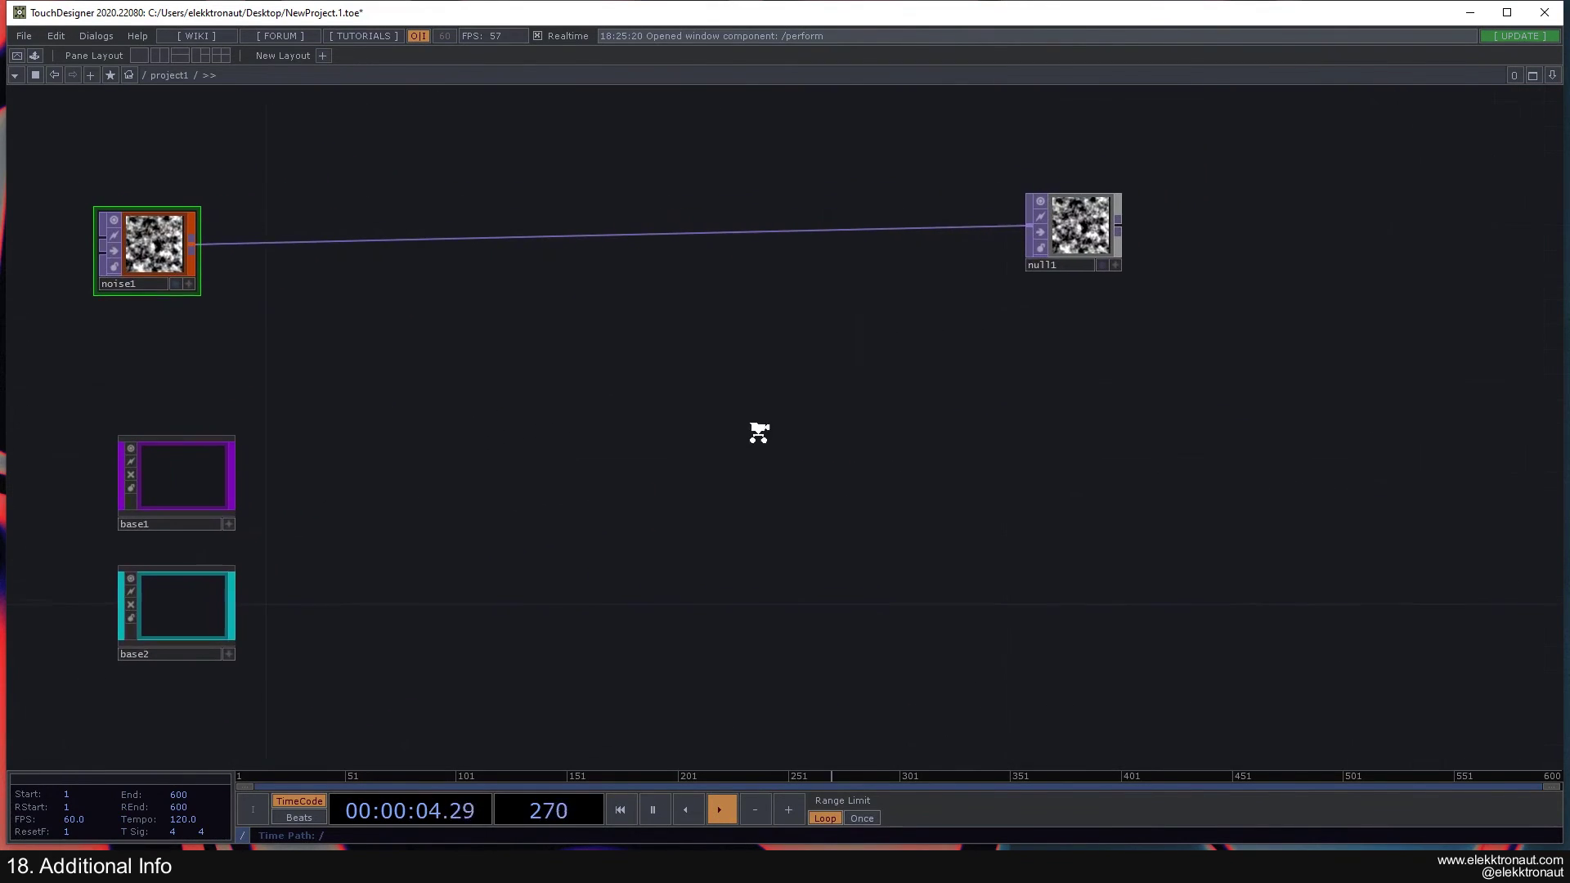
scroll(471, 442, "down", 6)
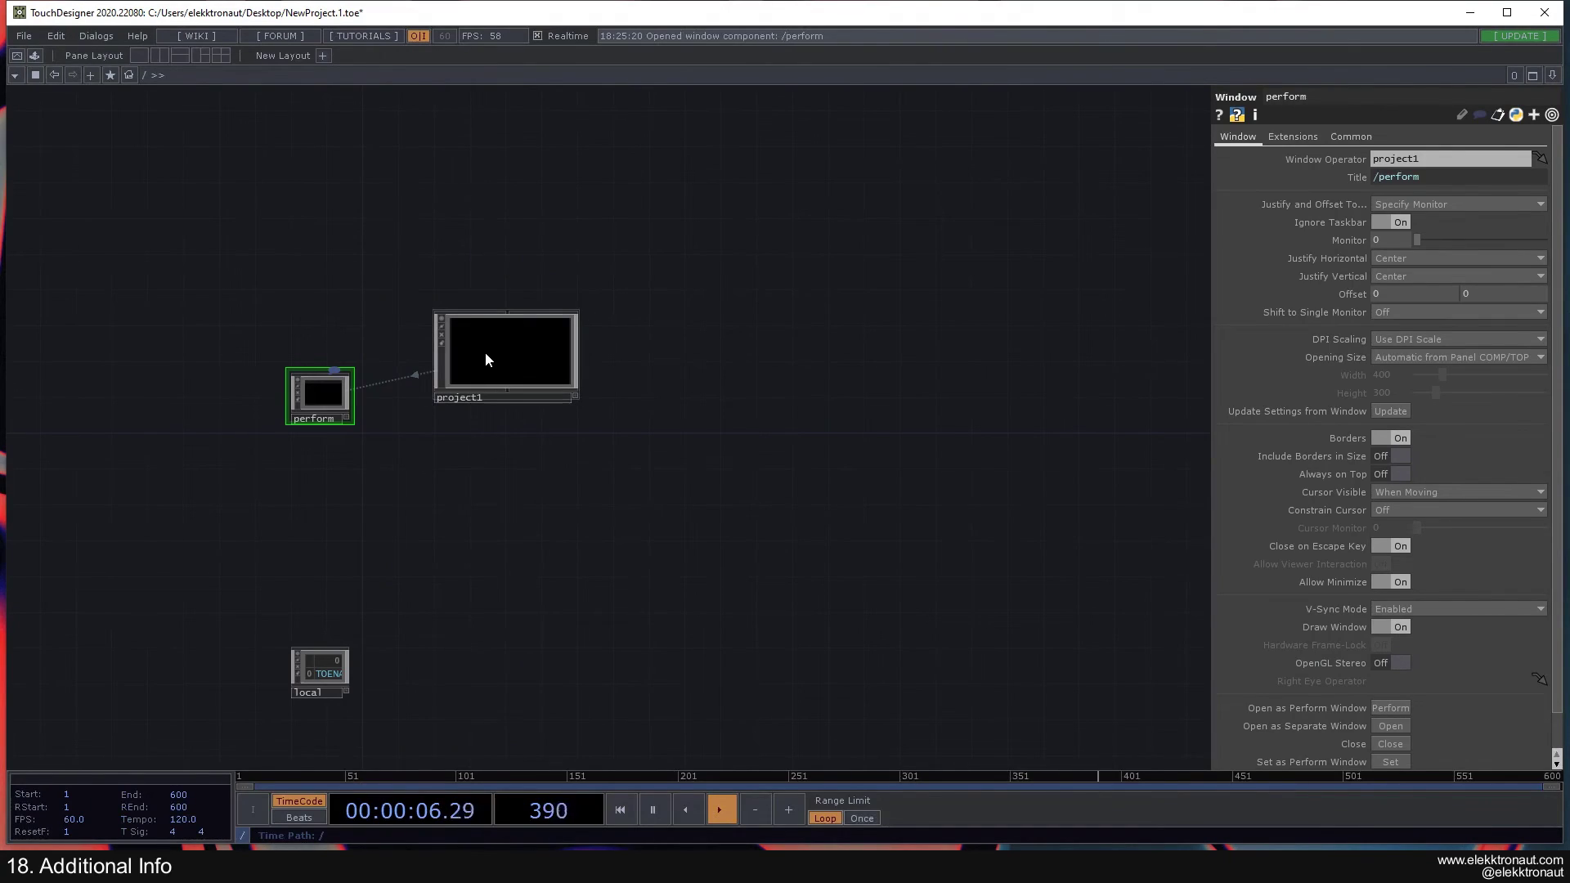
scroll(485, 360, "up", 5)
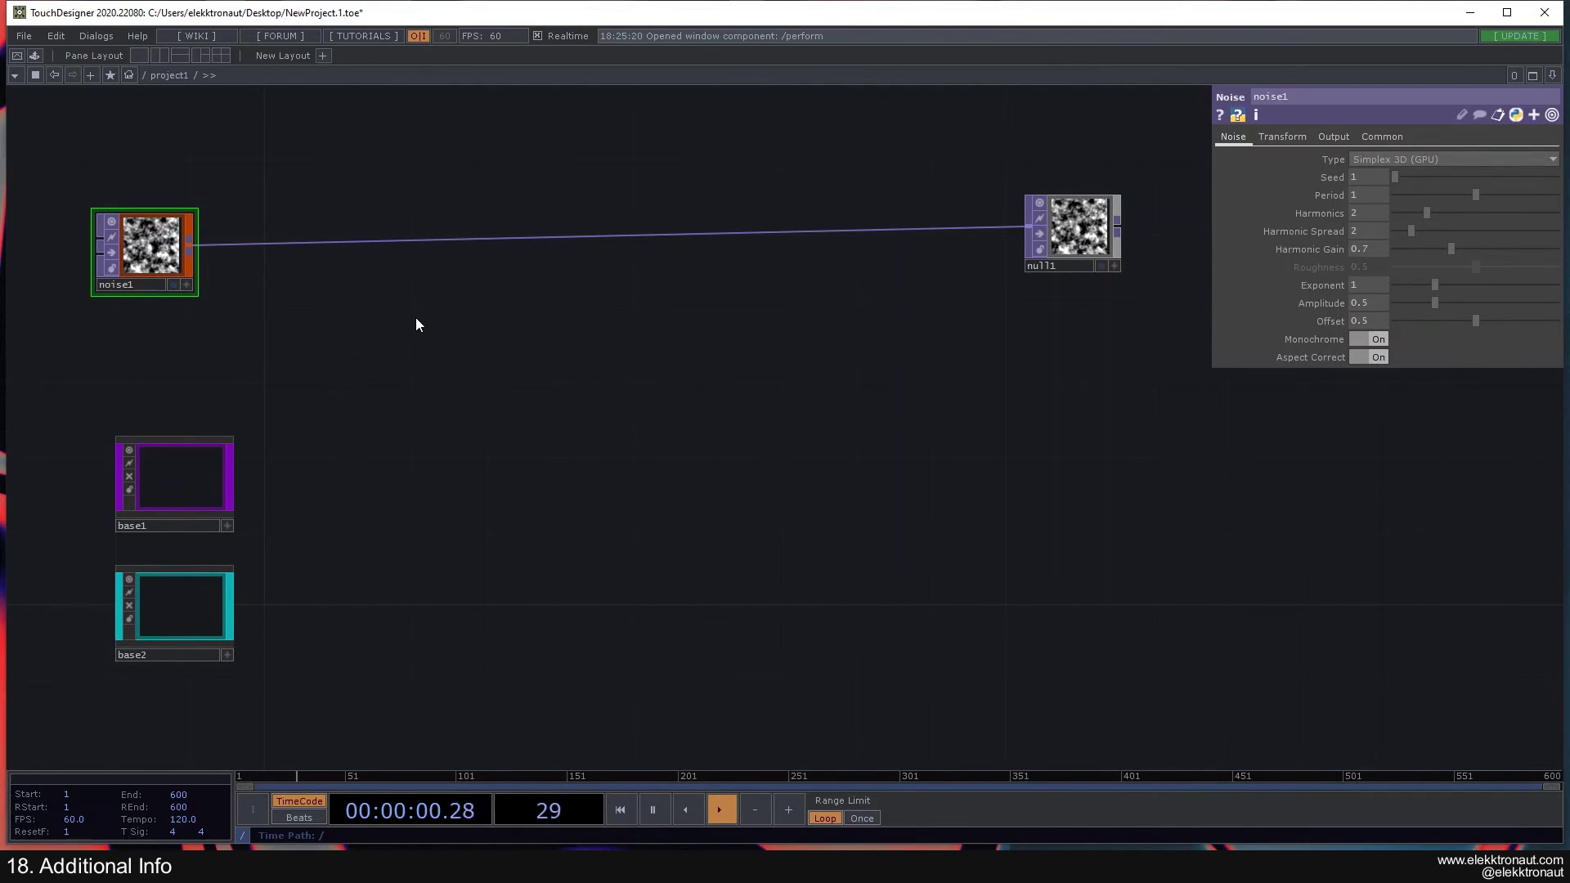
Delete the Noise TOP and undo the deletion.
key("Delete")
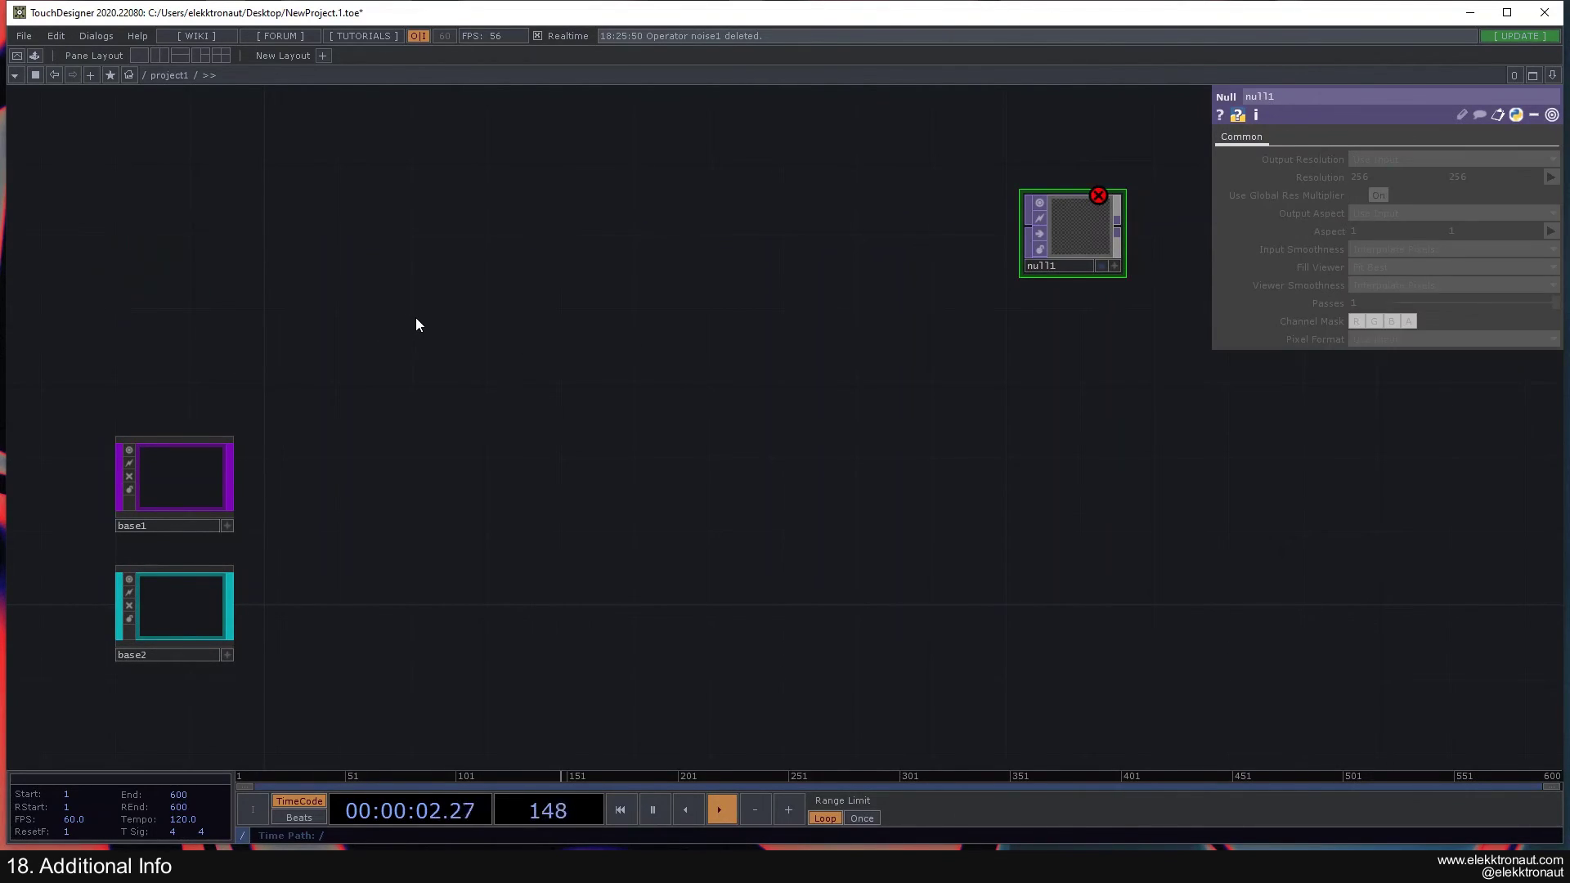
key("ctrl+z")
scroll(438, 350, "down", 5)
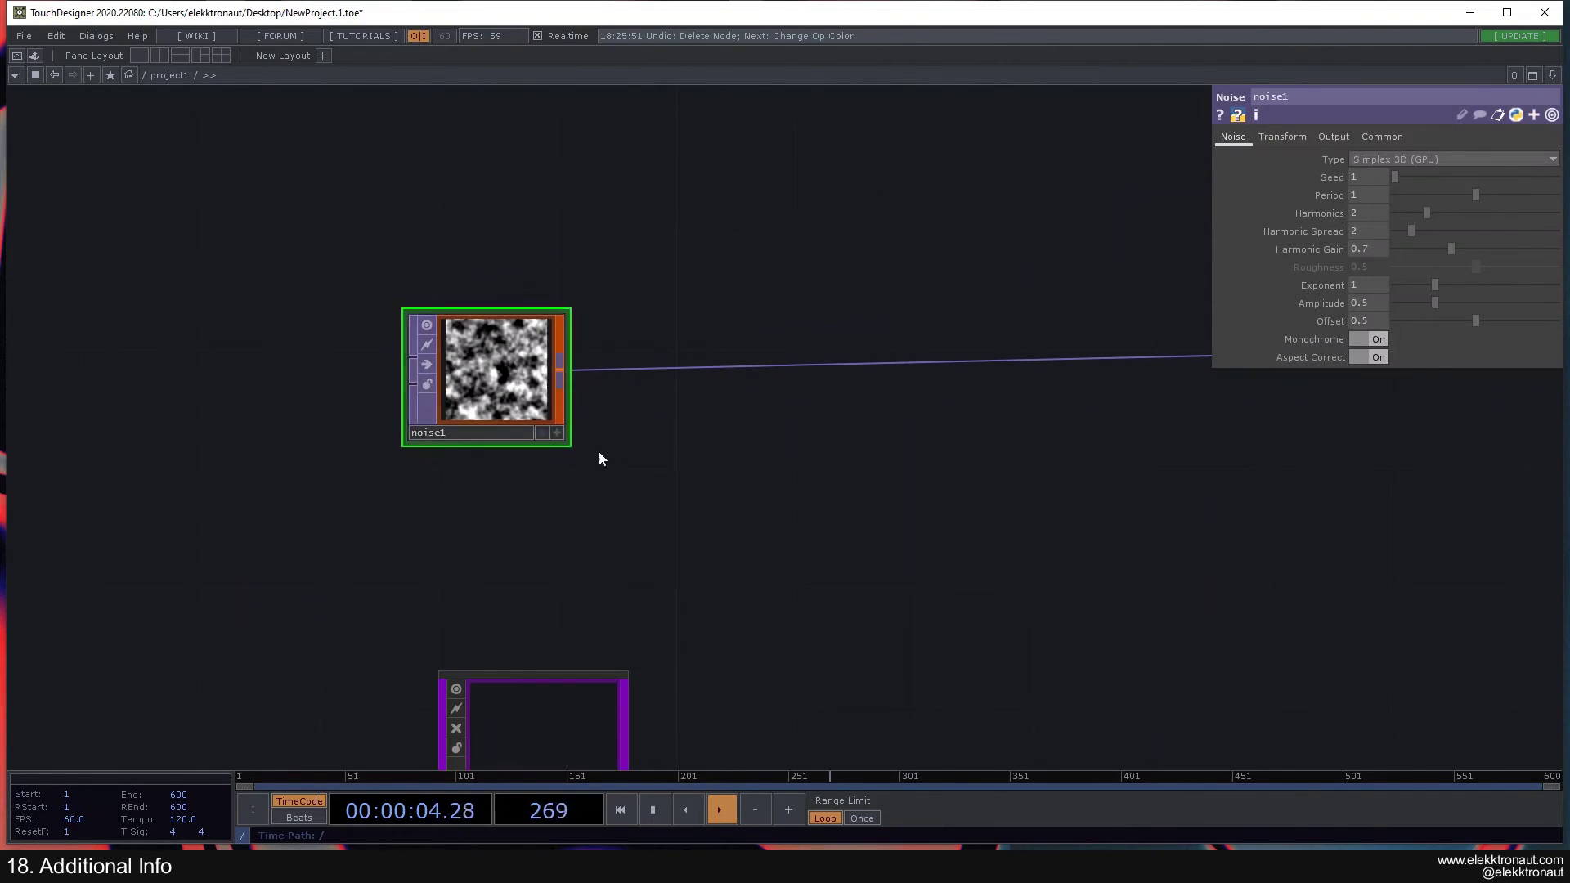
Move repeatedly between the root level and the inside of project1, ending inside the container.
scroll(628, 455, "down", 3)
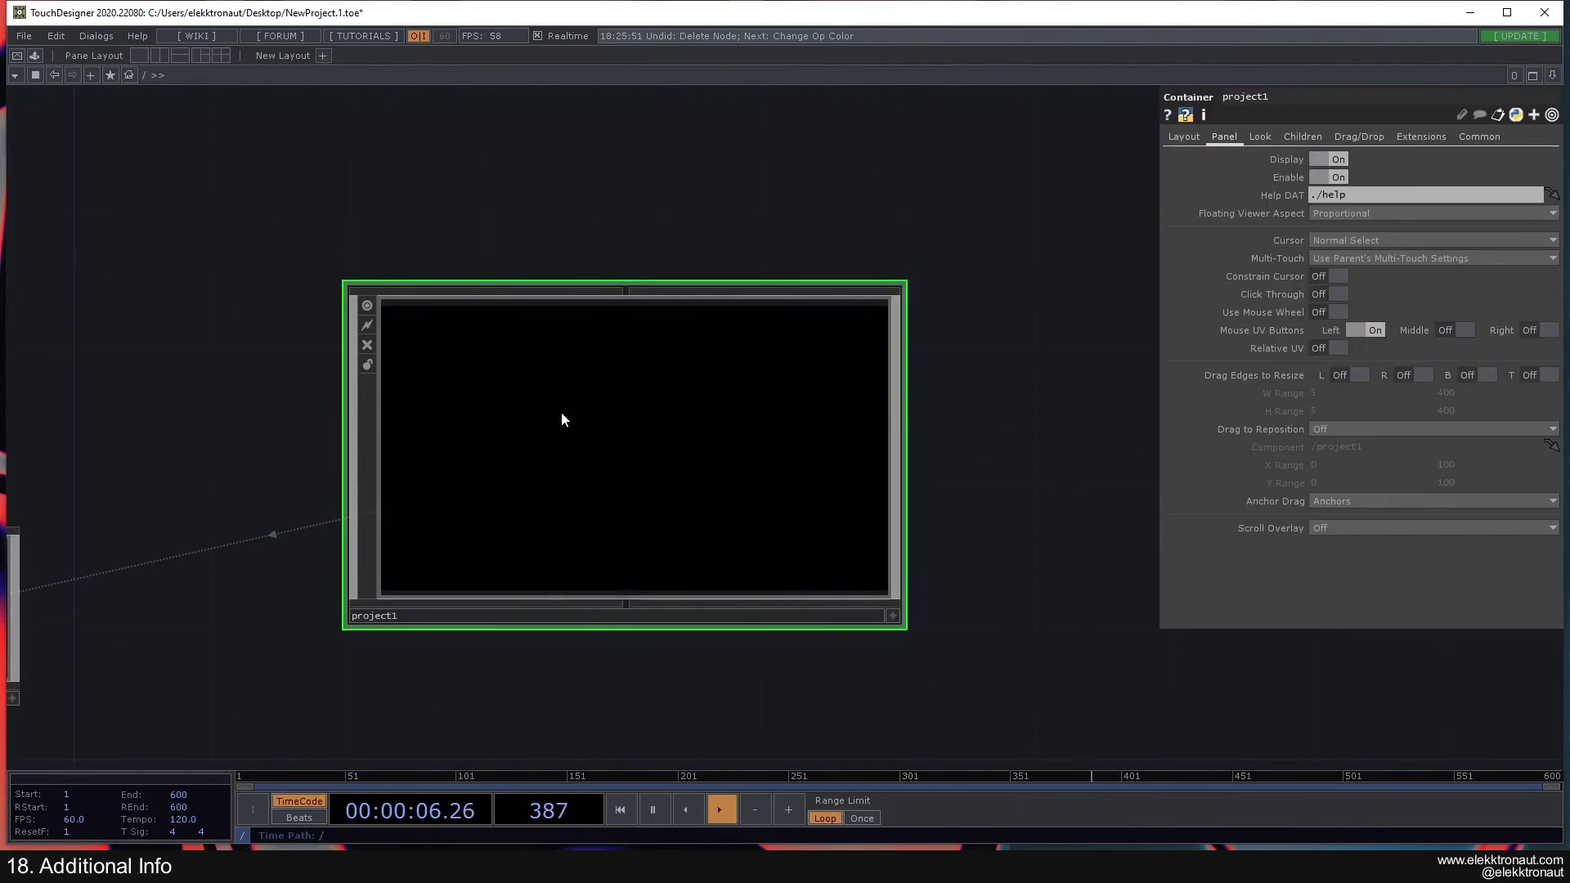
key("i")
scroll(562, 409, "down", 6)
left_click(581, 400)
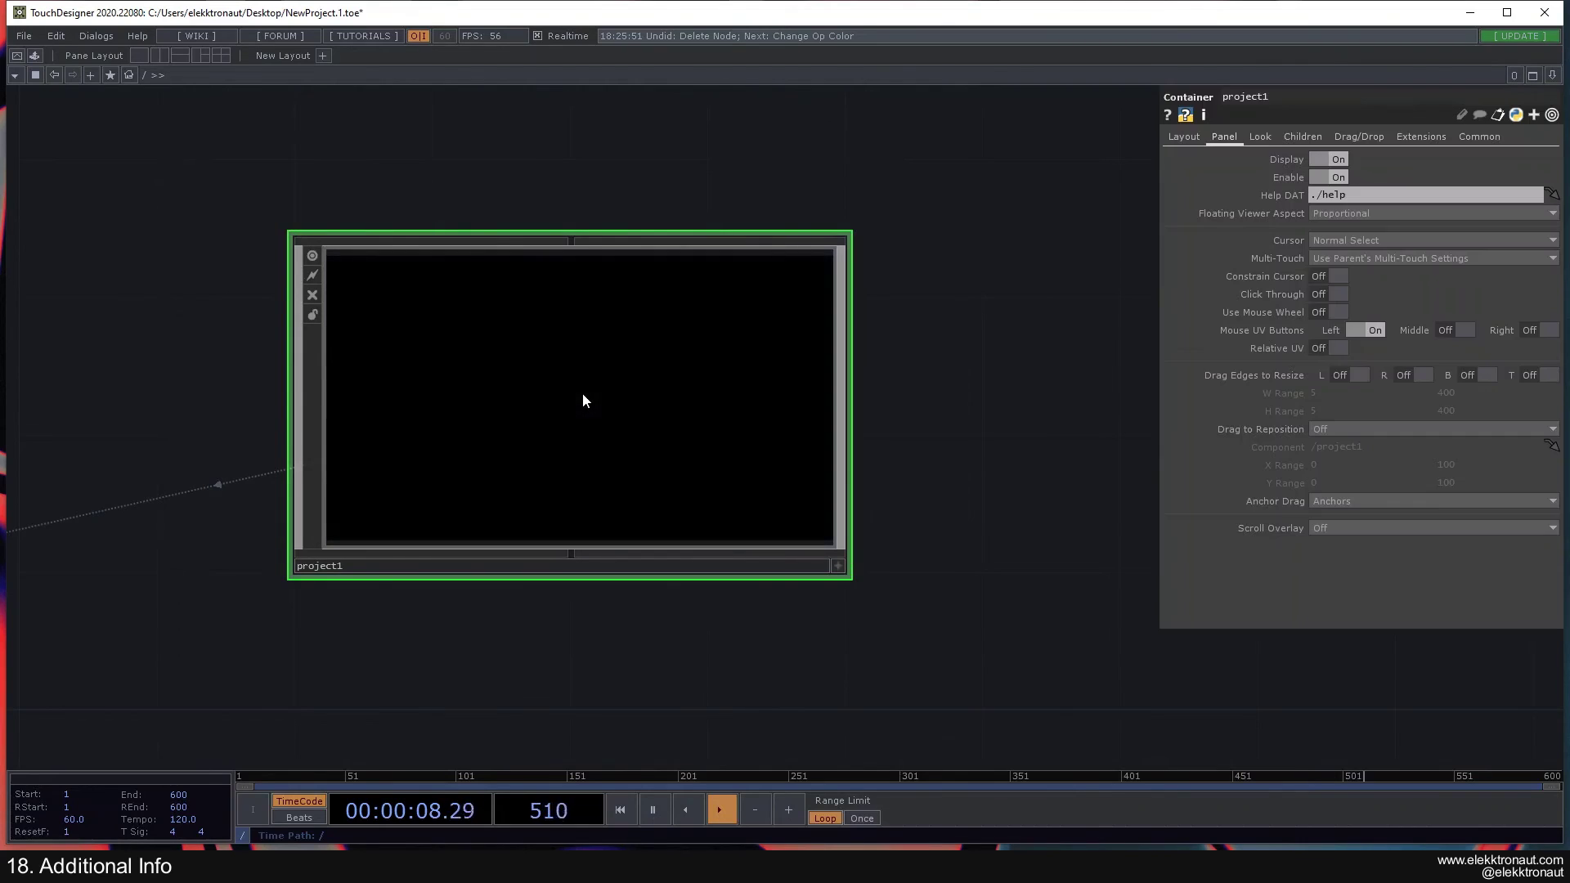
key("i")
scroll(577, 395, "down", 6)
left_click_drag(876, 515, 415, 334)
scroll(576, 348, "down", 3)
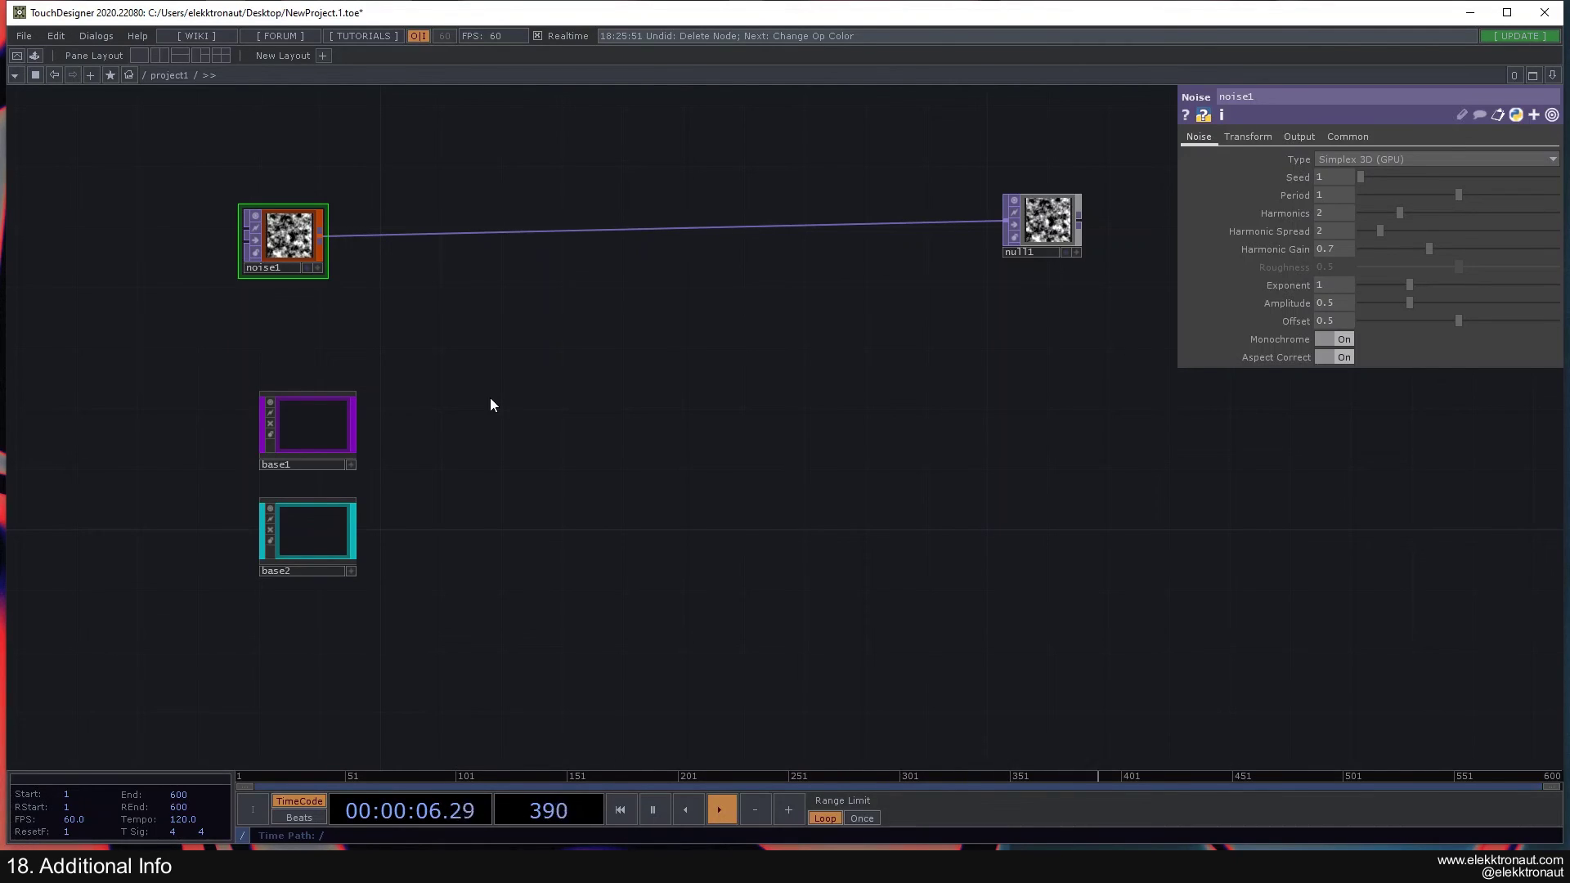
Toggle the Noise TOP's display flag several times to show its image behind the network, ending with it off.
scroll(278, 199, "up", 3)
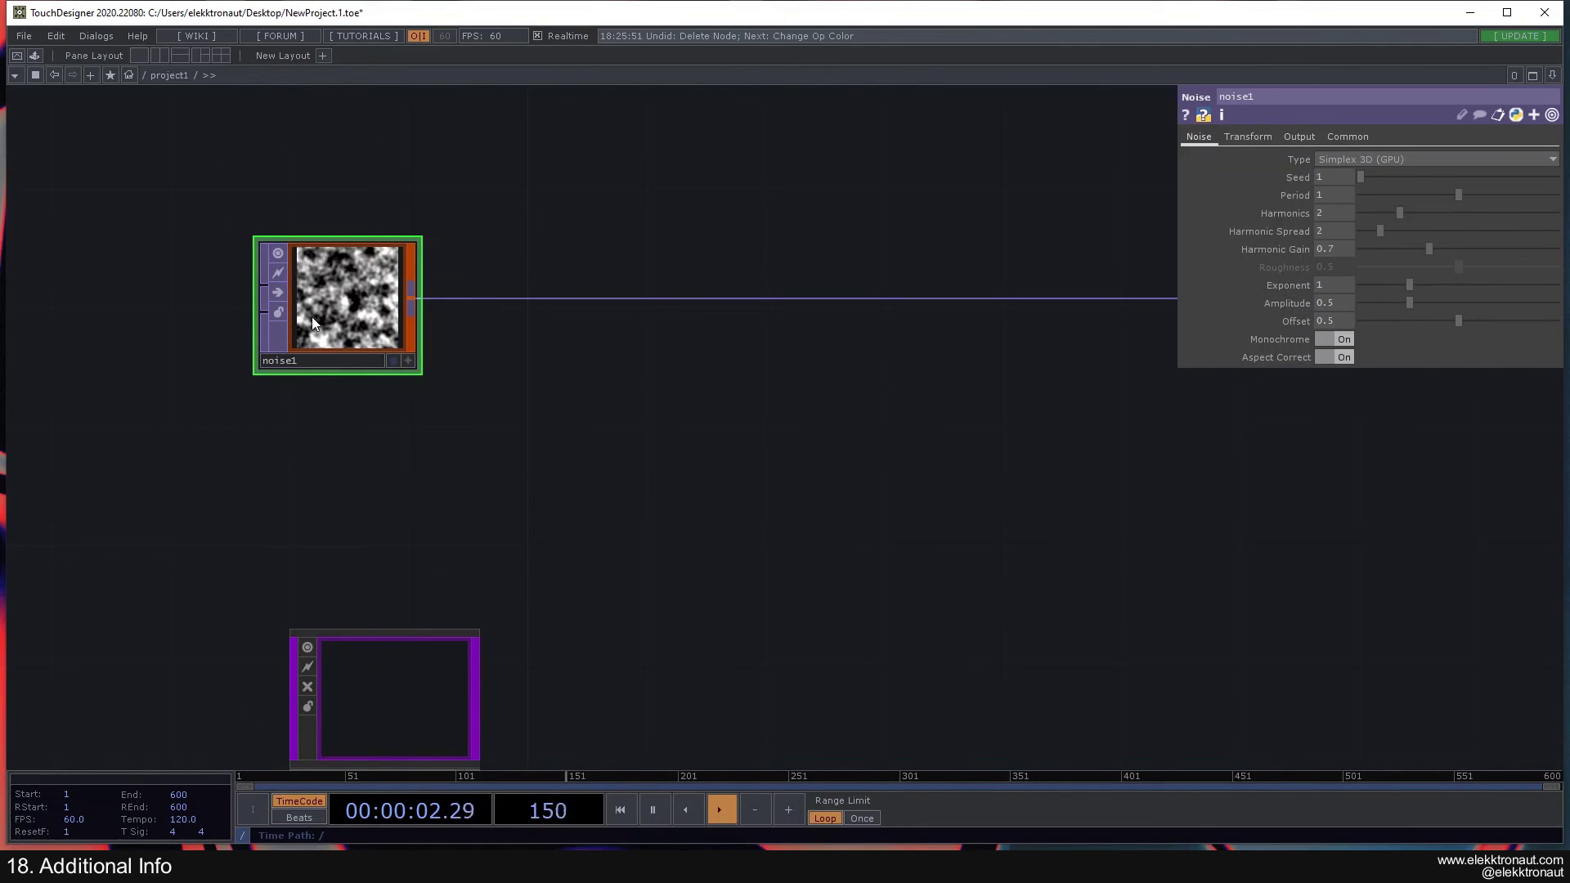
key("d")
key("d")
key("d")
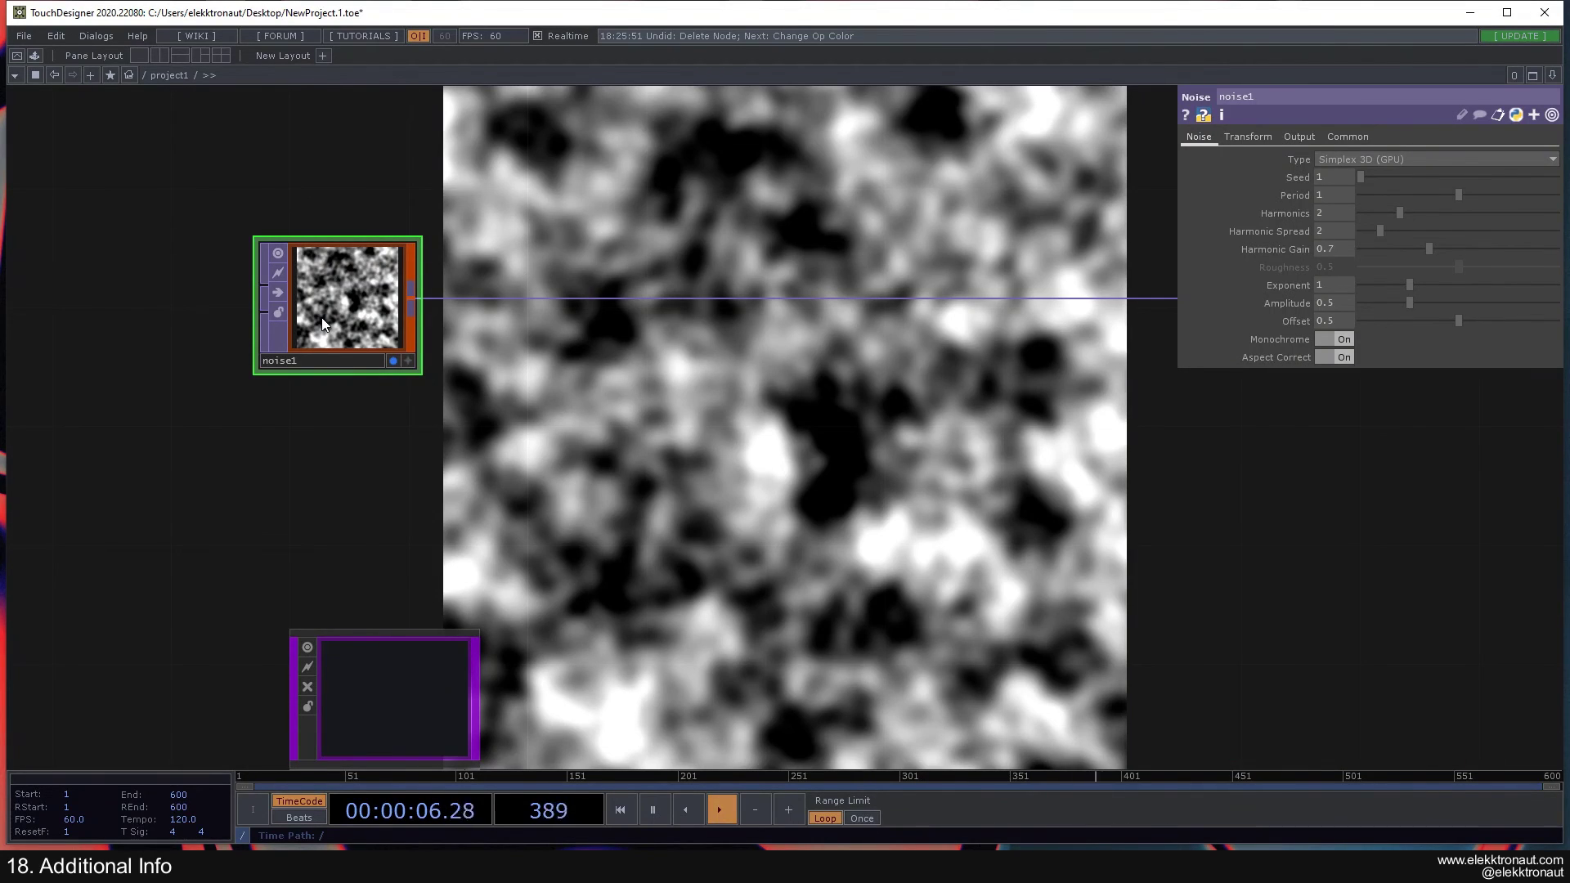
key("d")
key("d")
key("d")
left_click_drag(544, 377, 645, 448)
scroll(484, 409, "up", 2)
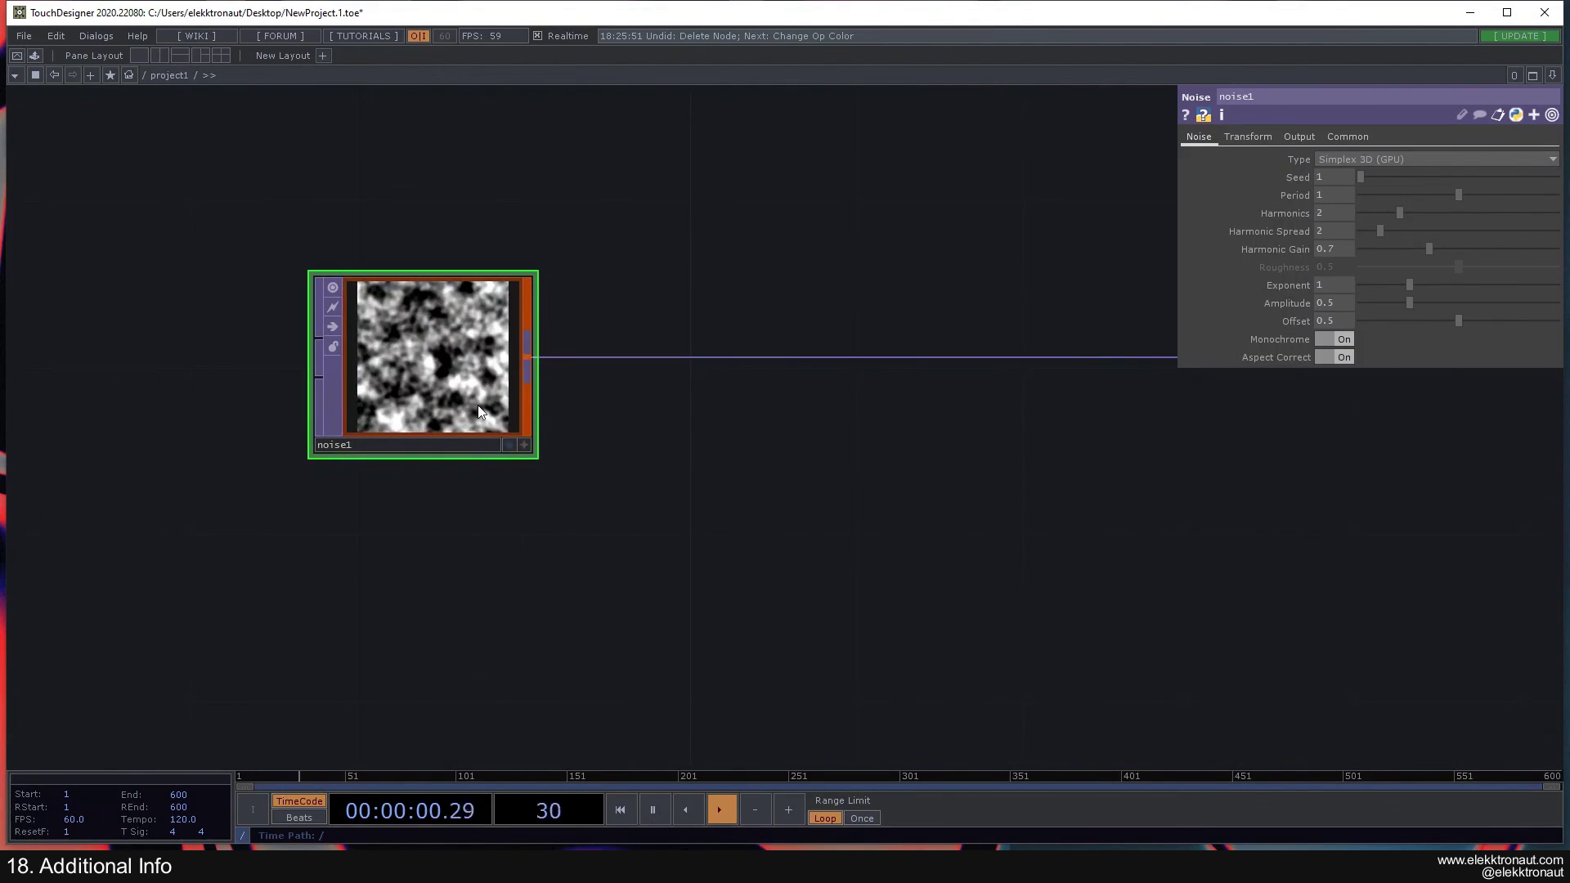
Select the Null TOP connected to the Noise TOP.
scroll(447, 360, "down", 3)
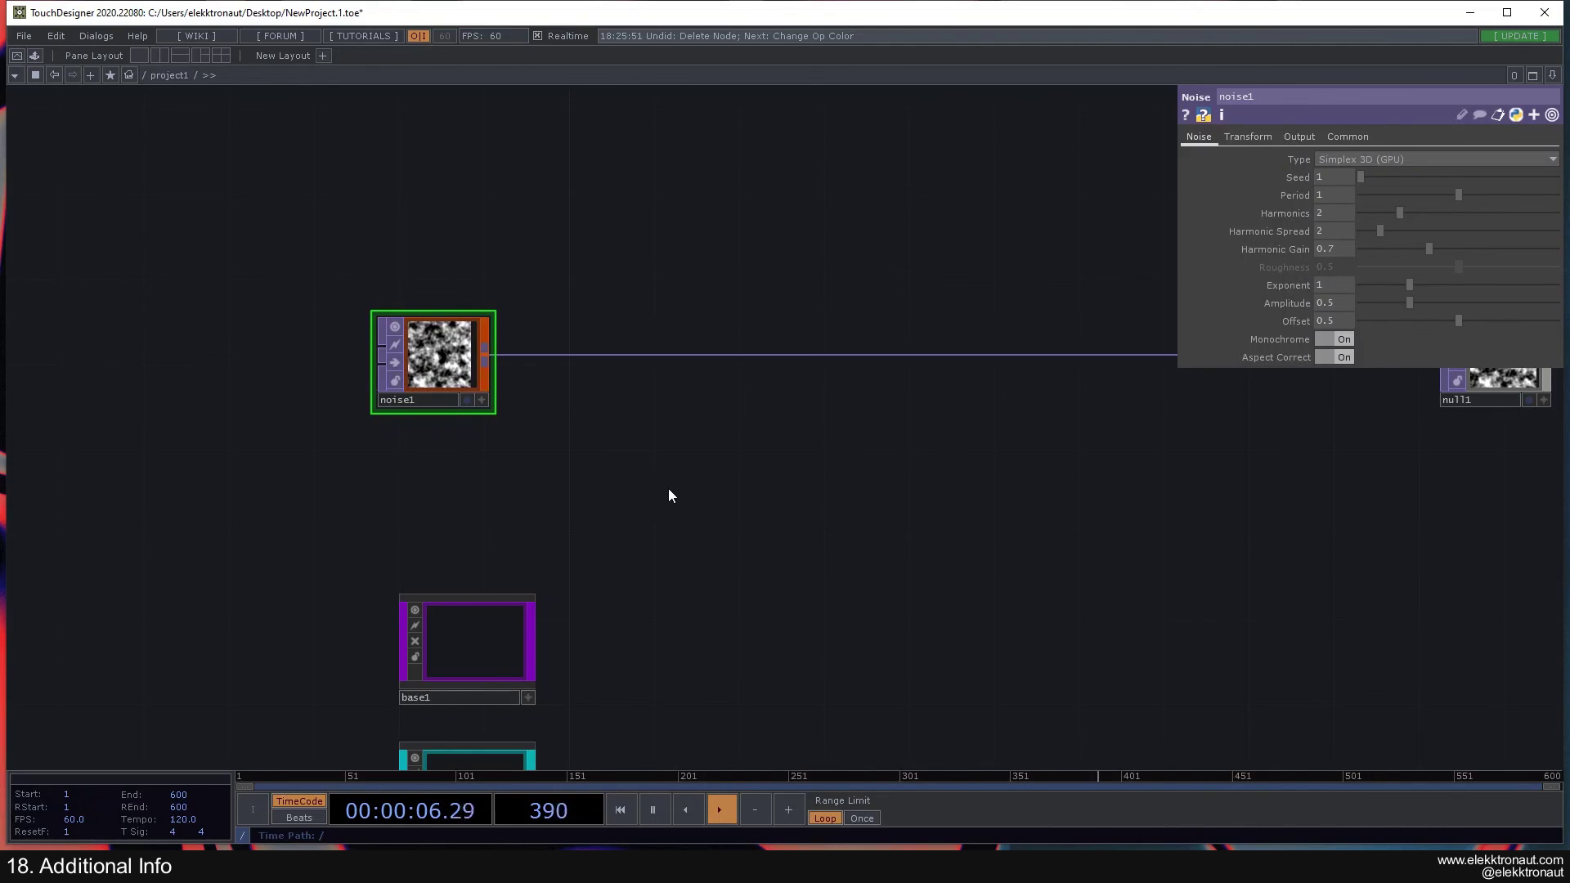
scroll(669, 488, "down", 2)
left_click_drag(667, 494, 529, 431)
left_click(1093, 381)
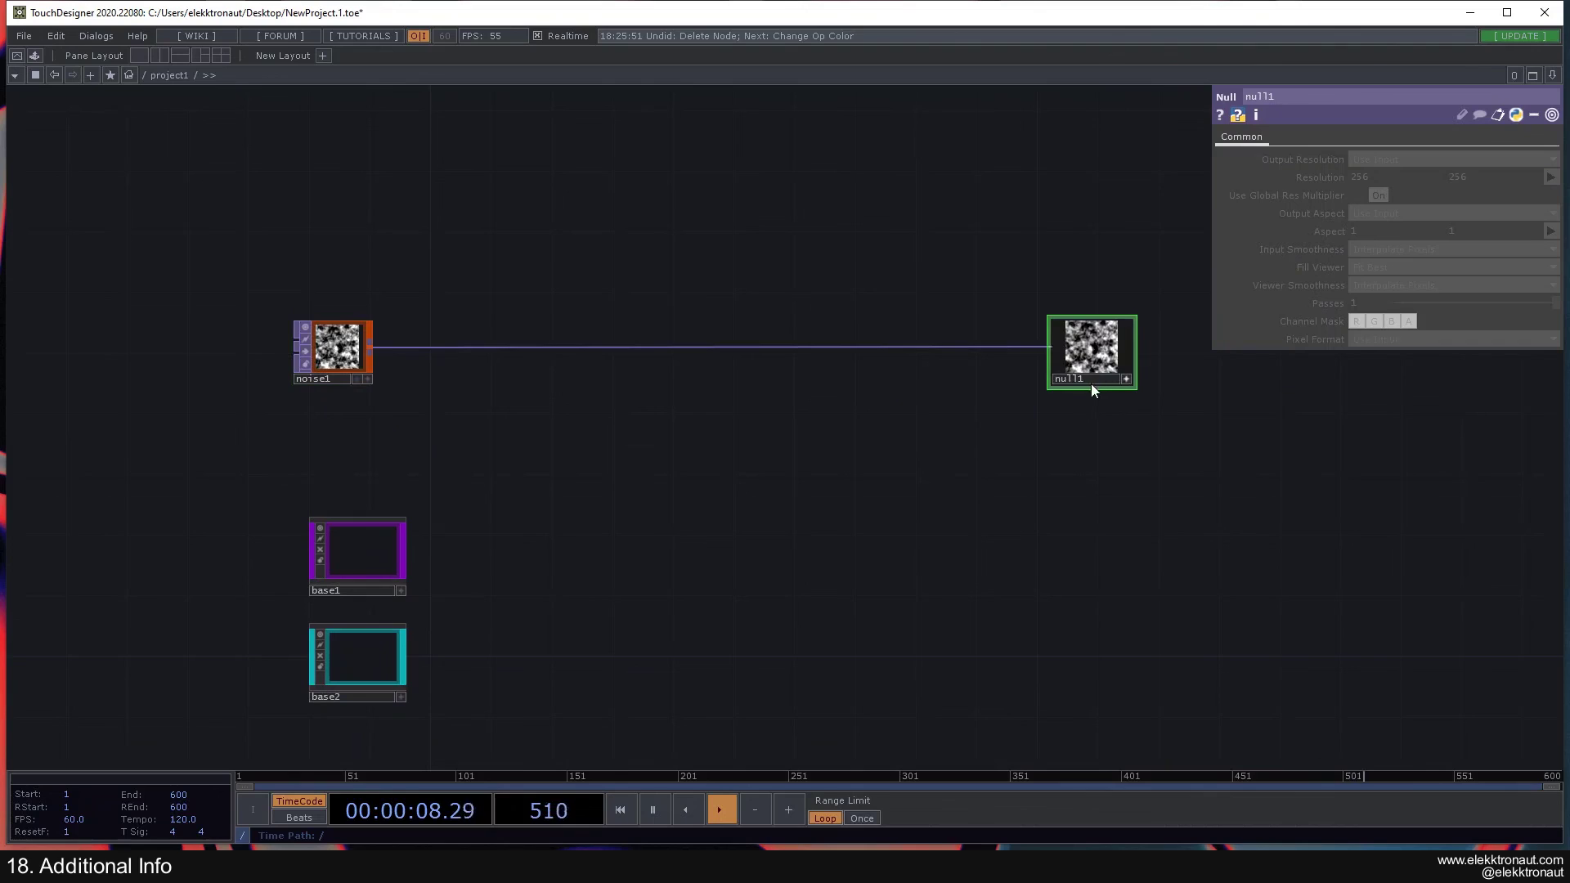
left_click_drag(1021, 424, 676, 425)
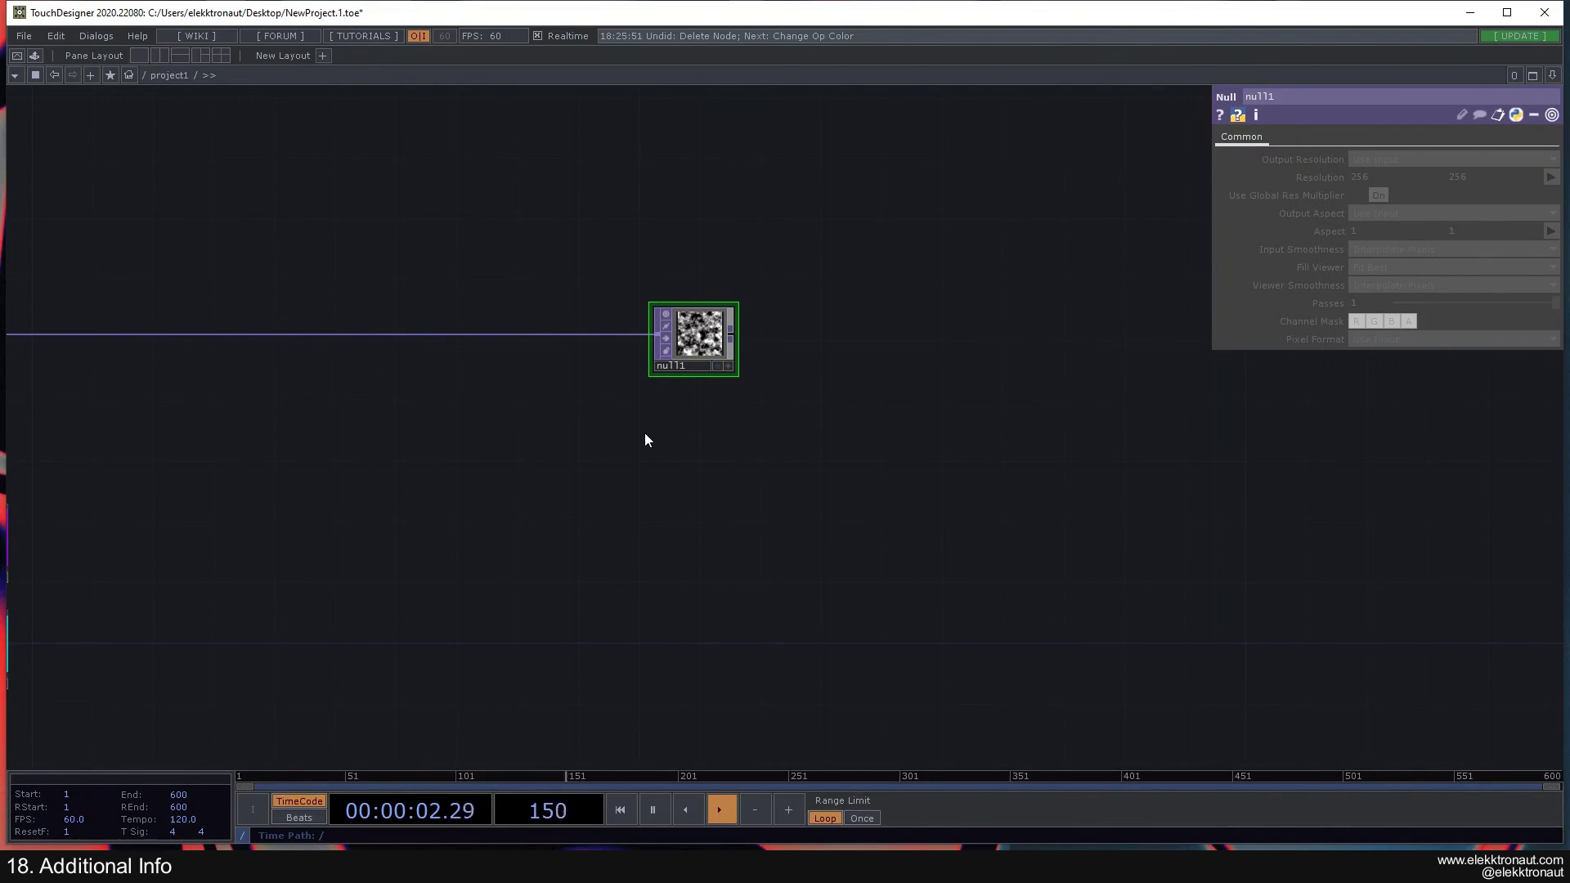
scroll(645, 434, "down", 3)
left_click_drag(630, 424, 730, 397)
scroll(329, 398, "up", 1)
scroll(329, 398, "up", 2)
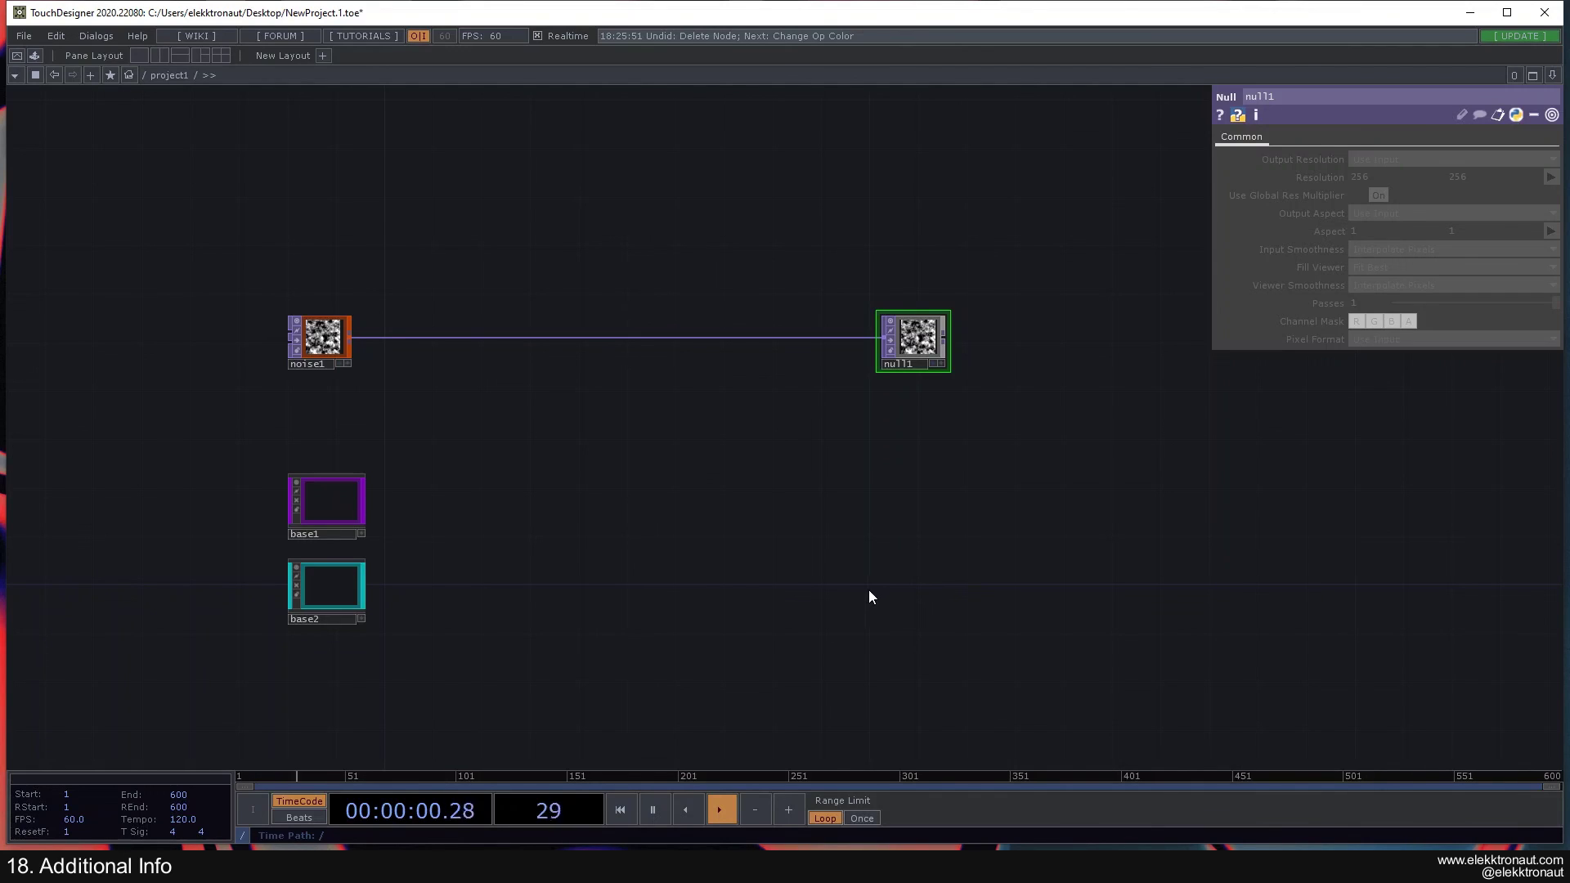
left_click_drag(561, 296, 494, 205)
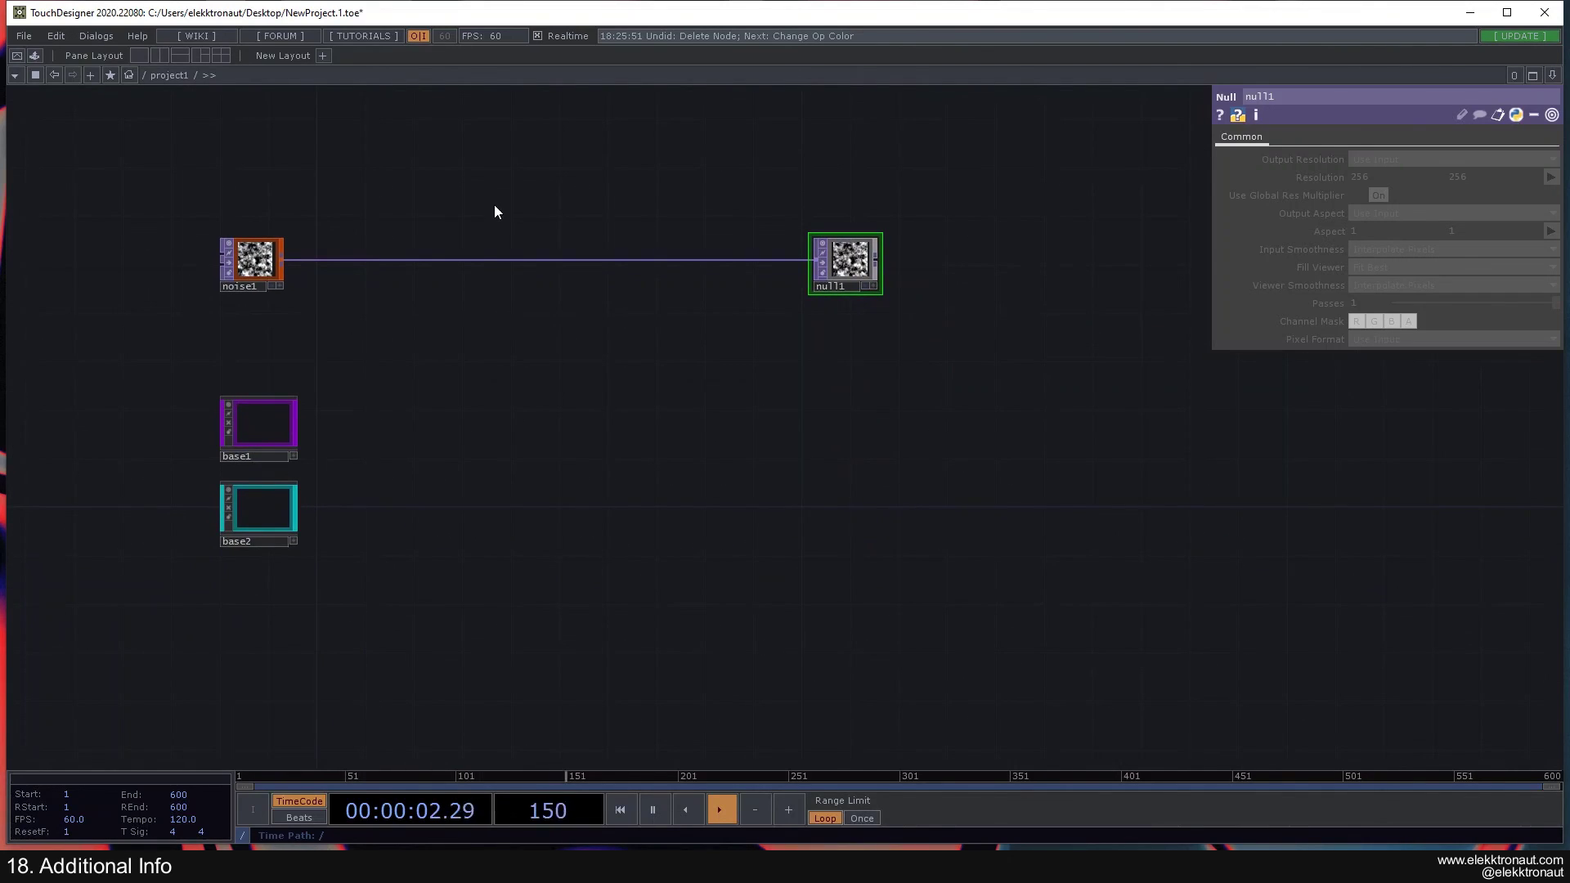